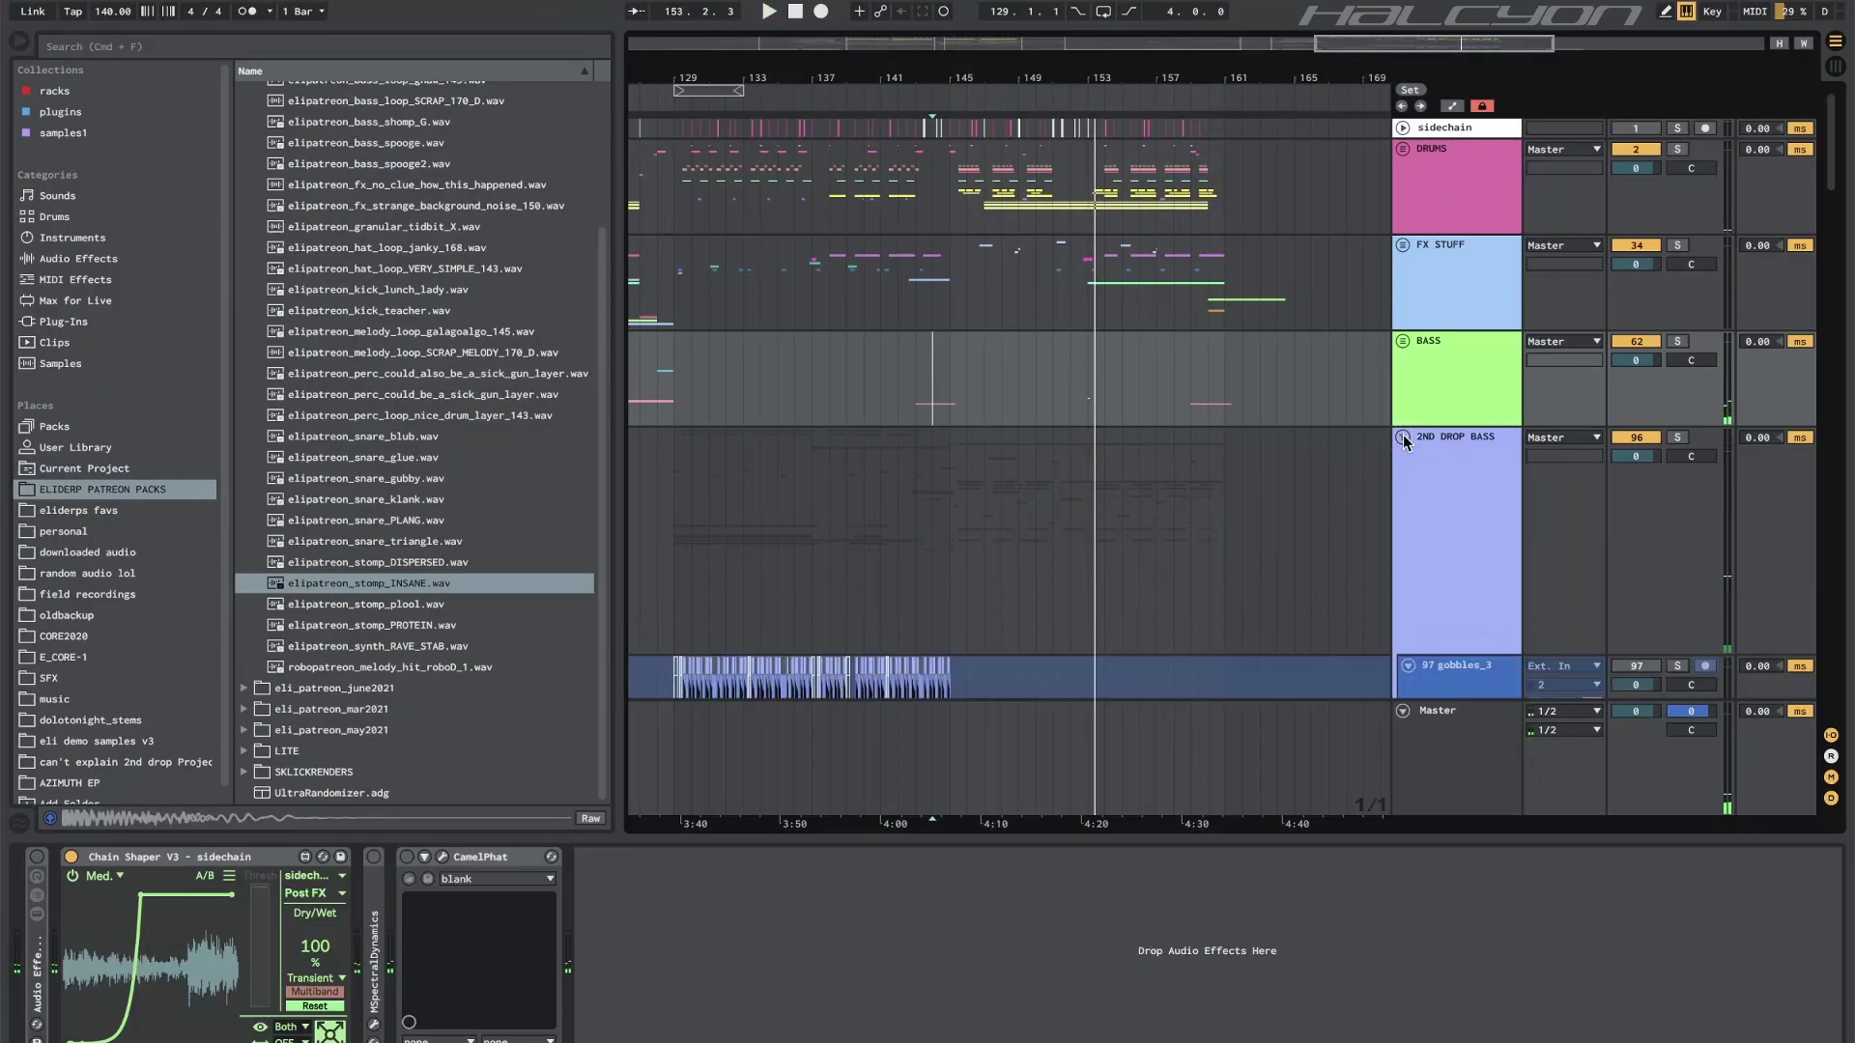
# Expand the 2ND DROP BASS group and look through its tracks, down to the glock17 sampler and gobbles tracks.
pyautogui.click(1402, 441)
pyautogui.scroll(-8, 955, 458)
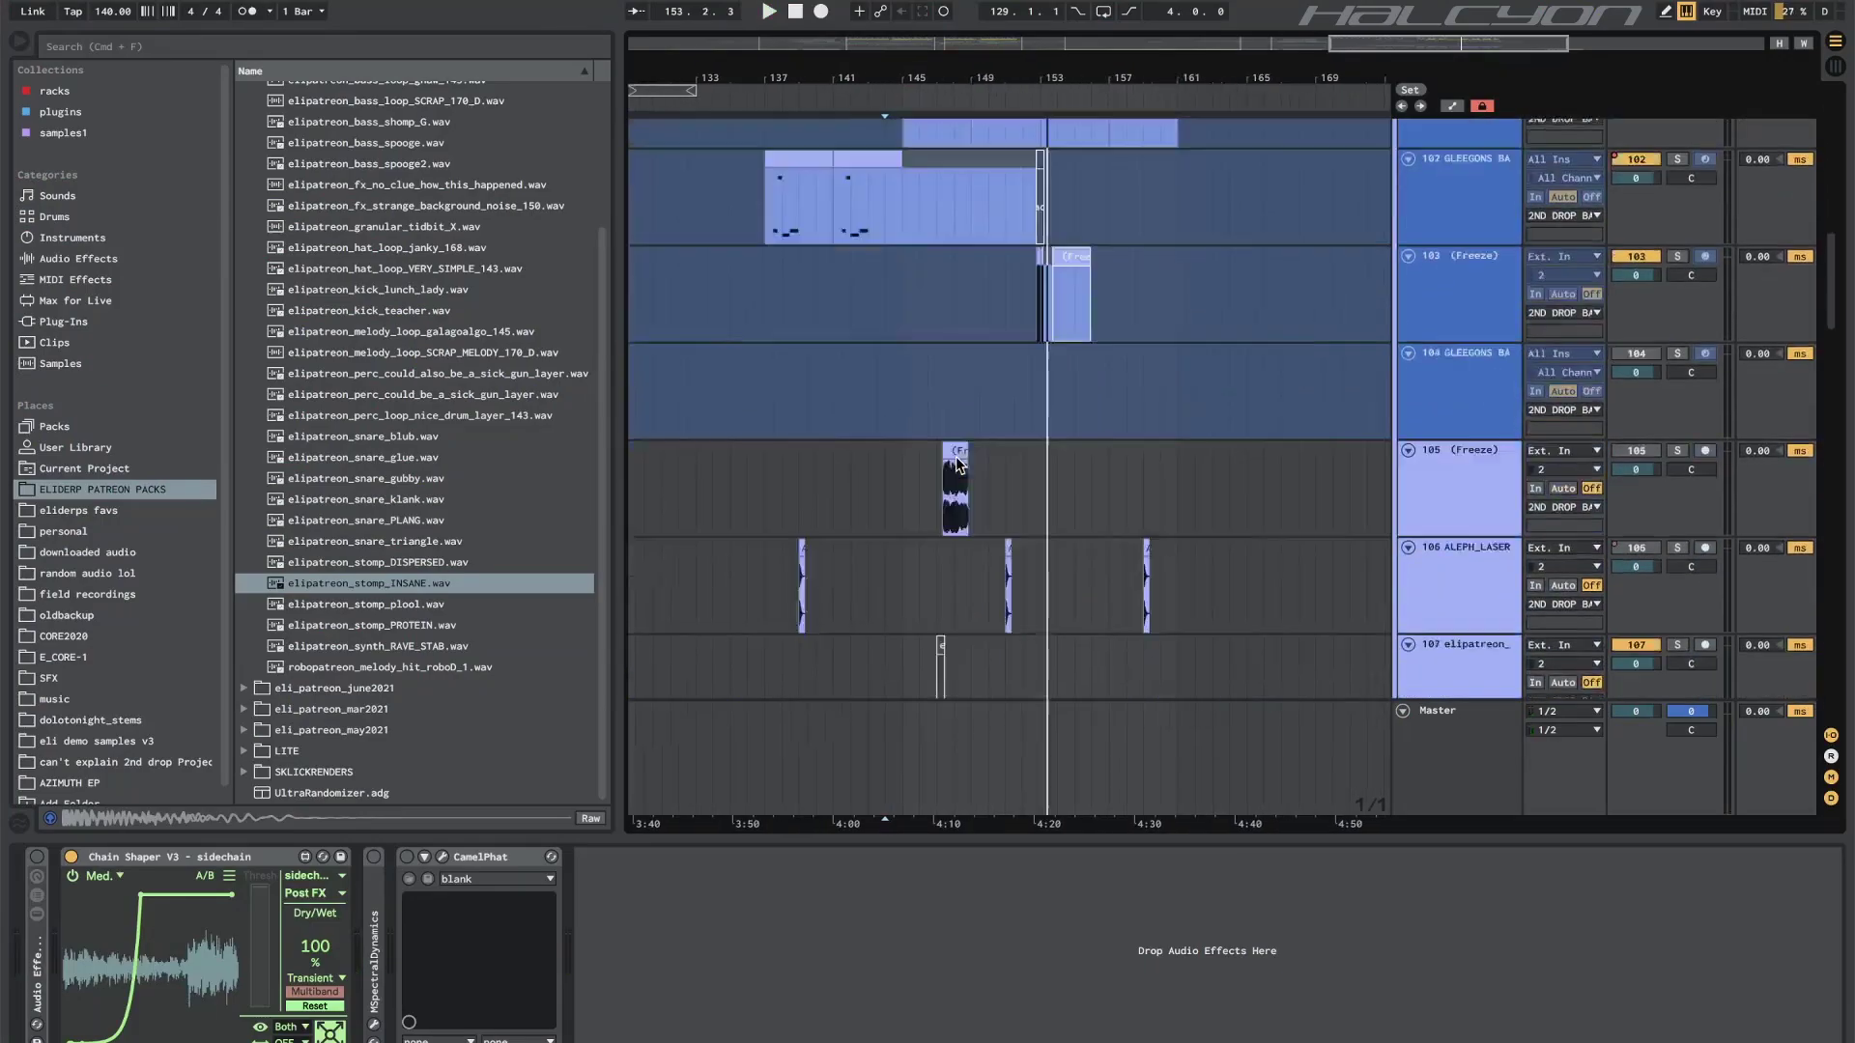
pyautogui.scroll(-3, 956, 464)
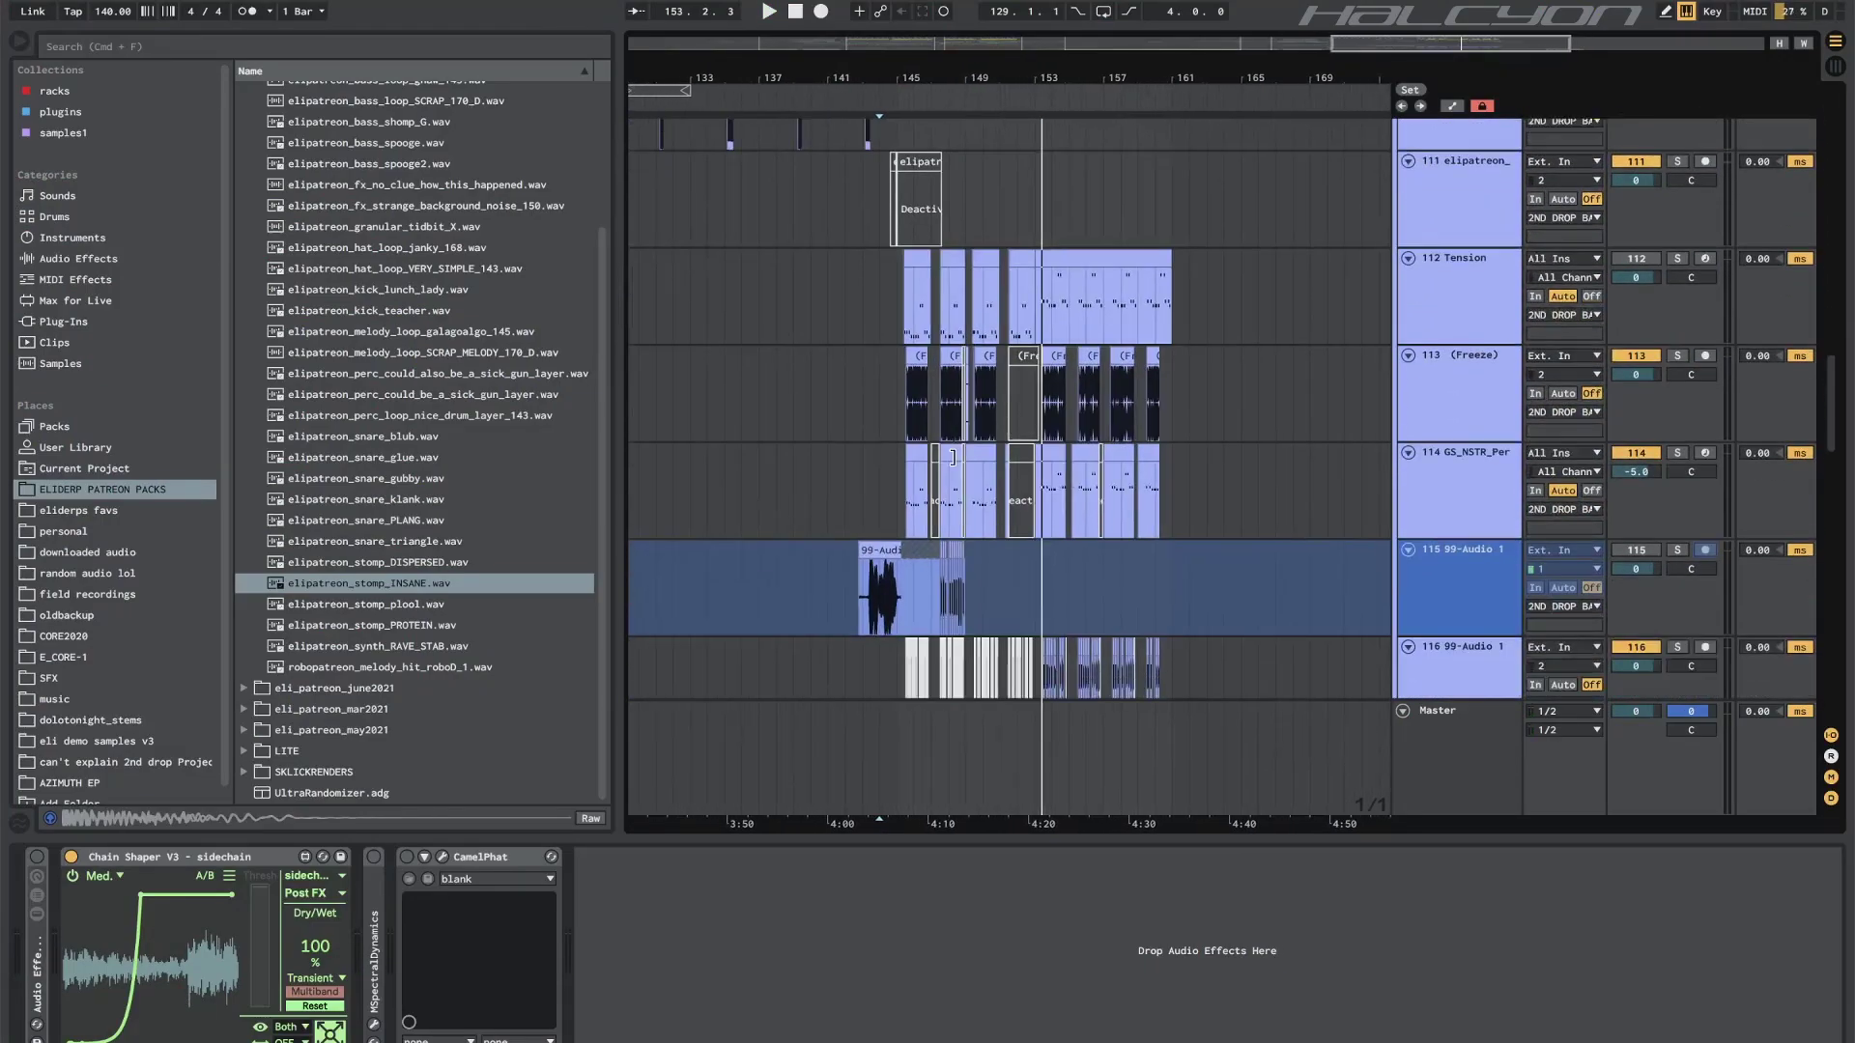
pyautogui.scroll(5, 883, 340)
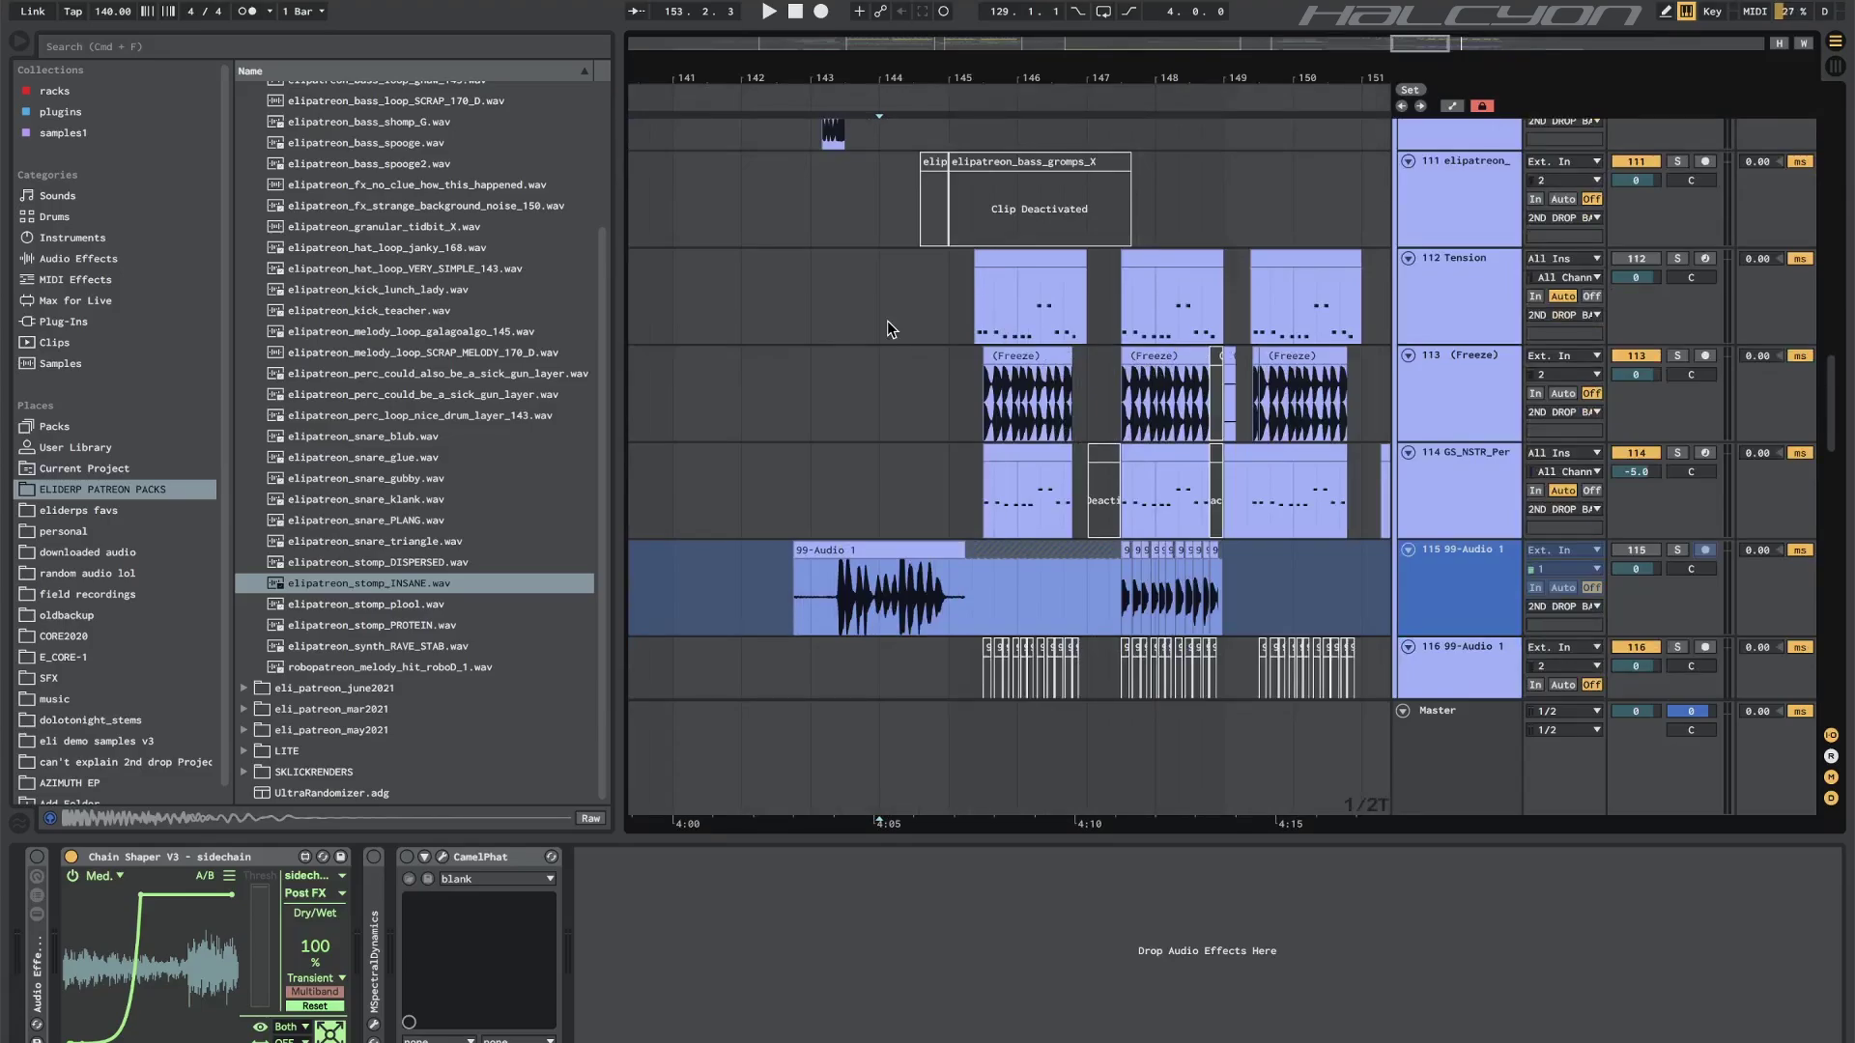
pyautogui.scroll(-15, 954, 483)
pyautogui.scroll(-1, 954, 483)
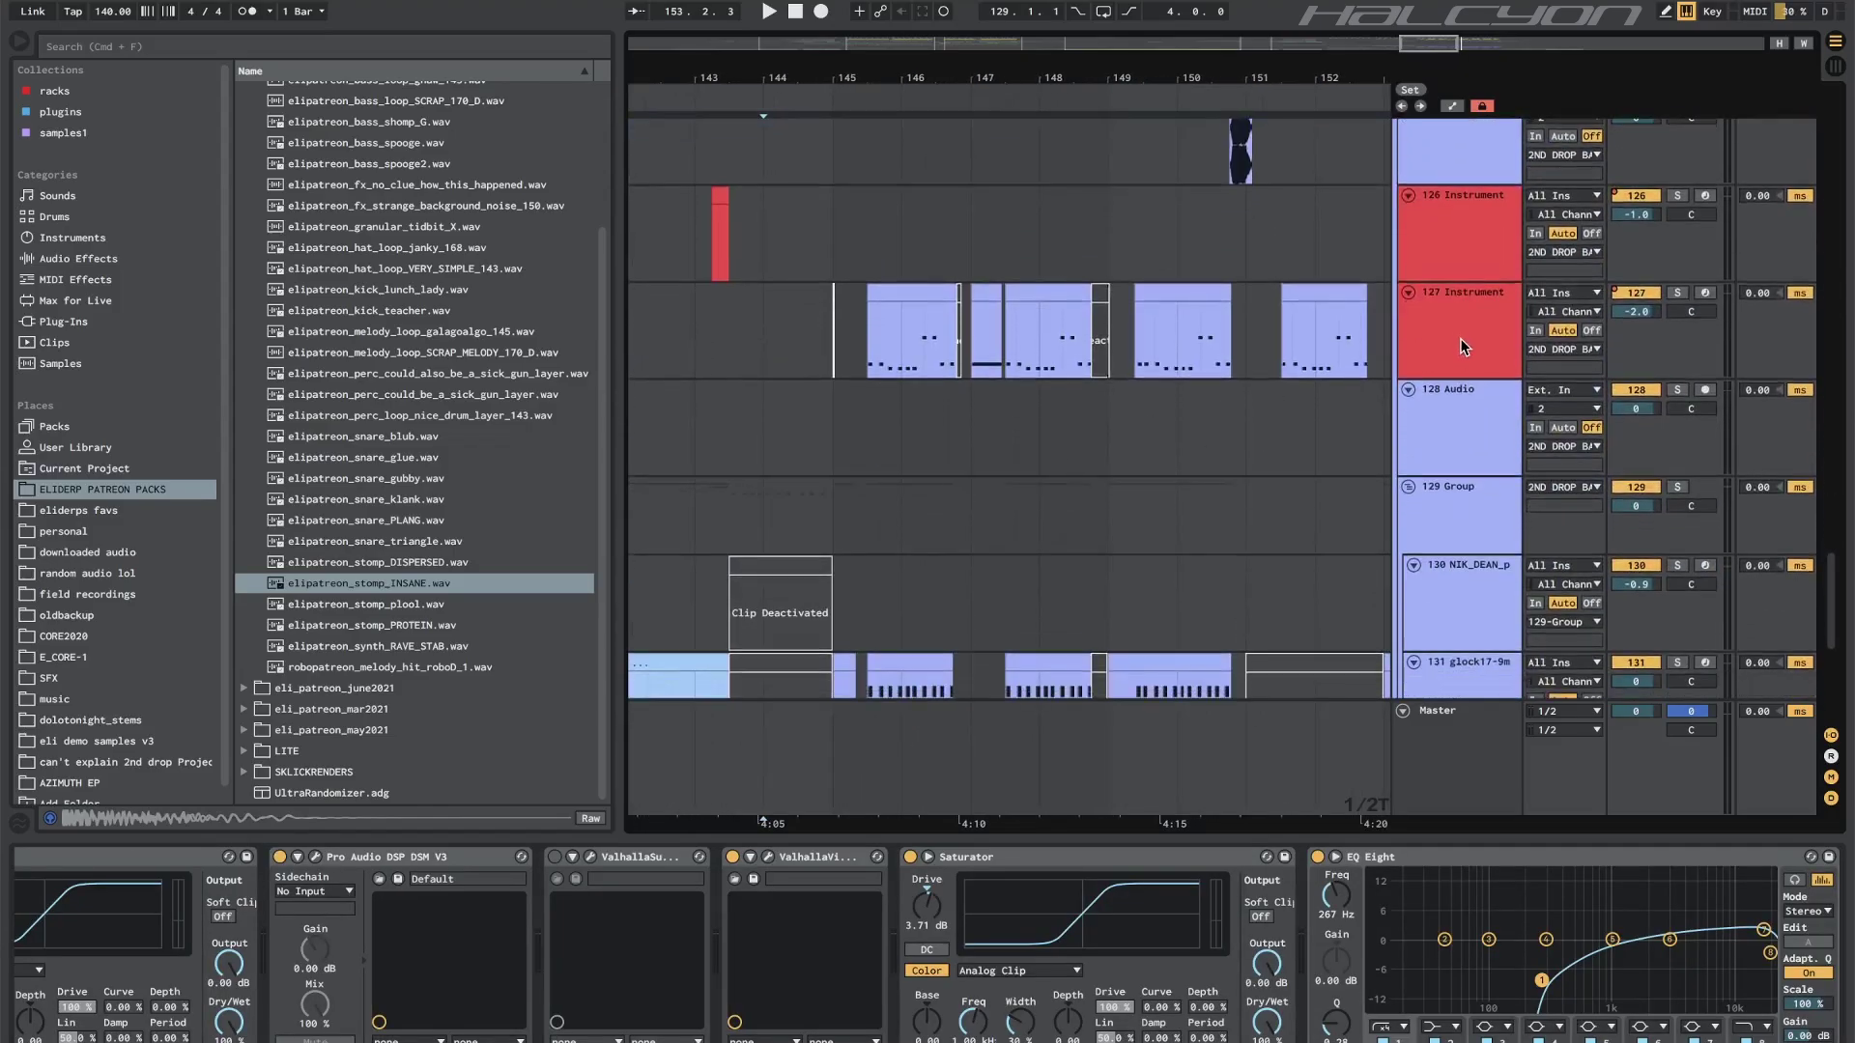
pyautogui.click(1172, 414)
pyautogui.scroll(-5, 1172, 413)
pyautogui.click(823, 275)
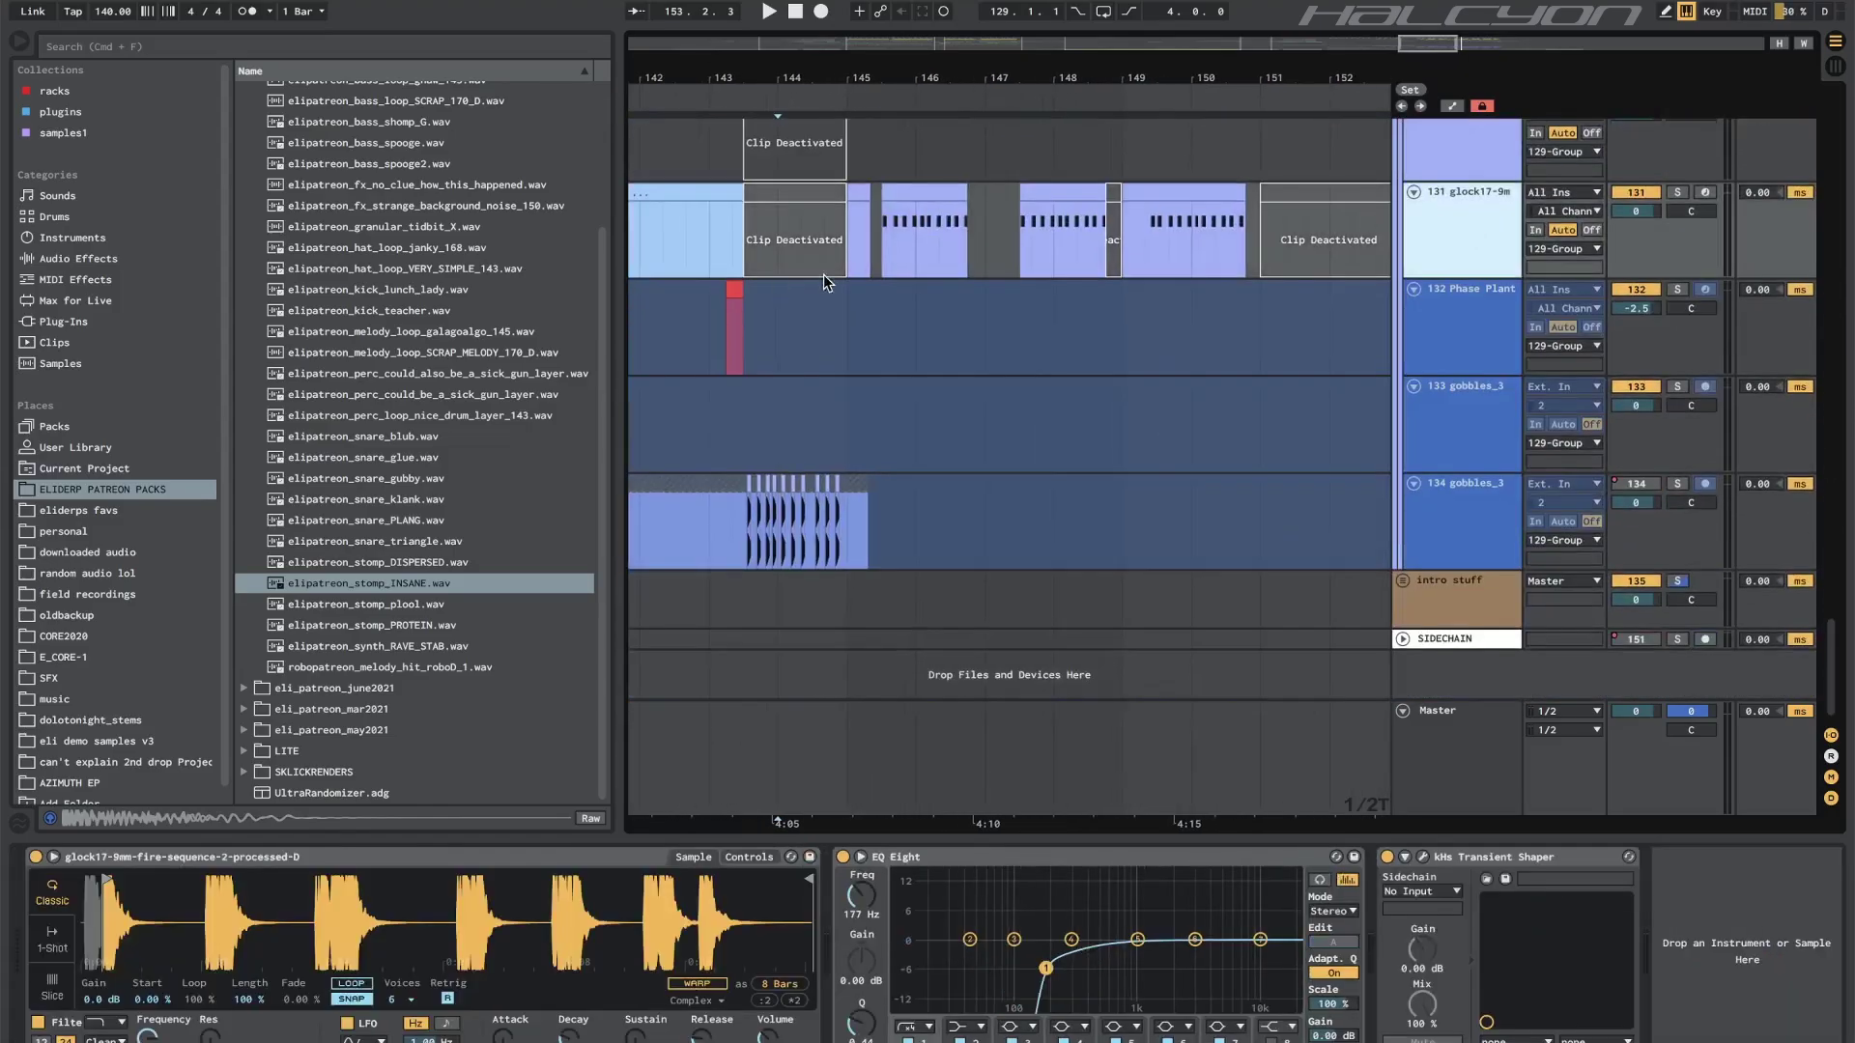
pyautogui.click(924, 196)
# Select the first clip on the Tension track, solo the track and play it.
pyautogui.scroll(20, 925, 194)
pyautogui.click(907, 341)
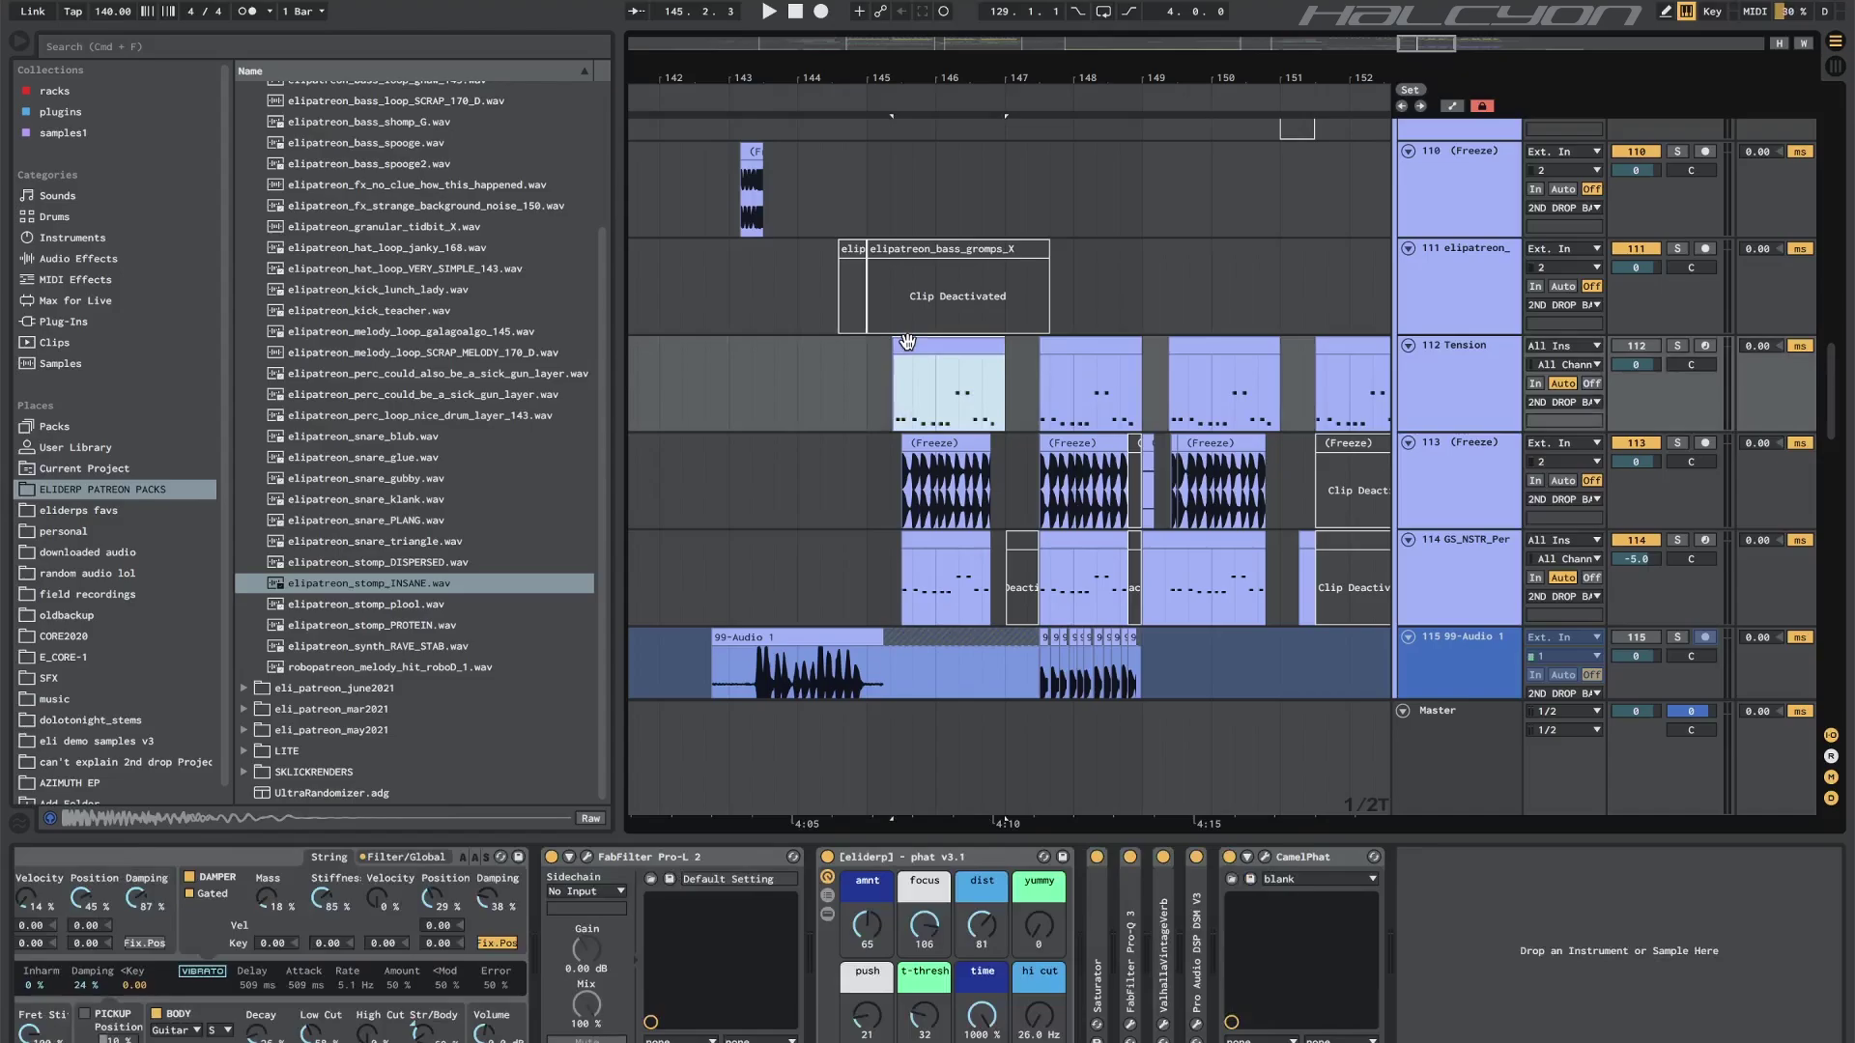
pyautogui.click(607, 1037)
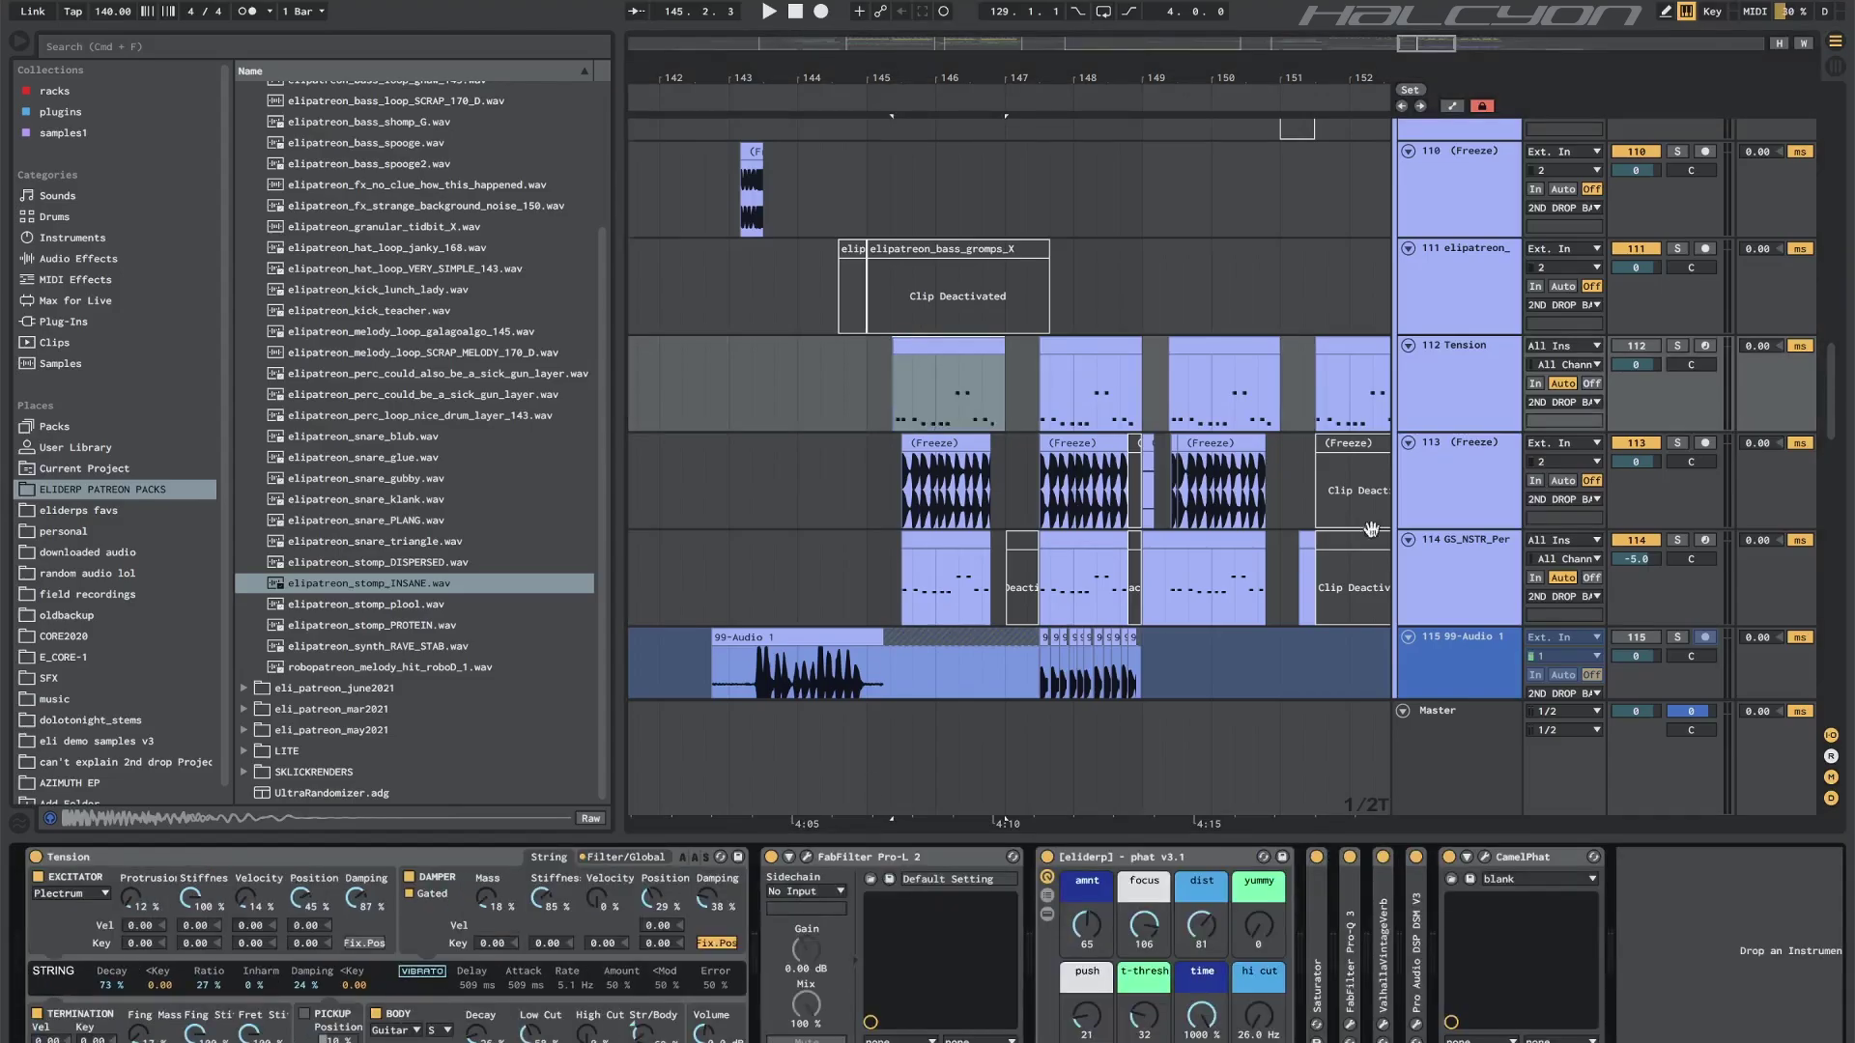
pyautogui.click(1478, 406)
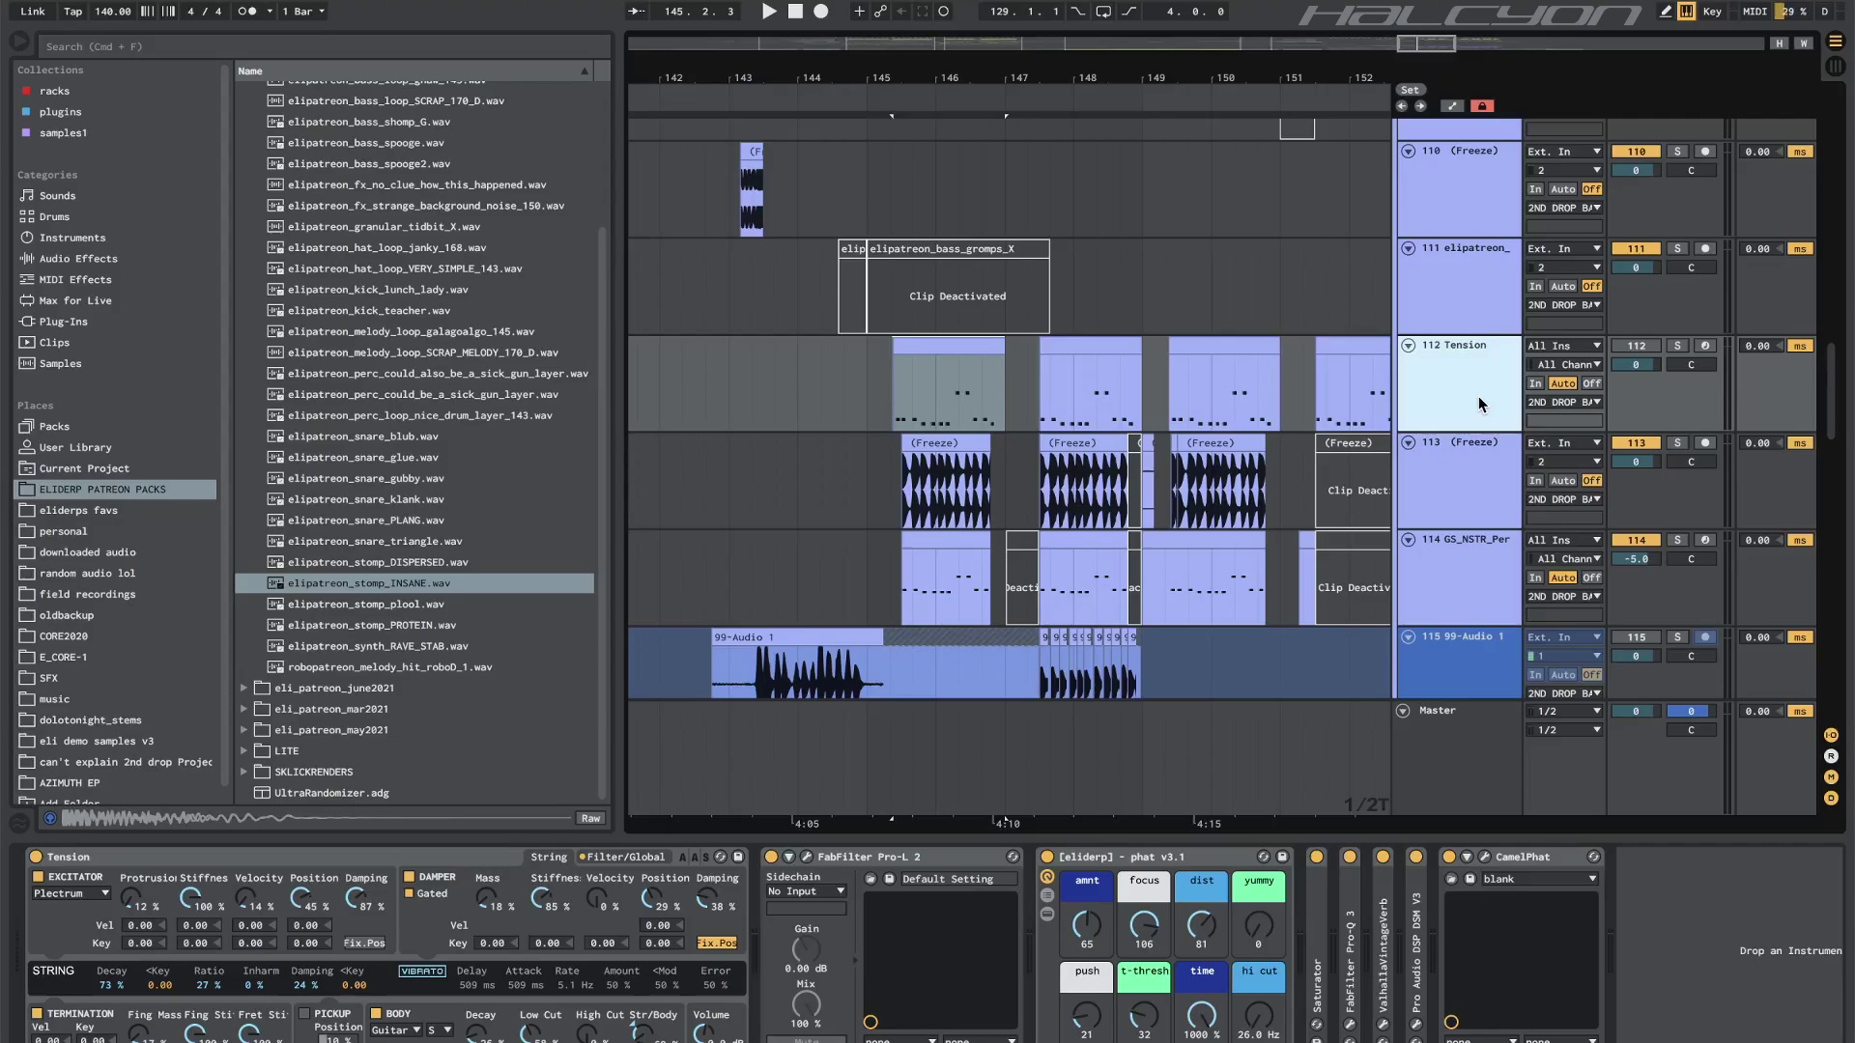
pyautogui.press('s')
pyautogui.press('space')
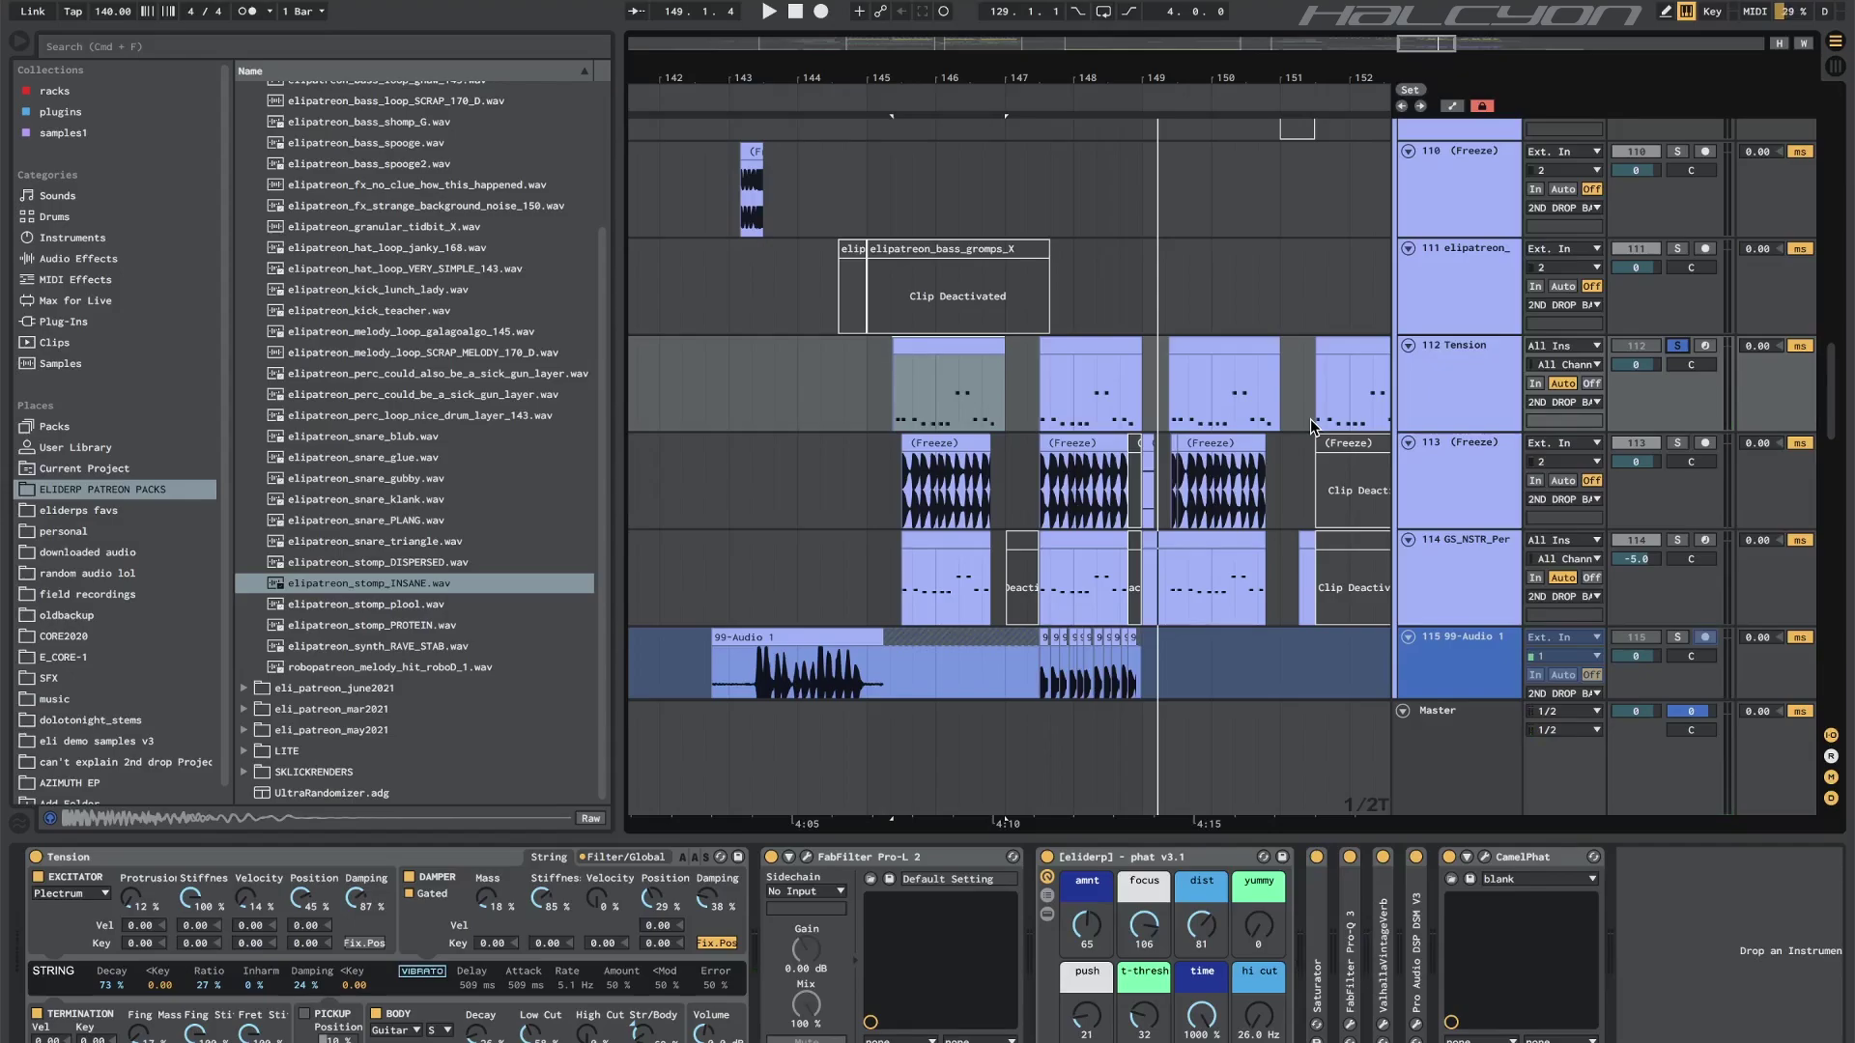
# Bypass the effects that follow the Tension instrument and play the first Tension clip dry.
pyautogui.click(908, 859)
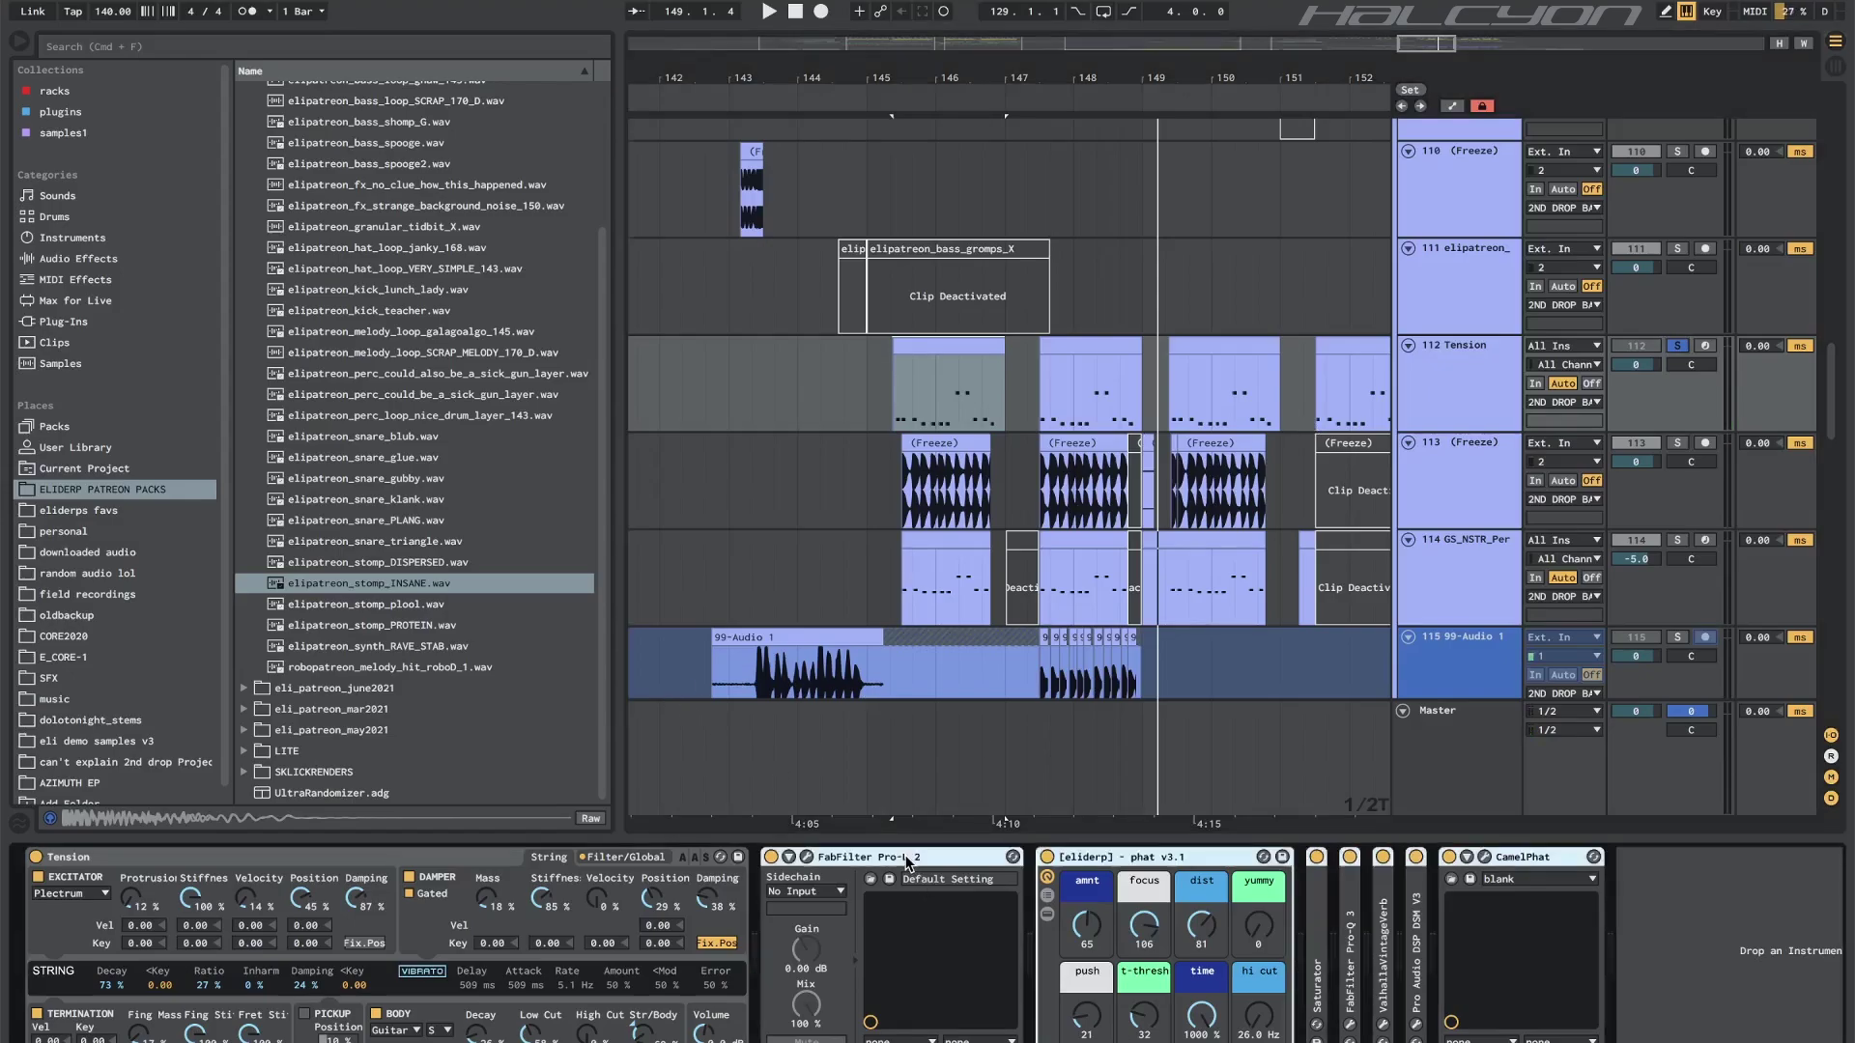
pyautogui.click(895, 393)
pyautogui.press('space')
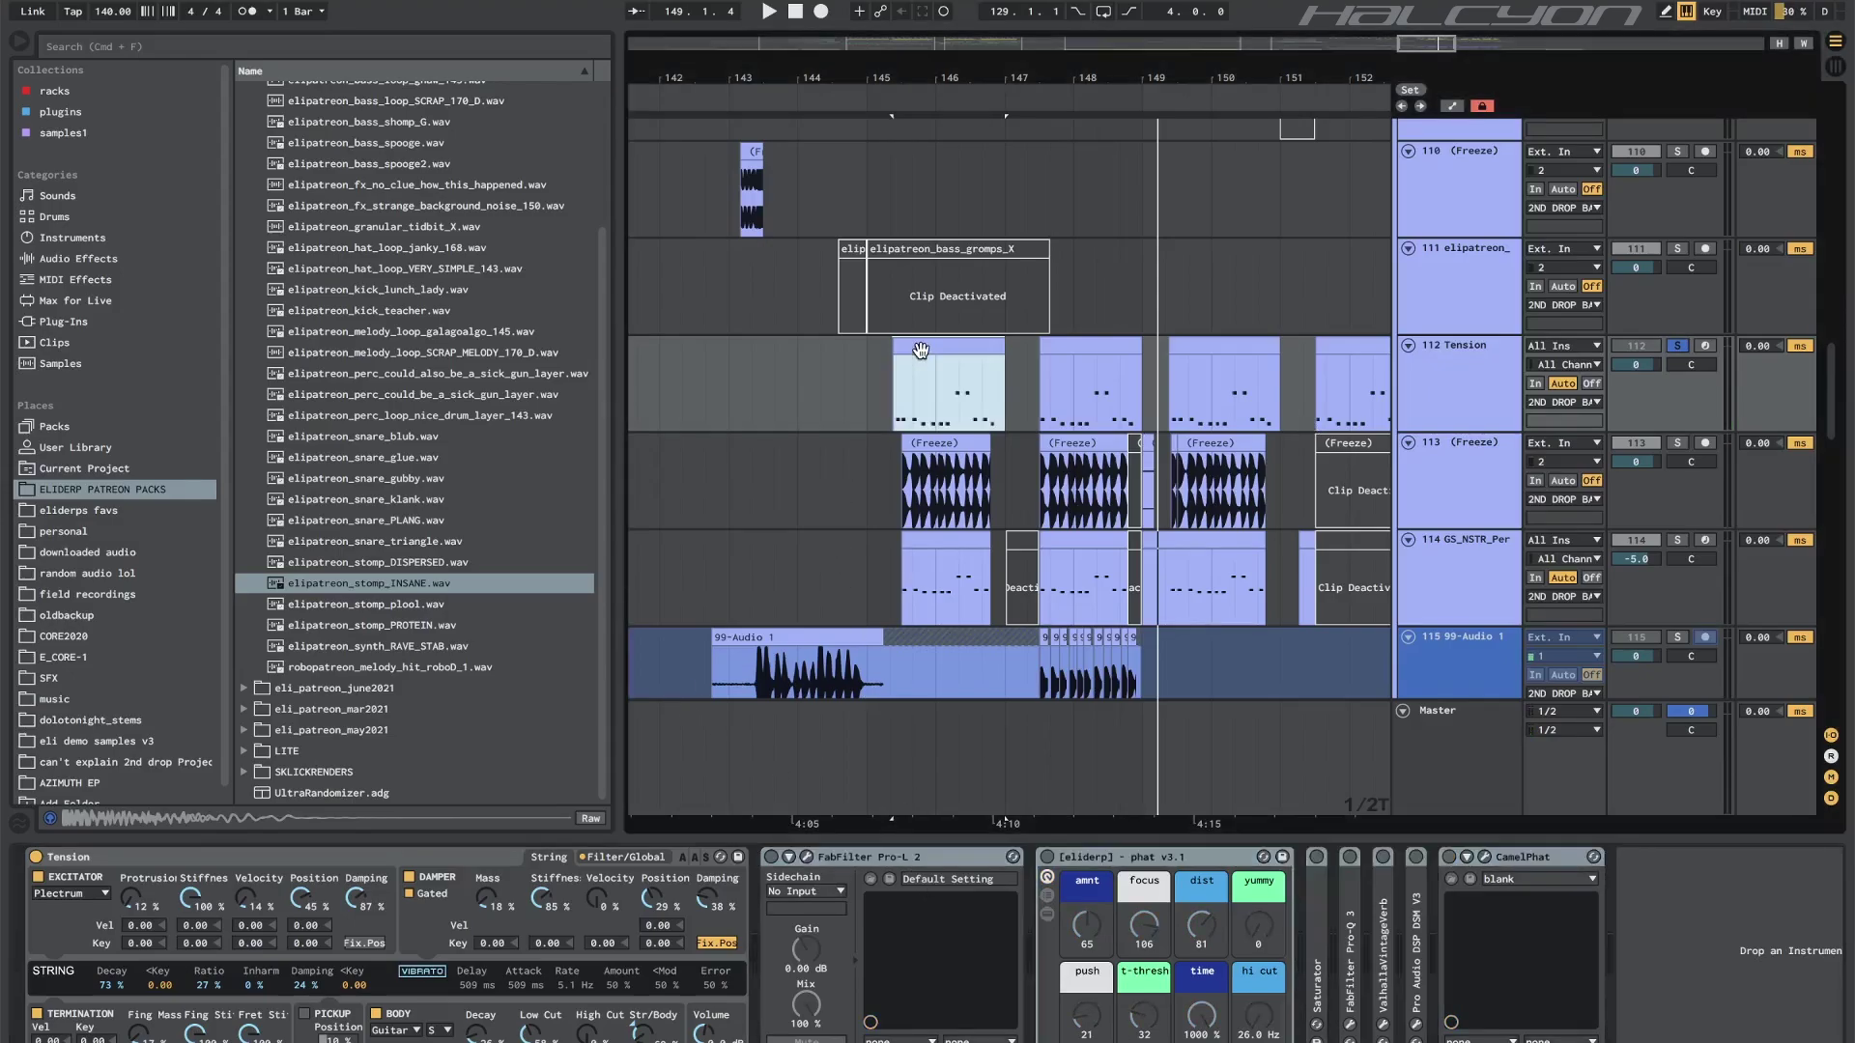
pyautogui.click(421, 849)
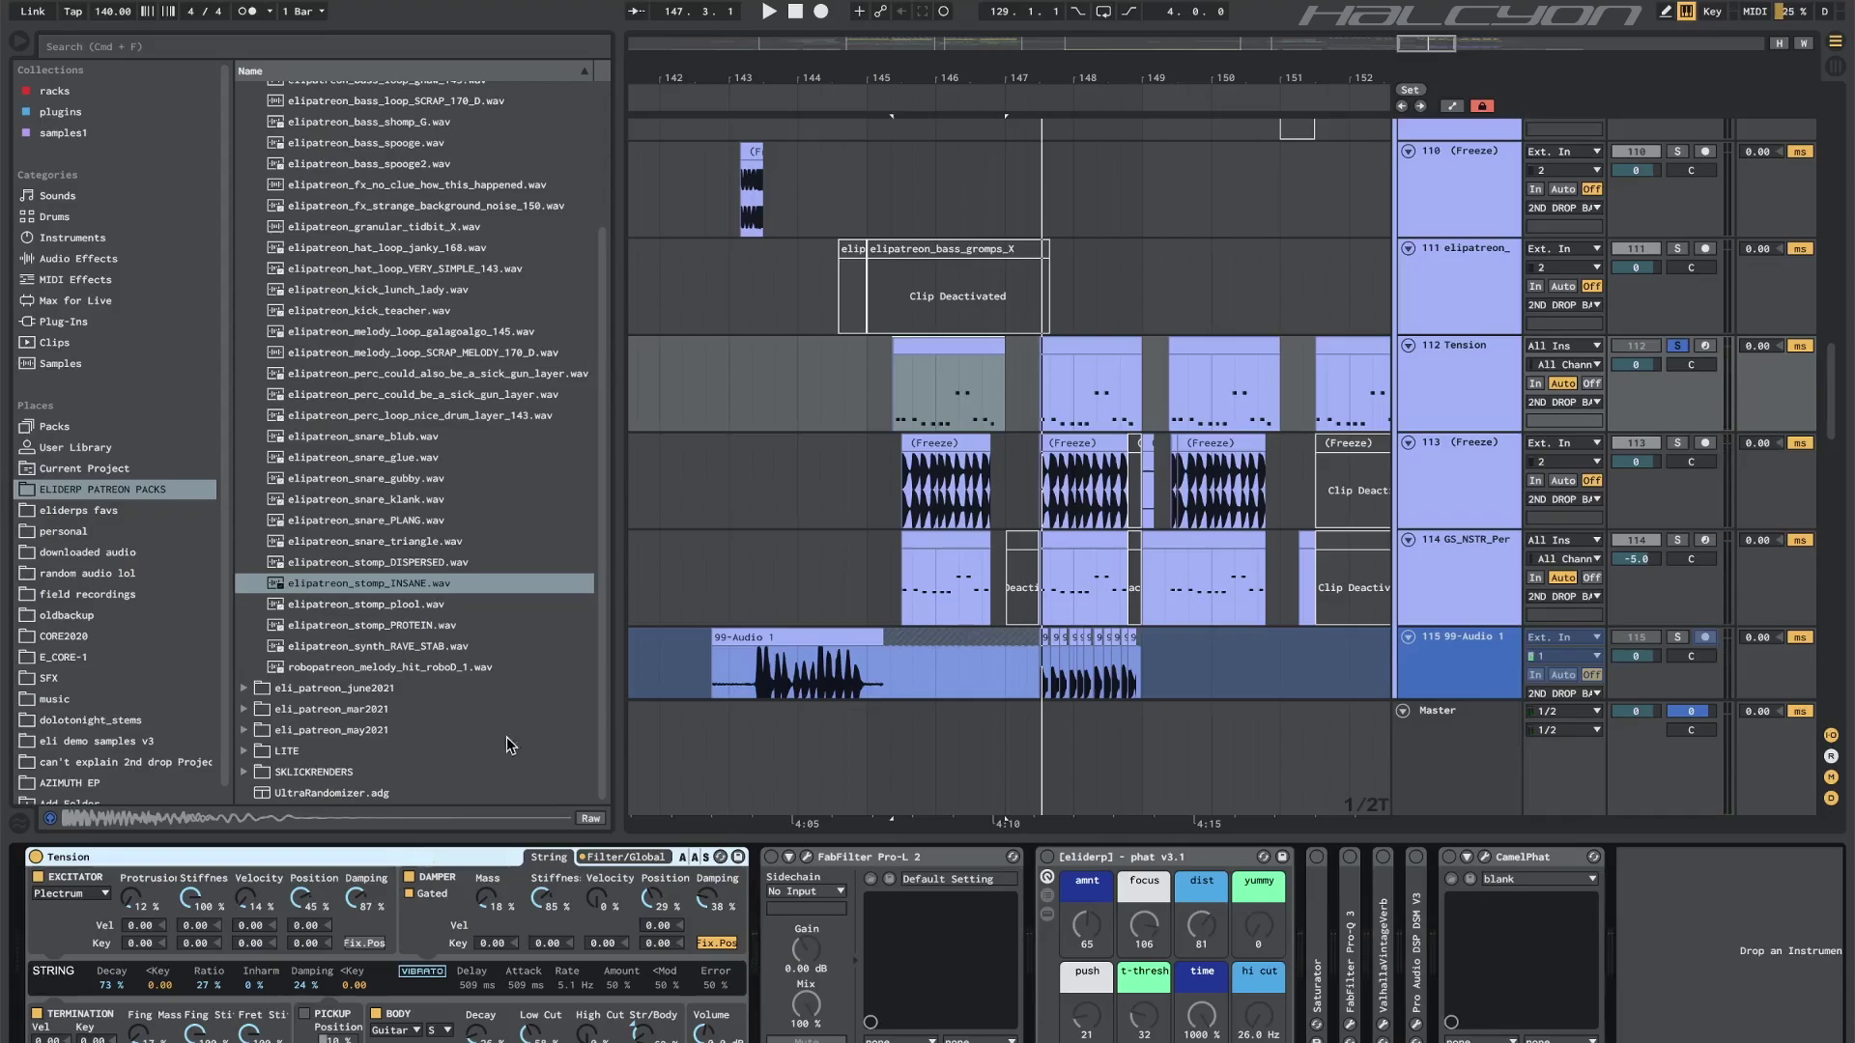
# Select the Analog track's clip near bar 143, solo that track and play it.
pyautogui.scroll(-5, 813, 499)
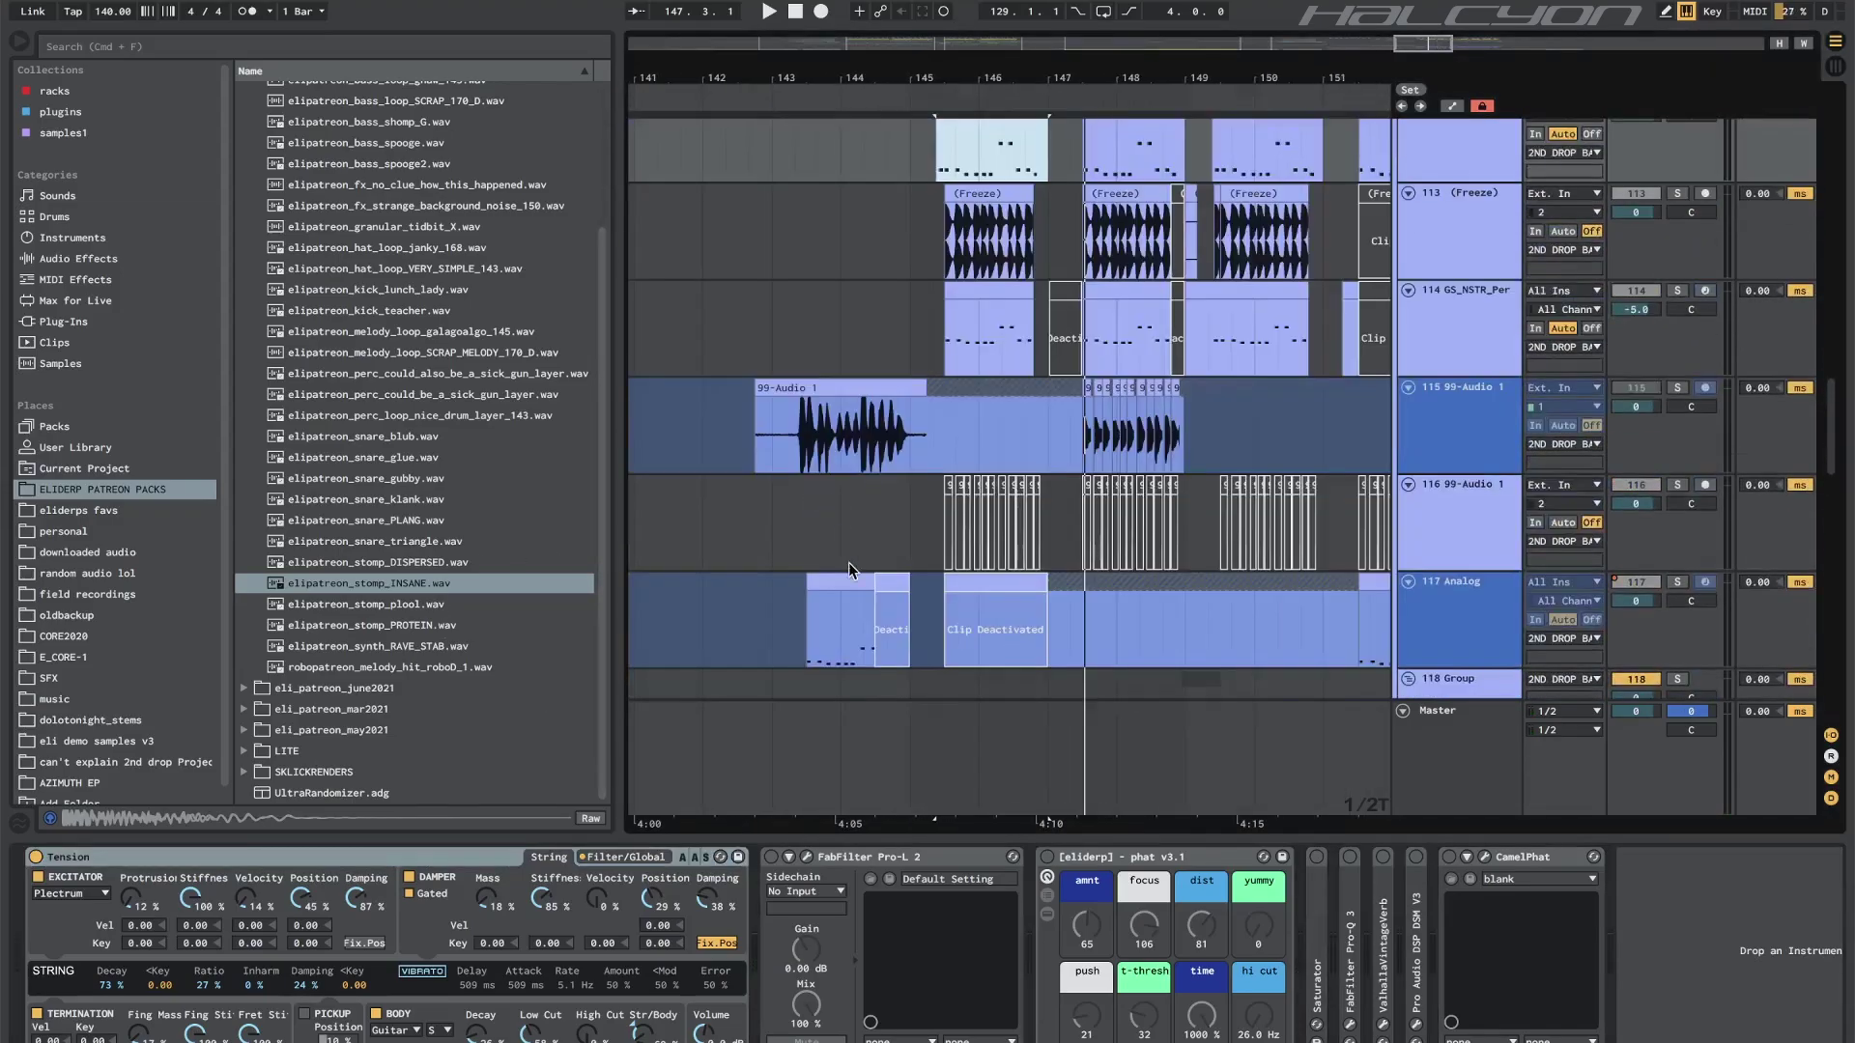
pyautogui.click(836, 613)
pyautogui.click(1476, 632)
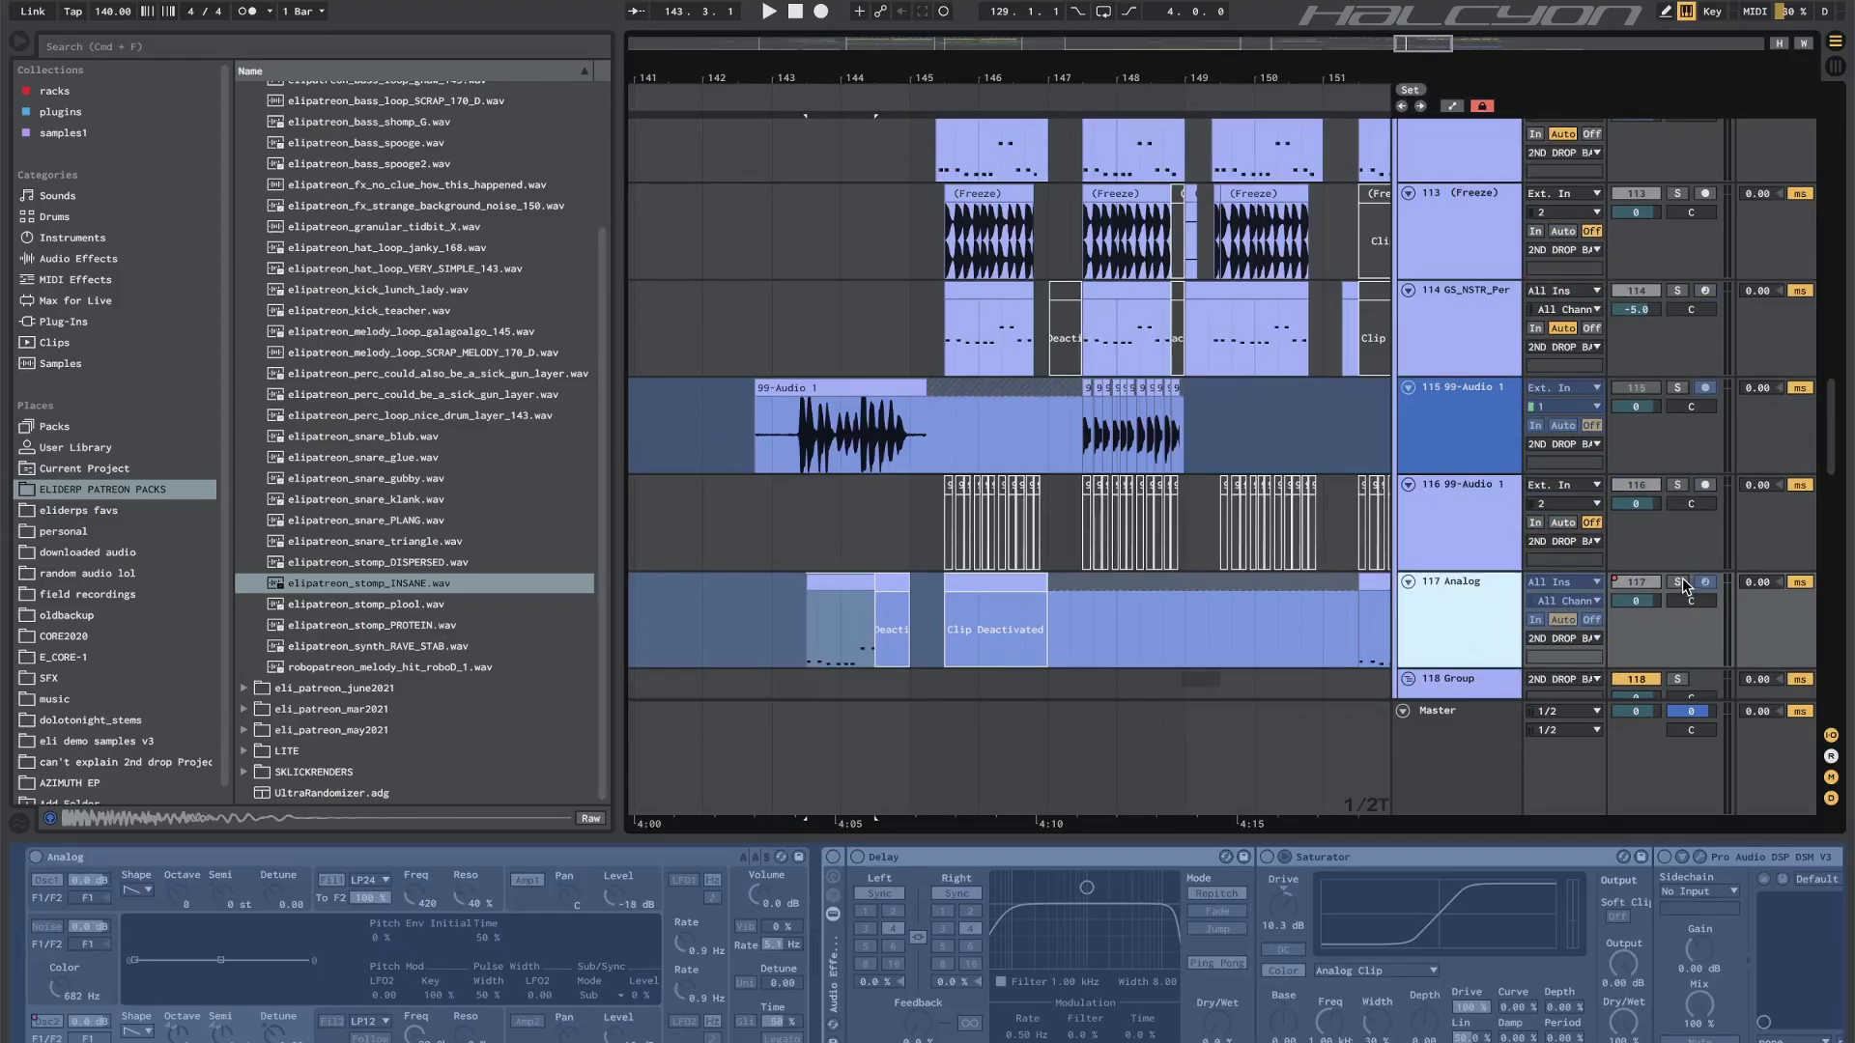
pyautogui.click(1678, 582)
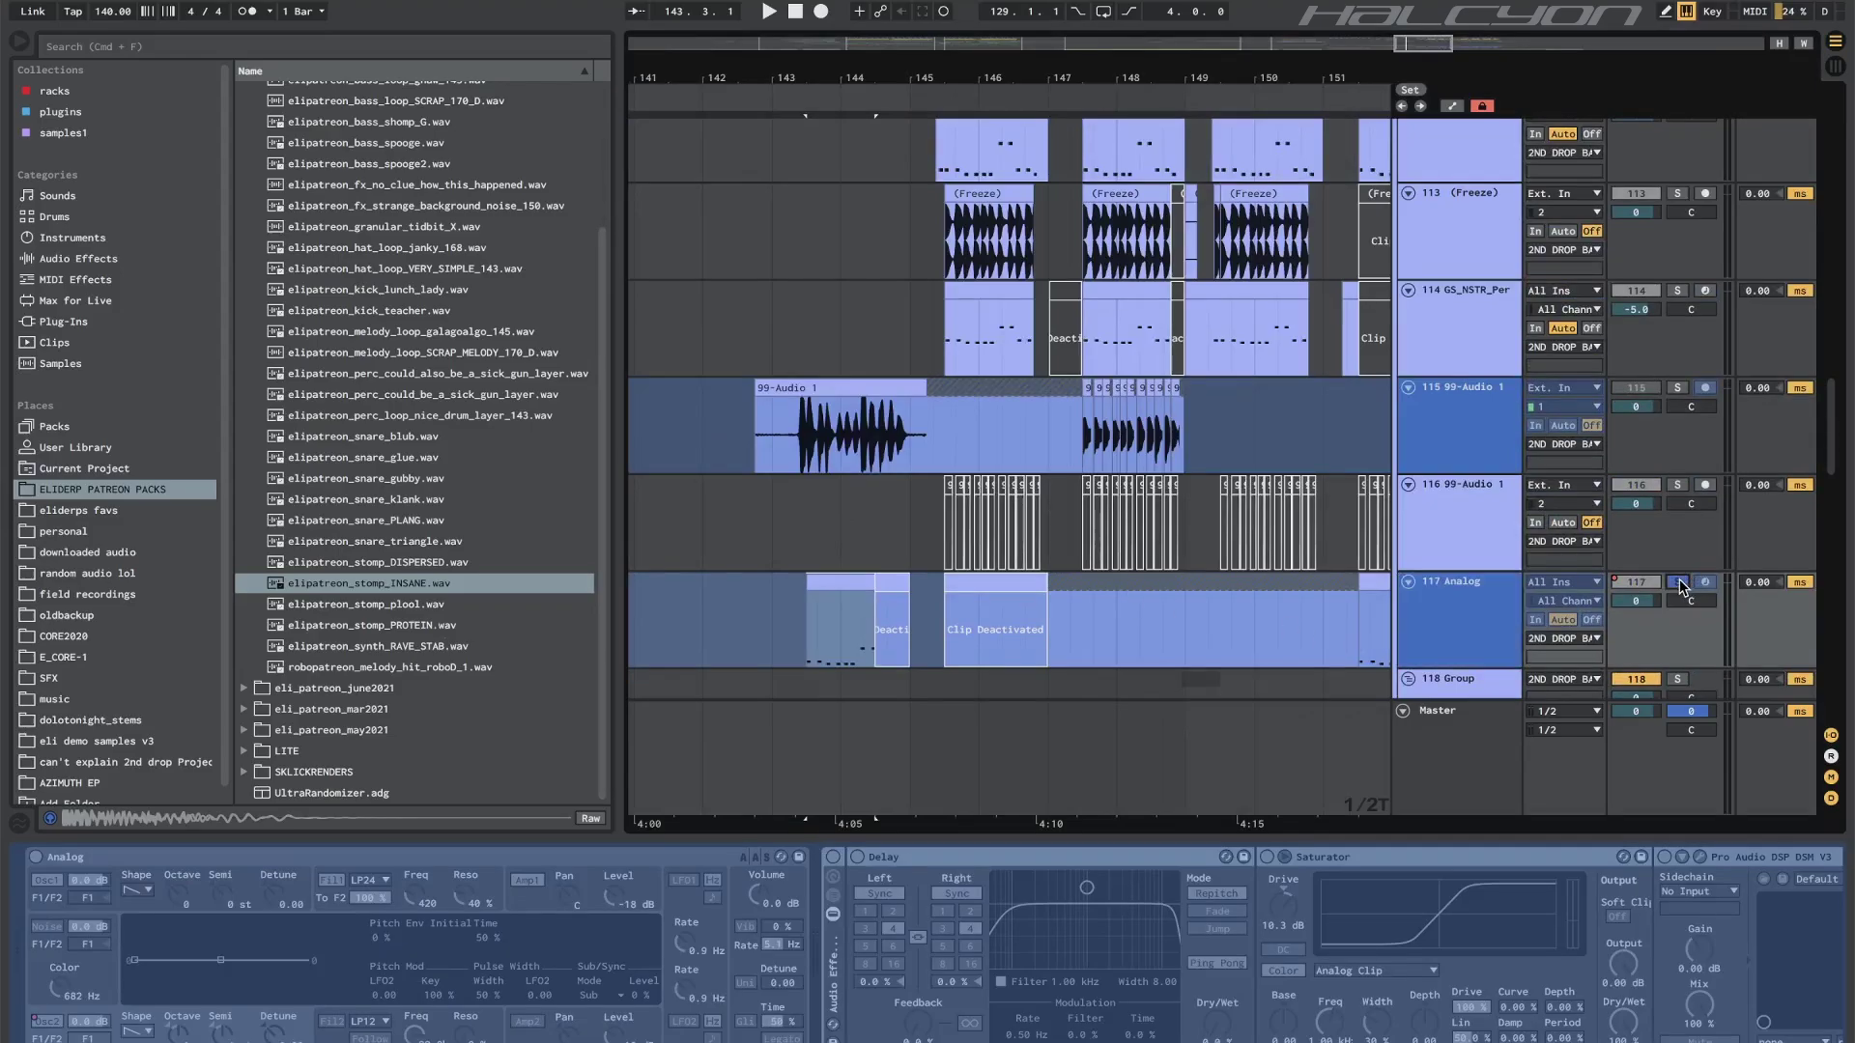
pyautogui.press('space')
pyautogui.scroll(-2, 792, 468)
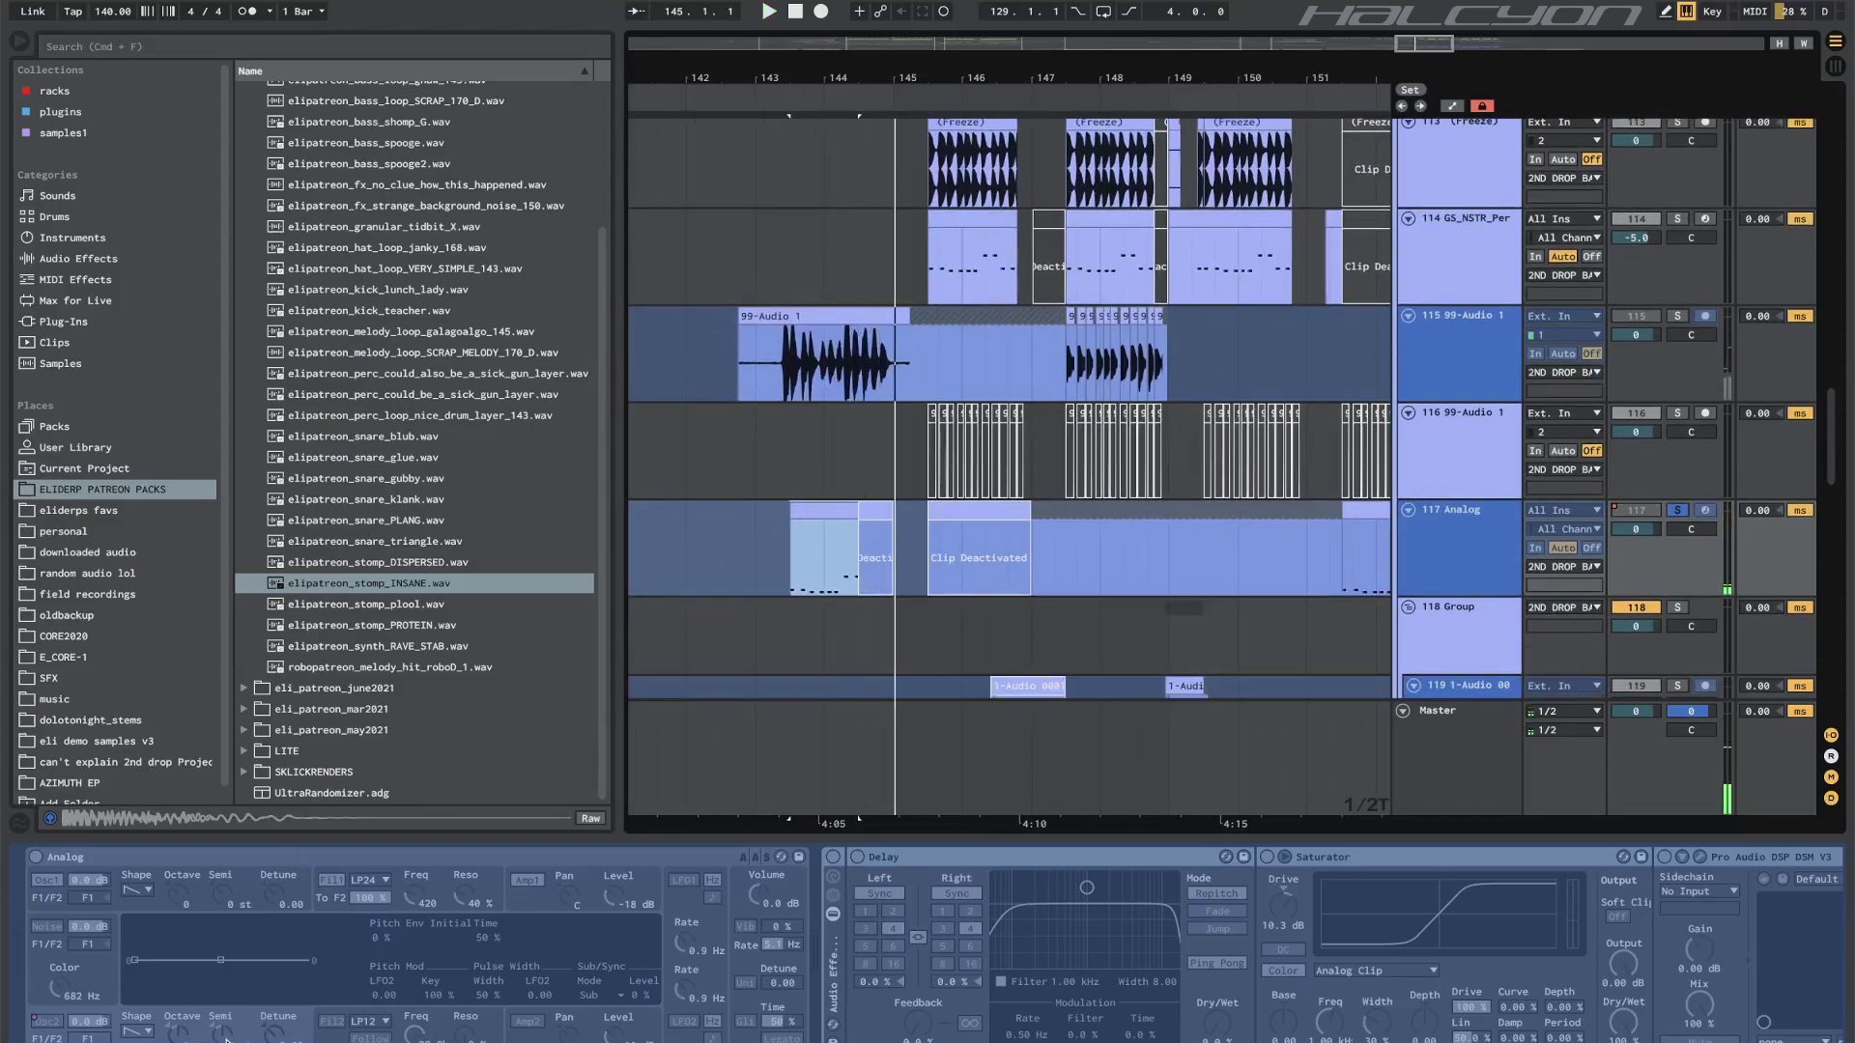
pyautogui.press('space')
# Return to the Tension track, solo it and play its first clip from just after bar 145.
pyautogui.scroll(10, 732, 504)
pyautogui.scroll(-4, 732, 504)
pyautogui.hscroll(1, 732, 504)
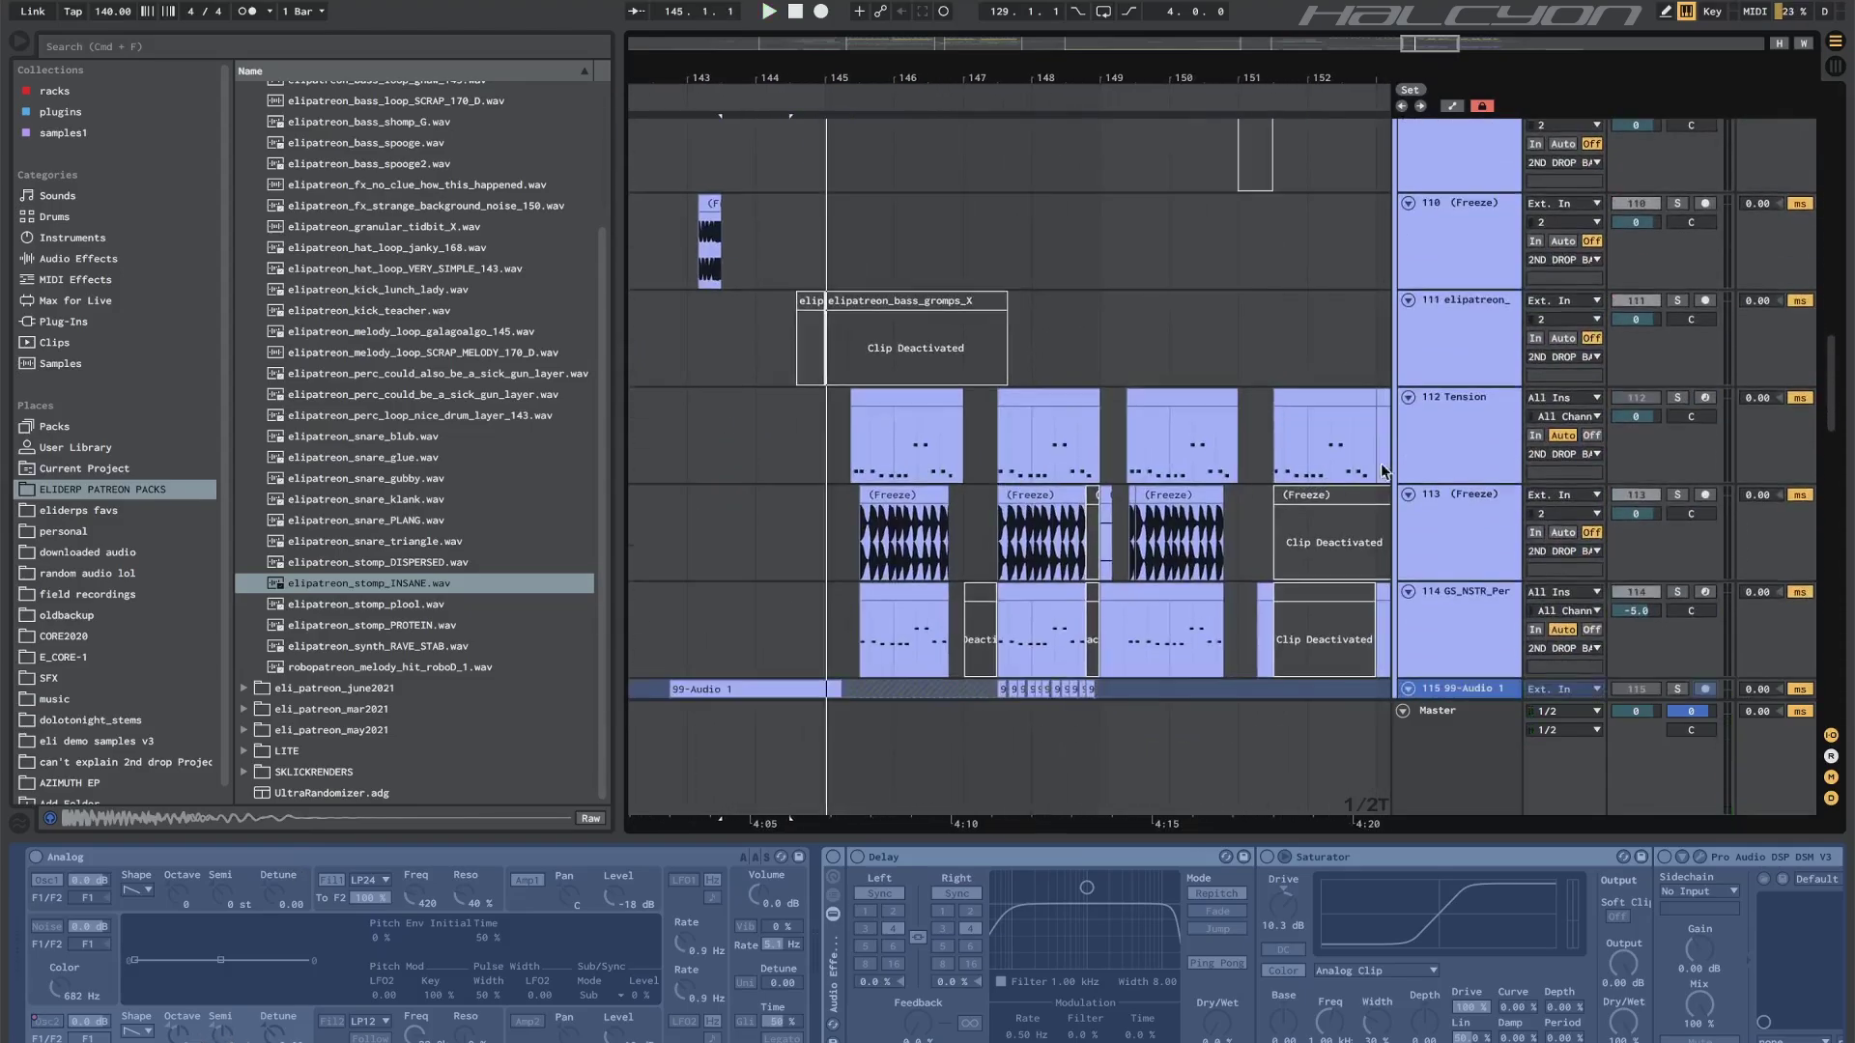
pyautogui.click(1459, 457)
pyautogui.scroll(-2, 893, 502)
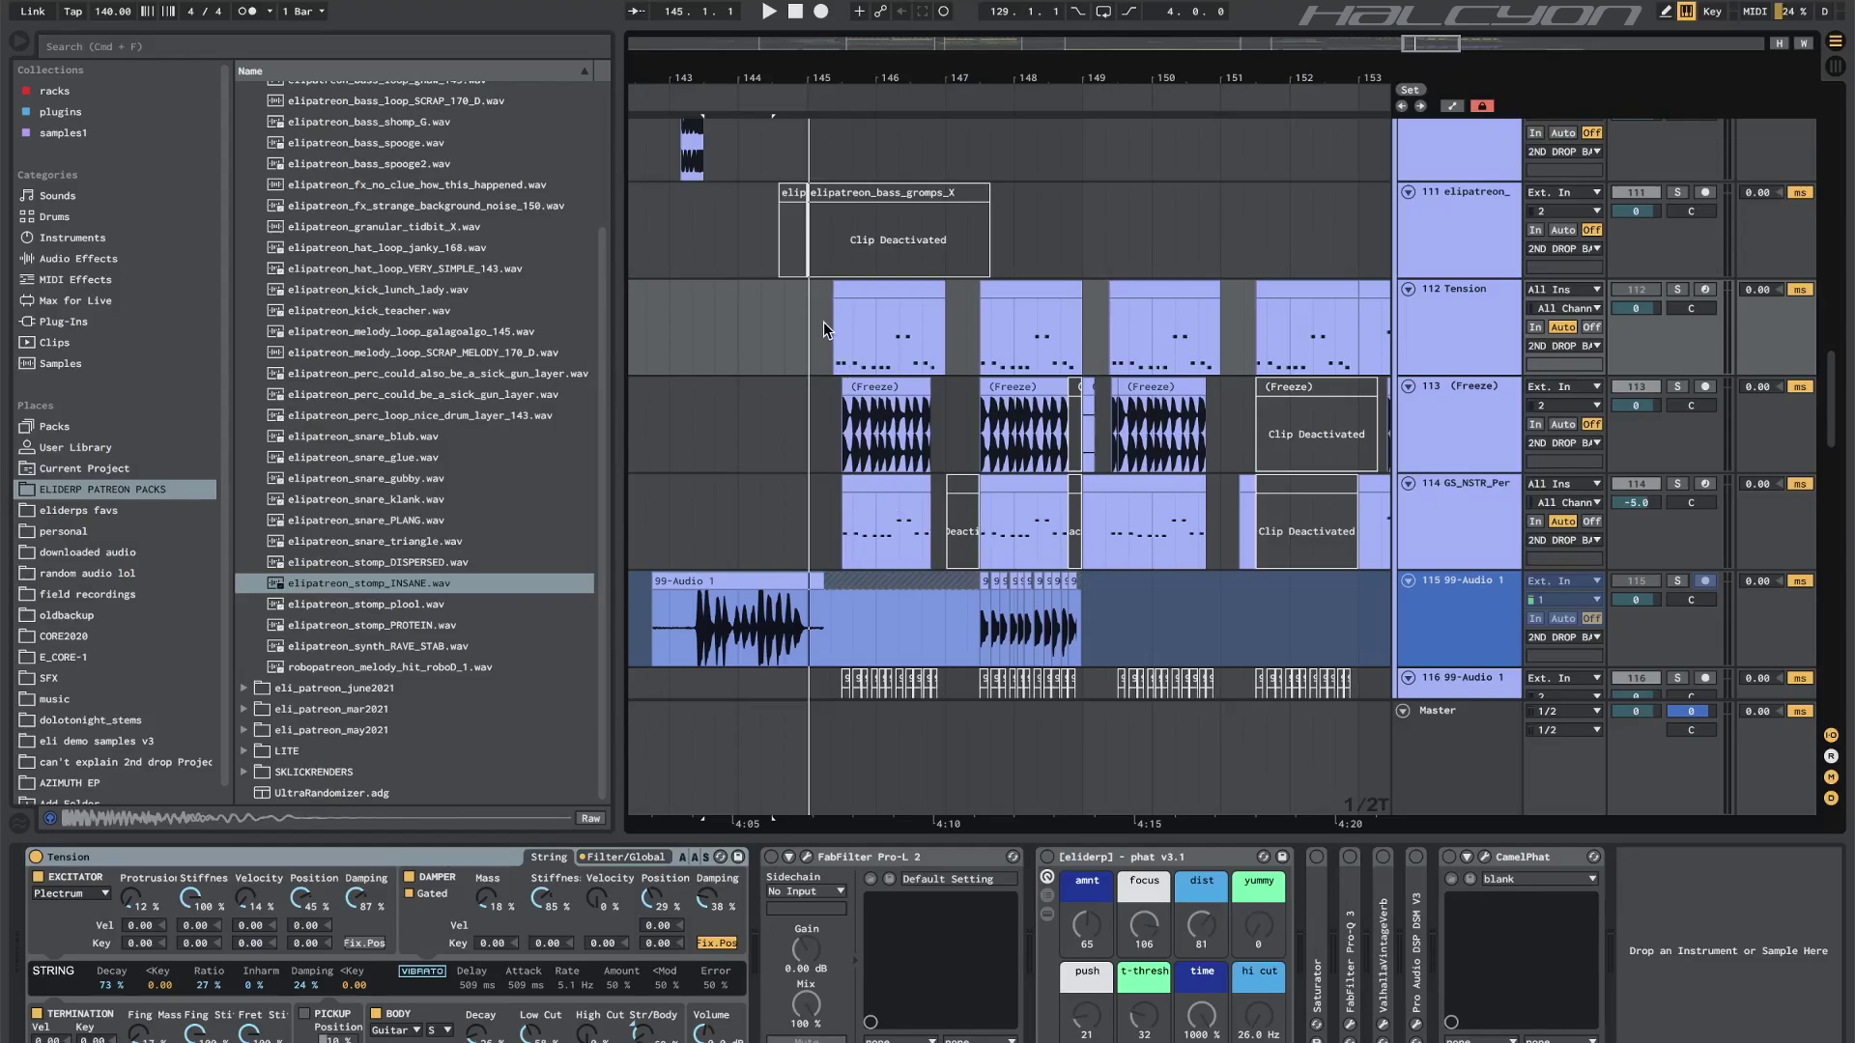
pyautogui.click(1447, 338)
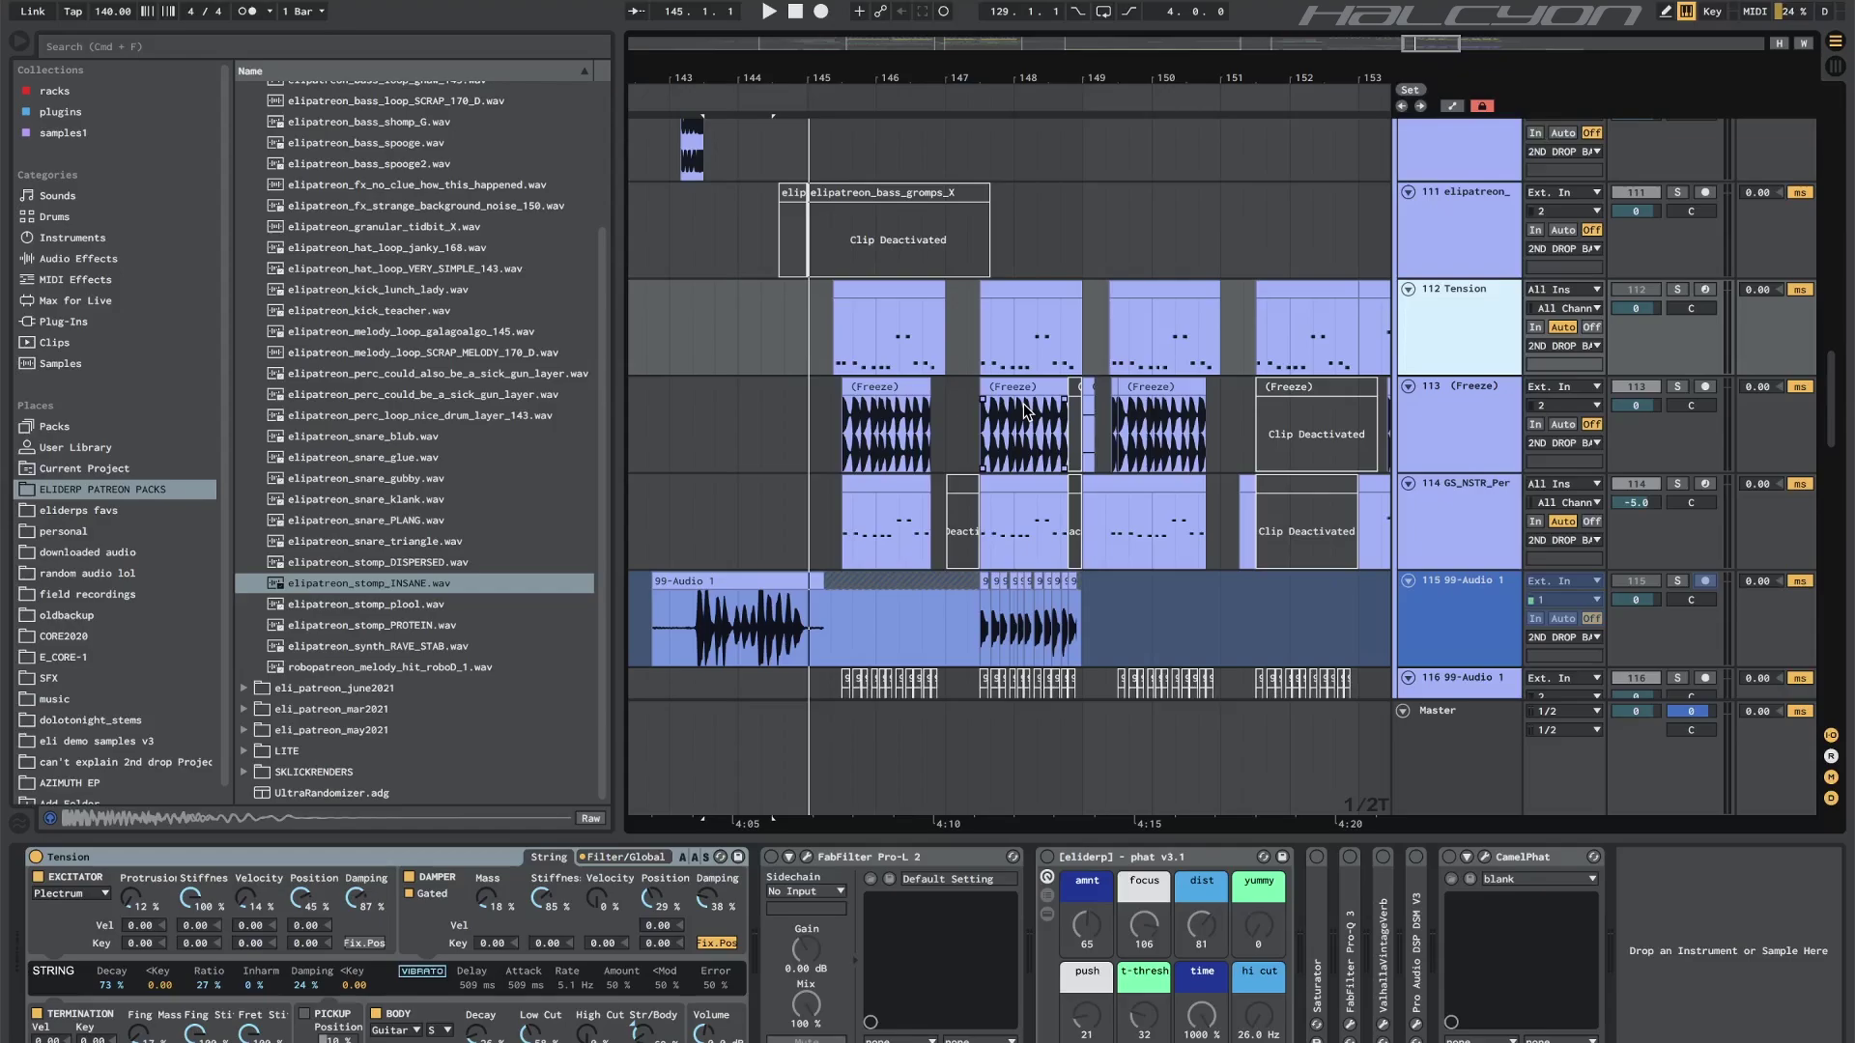
pyautogui.click(932, 296)
pyautogui.press('space')
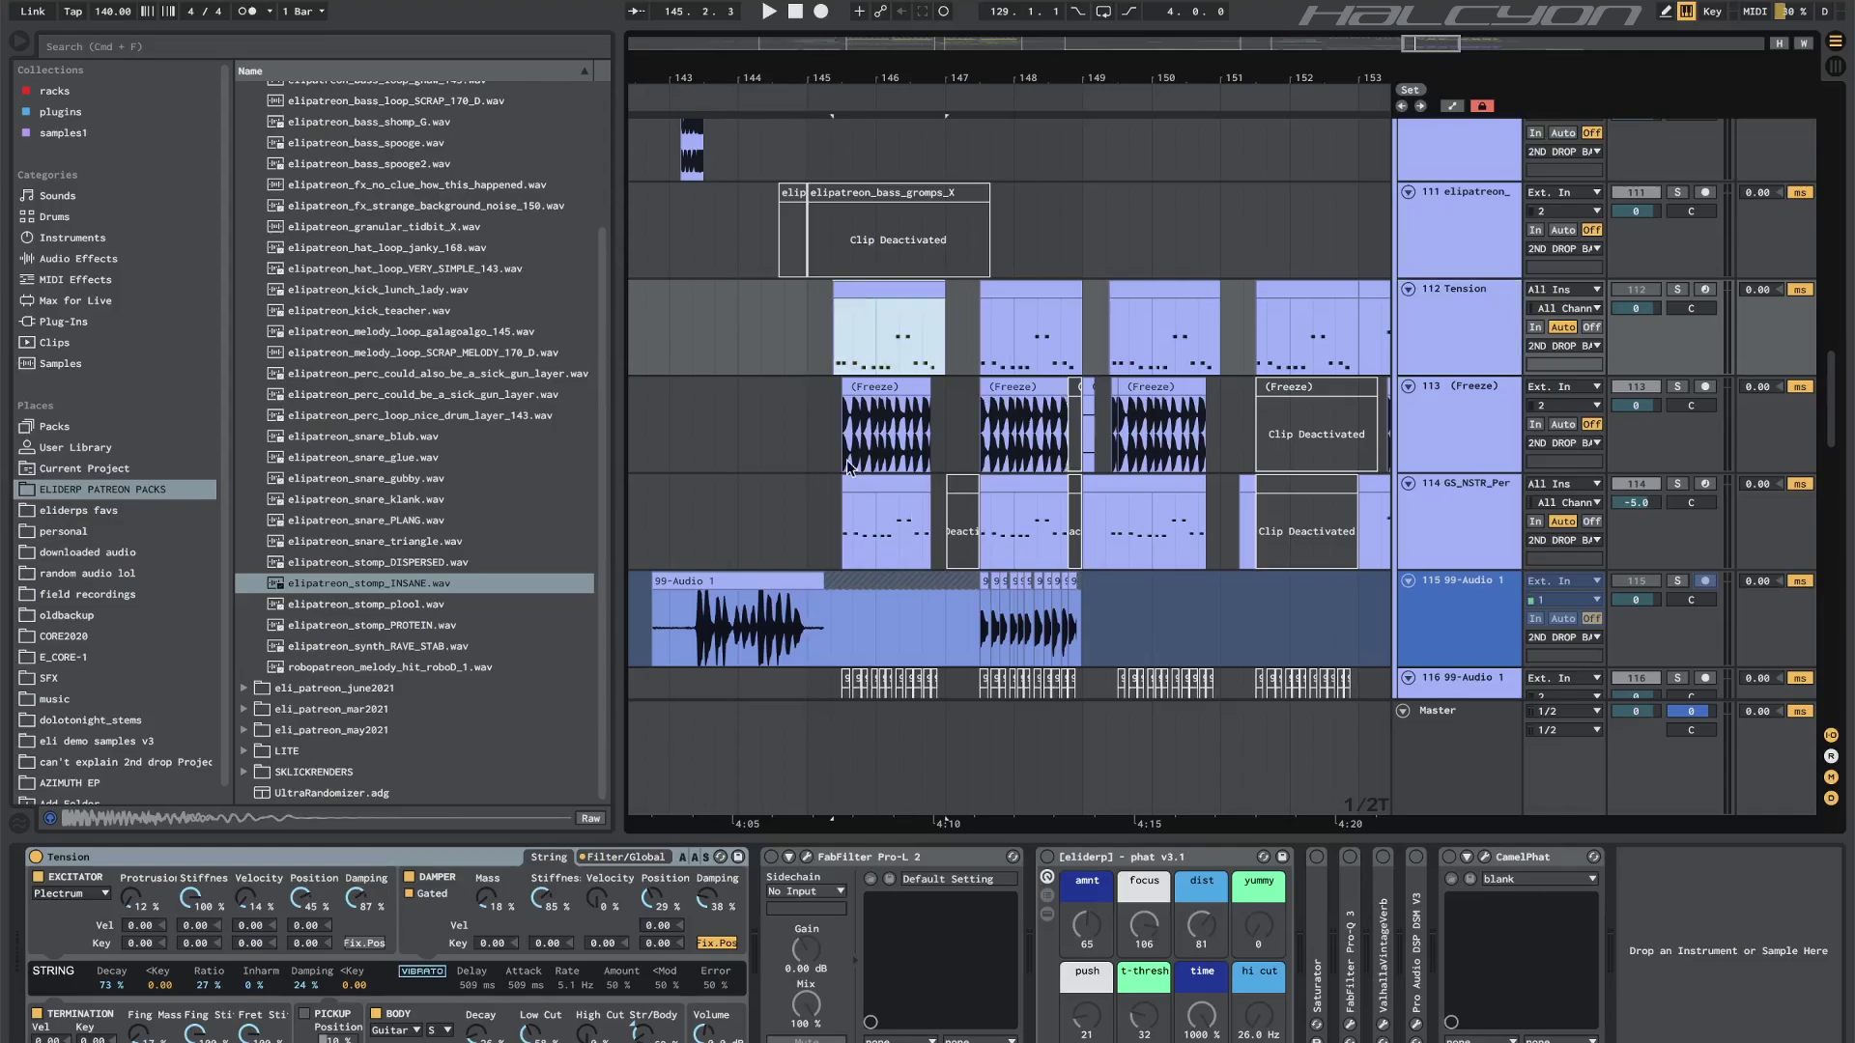
pyautogui.click(820, 335)
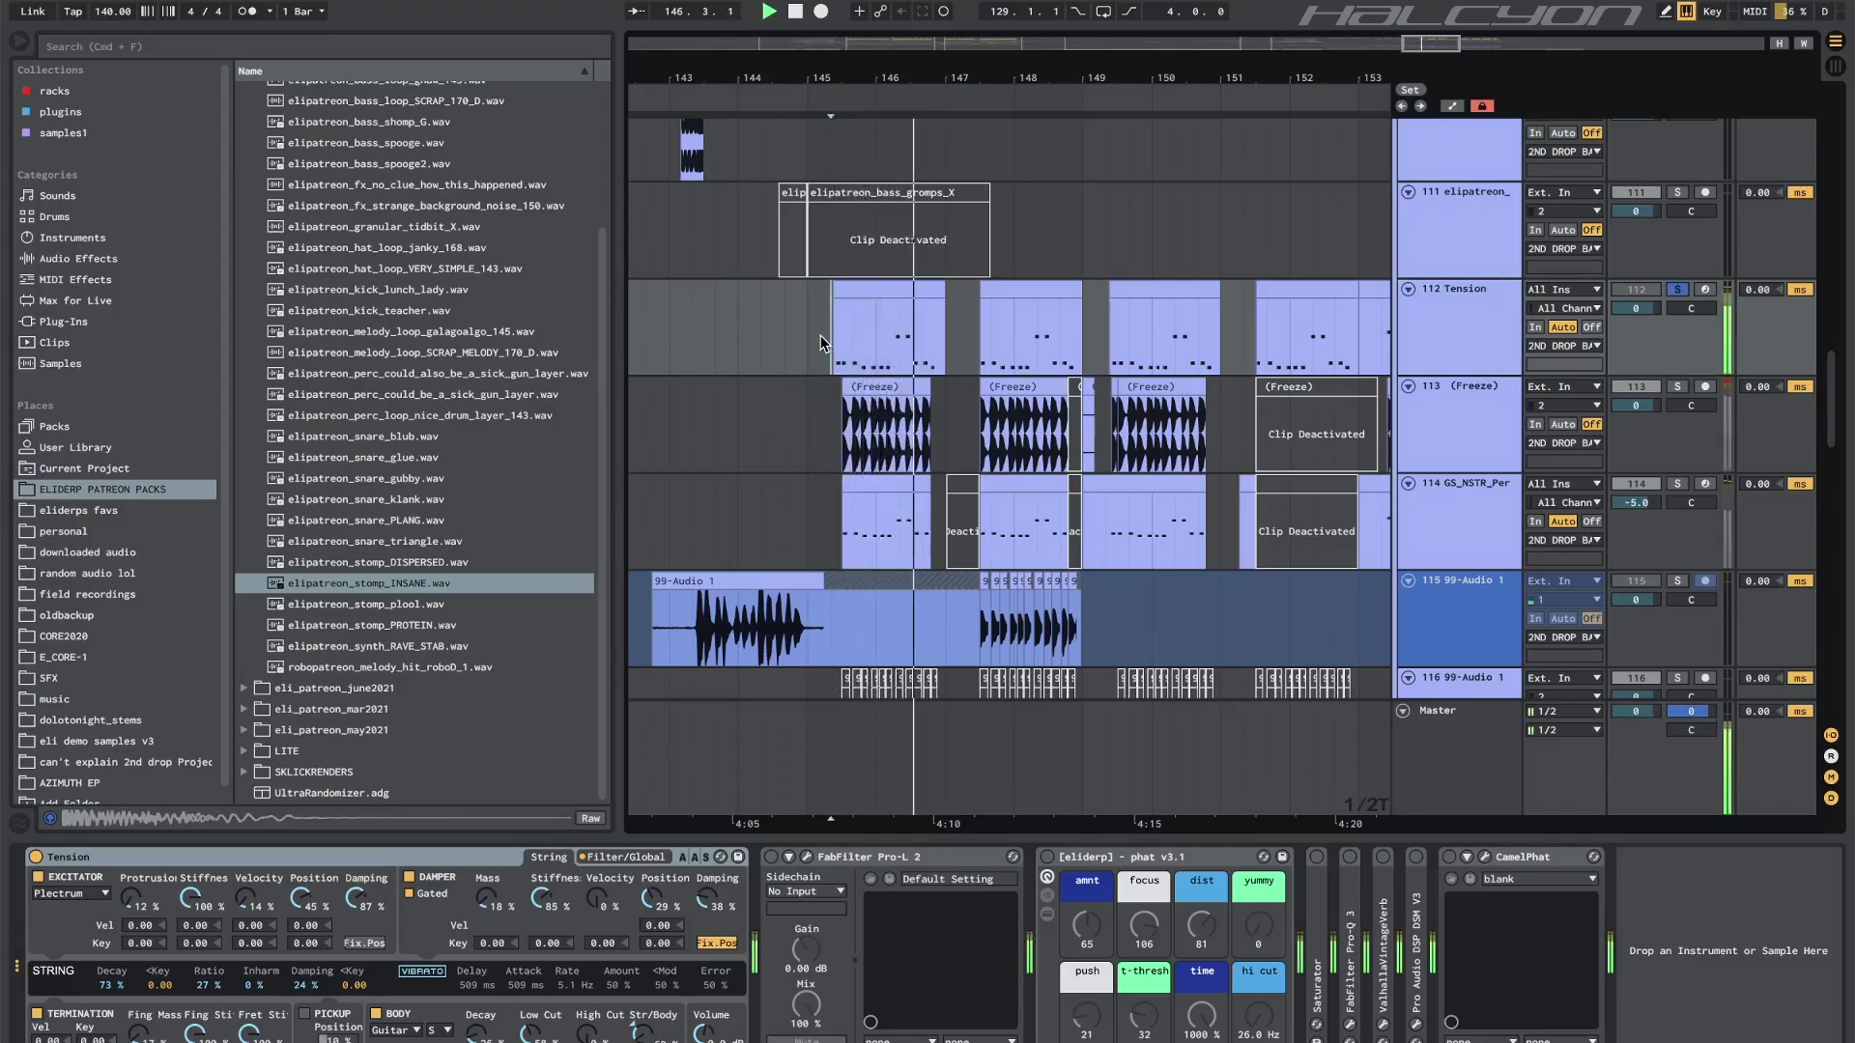
pyautogui.press('space')
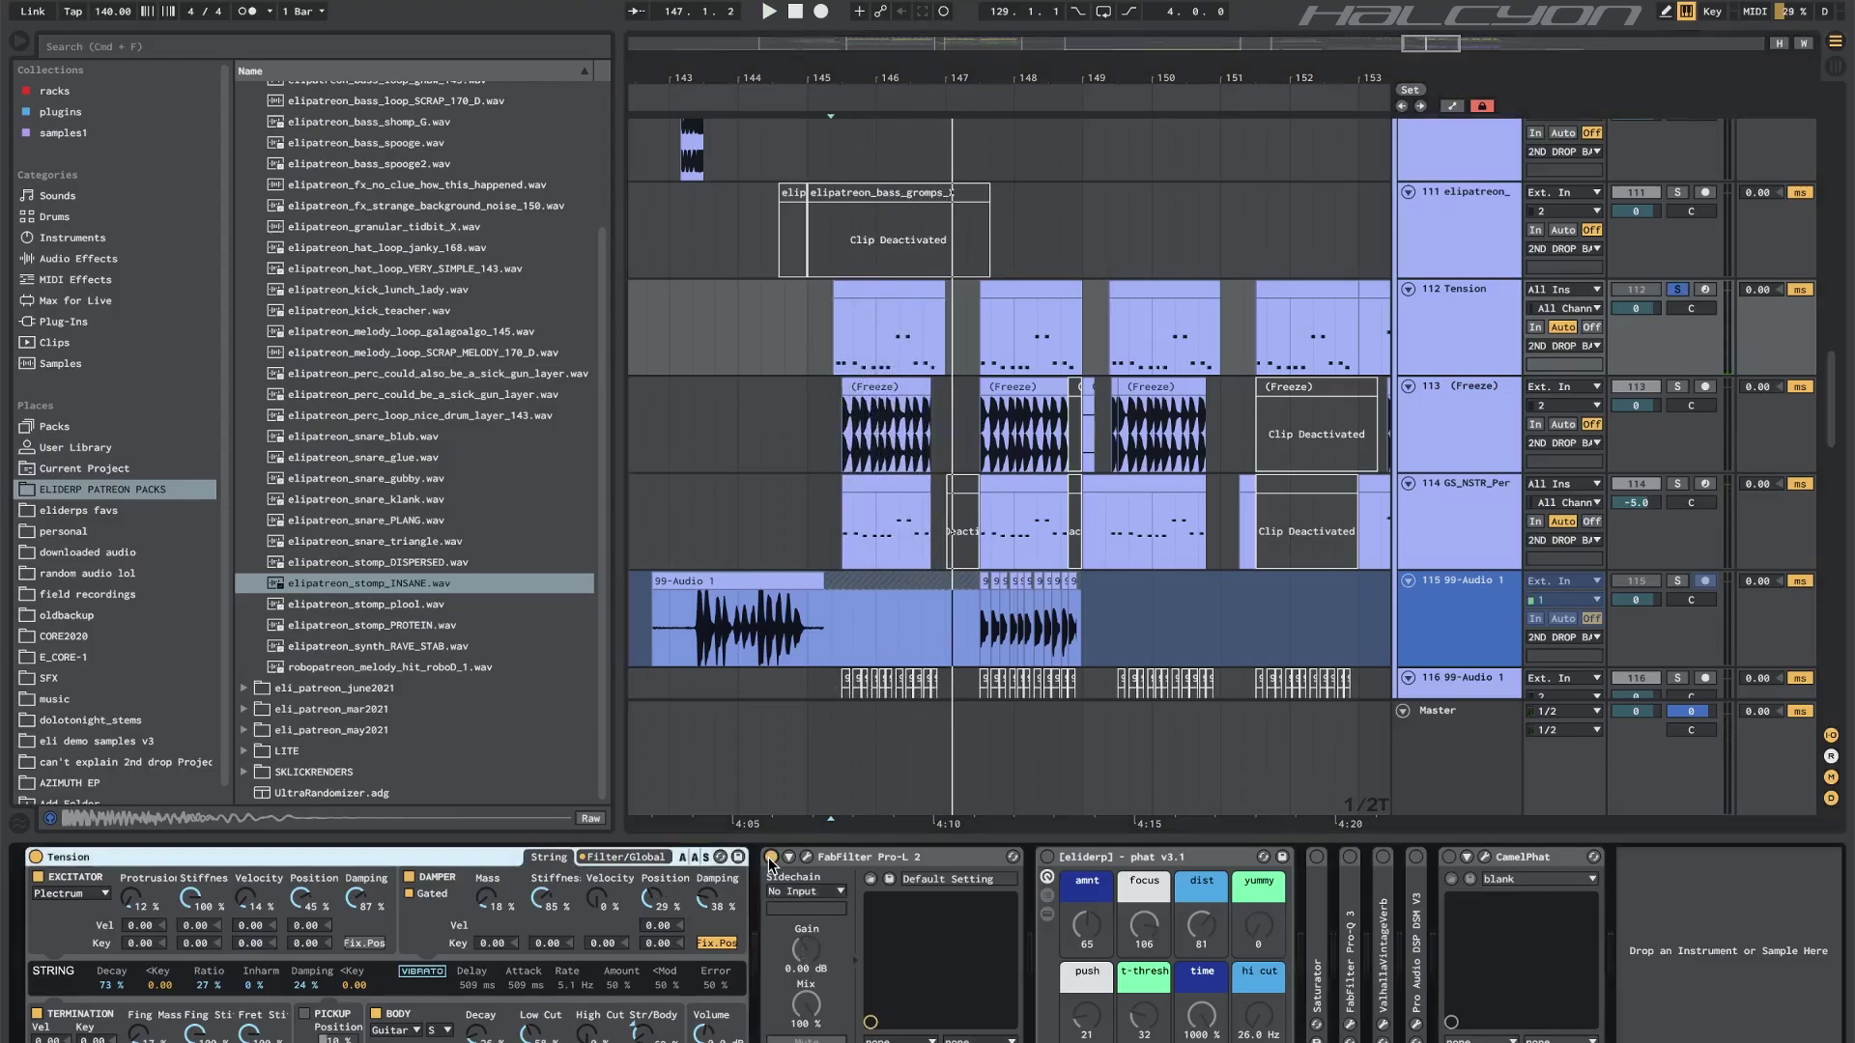
# Check the Tension track's FabFilter Pro-L 2 settings and play the clip with the phat v3.1 rack selected.
pyautogui.click(809, 859)
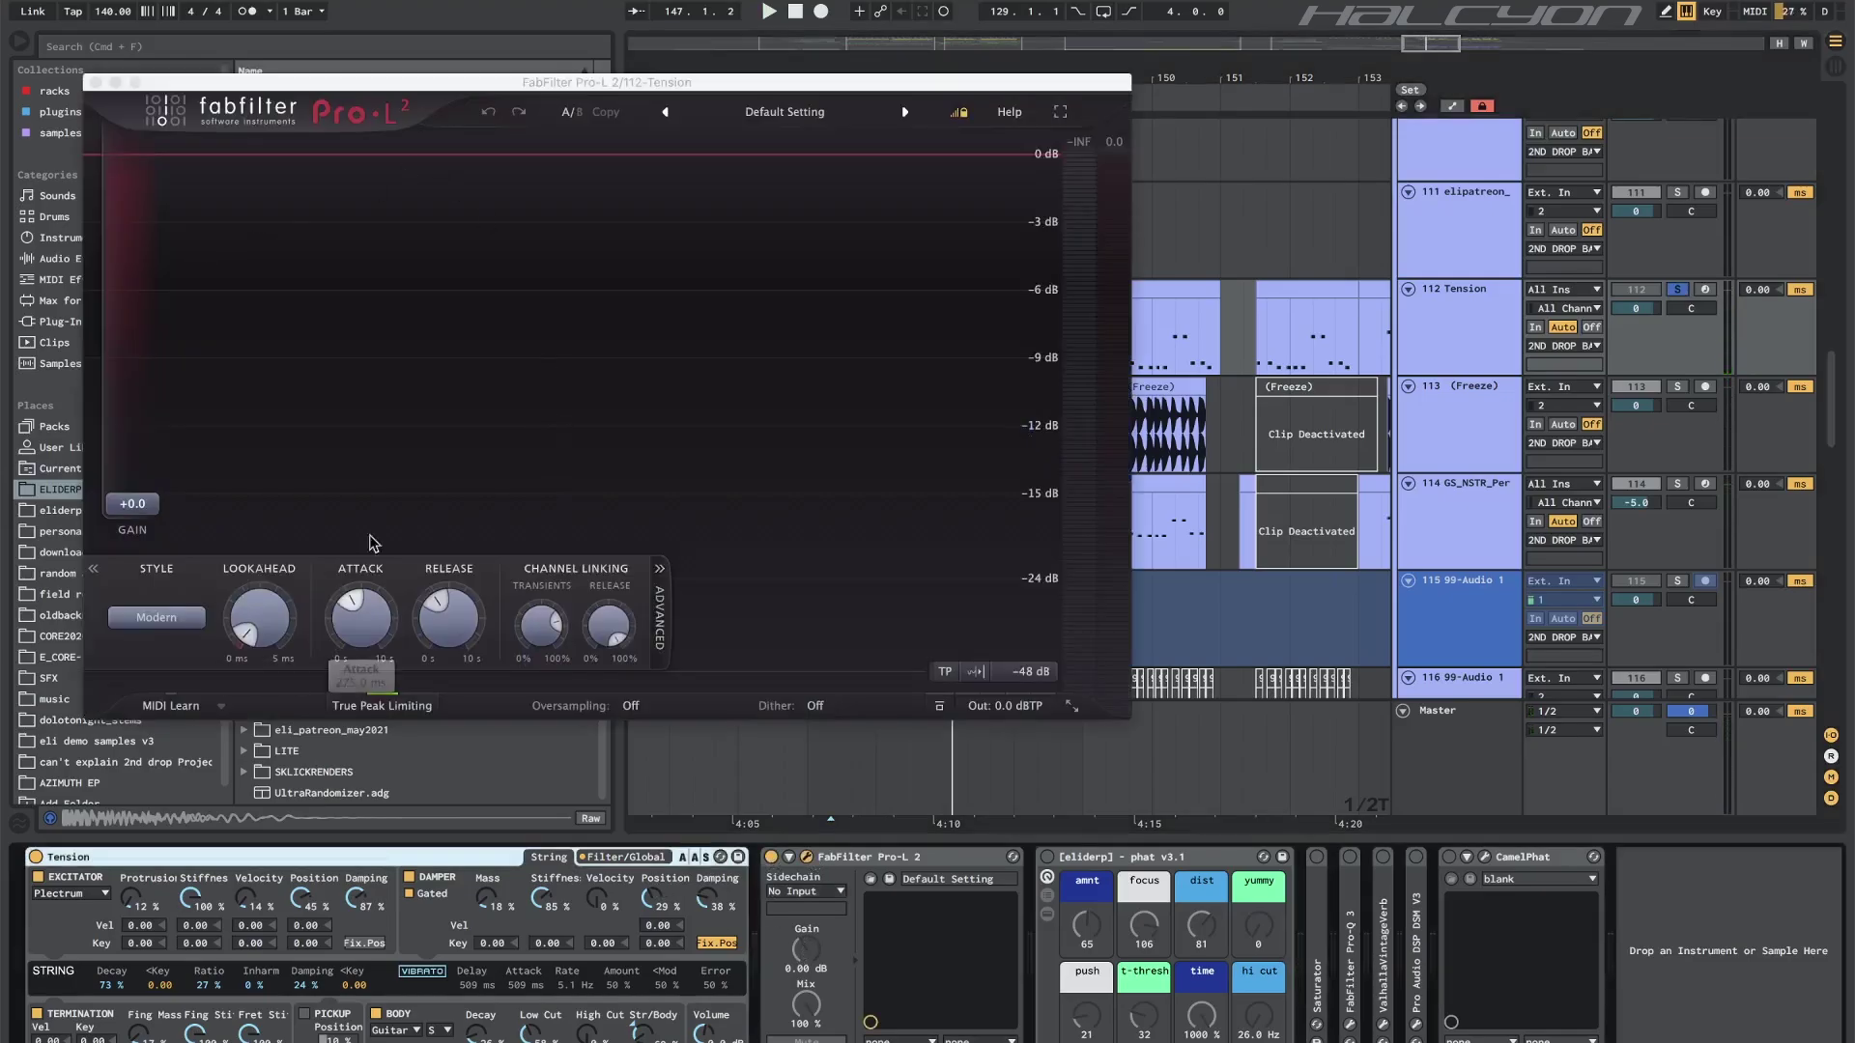
pyautogui.click(87, 78)
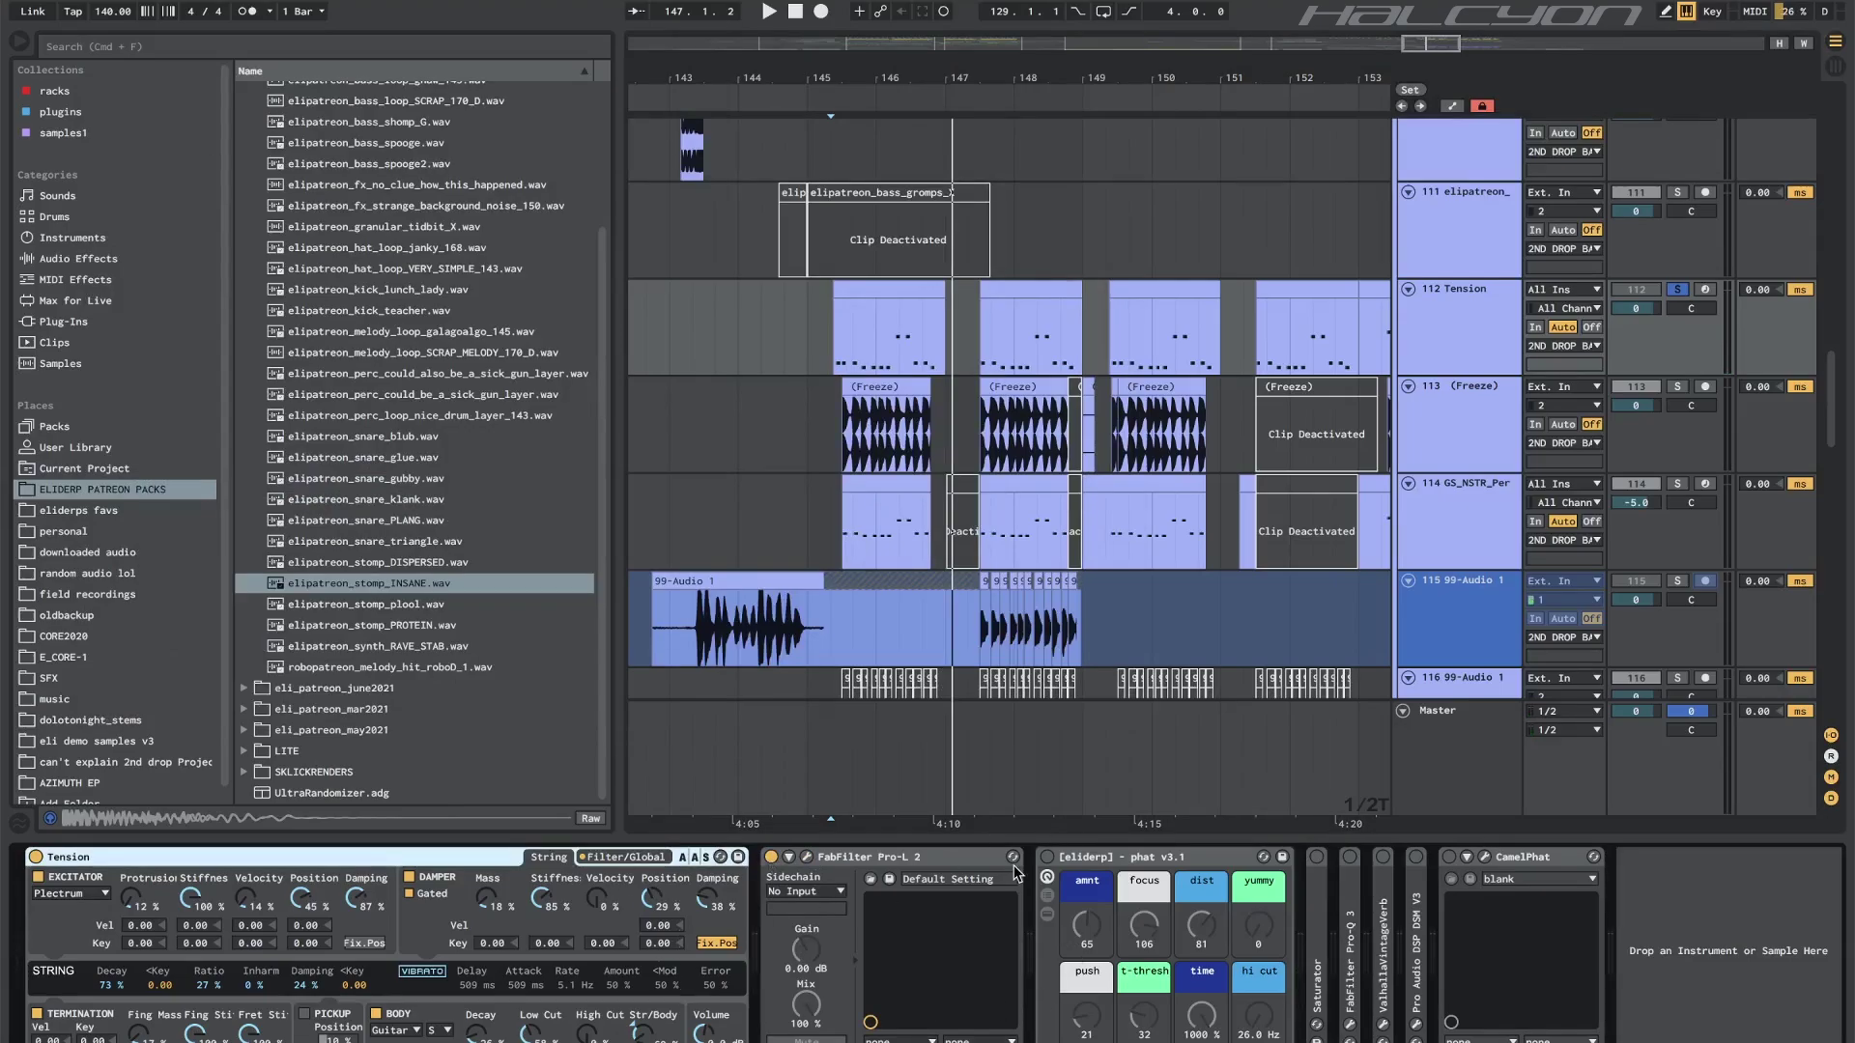
pyautogui.click(1081, 864)
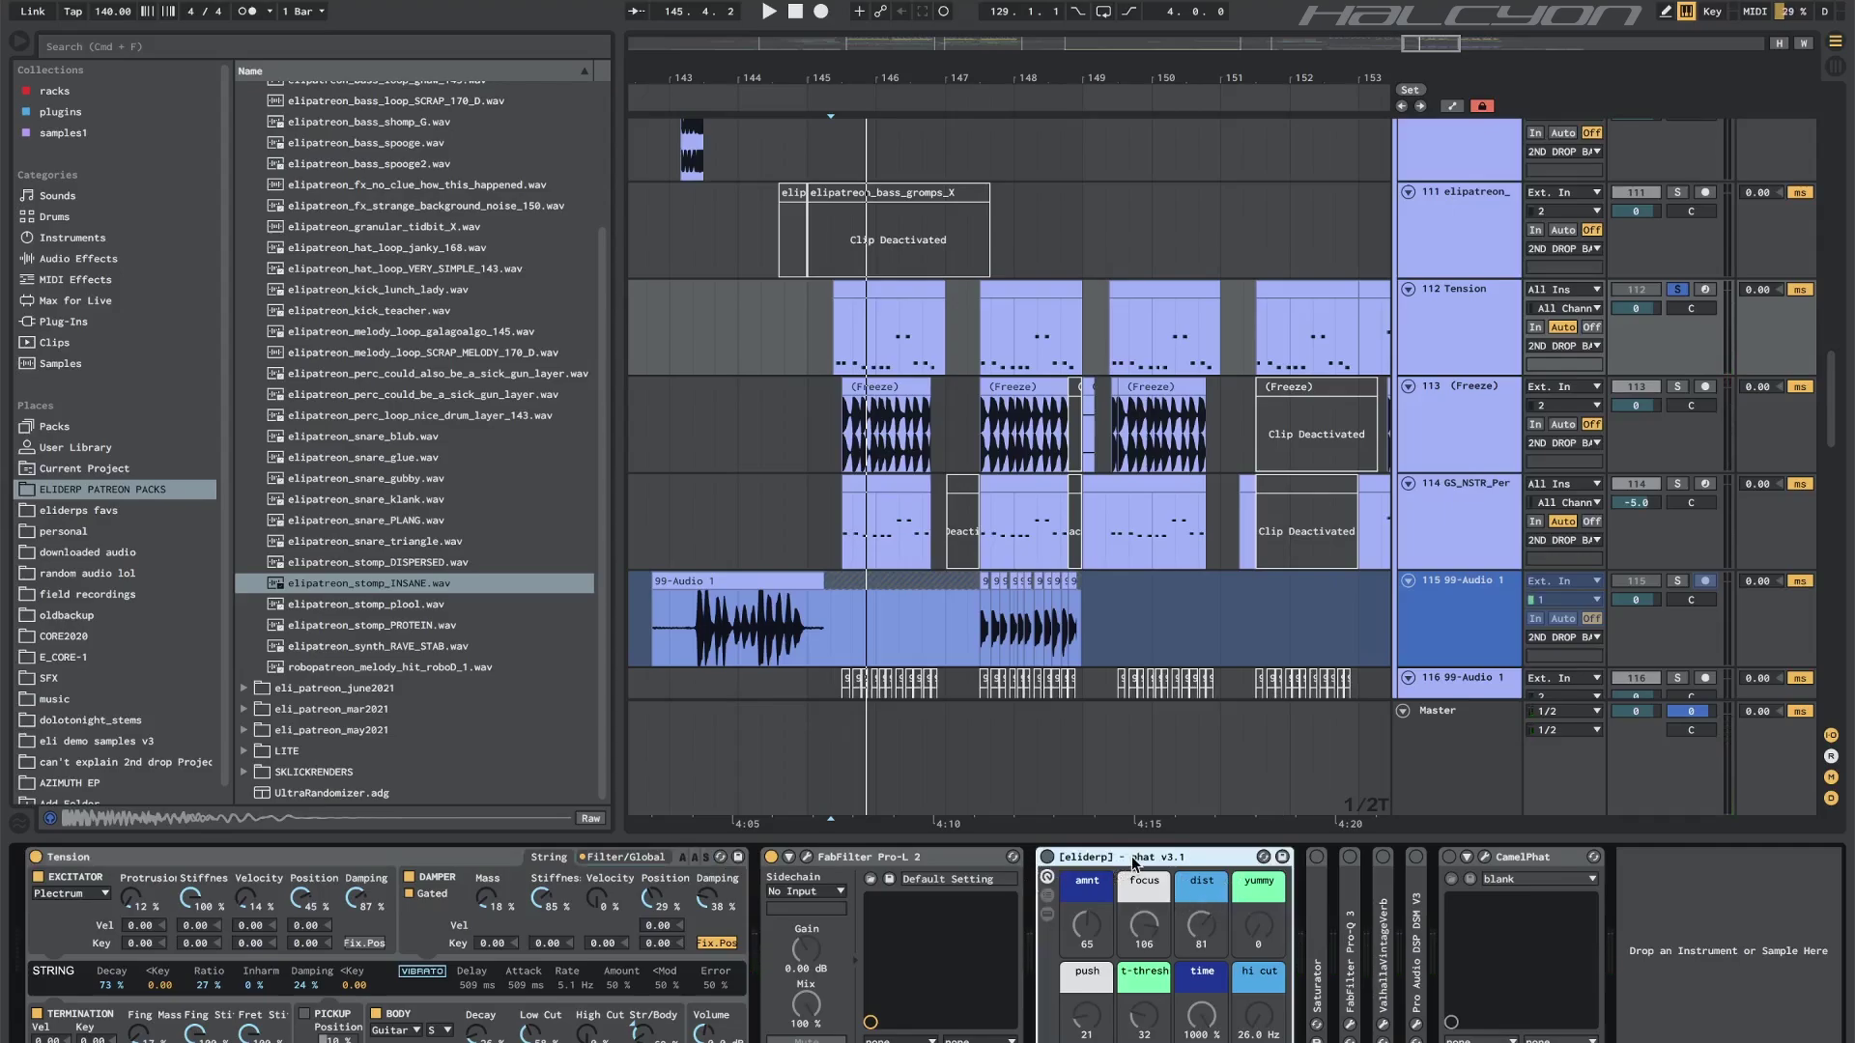
pyautogui.press('space')
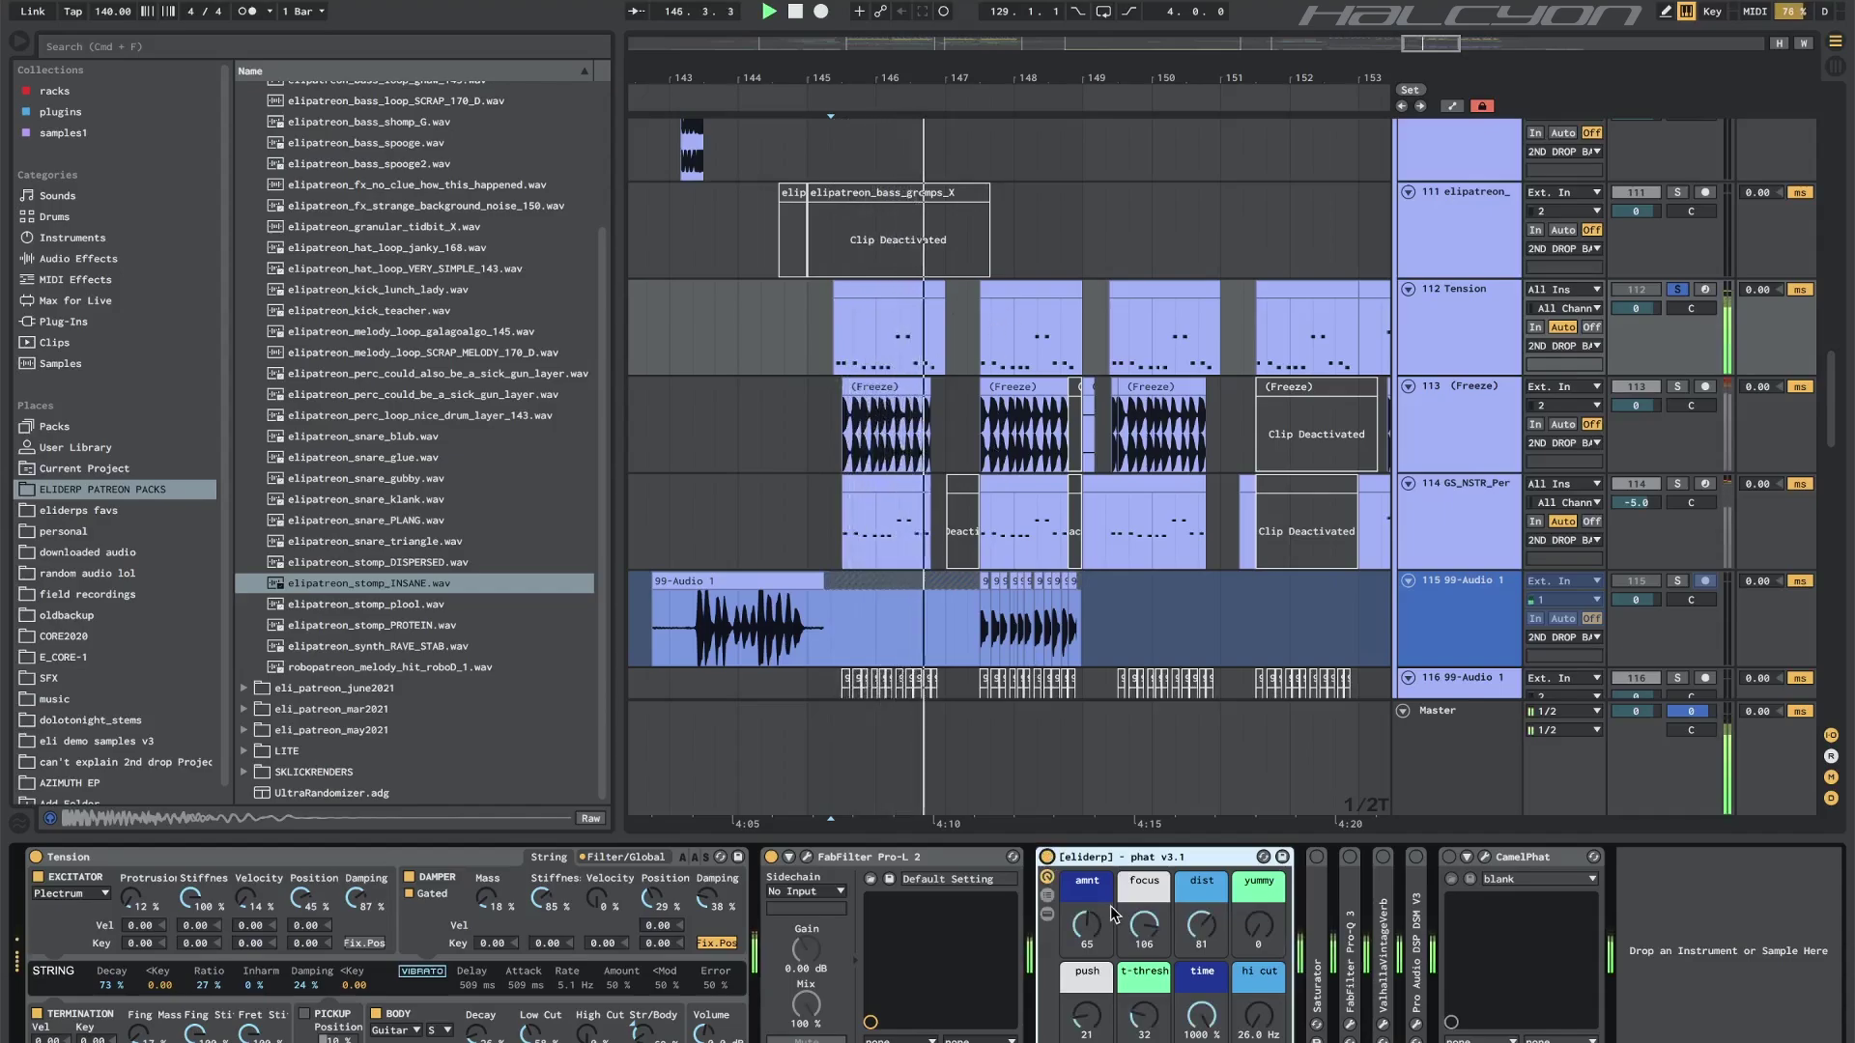
pyautogui.press('space')
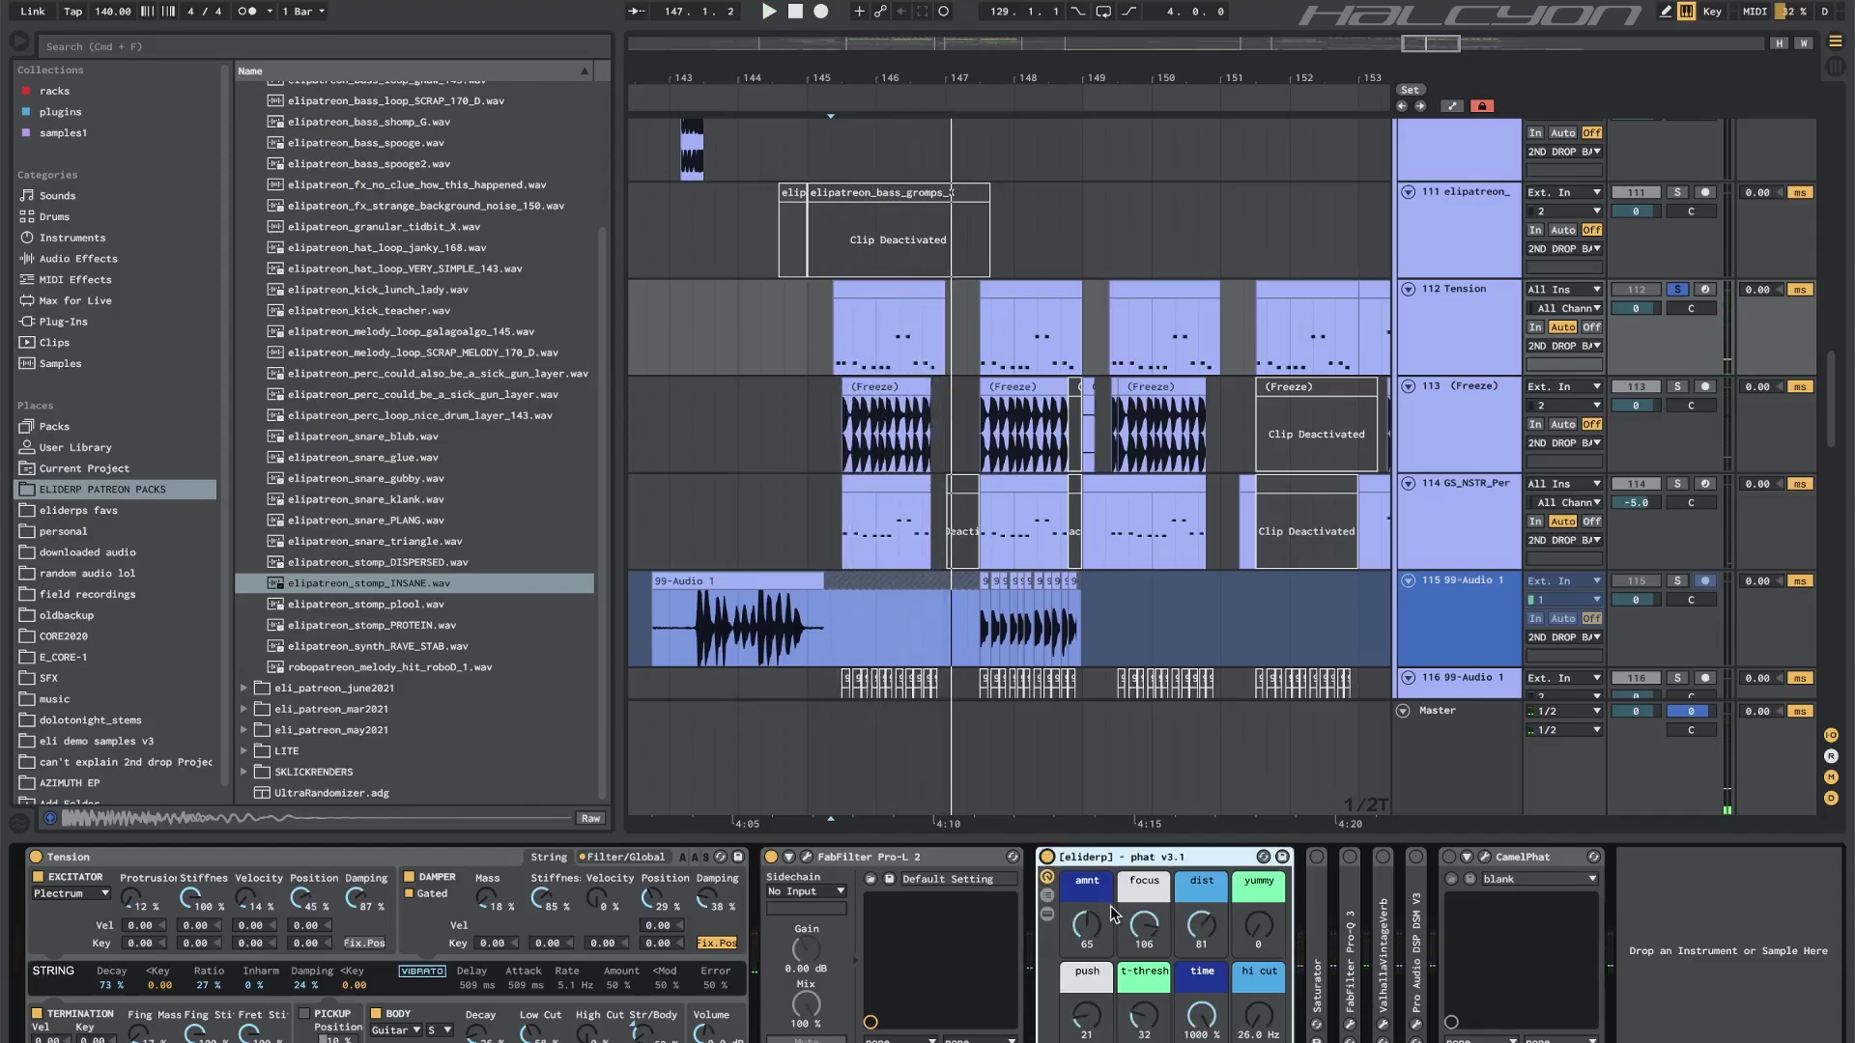
# Show the devices inside the phat v3.1 rack and unfold its first EQ Eight, Disperser and the two Saturators.
pyautogui.click(1047, 913)
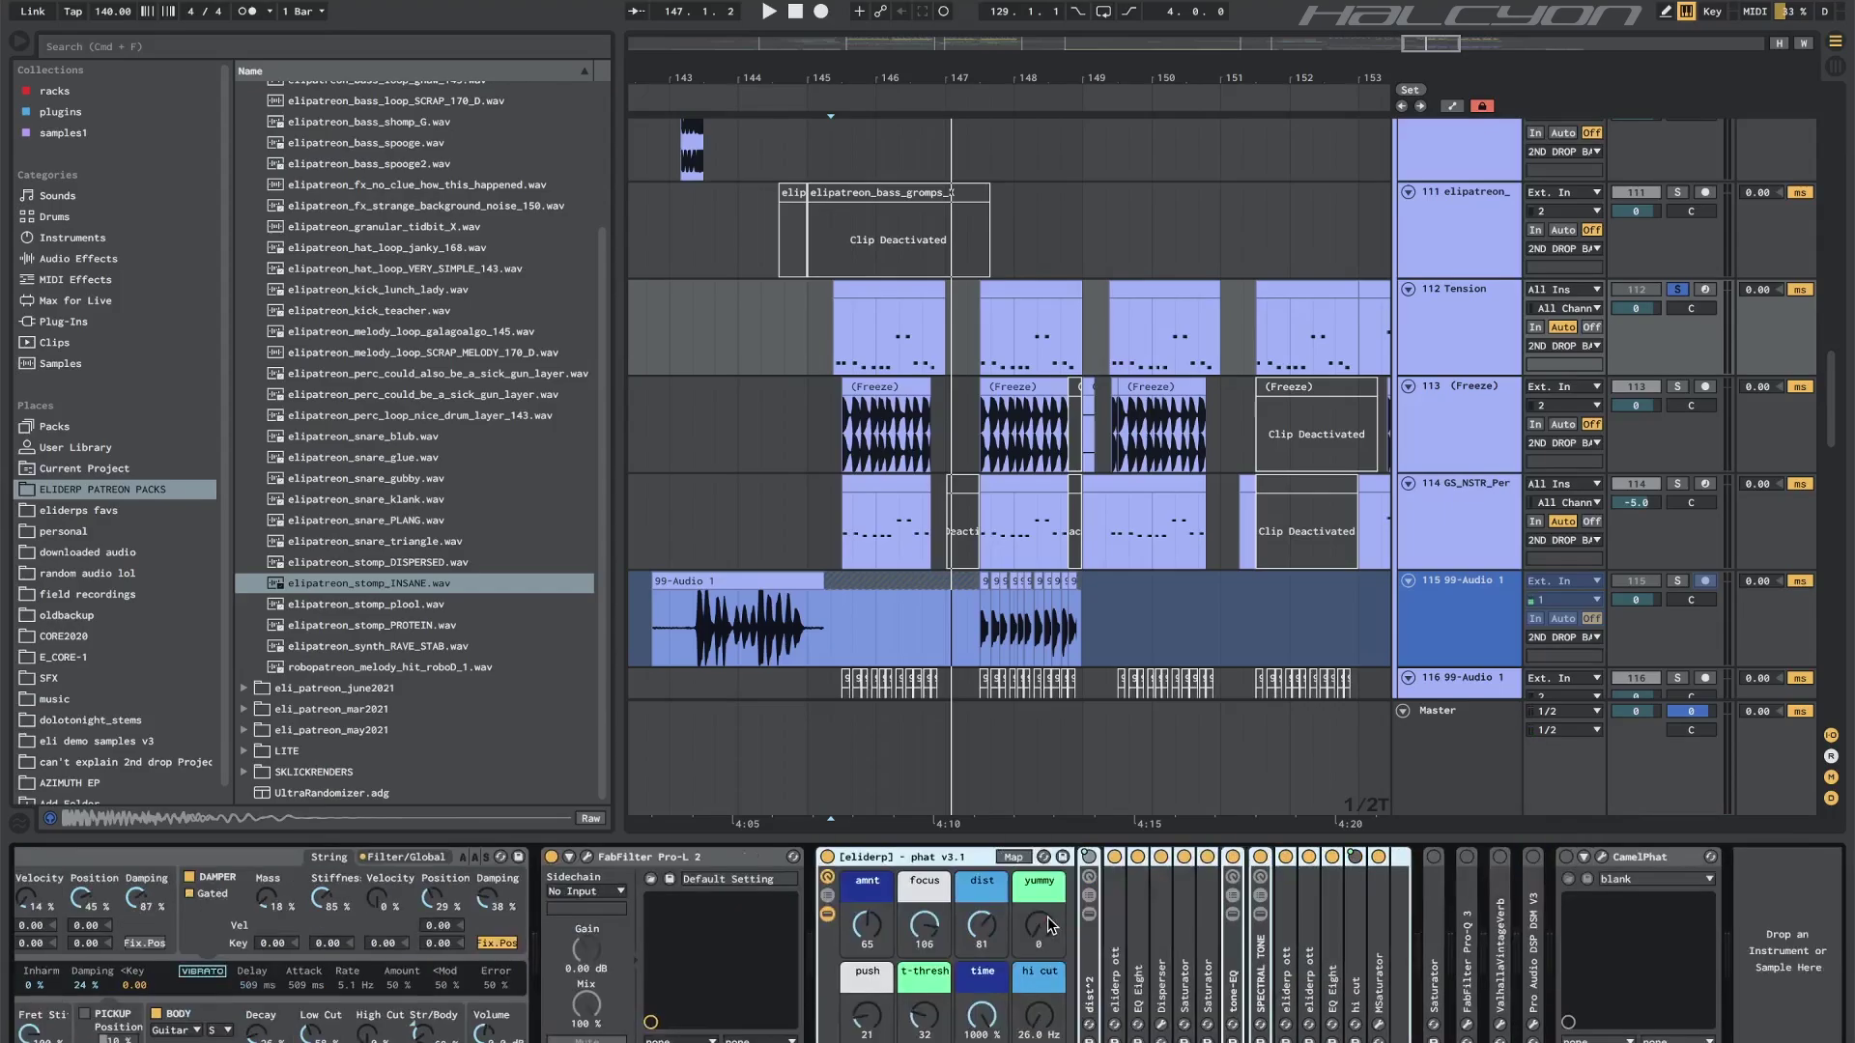
pyautogui.doubleClick(1142, 971)
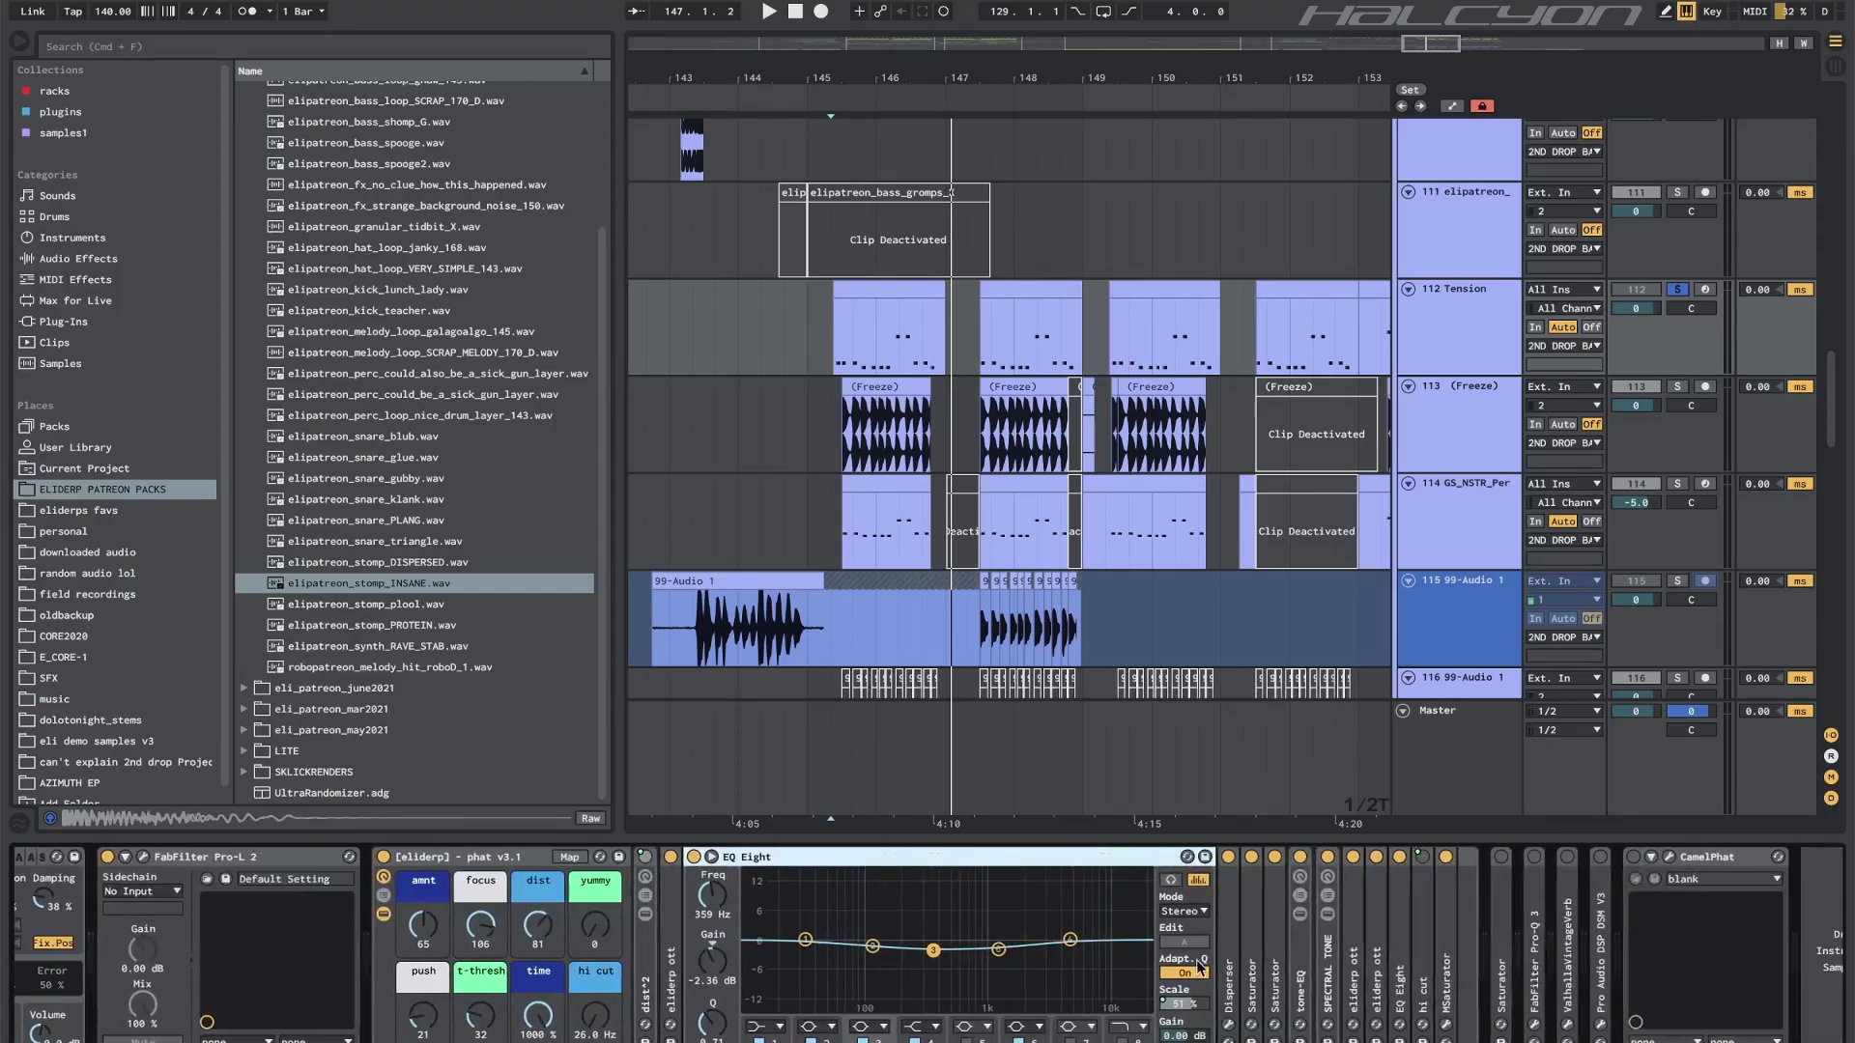
pyautogui.doubleClick(1196, 966)
pyautogui.doubleClick(785, 972)
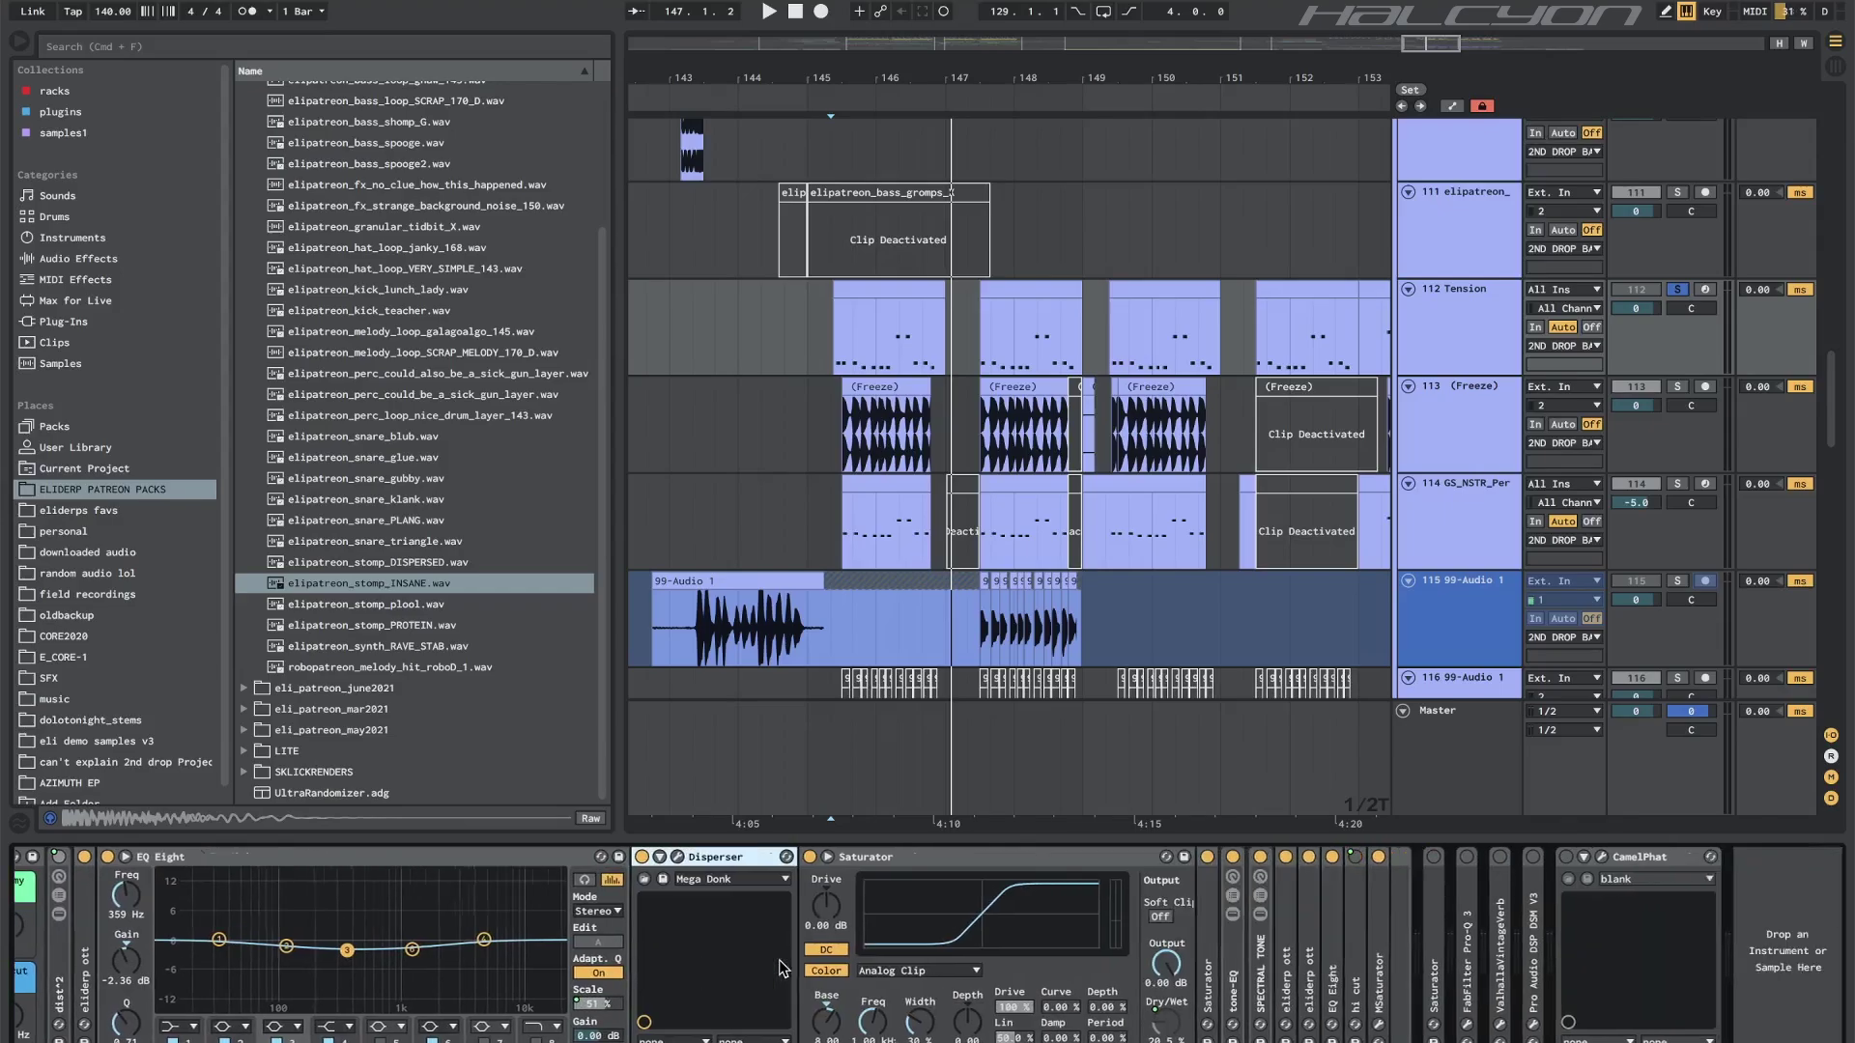
pyautogui.doubleClick(1219, 976)
# Unfold and inspect the rack's tone-EQ, eliderp ott, EQ Eight and hi cut devices, and return to the start of the chain.
pyautogui.doubleClick(1253, 970)
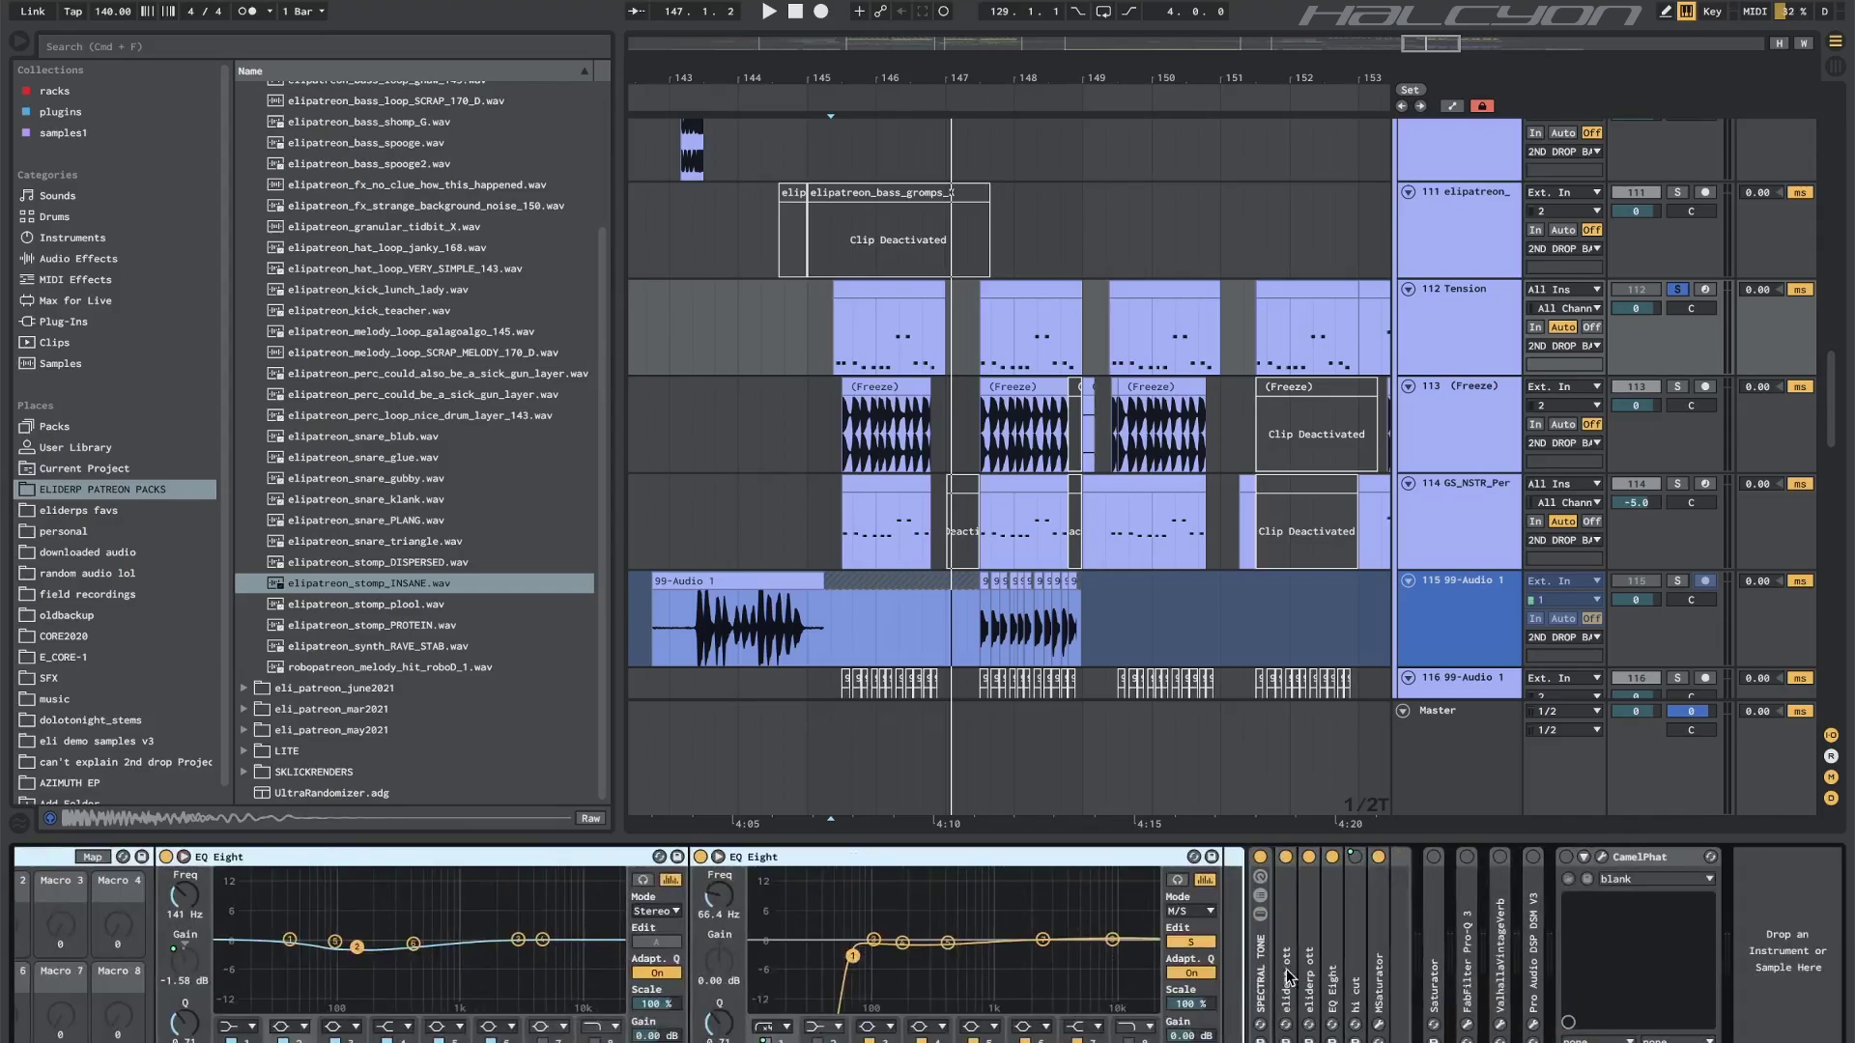
pyautogui.click(1287, 974)
pyautogui.doubleClick(1287, 974)
pyautogui.doubleClick(1299, 970)
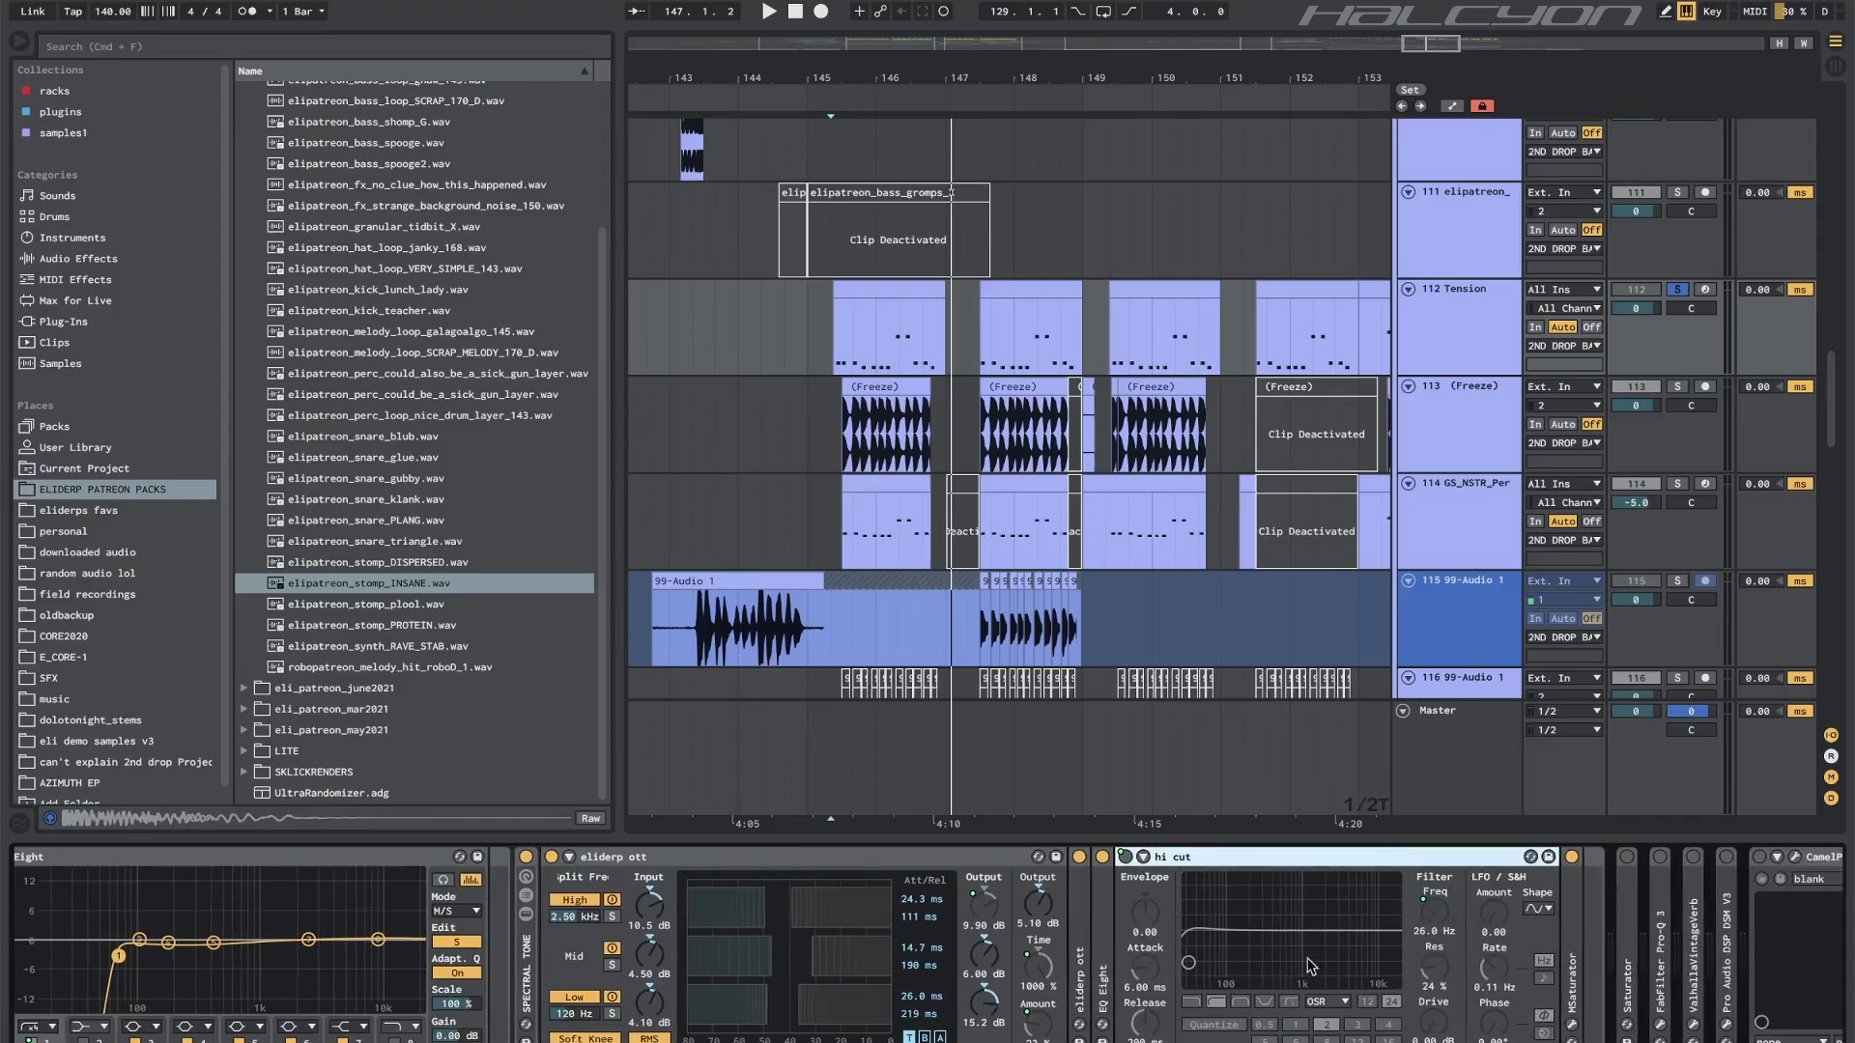
pyautogui.doubleClick(1101, 947)
pyautogui.doubleClick(1098, 946)
pyautogui.doubleClick(1311, 954)
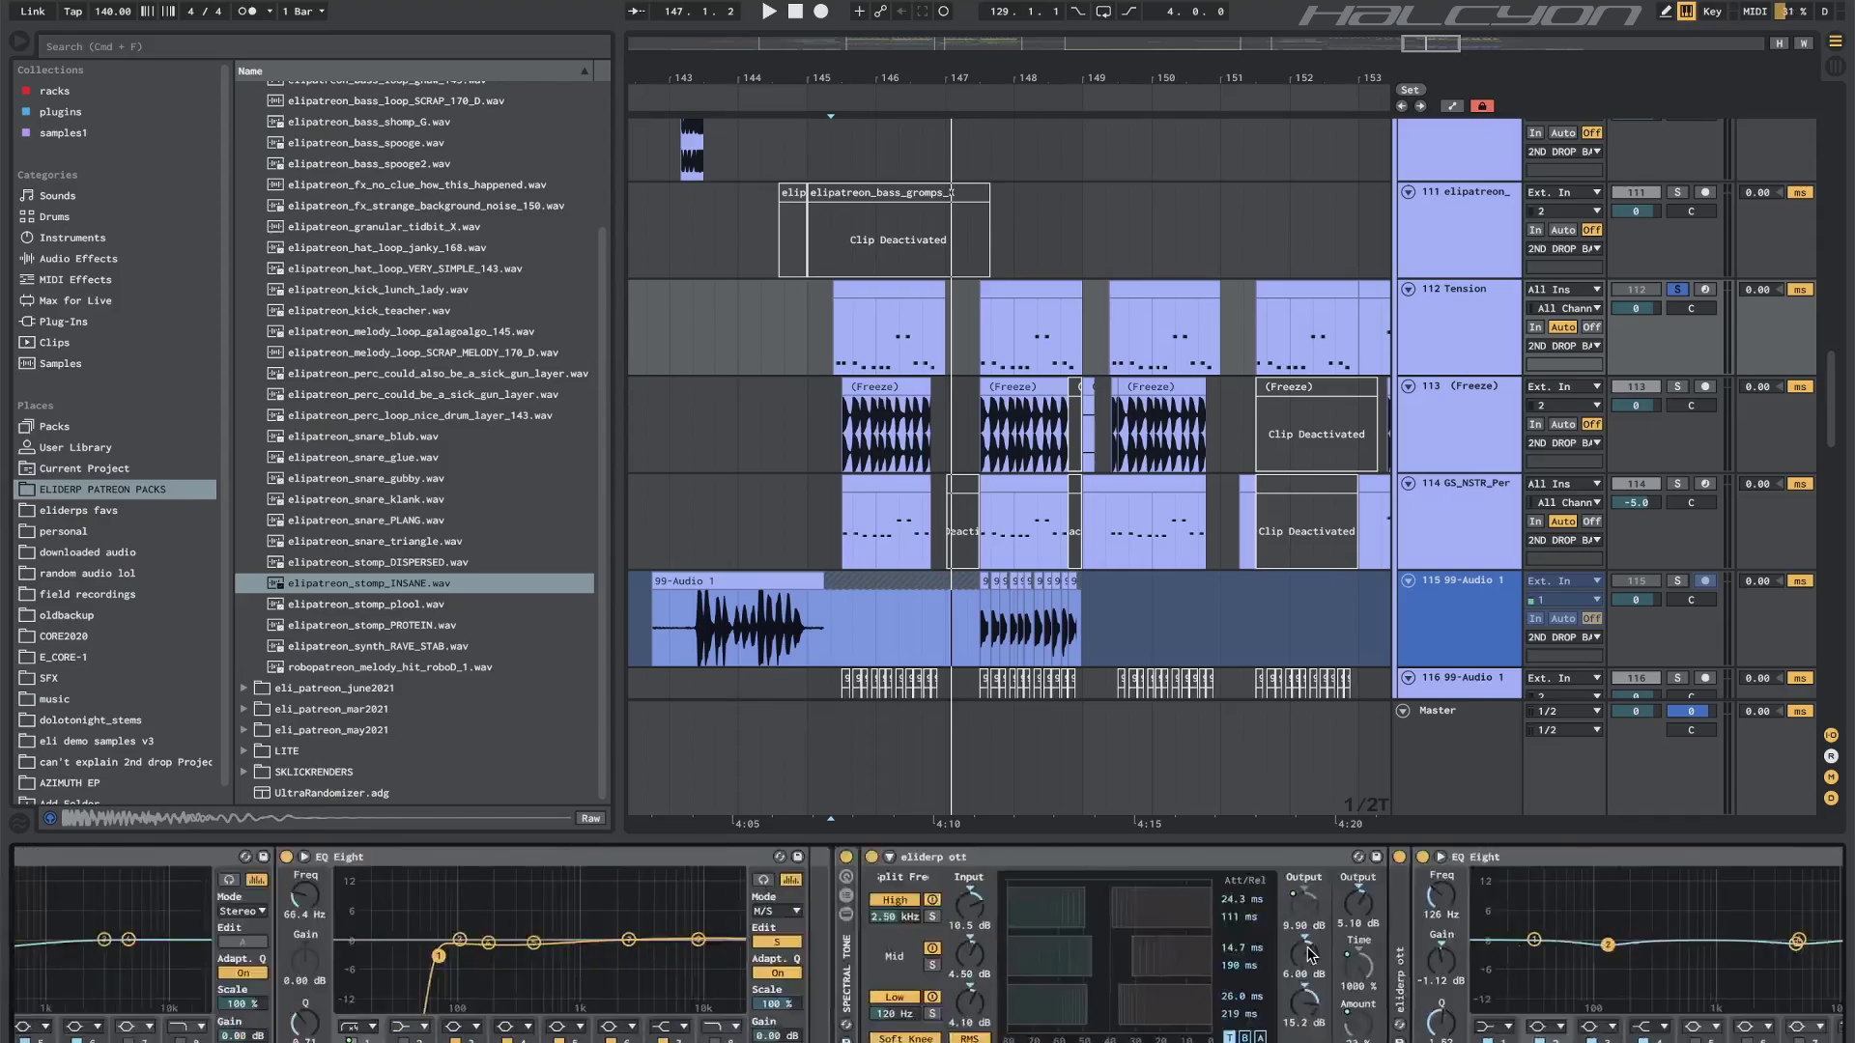
pyautogui.hscroll(10, 1310, 954)
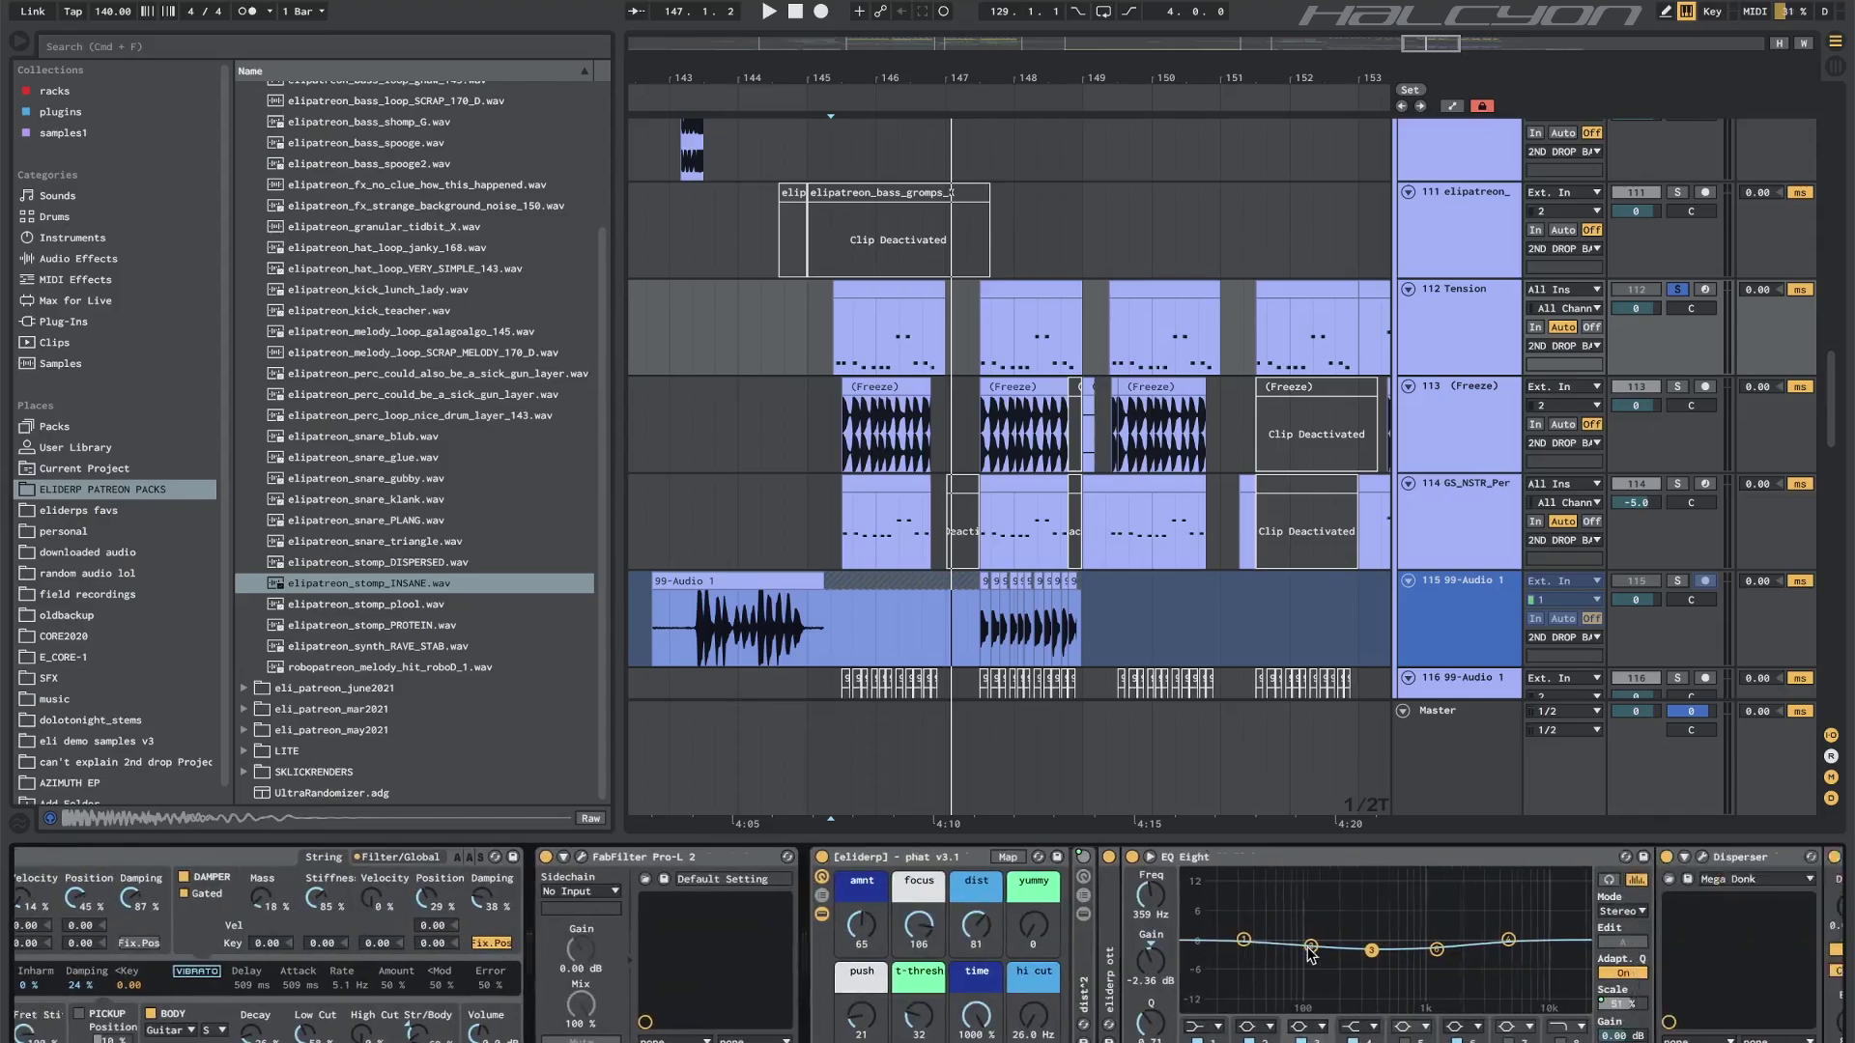
pyautogui.hscroll(1, 1051, 903)
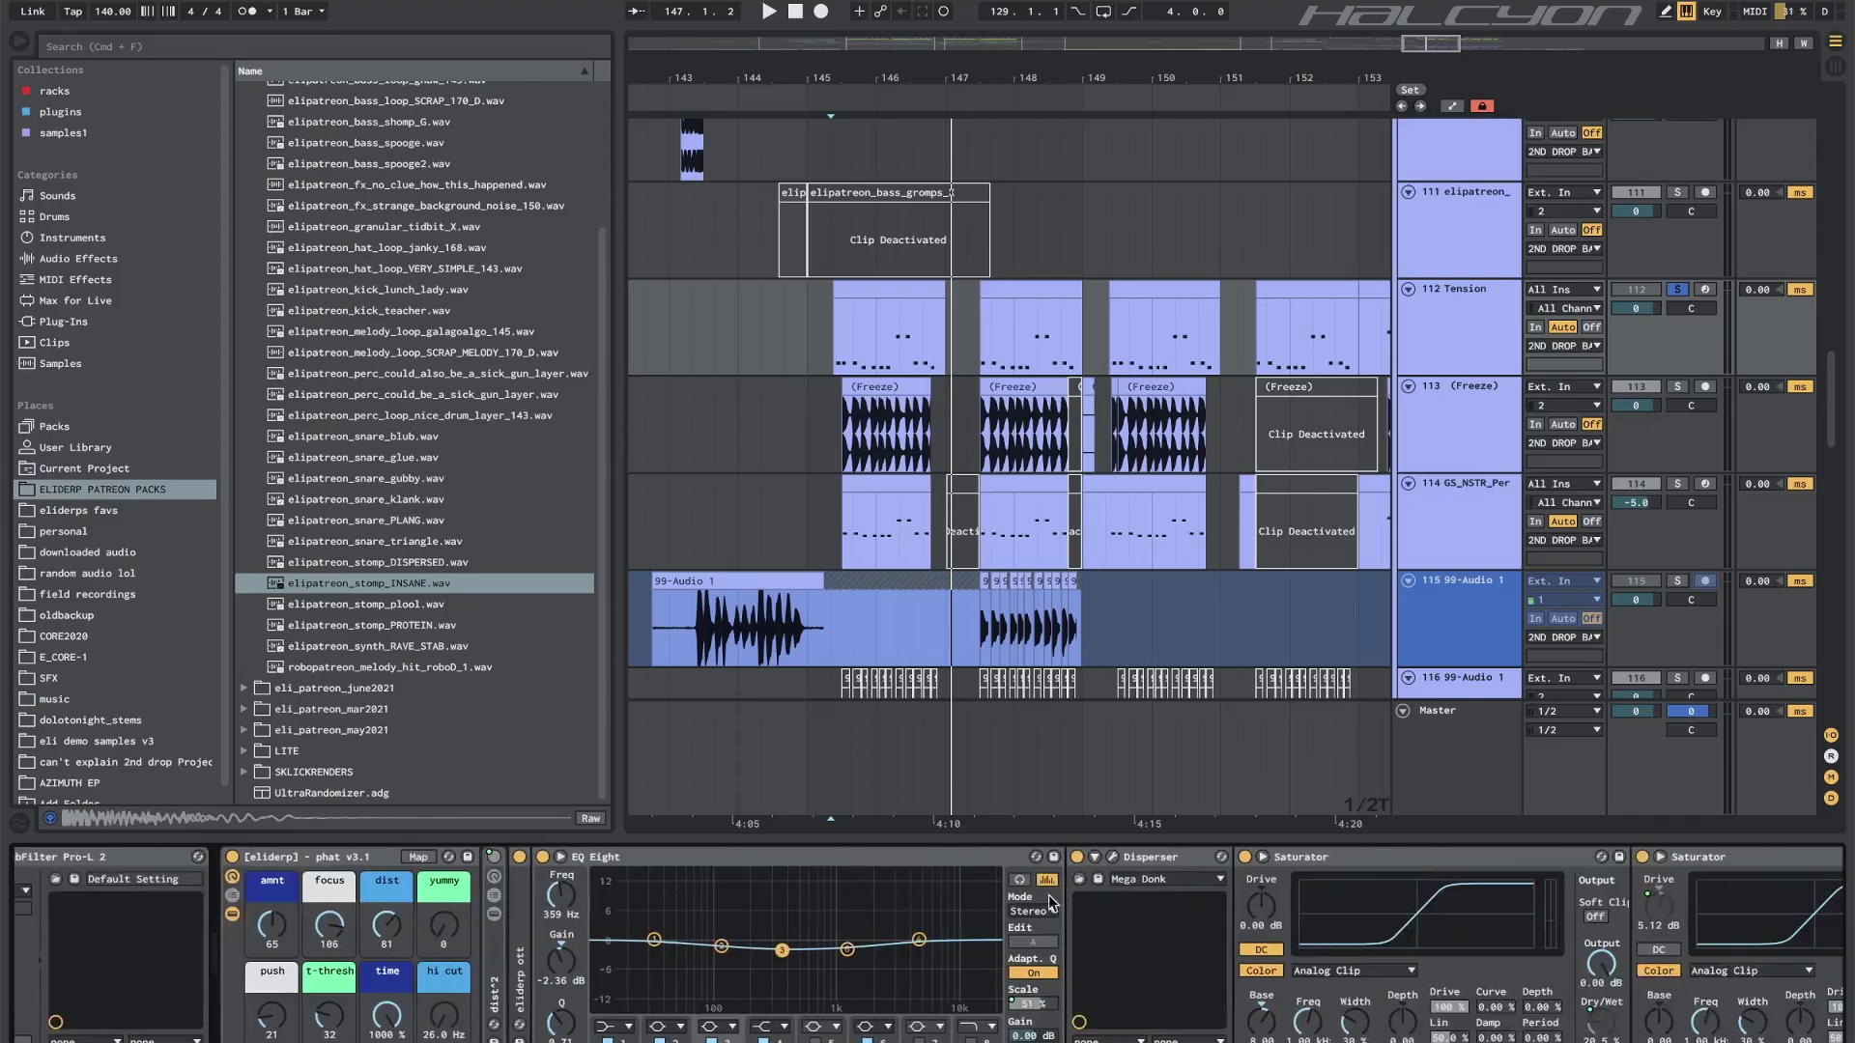
# Collapse the devices inside the phat v3.1 rack, from the first EQ Eight through eliderp ott and hi cut to MSaturator.
pyautogui.doubleClick(792, 858)
pyautogui.doubleClick(676, 858)
pyautogui.doubleClick(727, 859)
pyautogui.doubleClick(726, 859)
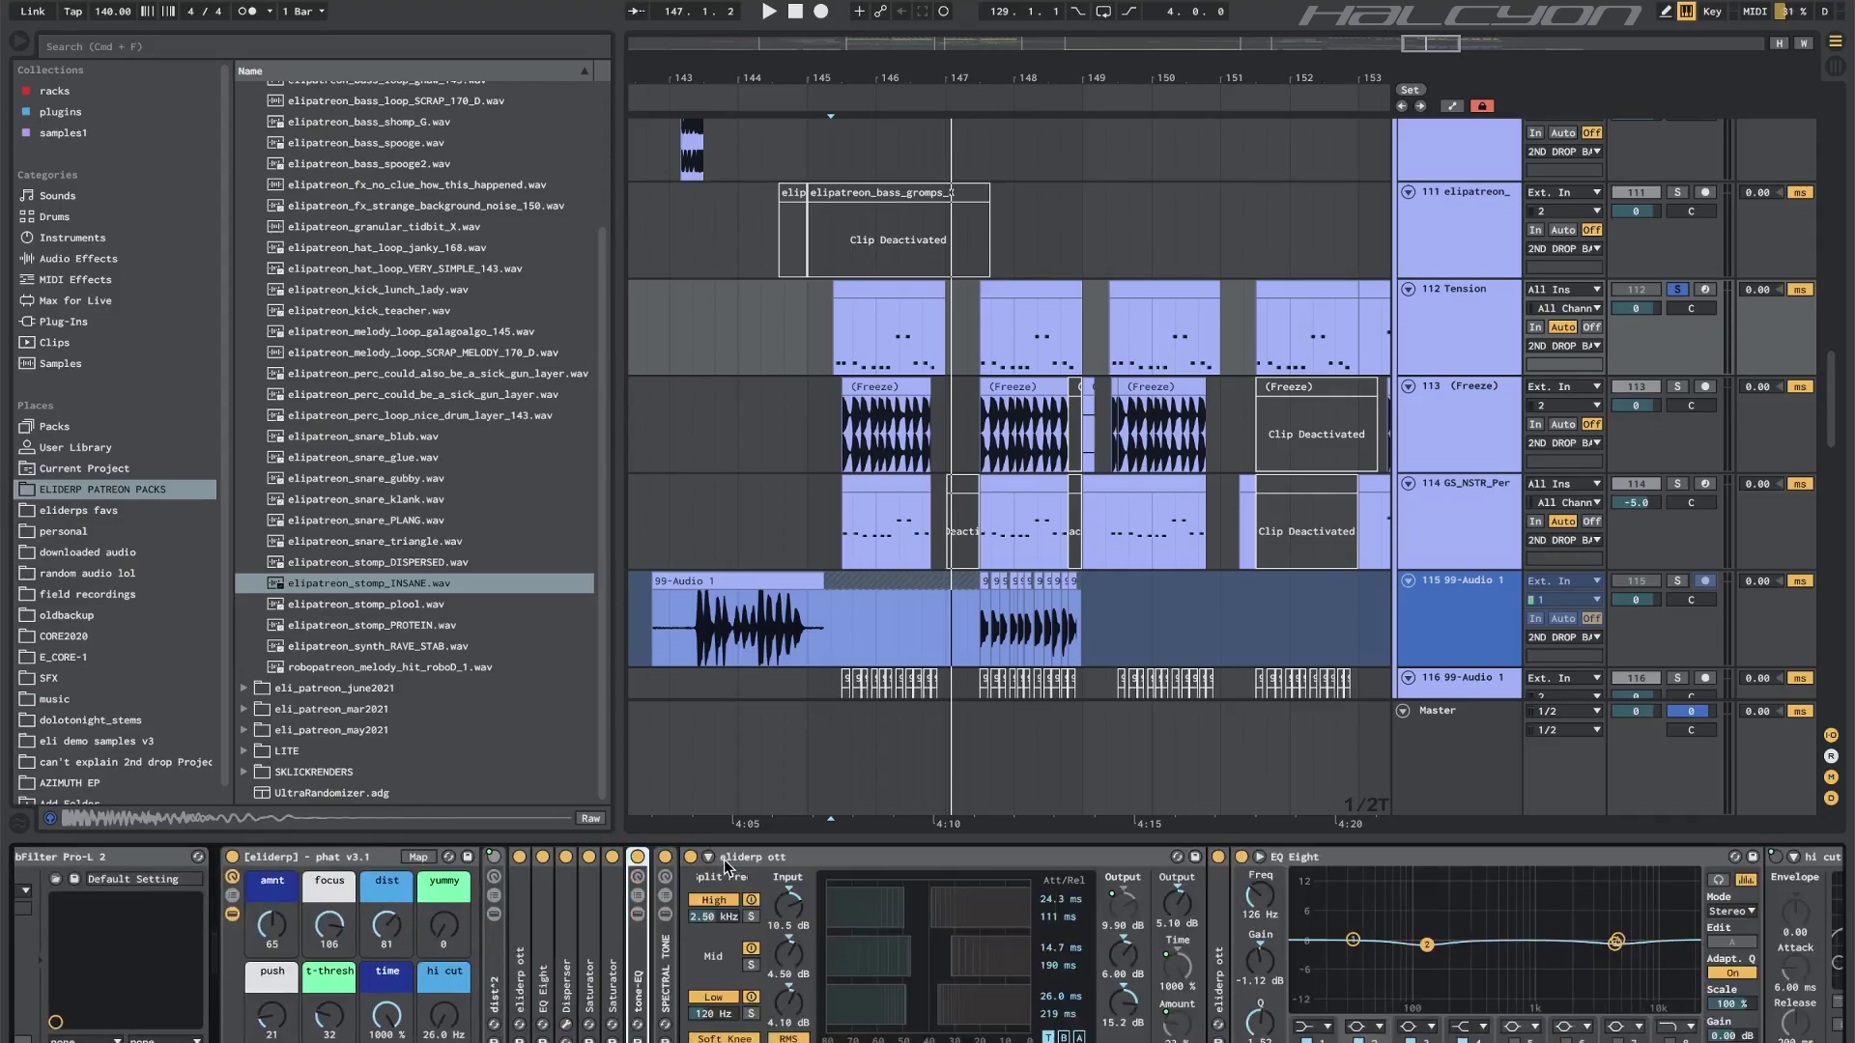
pyautogui.doubleClick(787, 859)
pyautogui.doubleClick(823, 859)
pyautogui.doubleClick(823, 859)
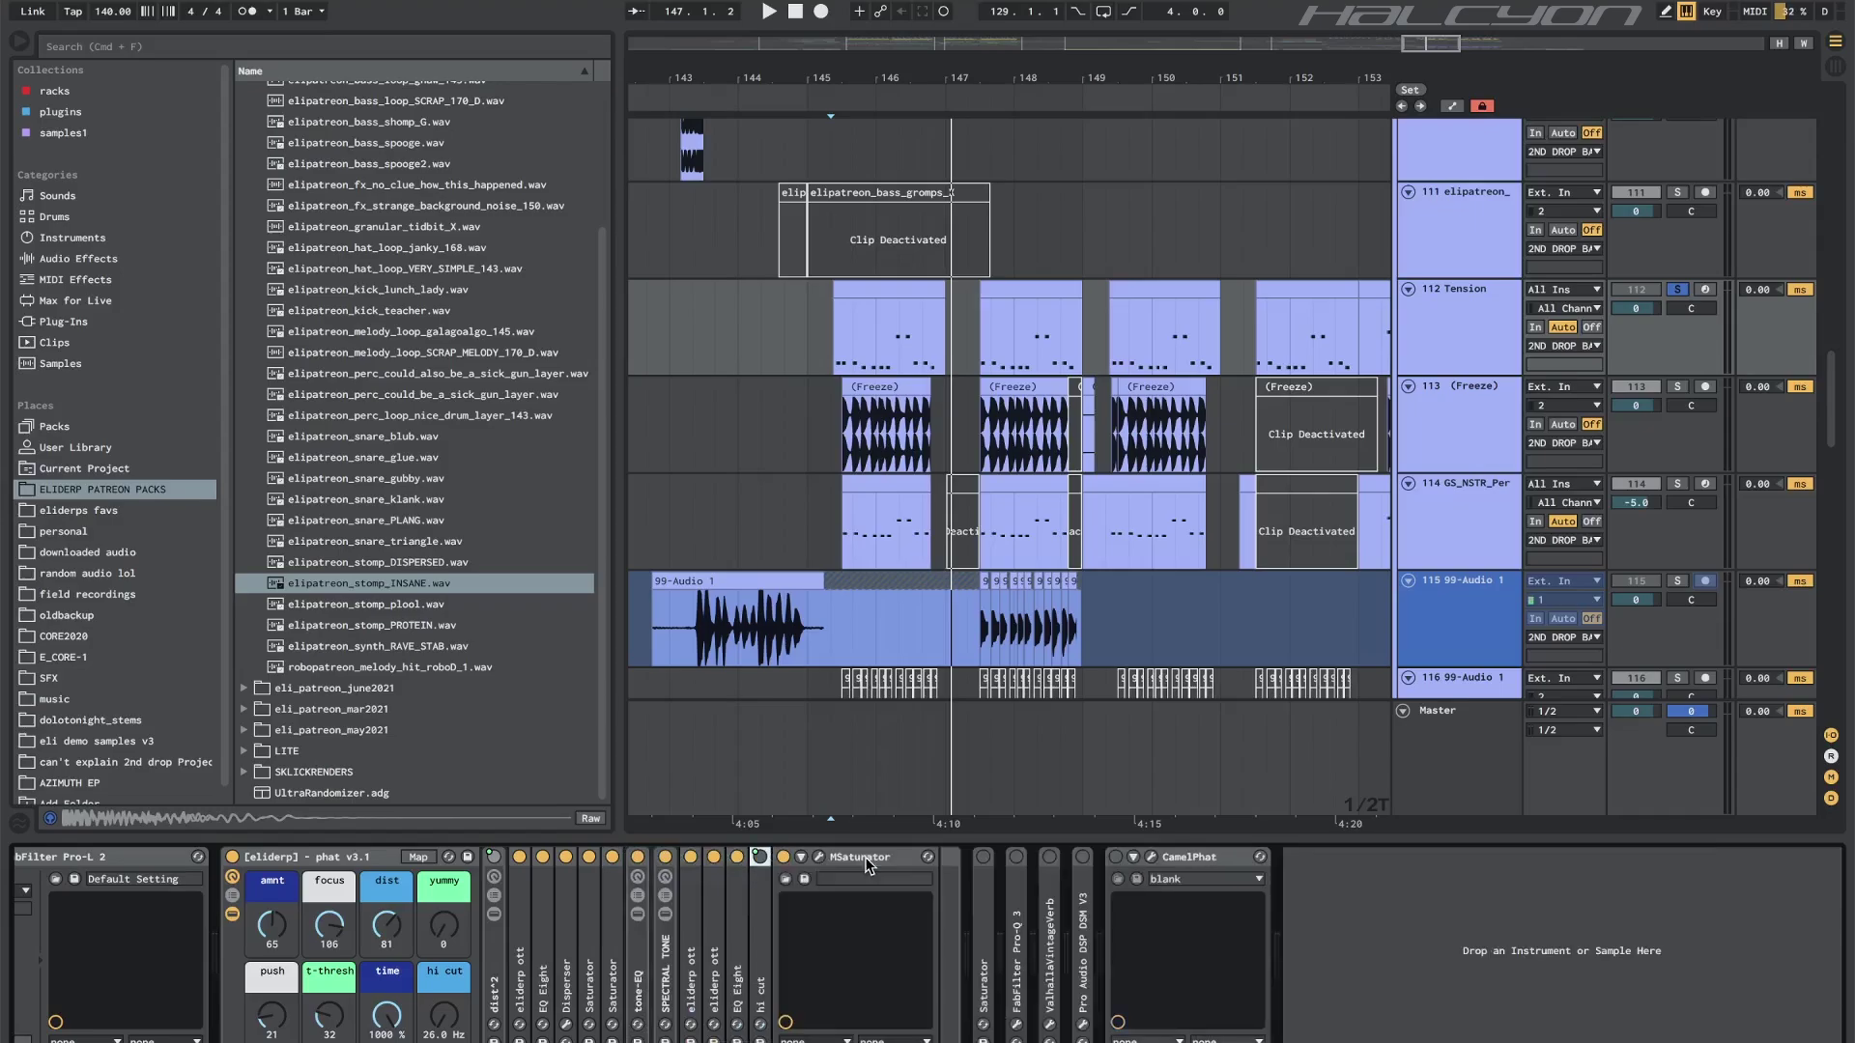
pyautogui.doubleClick(852, 859)
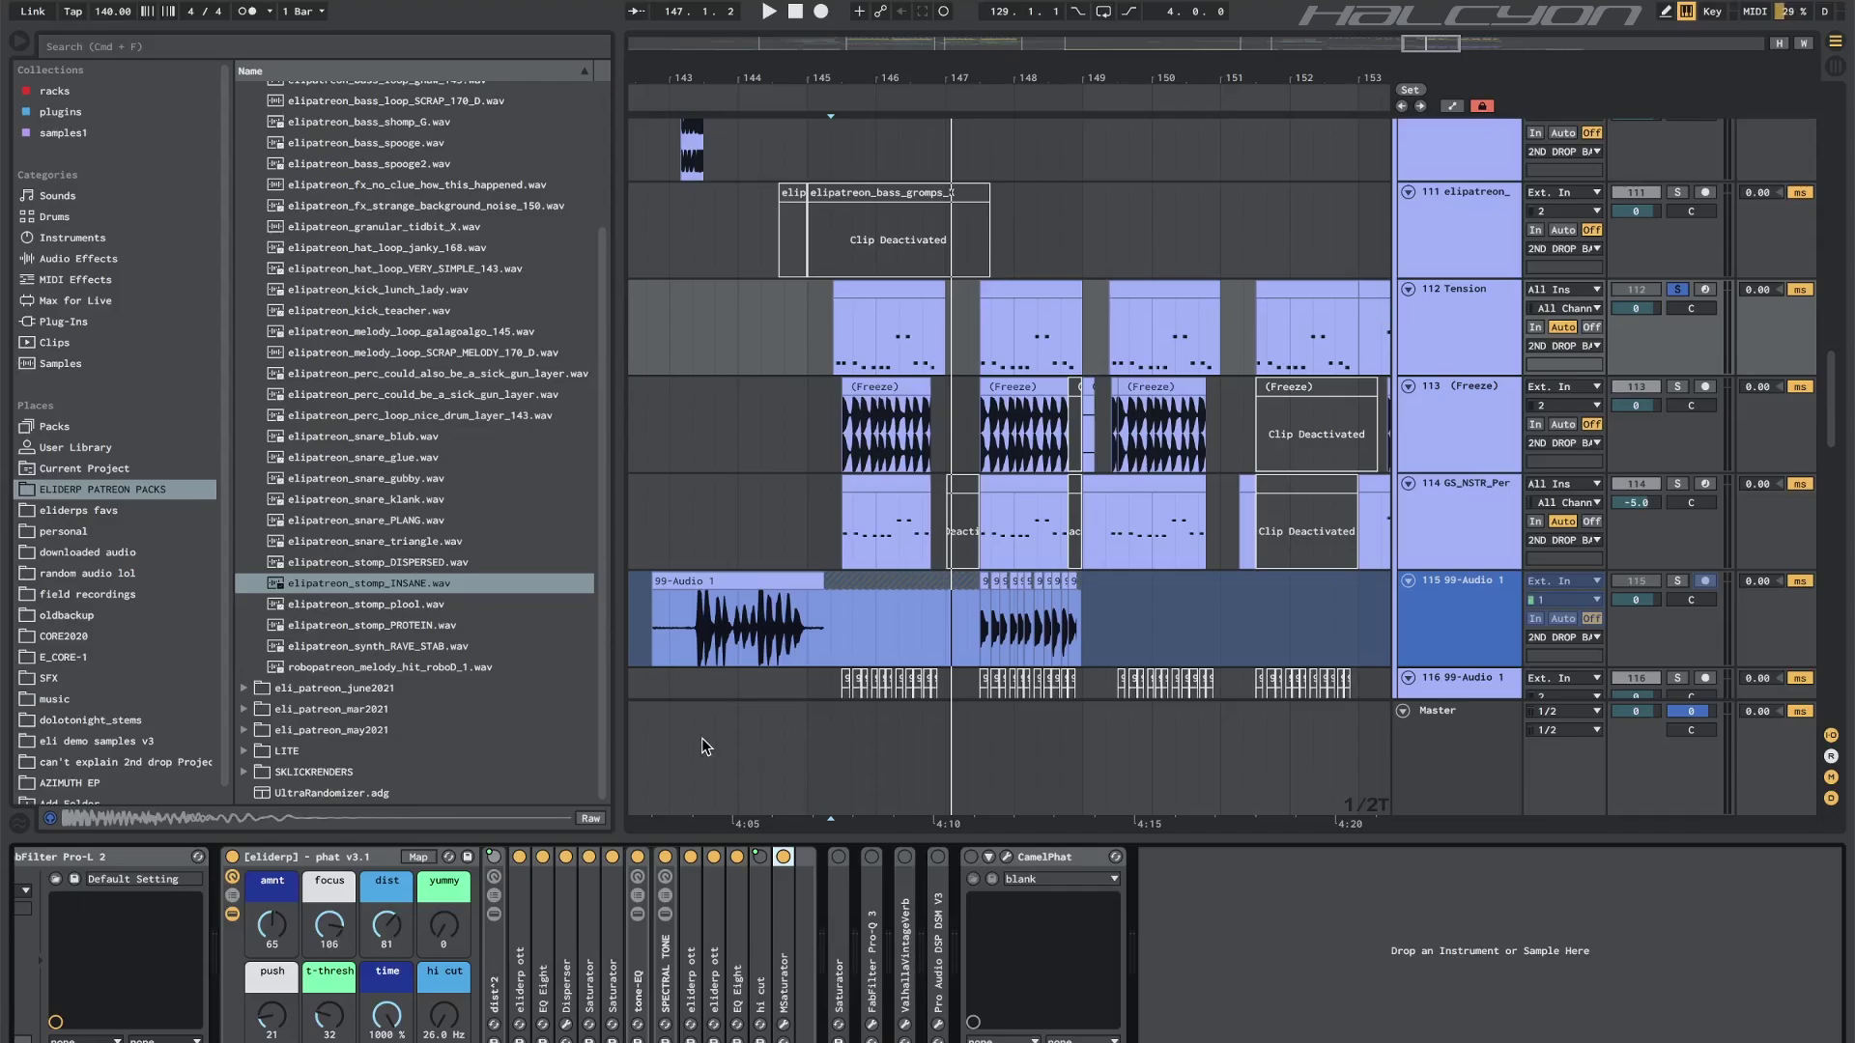
# Collapse FabFilter Pro-L 2 and the phat v3.1 rack, and unfold and enable the Saturator that follows them.
pyautogui.scroll(5, 439, 923)
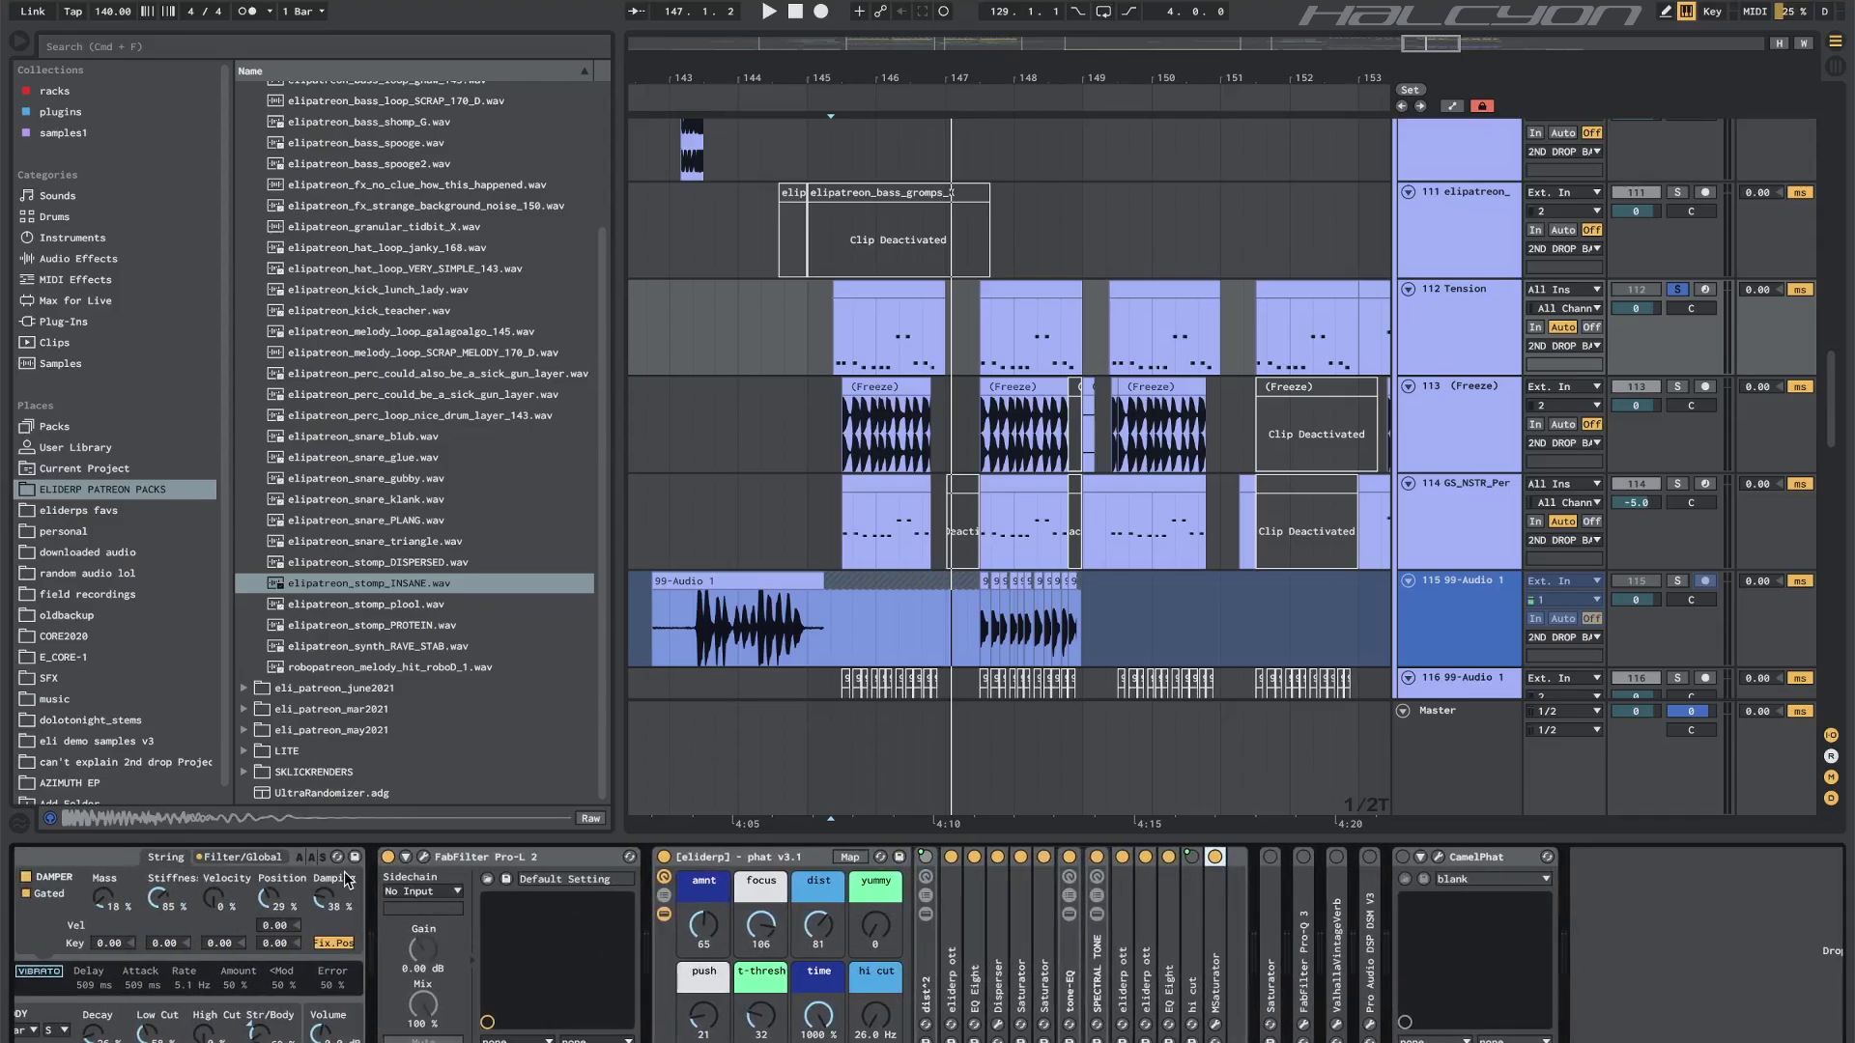
pyautogui.doubleClick(545, 859)
pyautogui.doubleClick(546, 859)
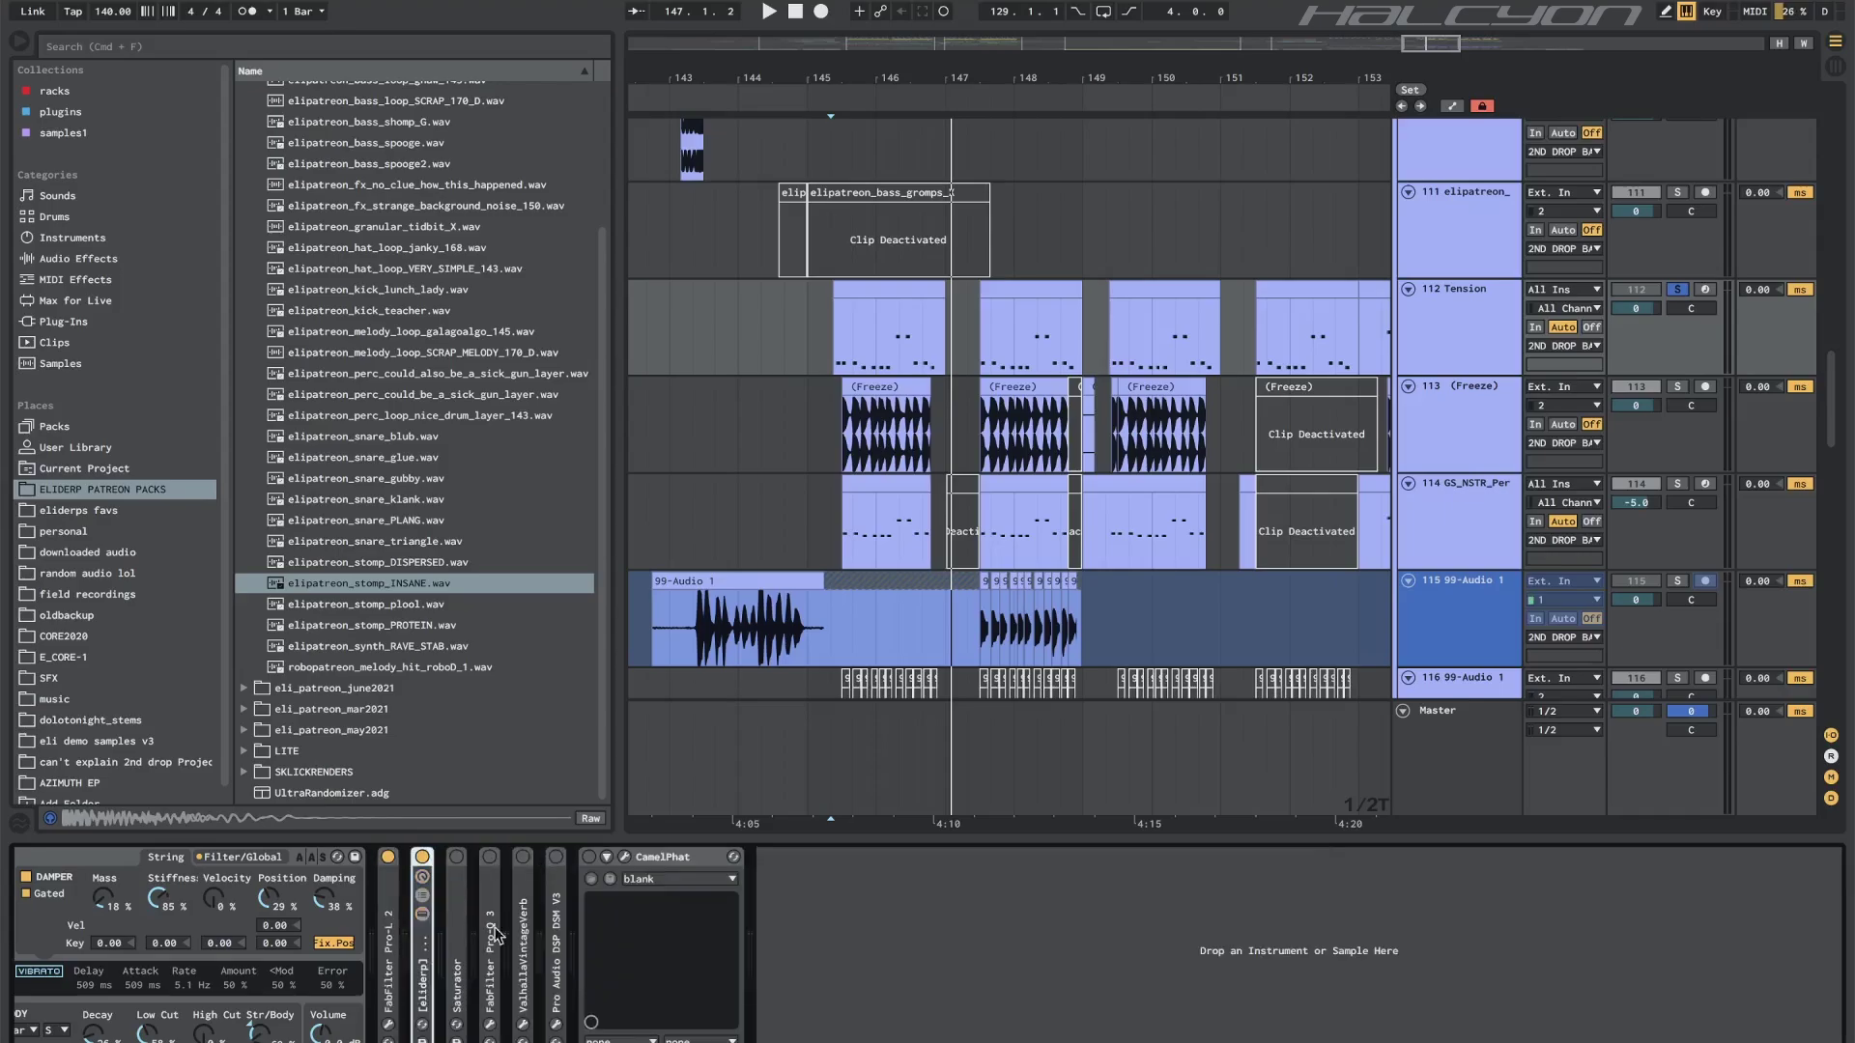
pyautogui.doubleClick(458, 932)
pyautogui.scroll(4, 584, 966)
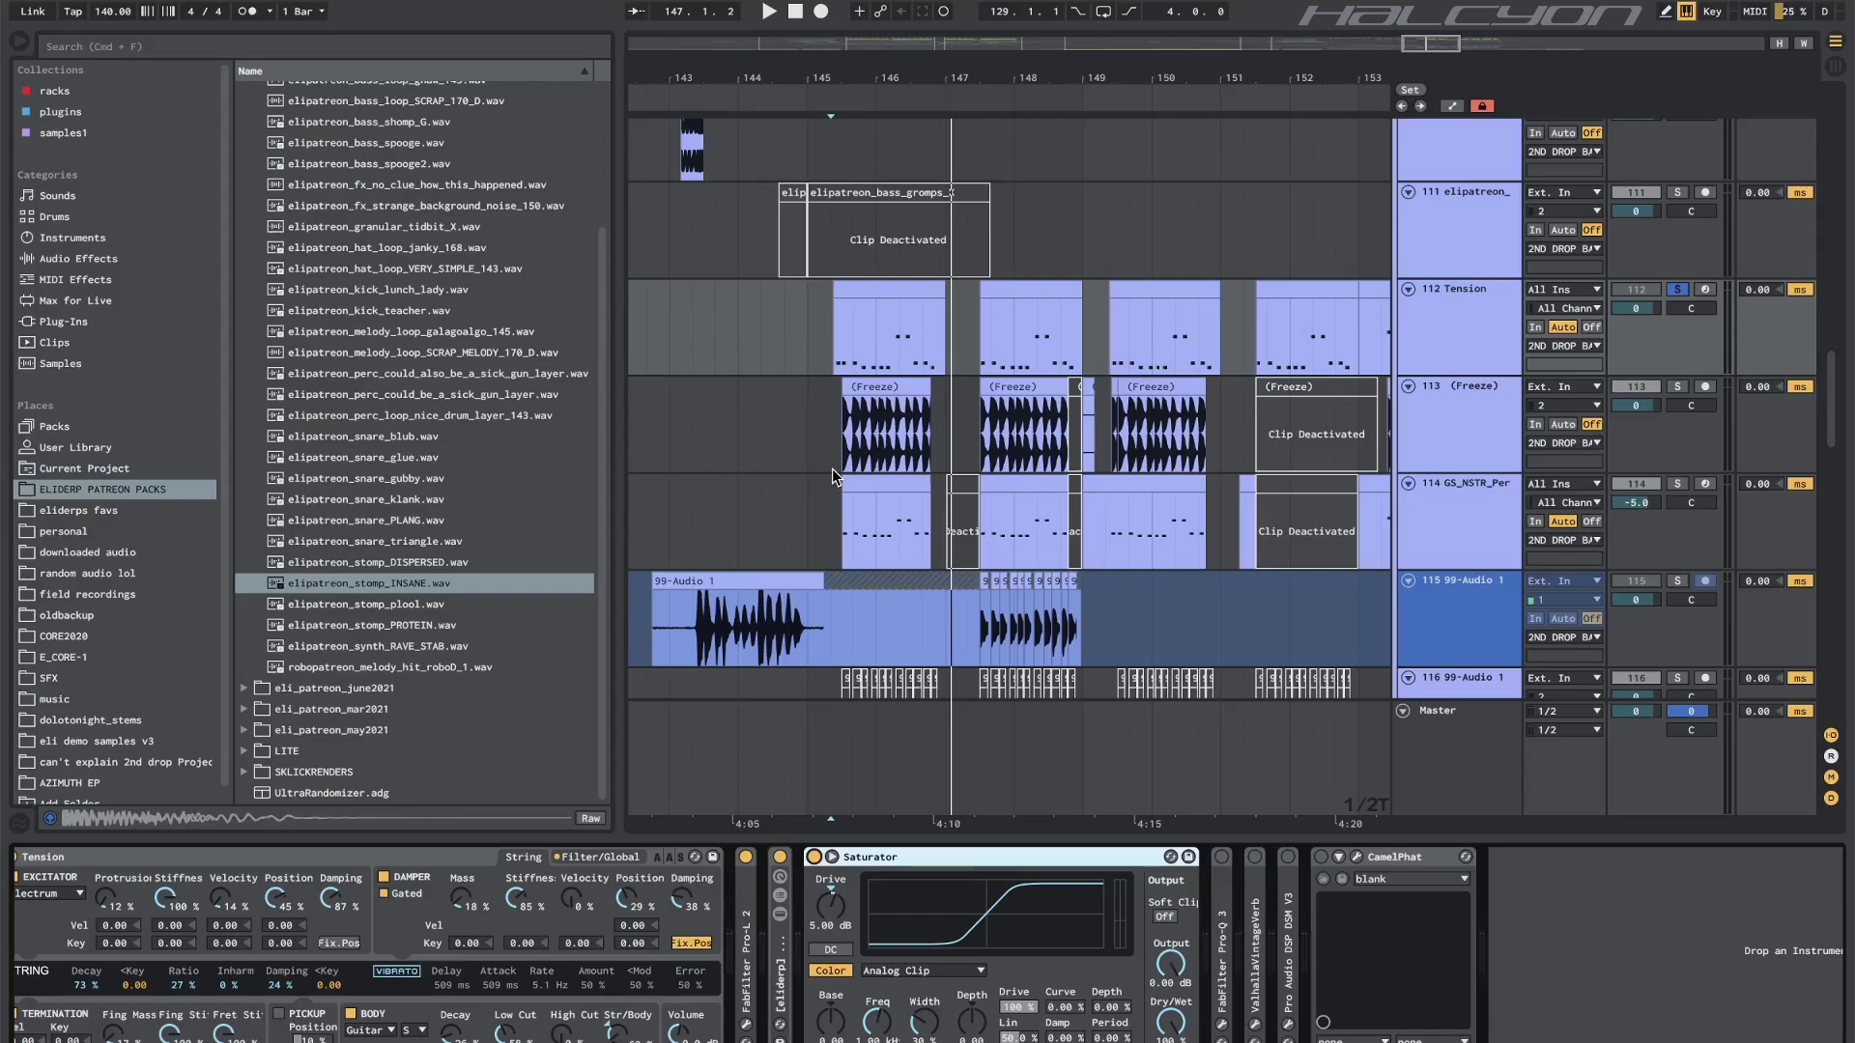
# Play the Tension clip with the Saturator on, and enable FabFilter Pro-Q 3 to inspect its low-cut band.
pyautogui.press('space')
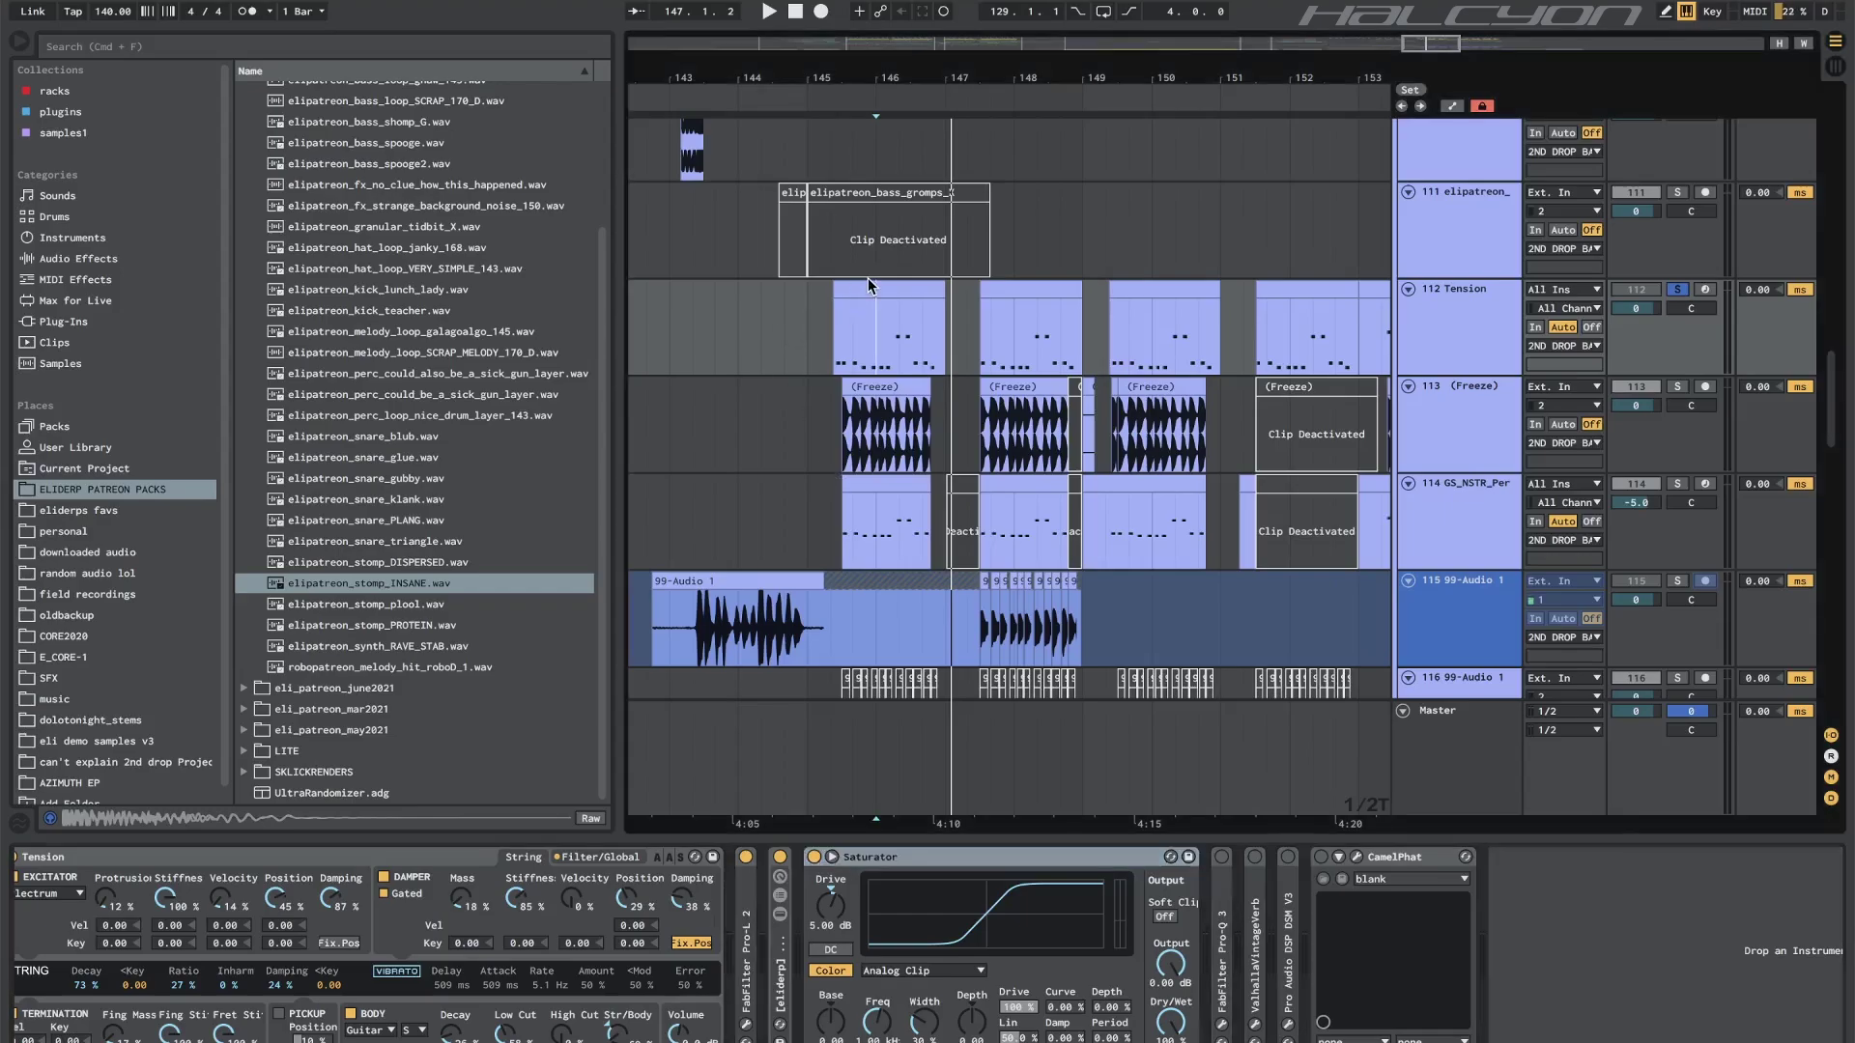
pyautogui.click(835, 327)
pyautogui.doubleClick(1219, 903)
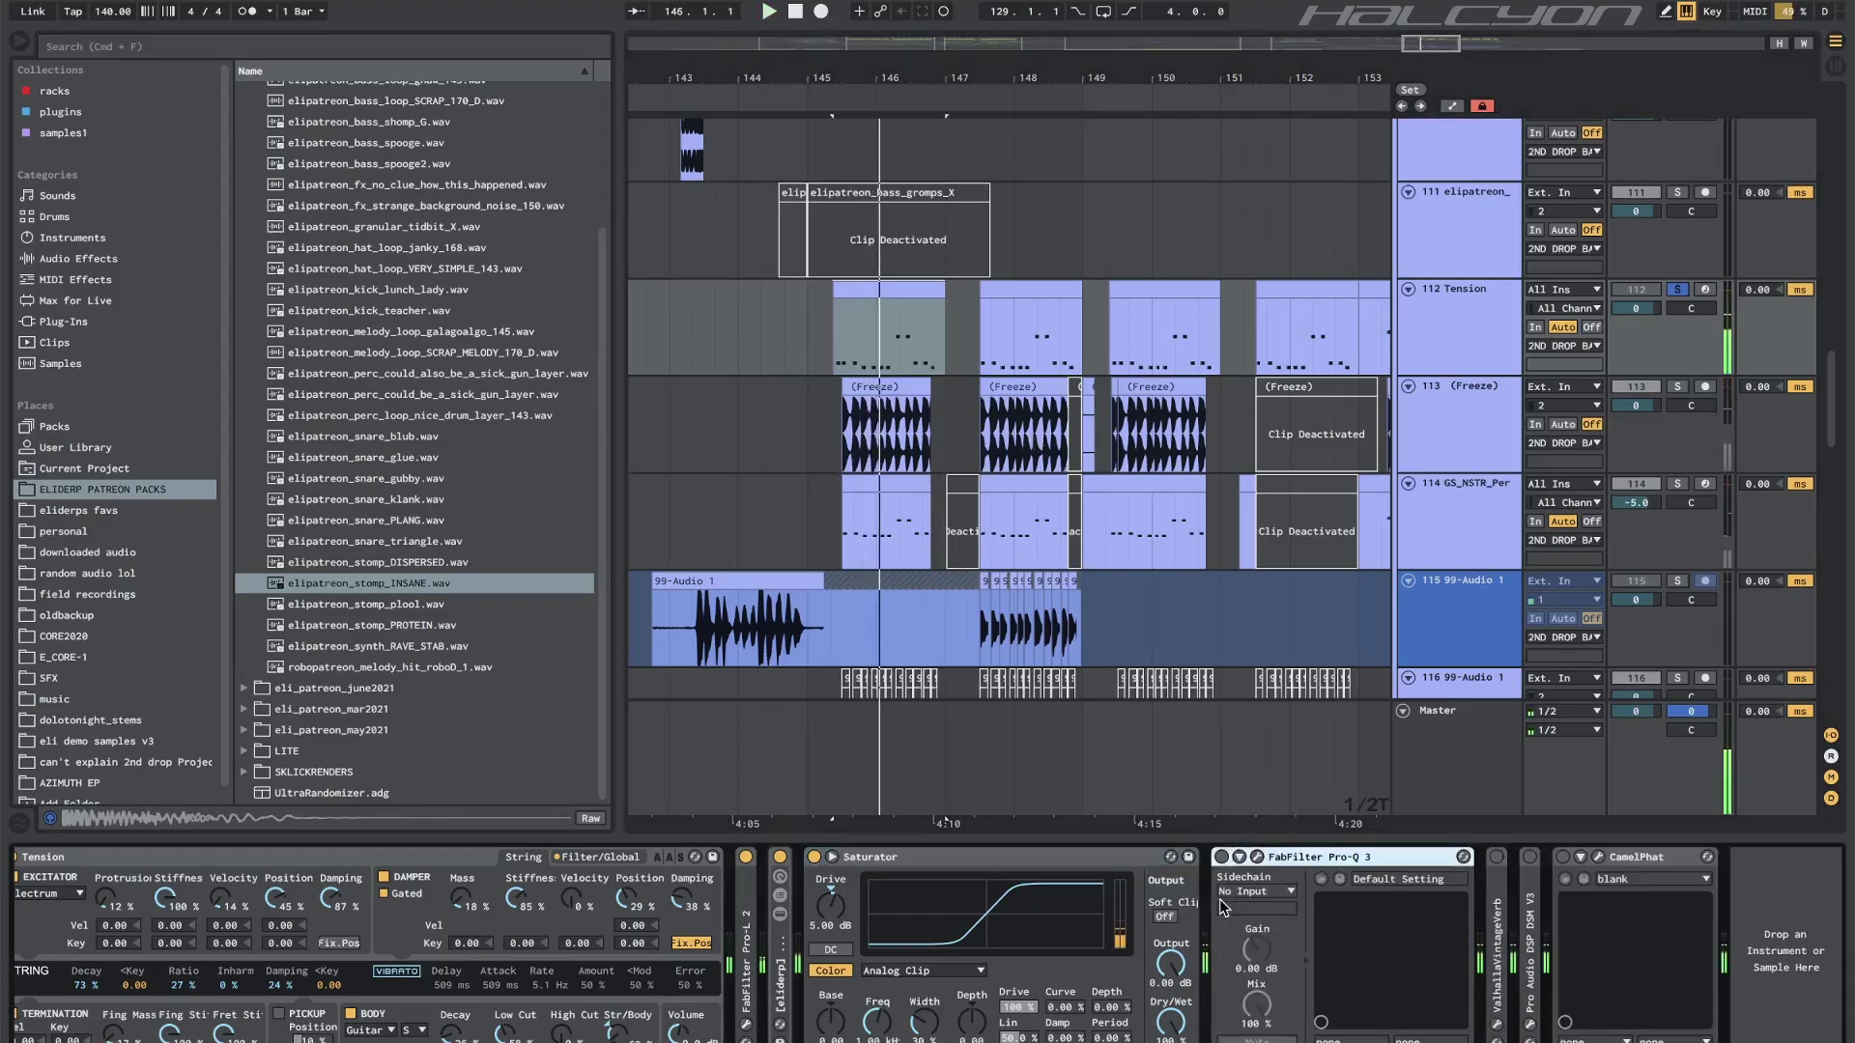
pyautogui.click(1257, 857)
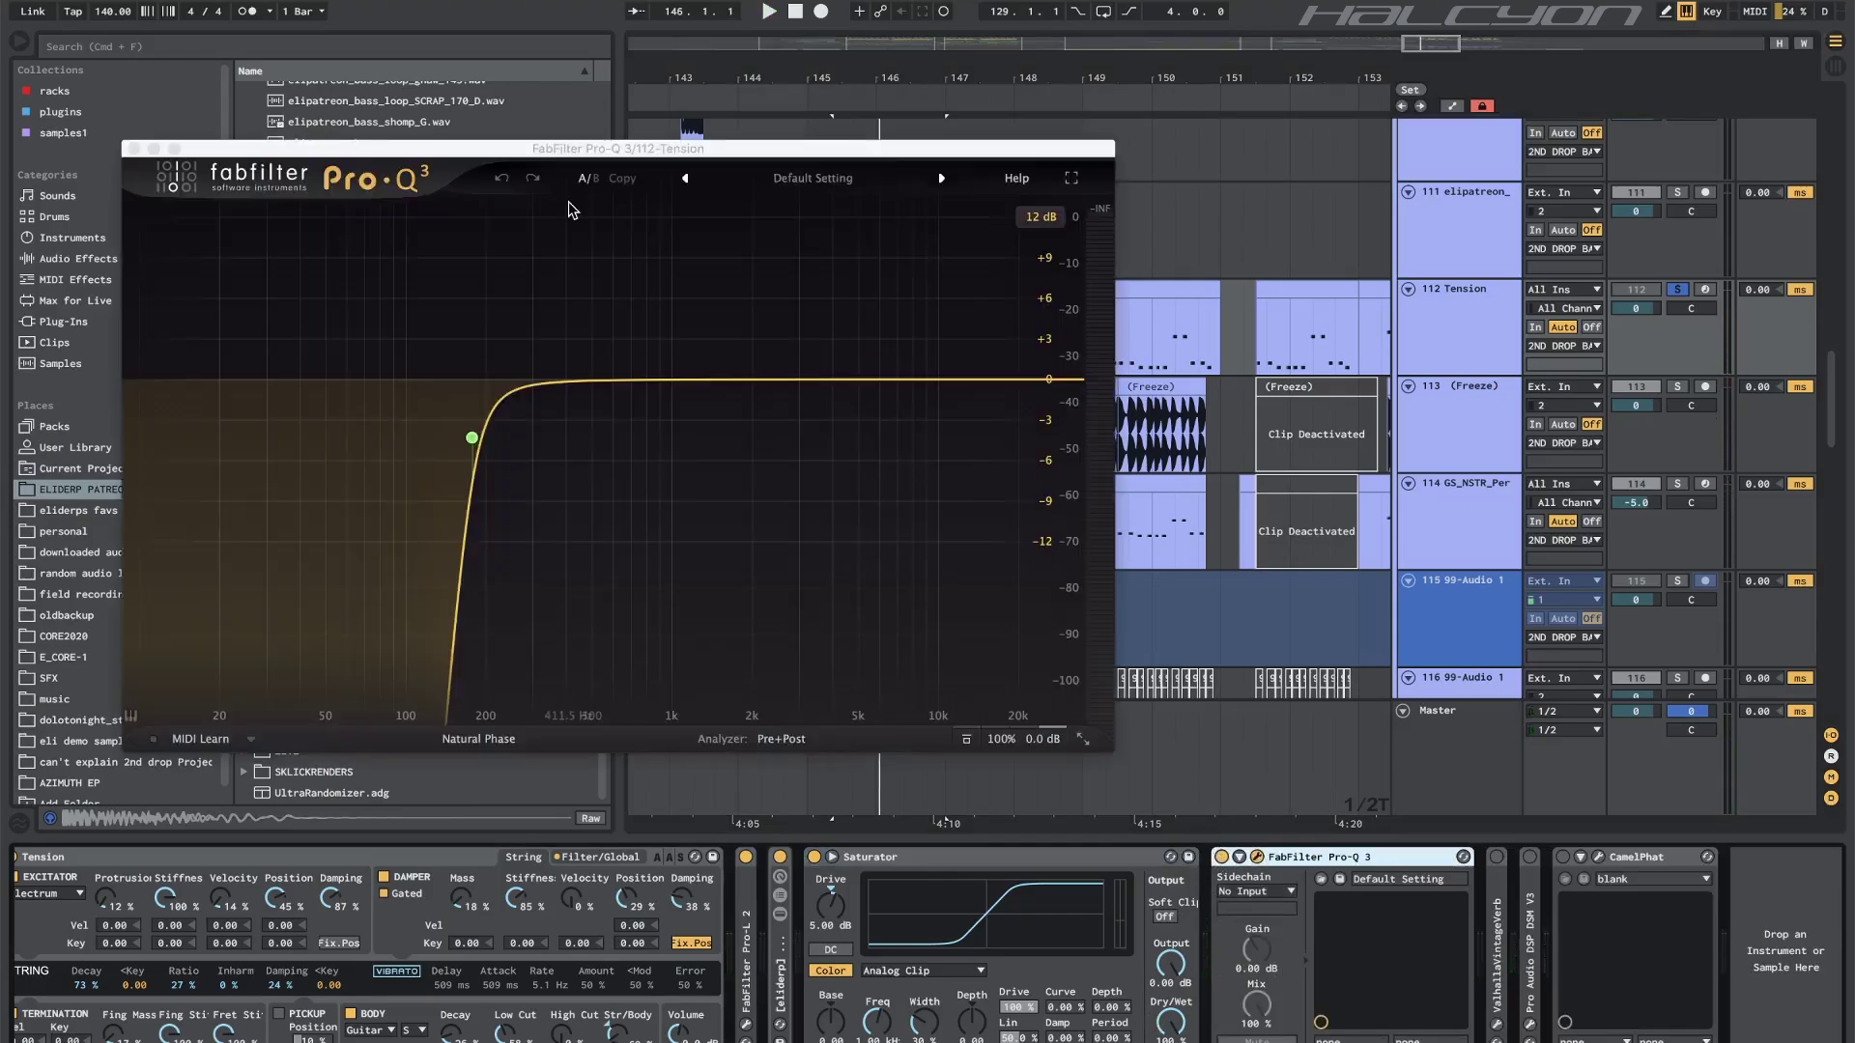
pyautogui.click(387, 155)
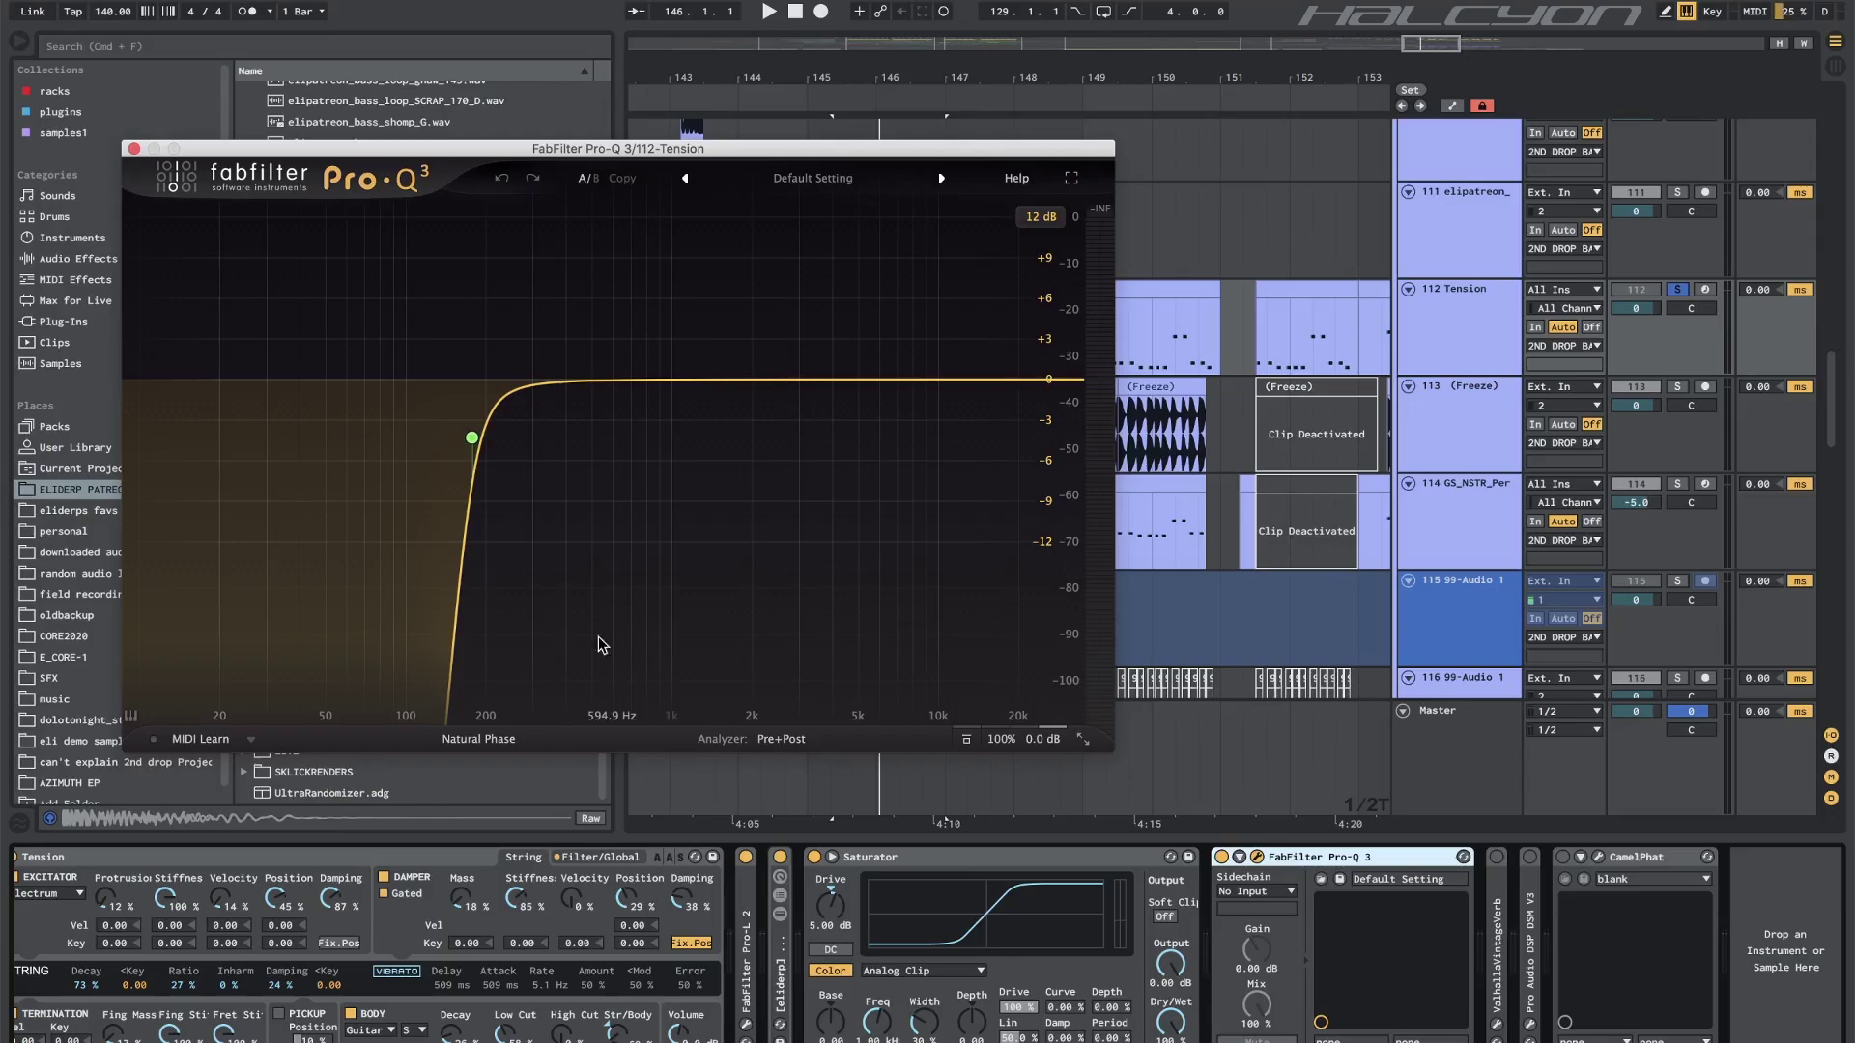
pyautogui.moveTo(483, 738)
pyautogui.moveTo(621, 376)
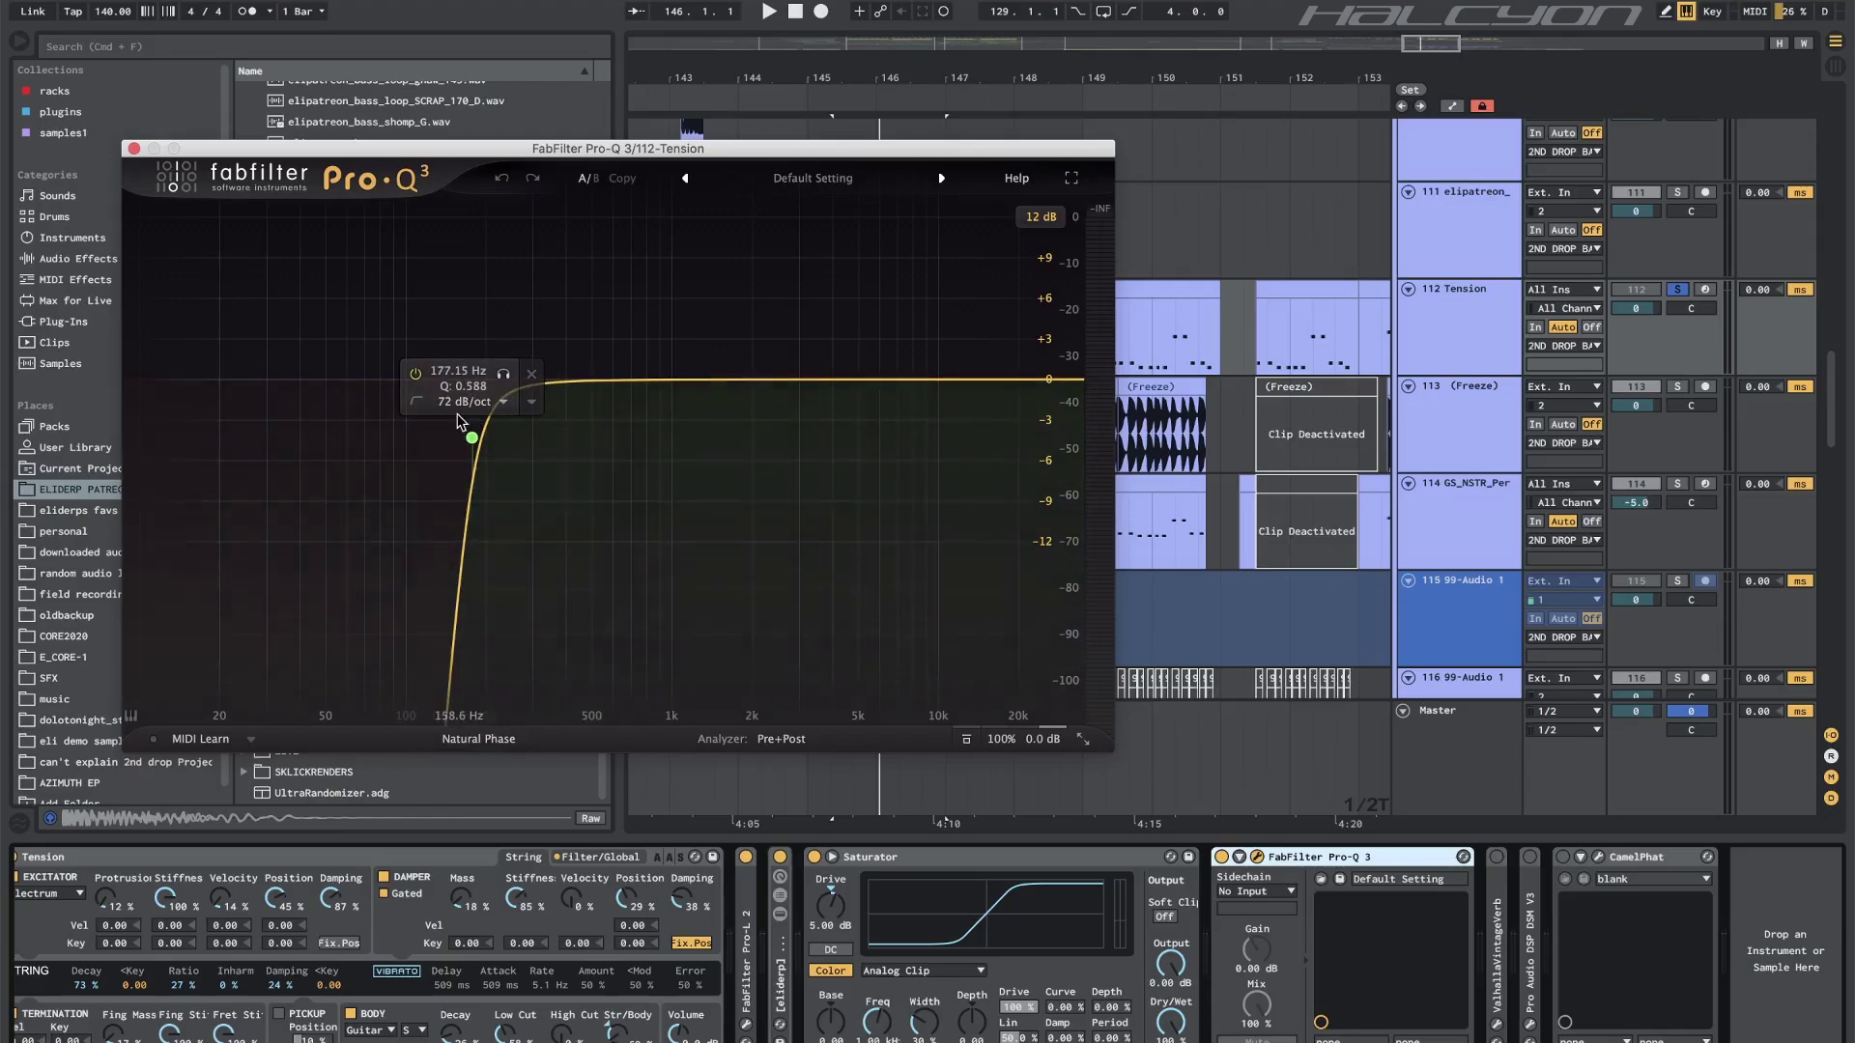
# Collapse the Saturator and FabFilter Pro-Q 3, and enable and open ValhallaVintageVerb.
pyautogui.doubleClick(879, 857)
pyautogui.doubleClick(879, 856)
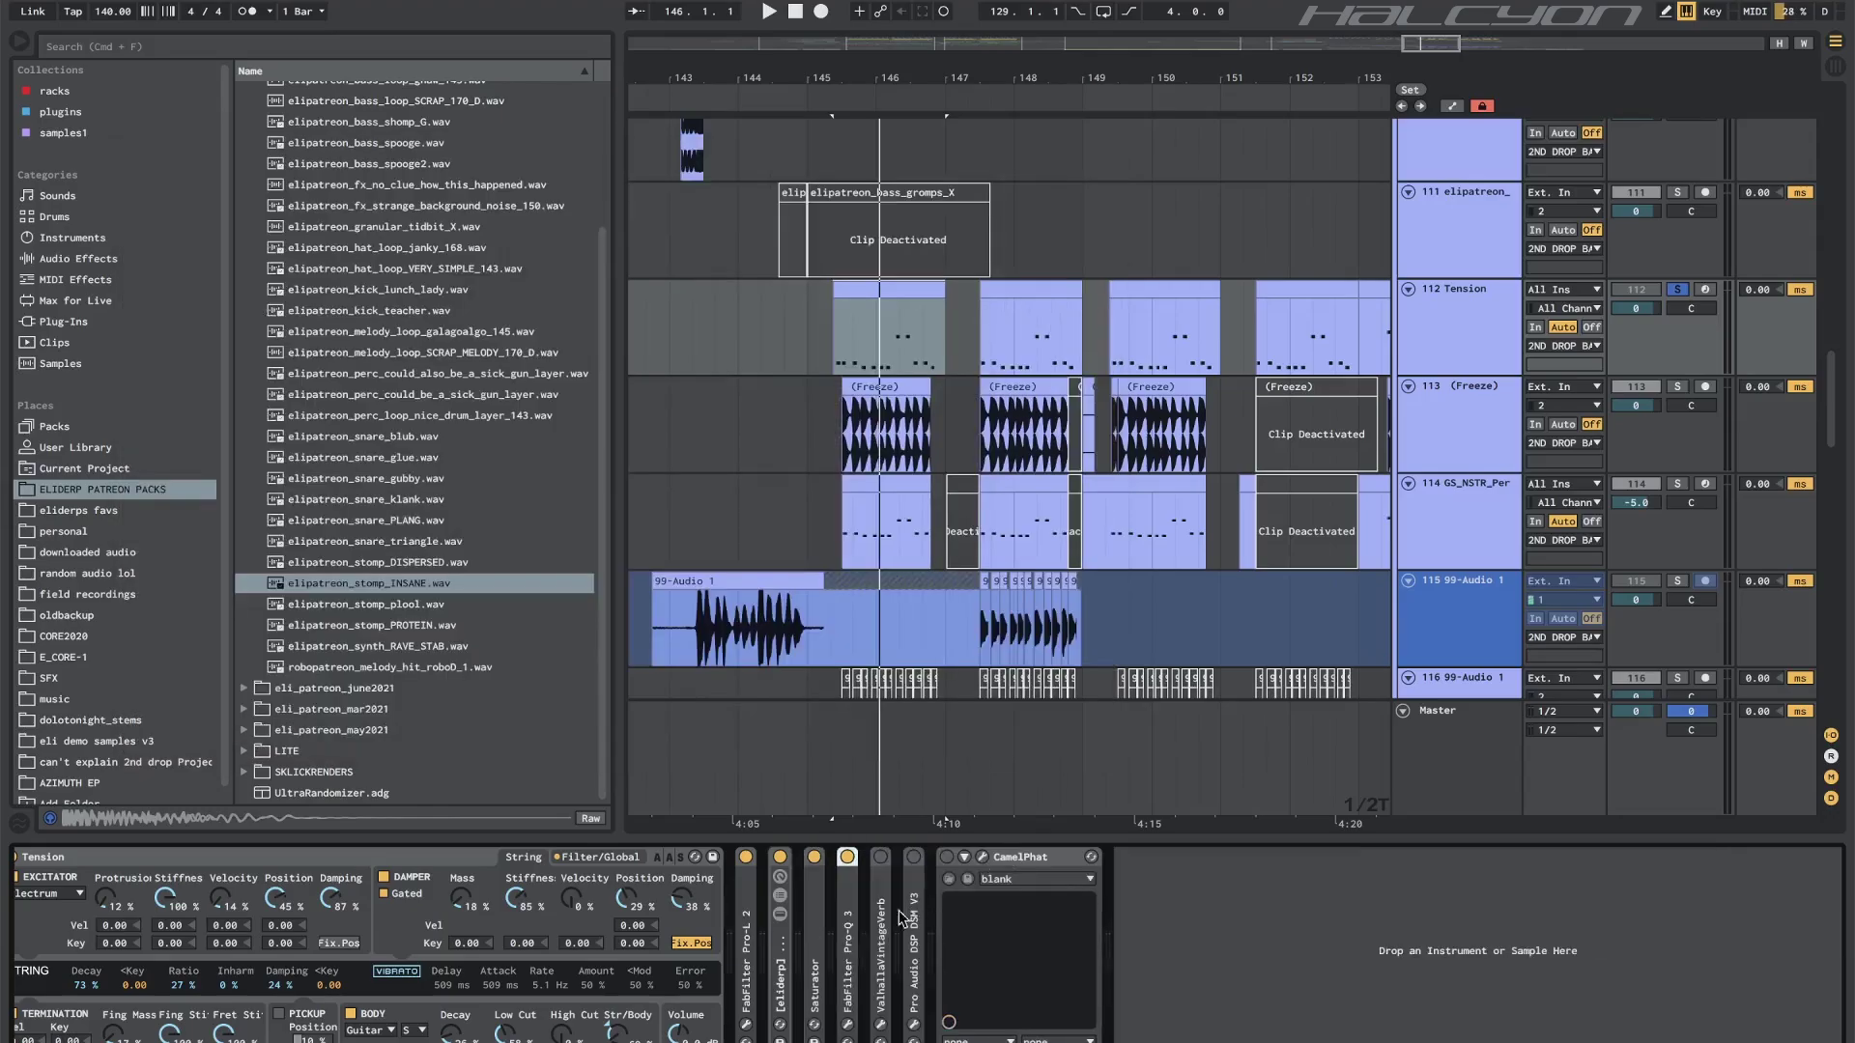
pyautogui.doubleClick(879, 857)
pyautogui.click(917, 858)
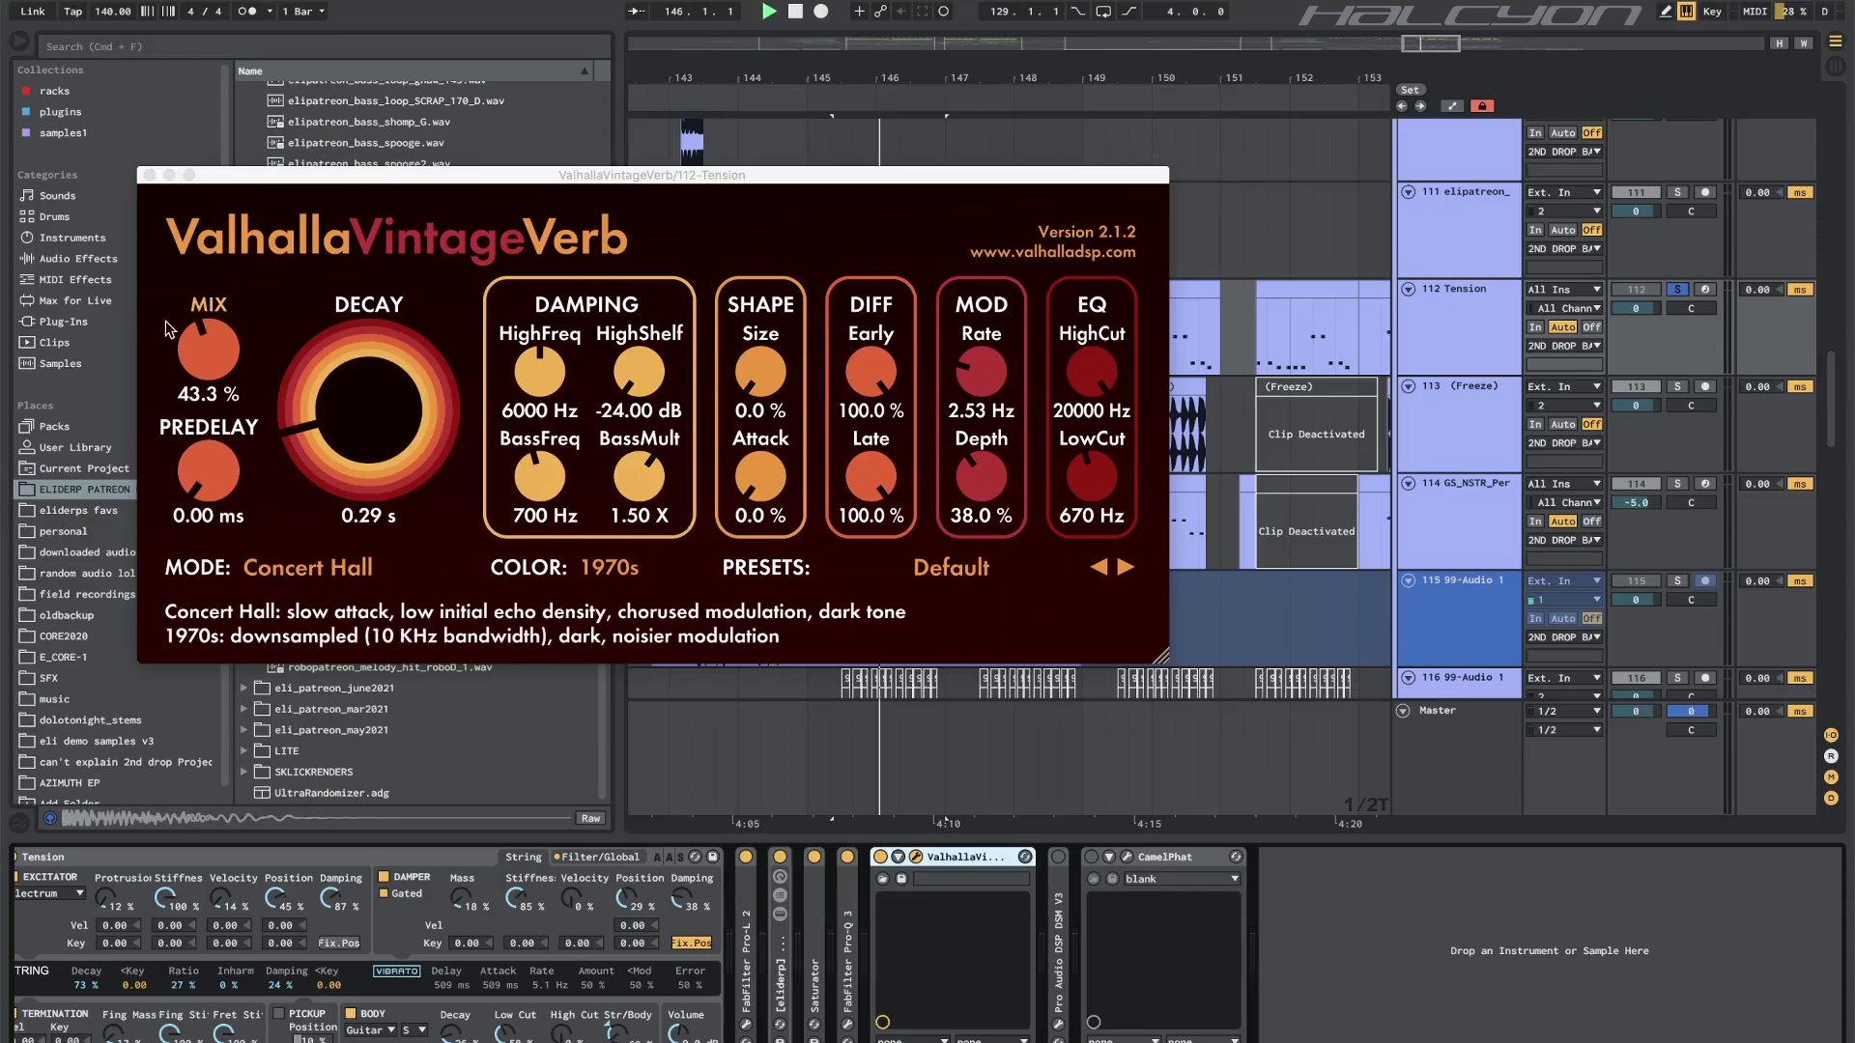
# Play the Tension clip through ValhallaVintageVerb and view the reverb's list of modes.
pyautogui.press('space')
pyautogui.moveTo(196, 412); pyautogui.dragTo(231, 527)
pyautogui.press('super+z')
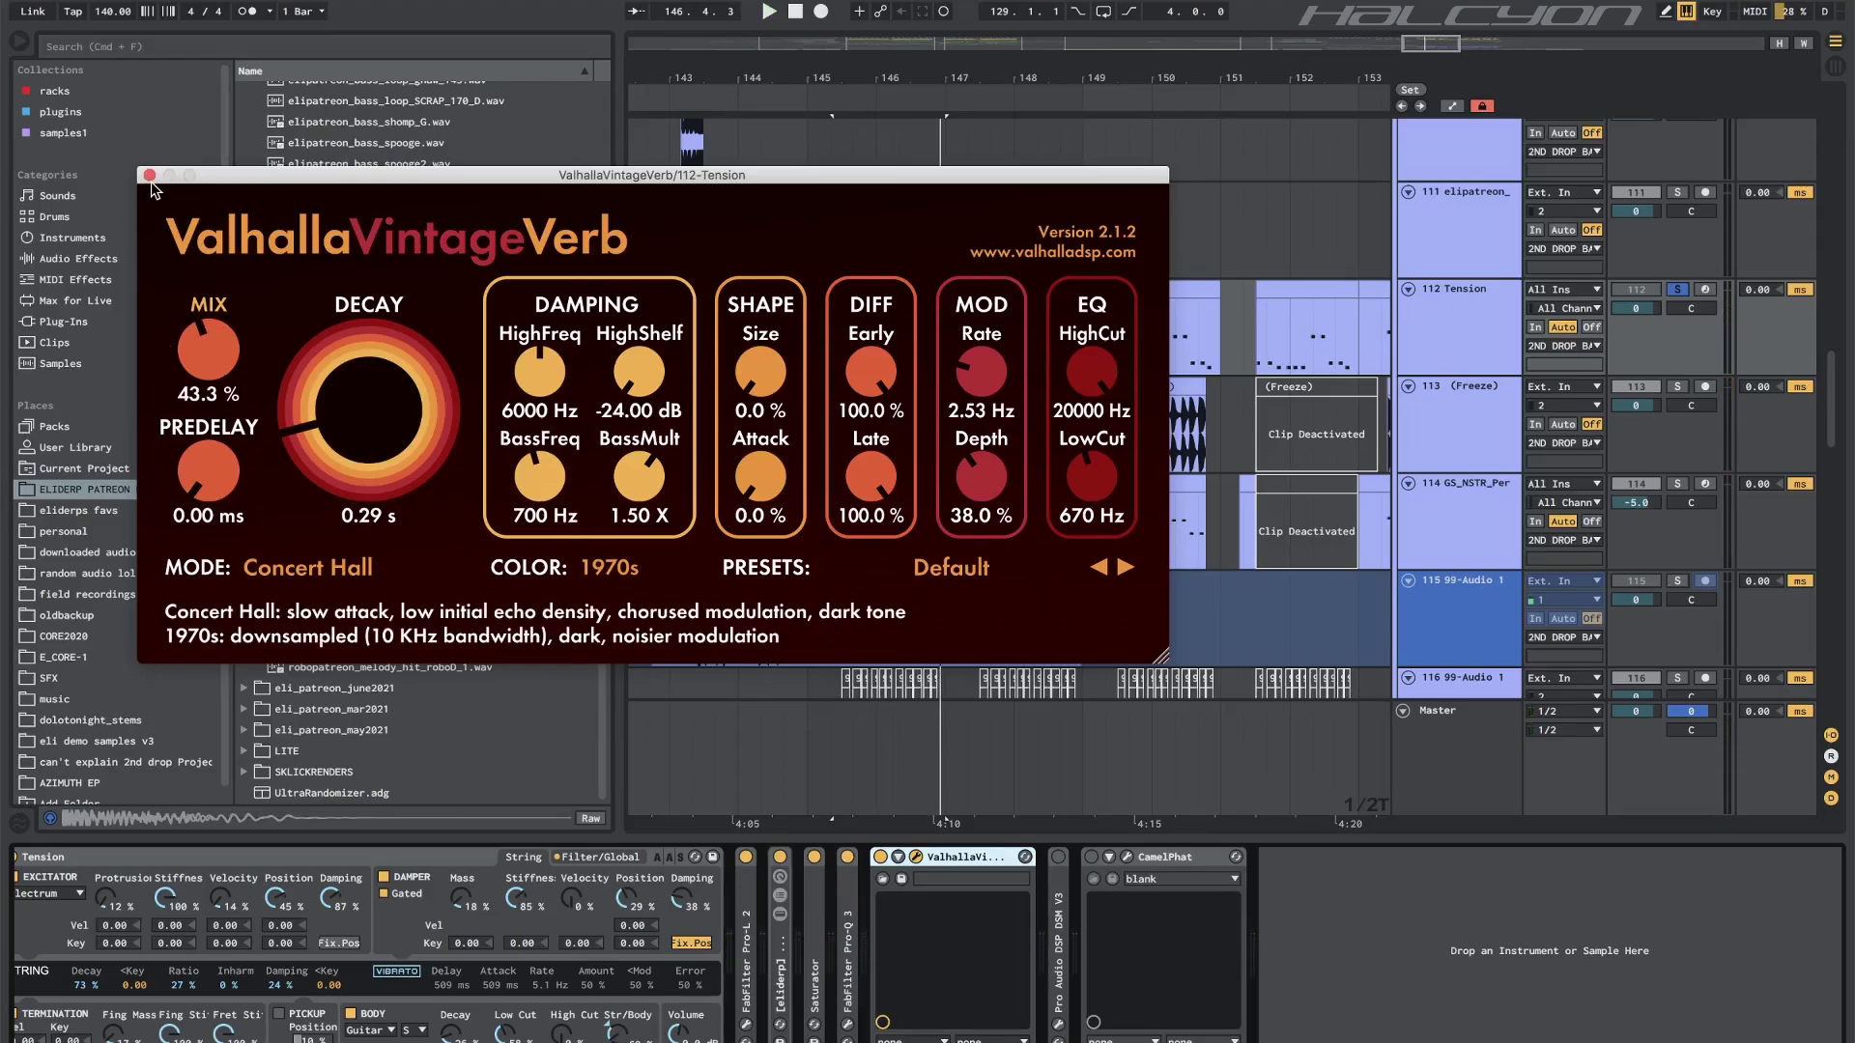
pyautogui.click(301, 572)
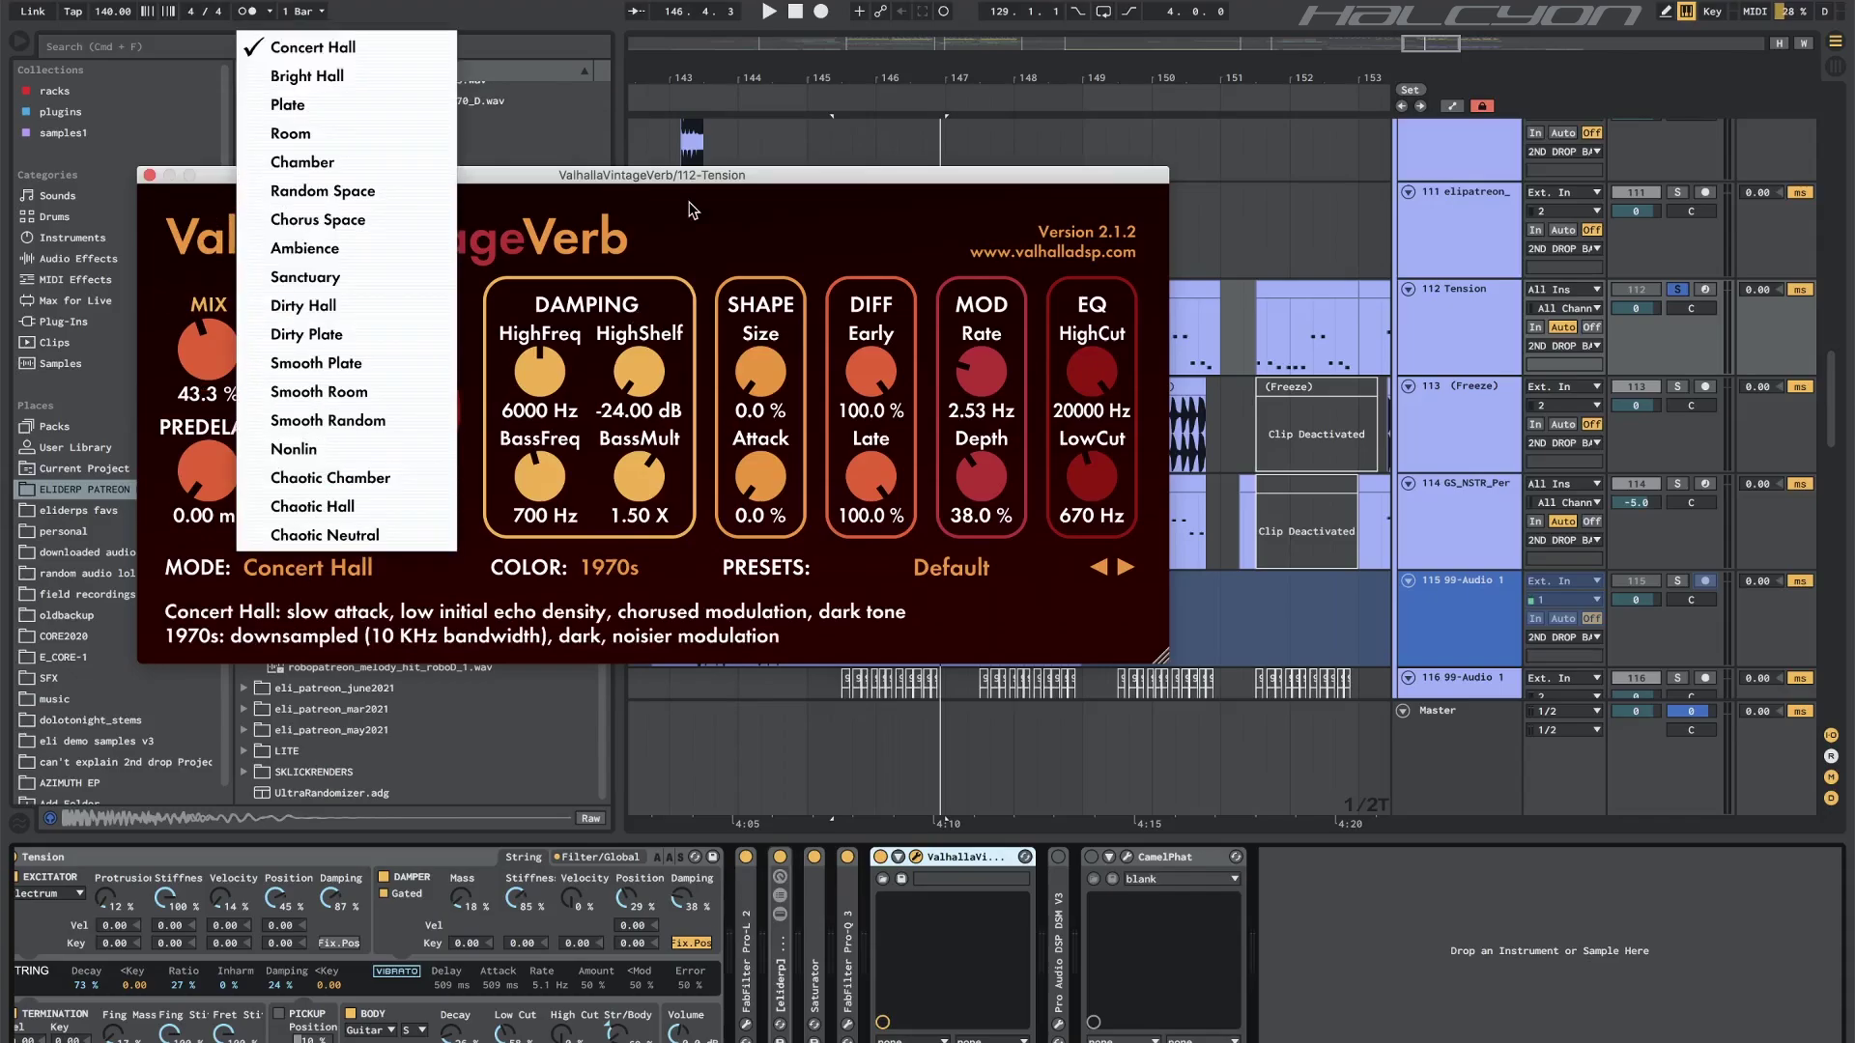
pyautogui.click(1041, 893)
# Enable Pro Audio DSP DSM V3, inspect its compressor settings and play the Tension clip through it.
pyautogui.doubleClick(1059, 918)
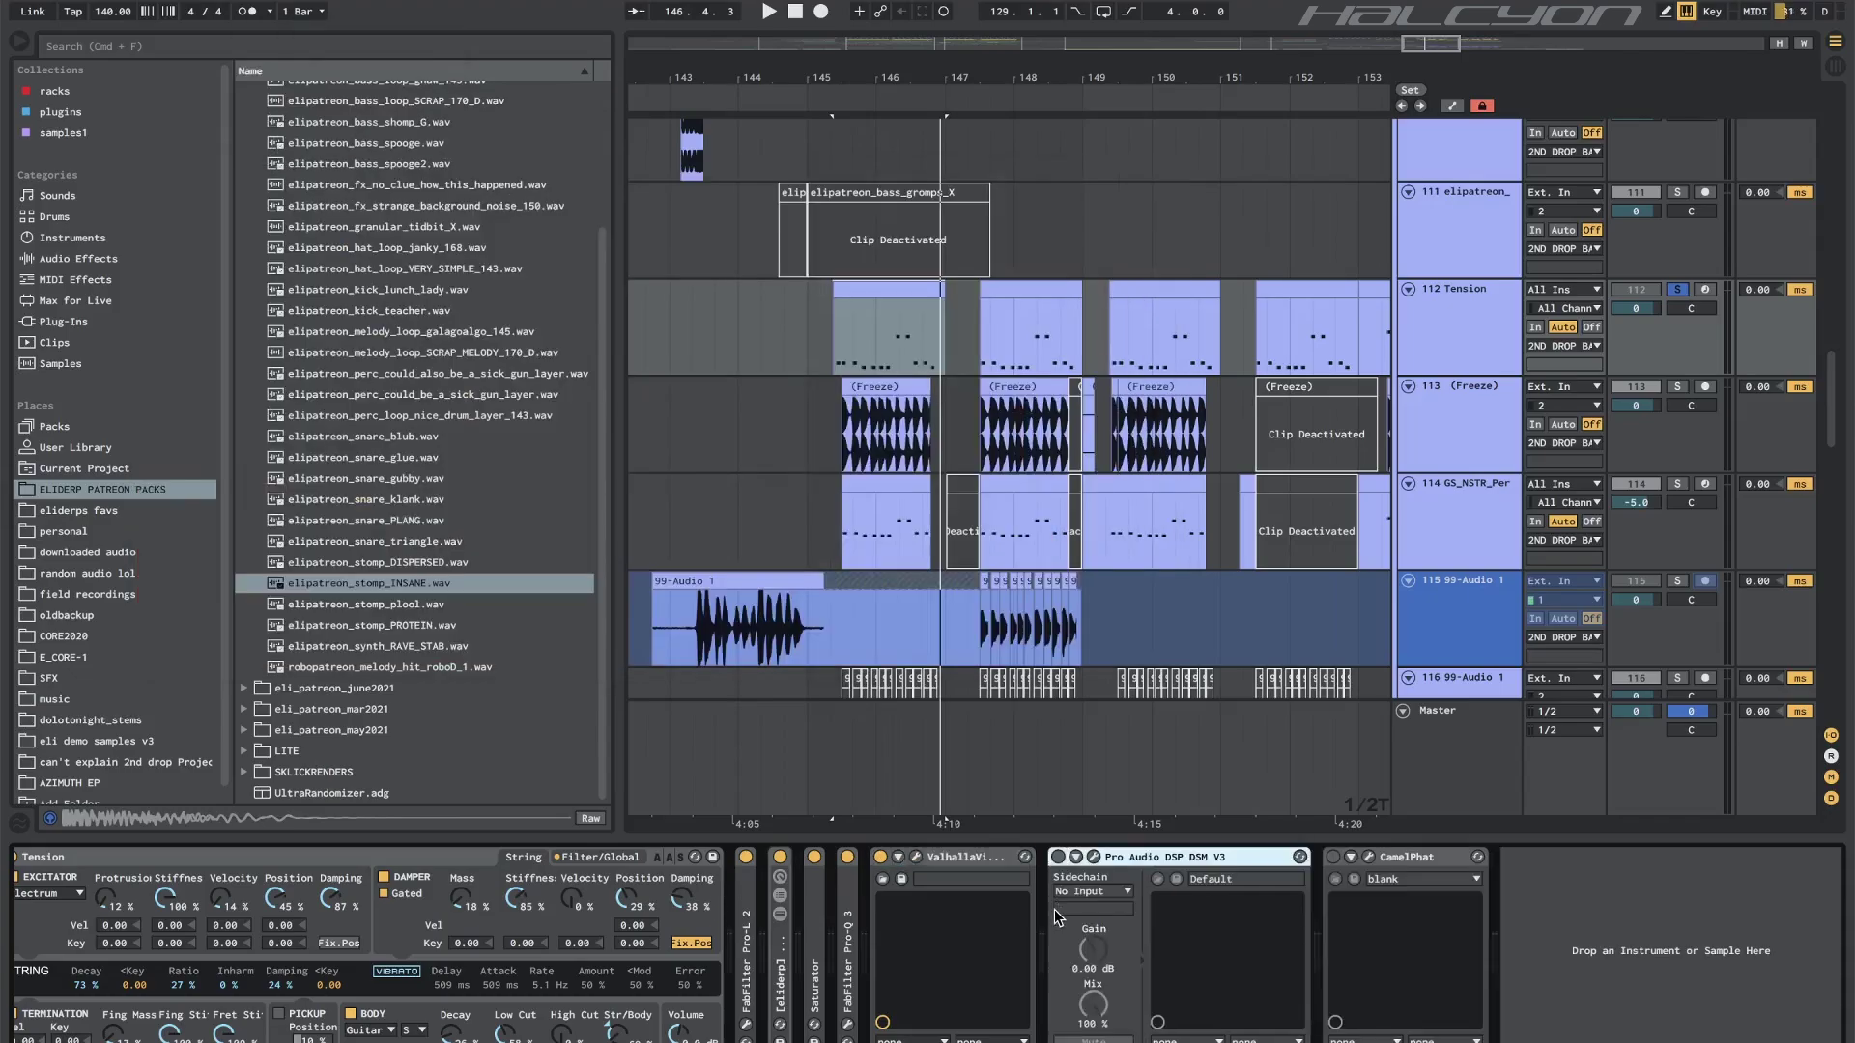
pyautogui.click(1092, 857)
pyautogui.moveTo(446, 186); pyautogui.dragTo(607, 60)
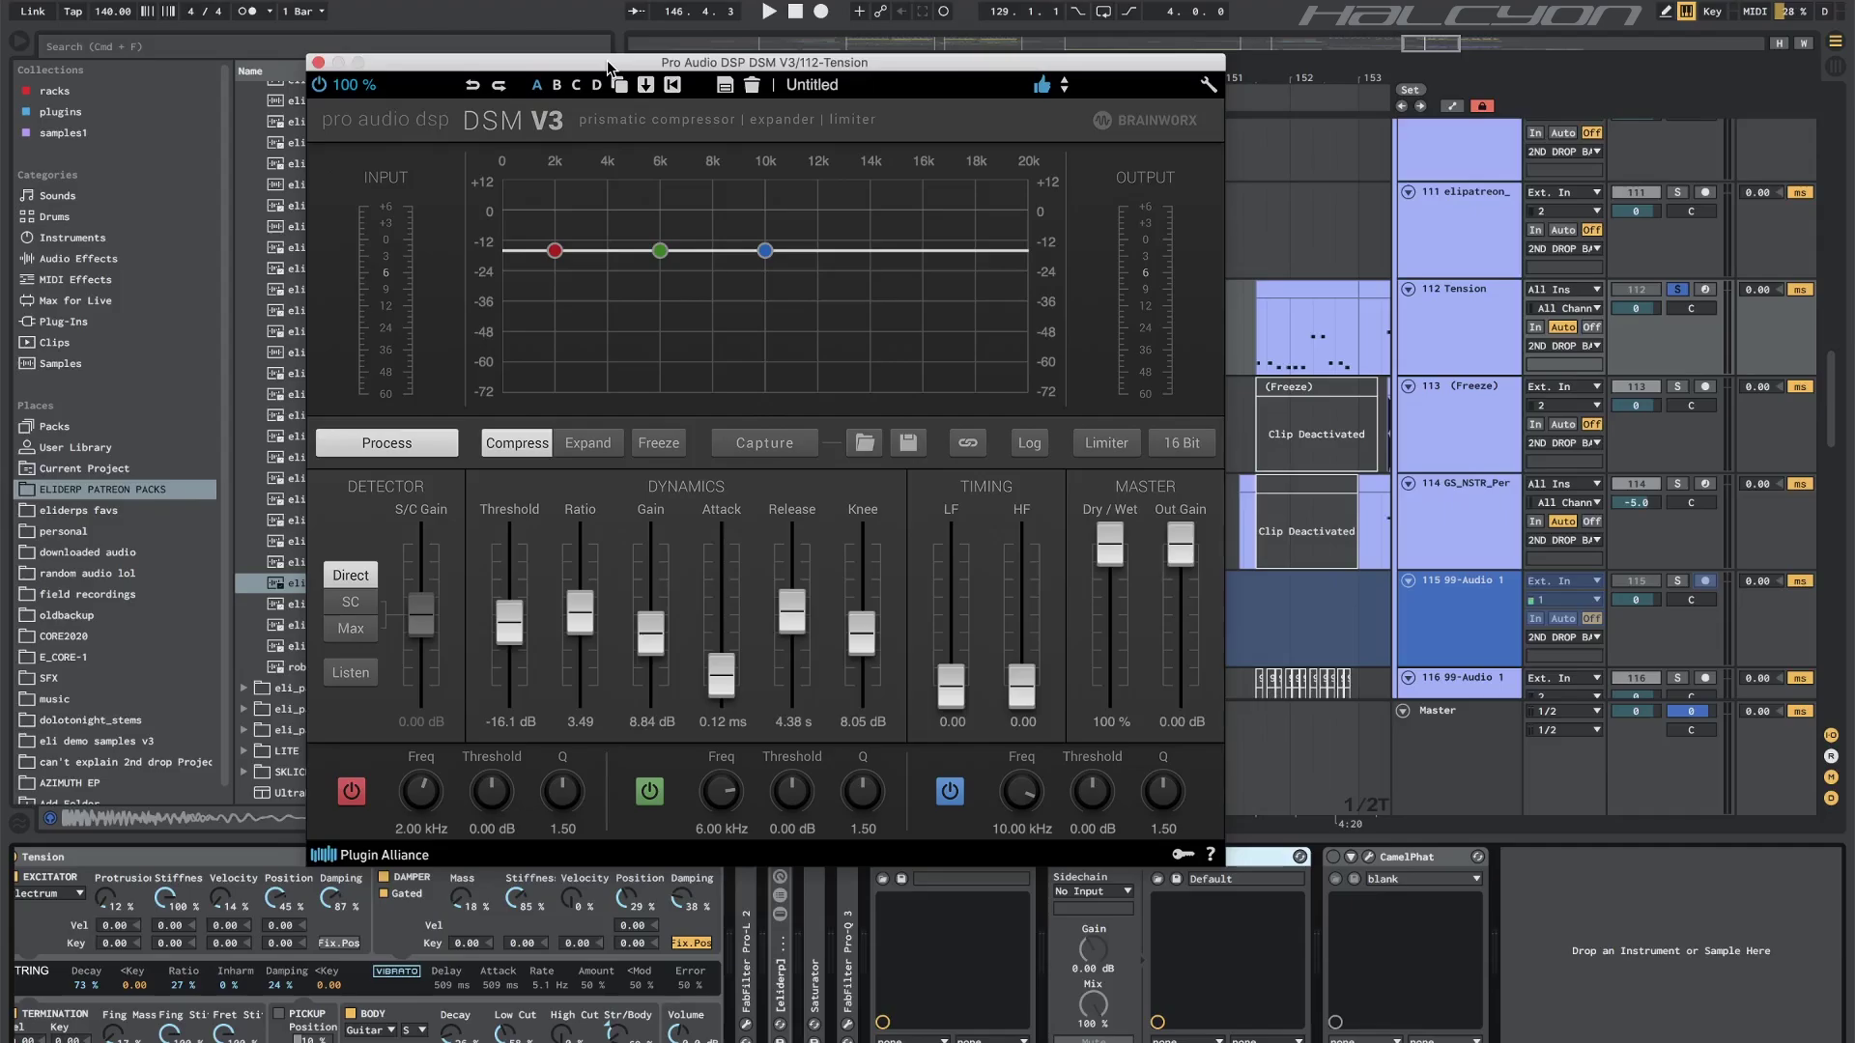
pyautogui.click(318, 62)
pyautogui.press('space')
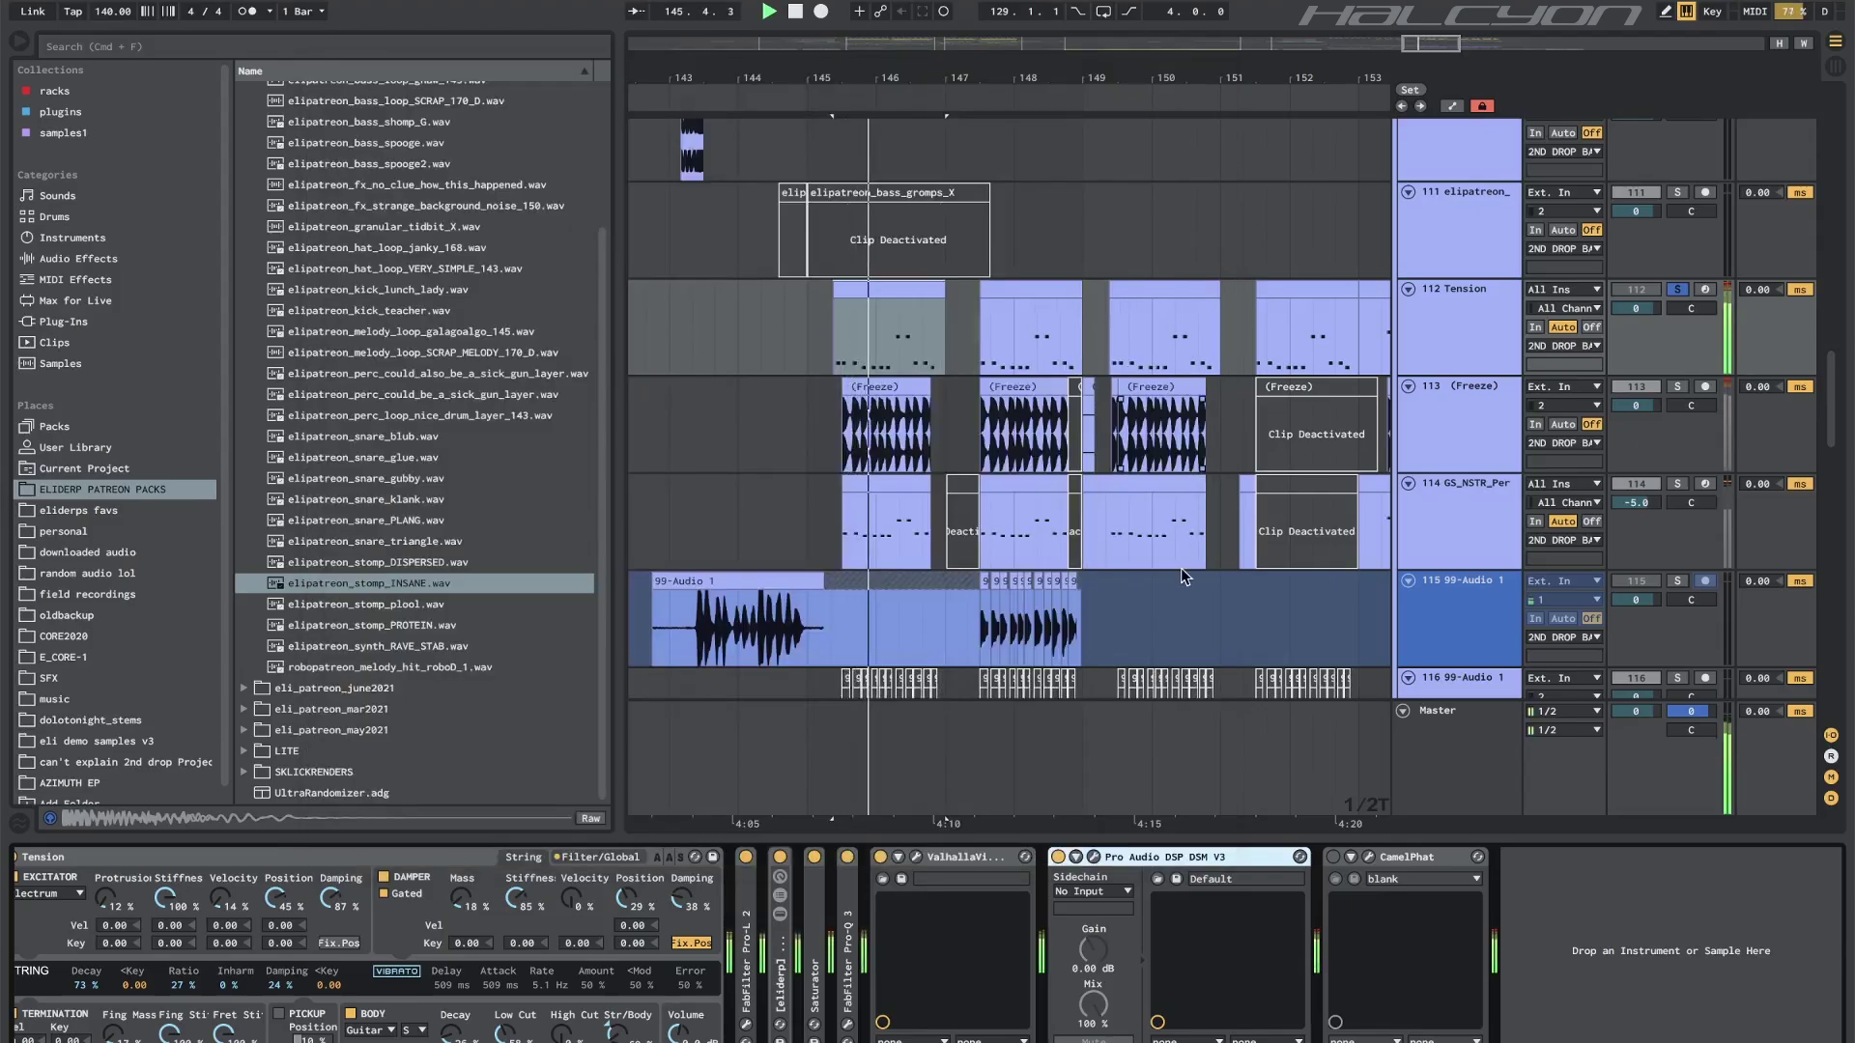
# Collapse DSM V3, then enable CamelPhat and inspect its distortion section.
pyautogui.doubleClick(1181, 859)
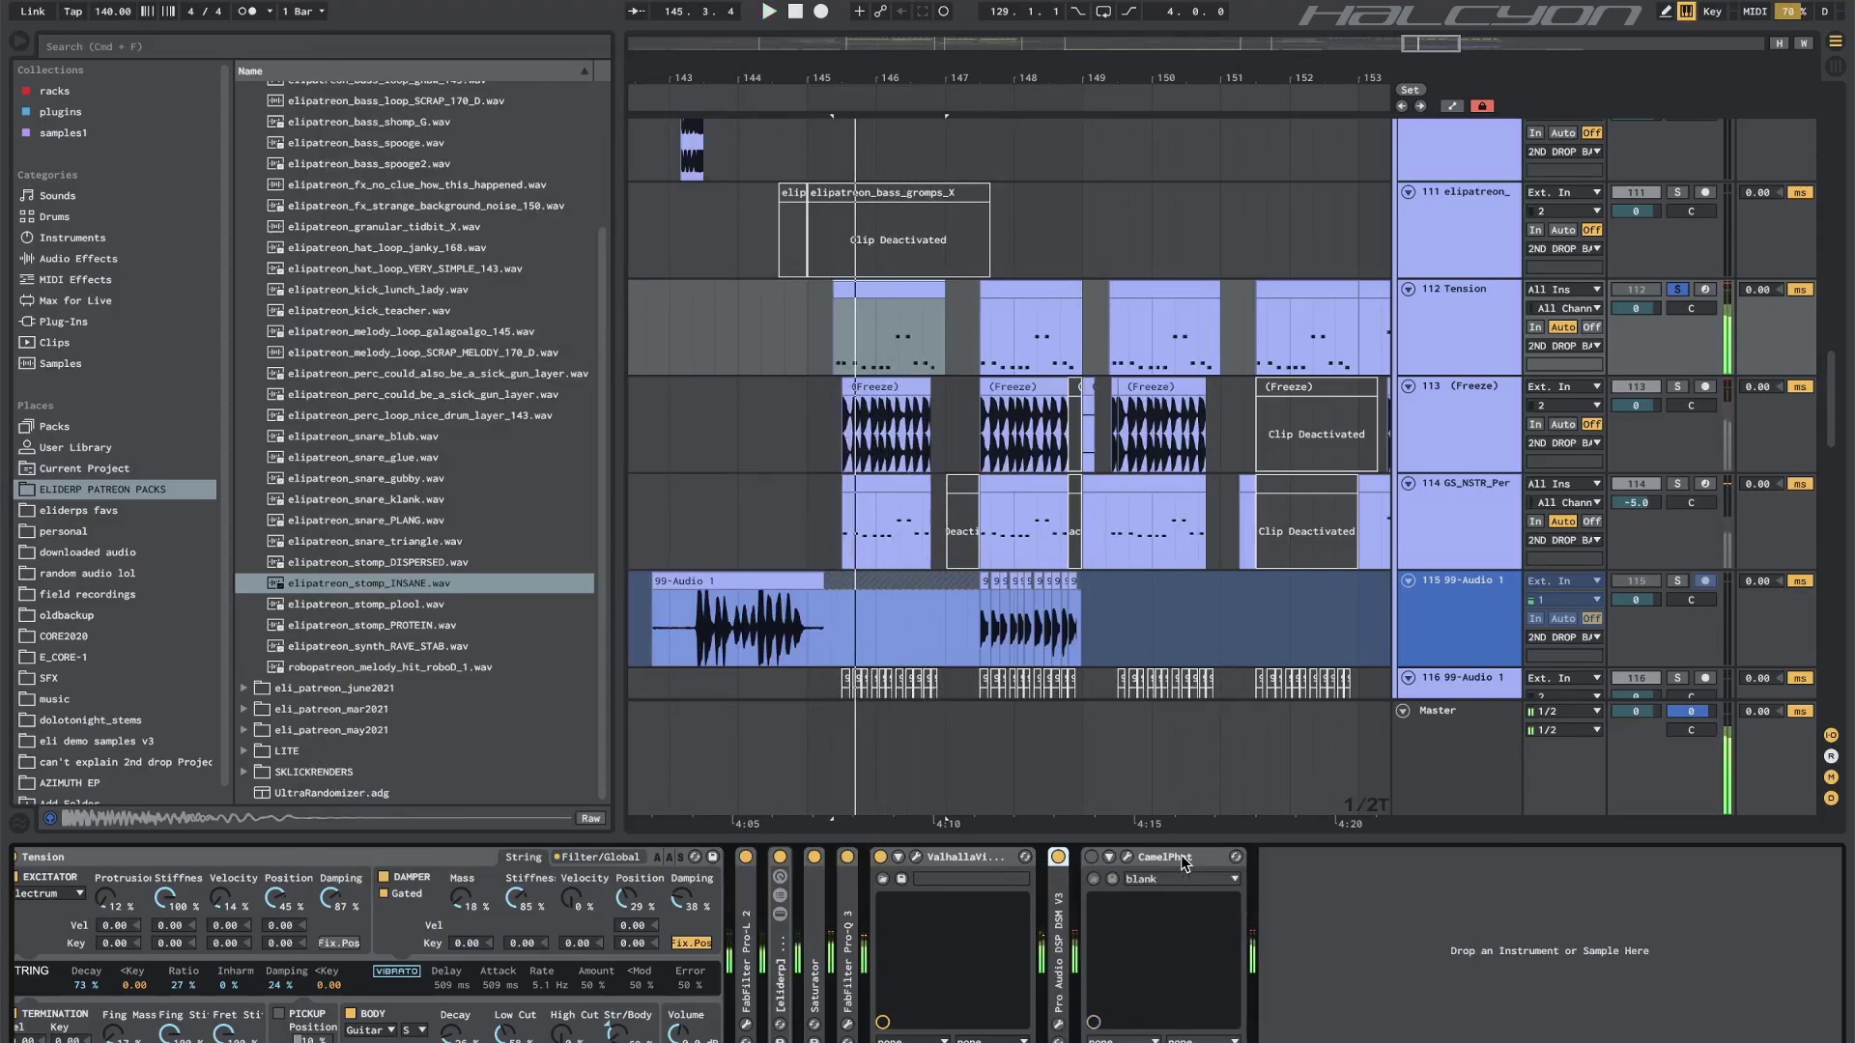
pyautogui.click(1126, 857)
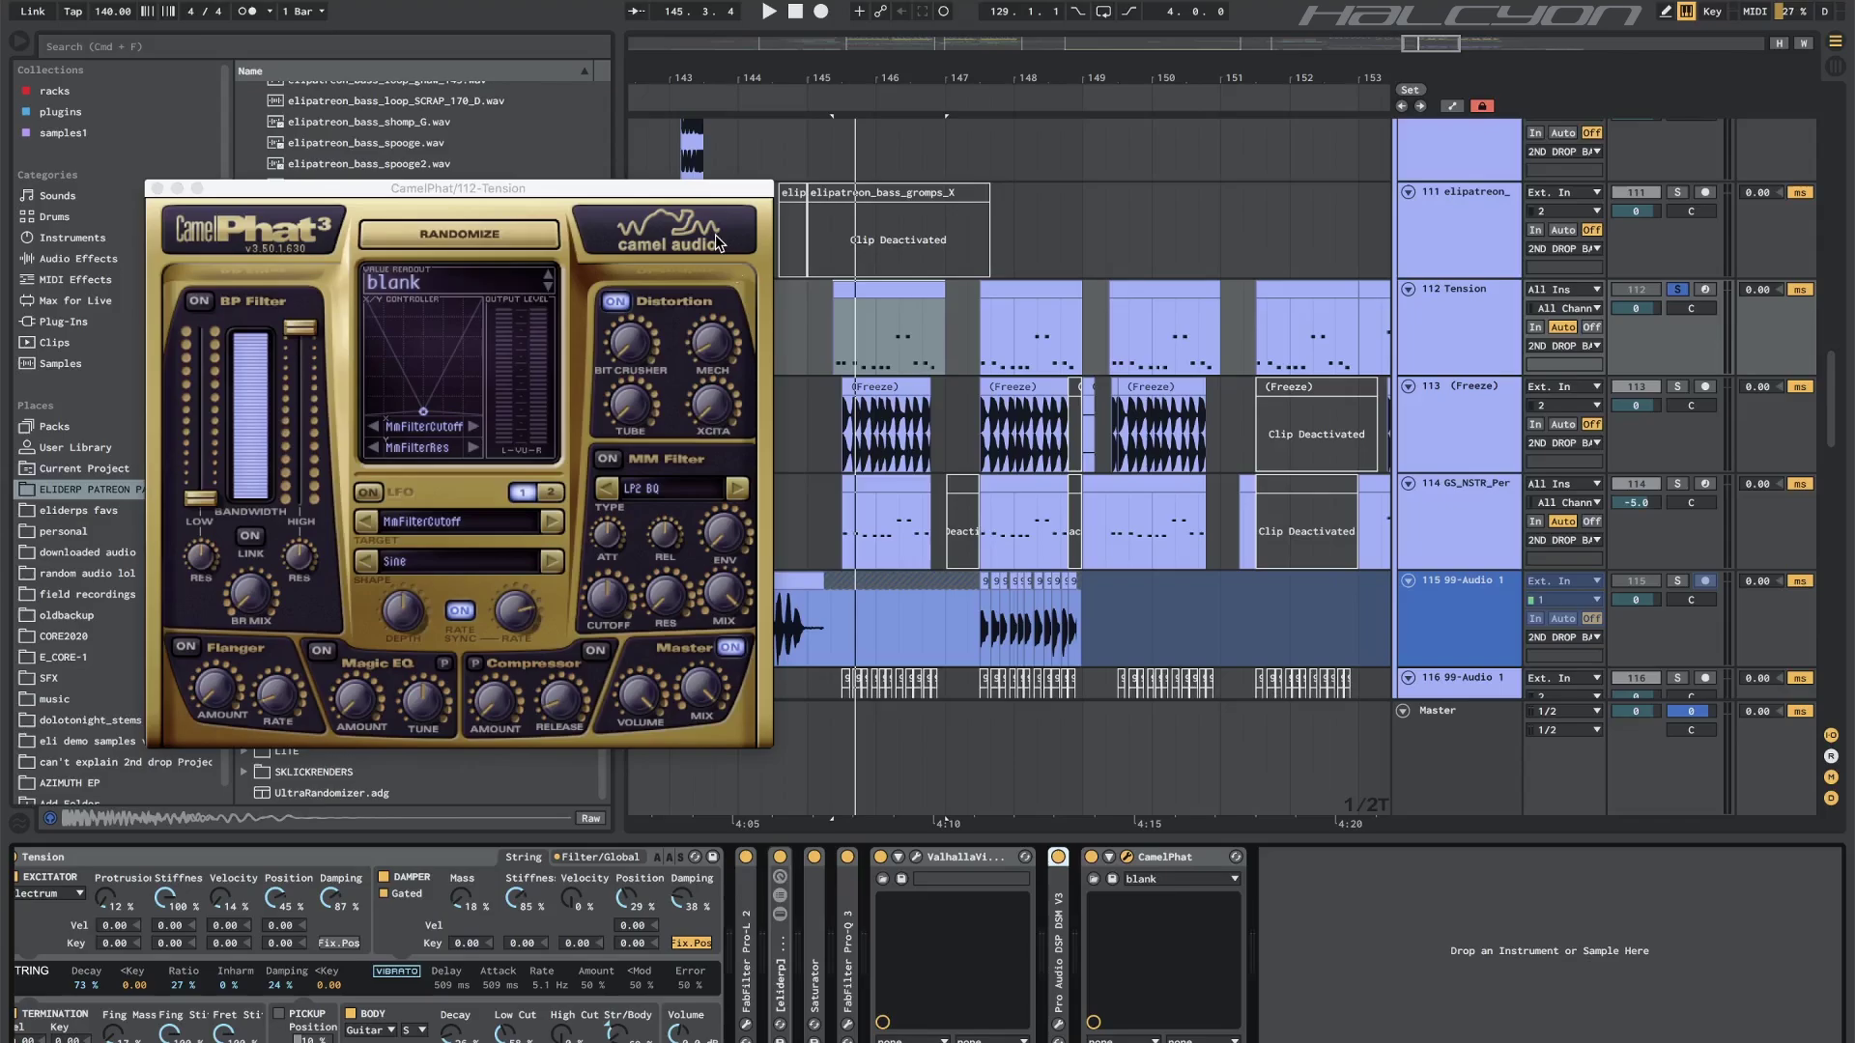
pyautogui.click(329, 198)
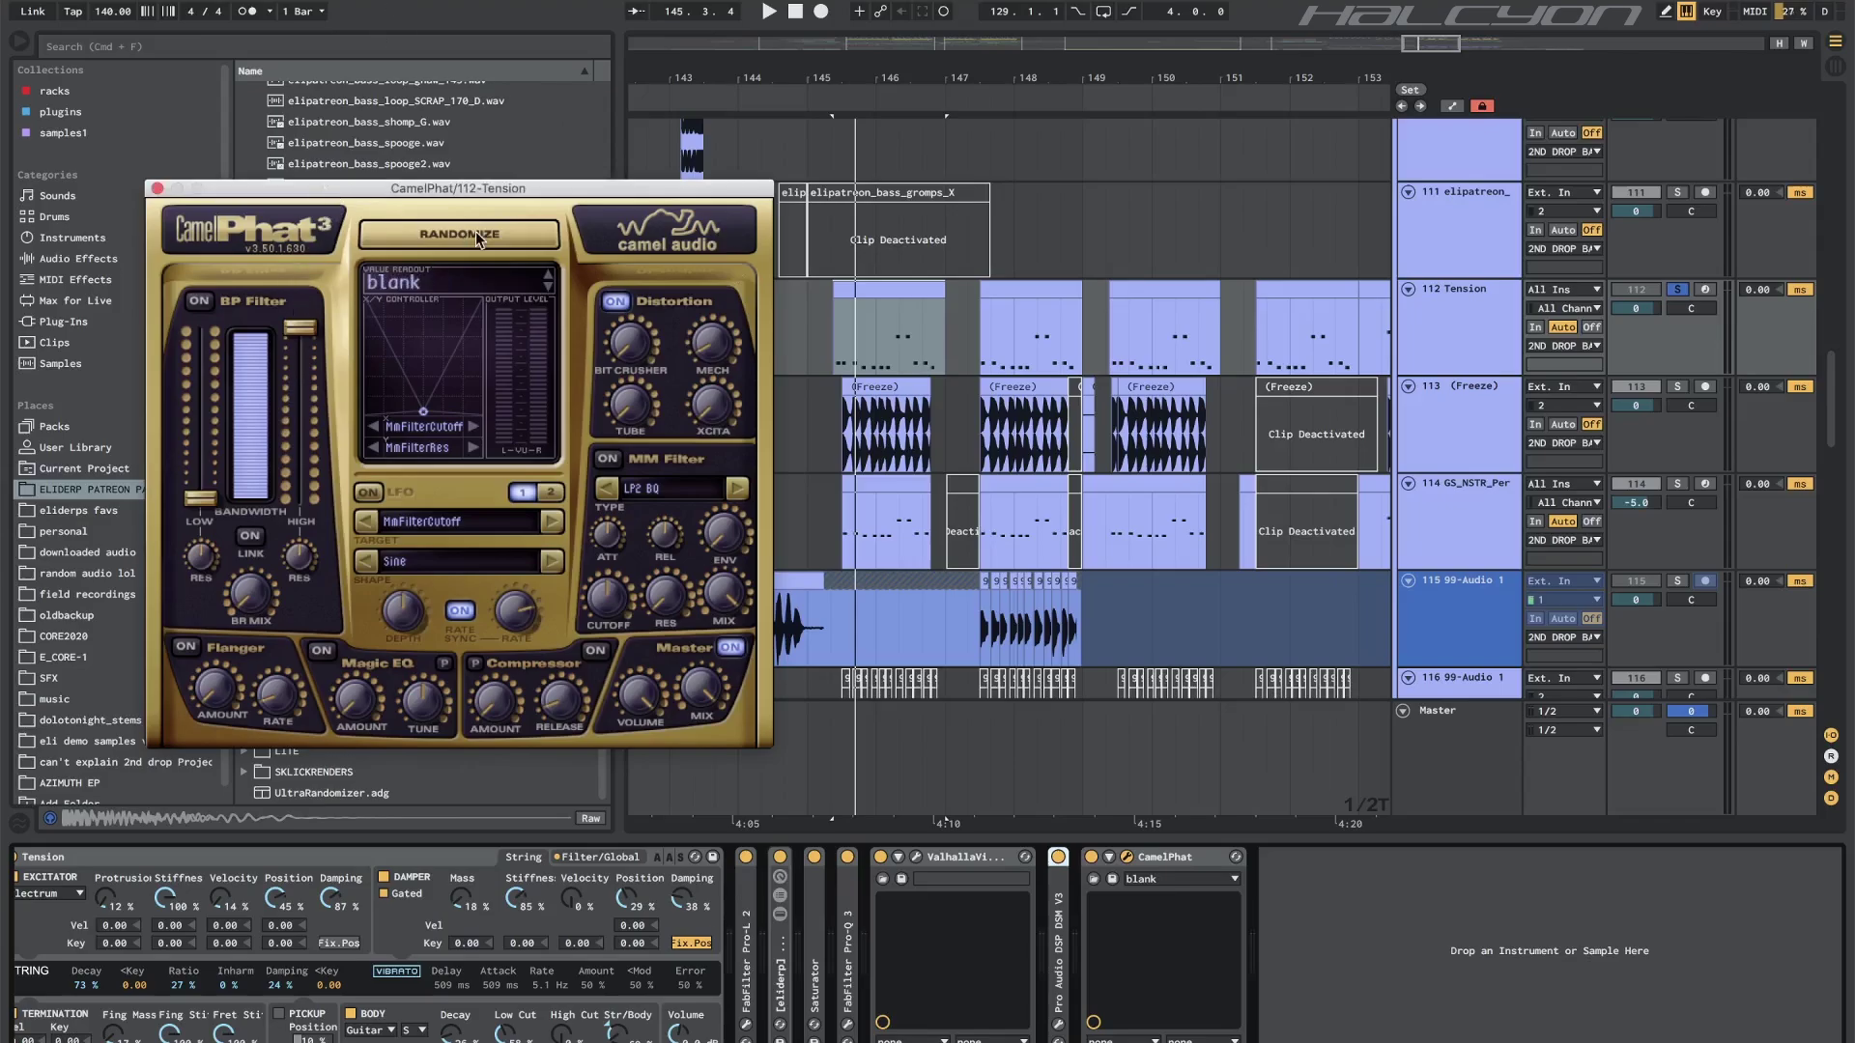
pyautogui.click(157, 188)
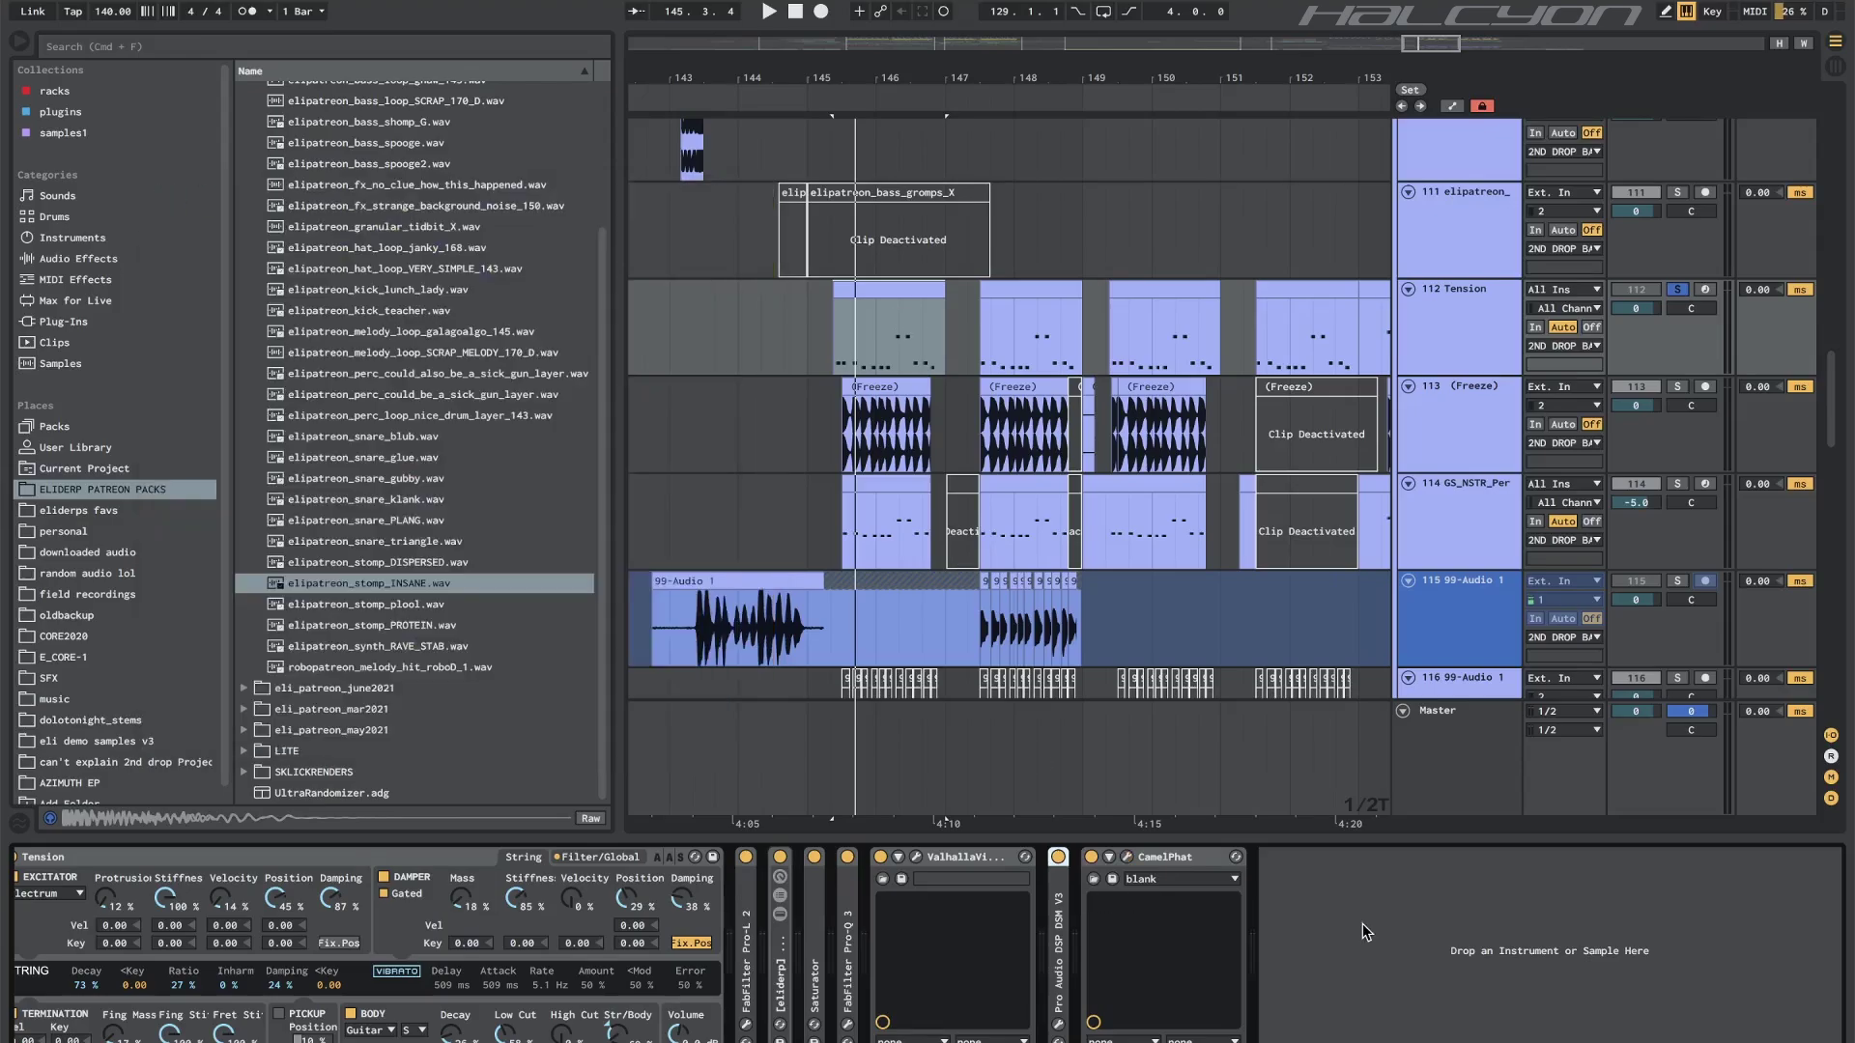
# Select the first Tension clip and play it through the complete effects chain.
pyautogui.click(858, 288)
pyautogui.press('space')
pyautogui.press('space')
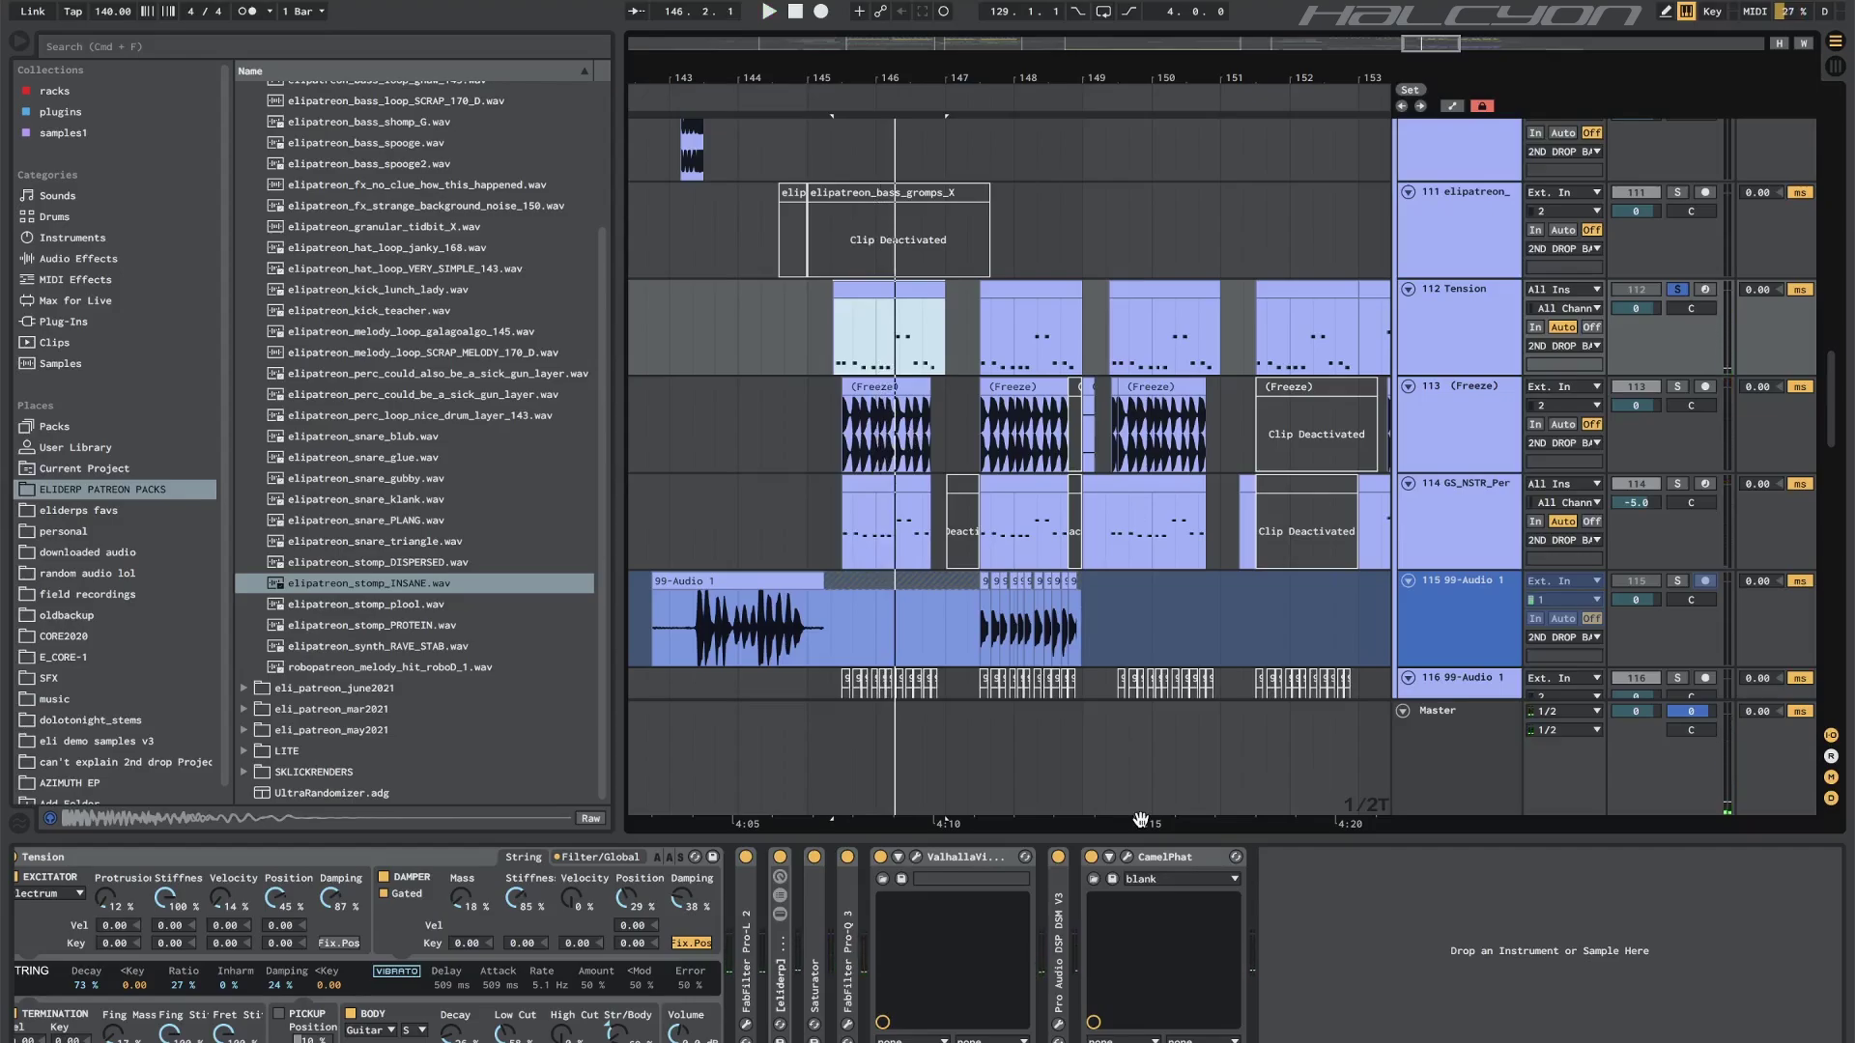
# Show the effects on frozen track 113 below the Tension track and inspect its DSM V3 settings.
pyautogui.click(1387, 336)
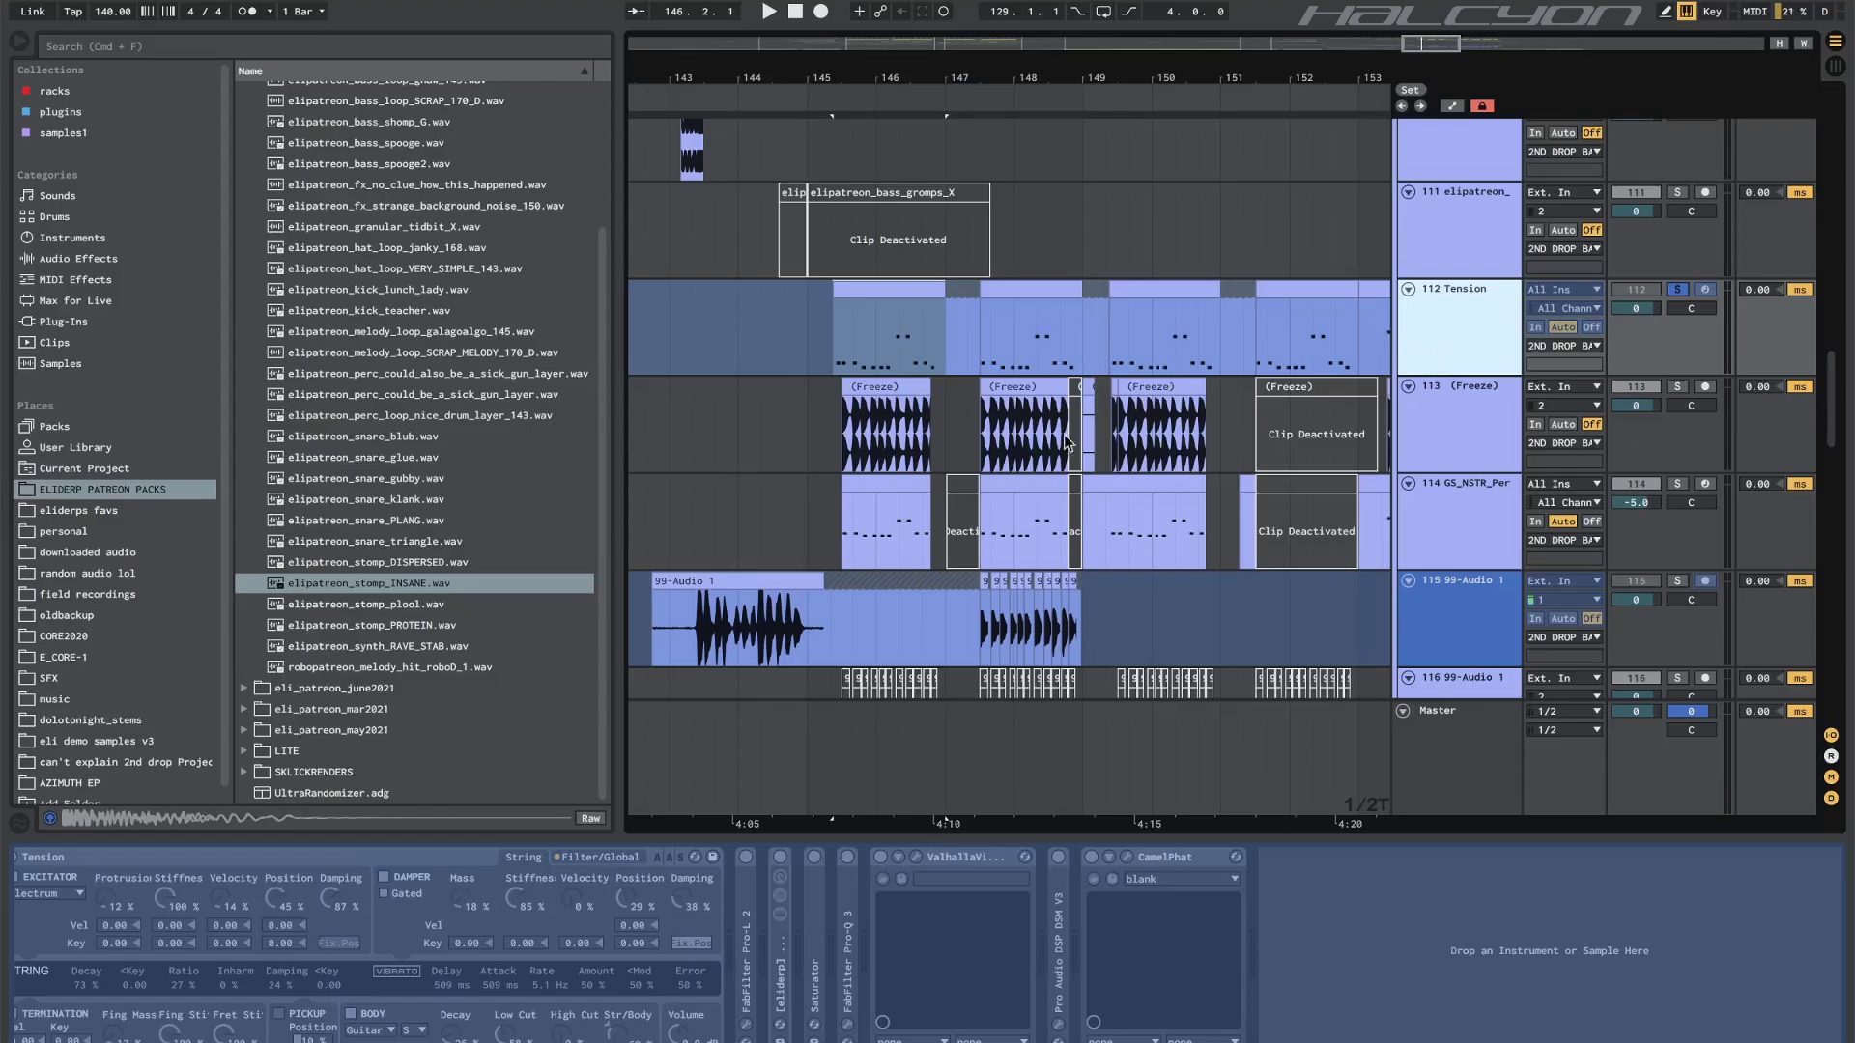
pyautogui.click(1430, 451)
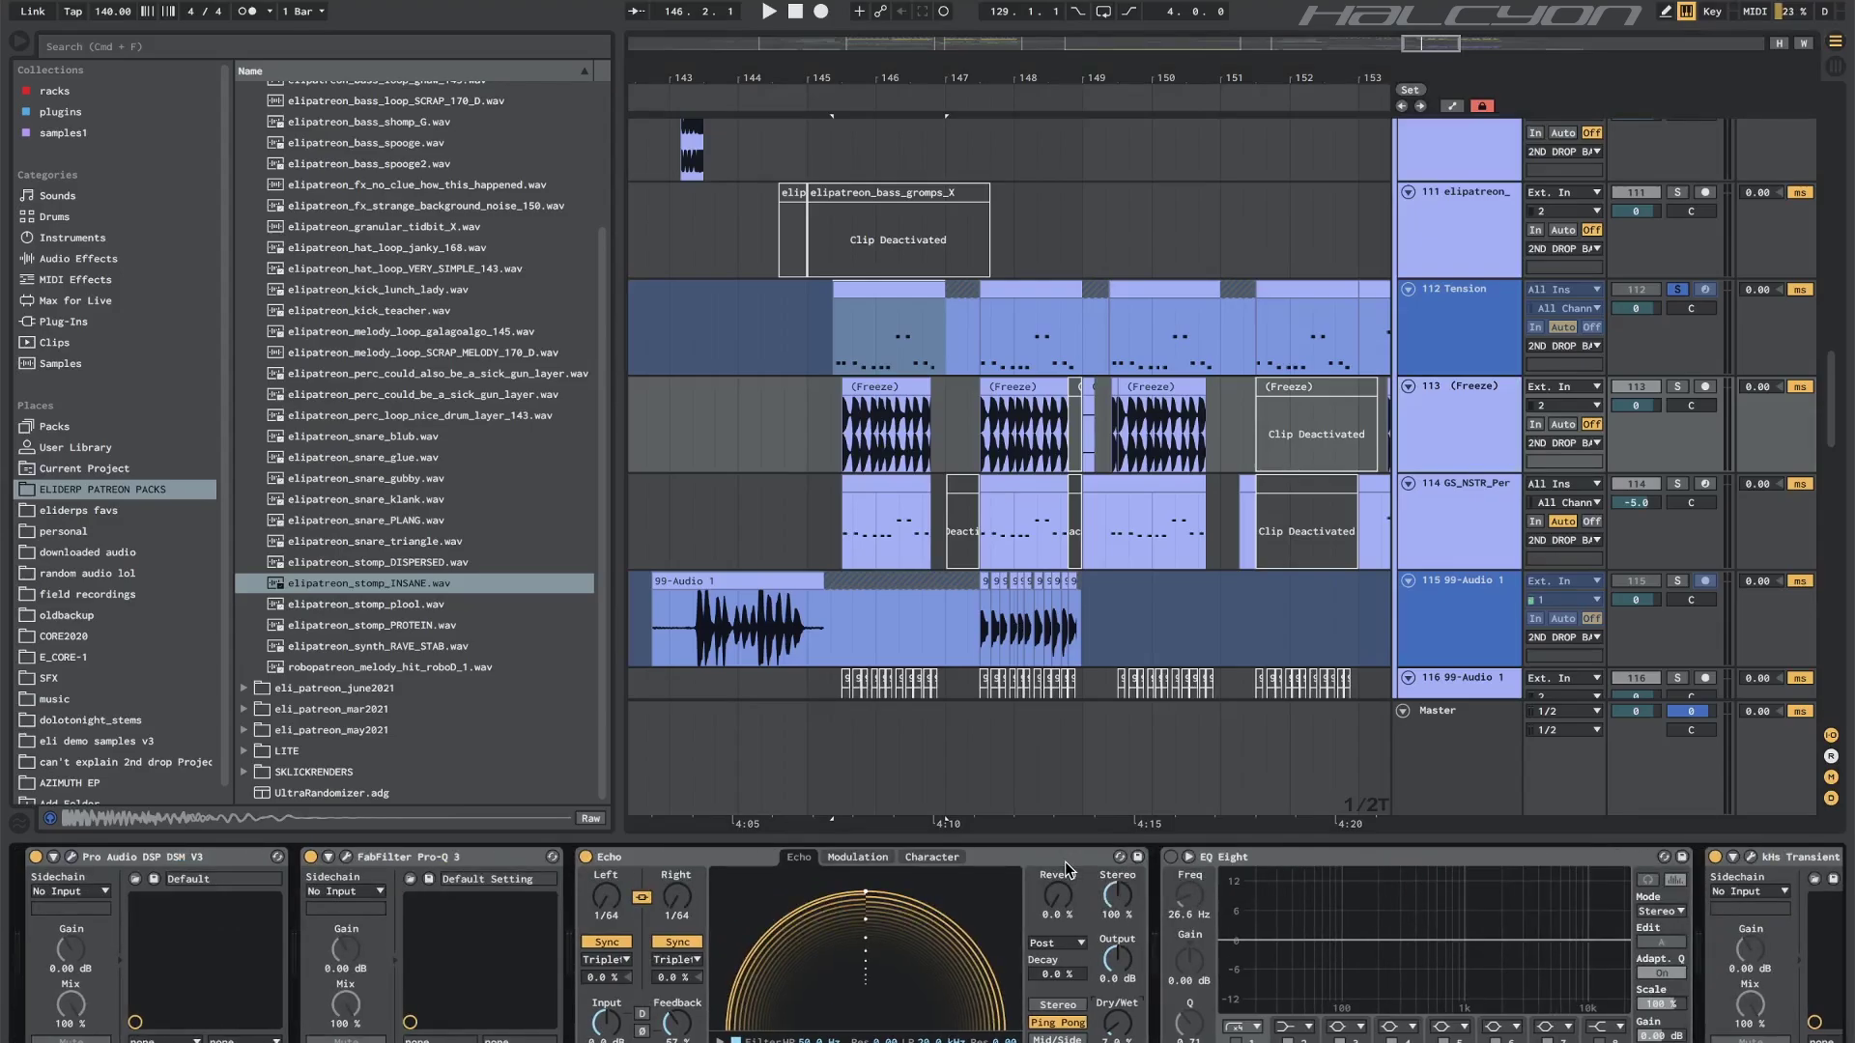
pyautogui.hotkey('ctrl', 'z')
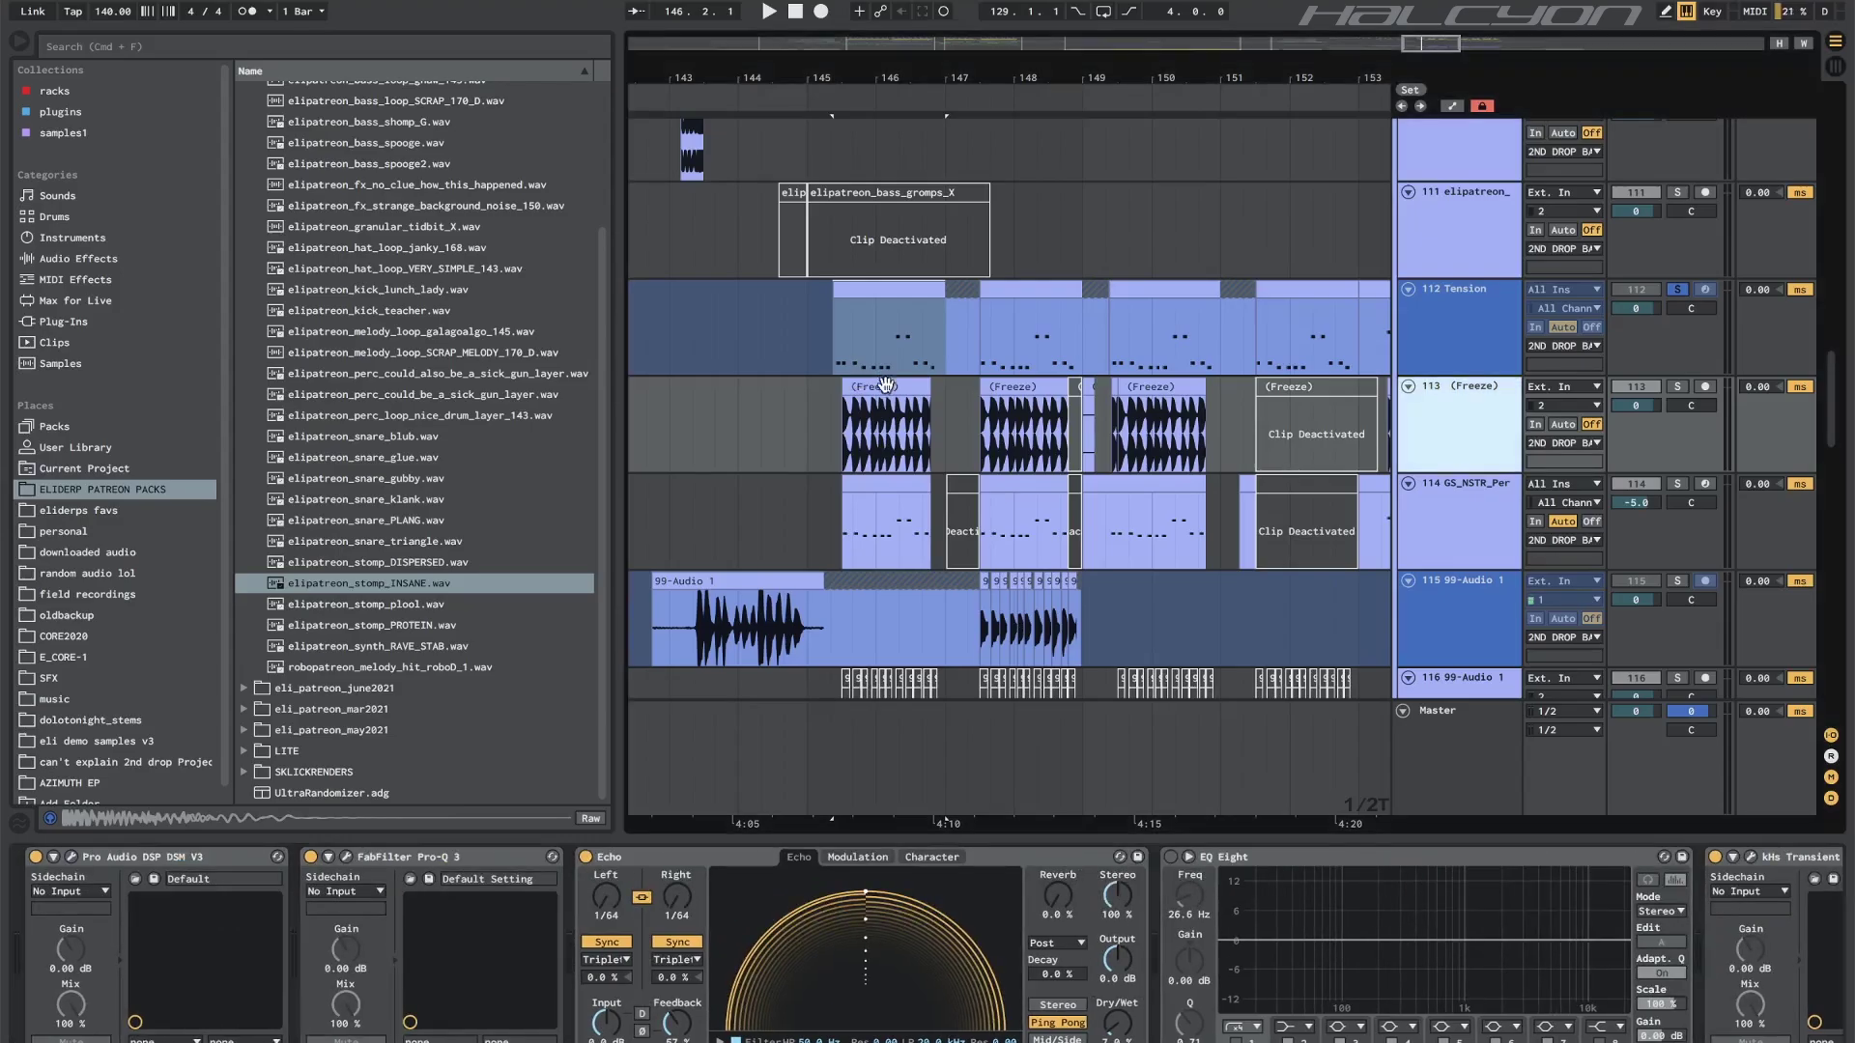
pyautogui.click(69, 858)
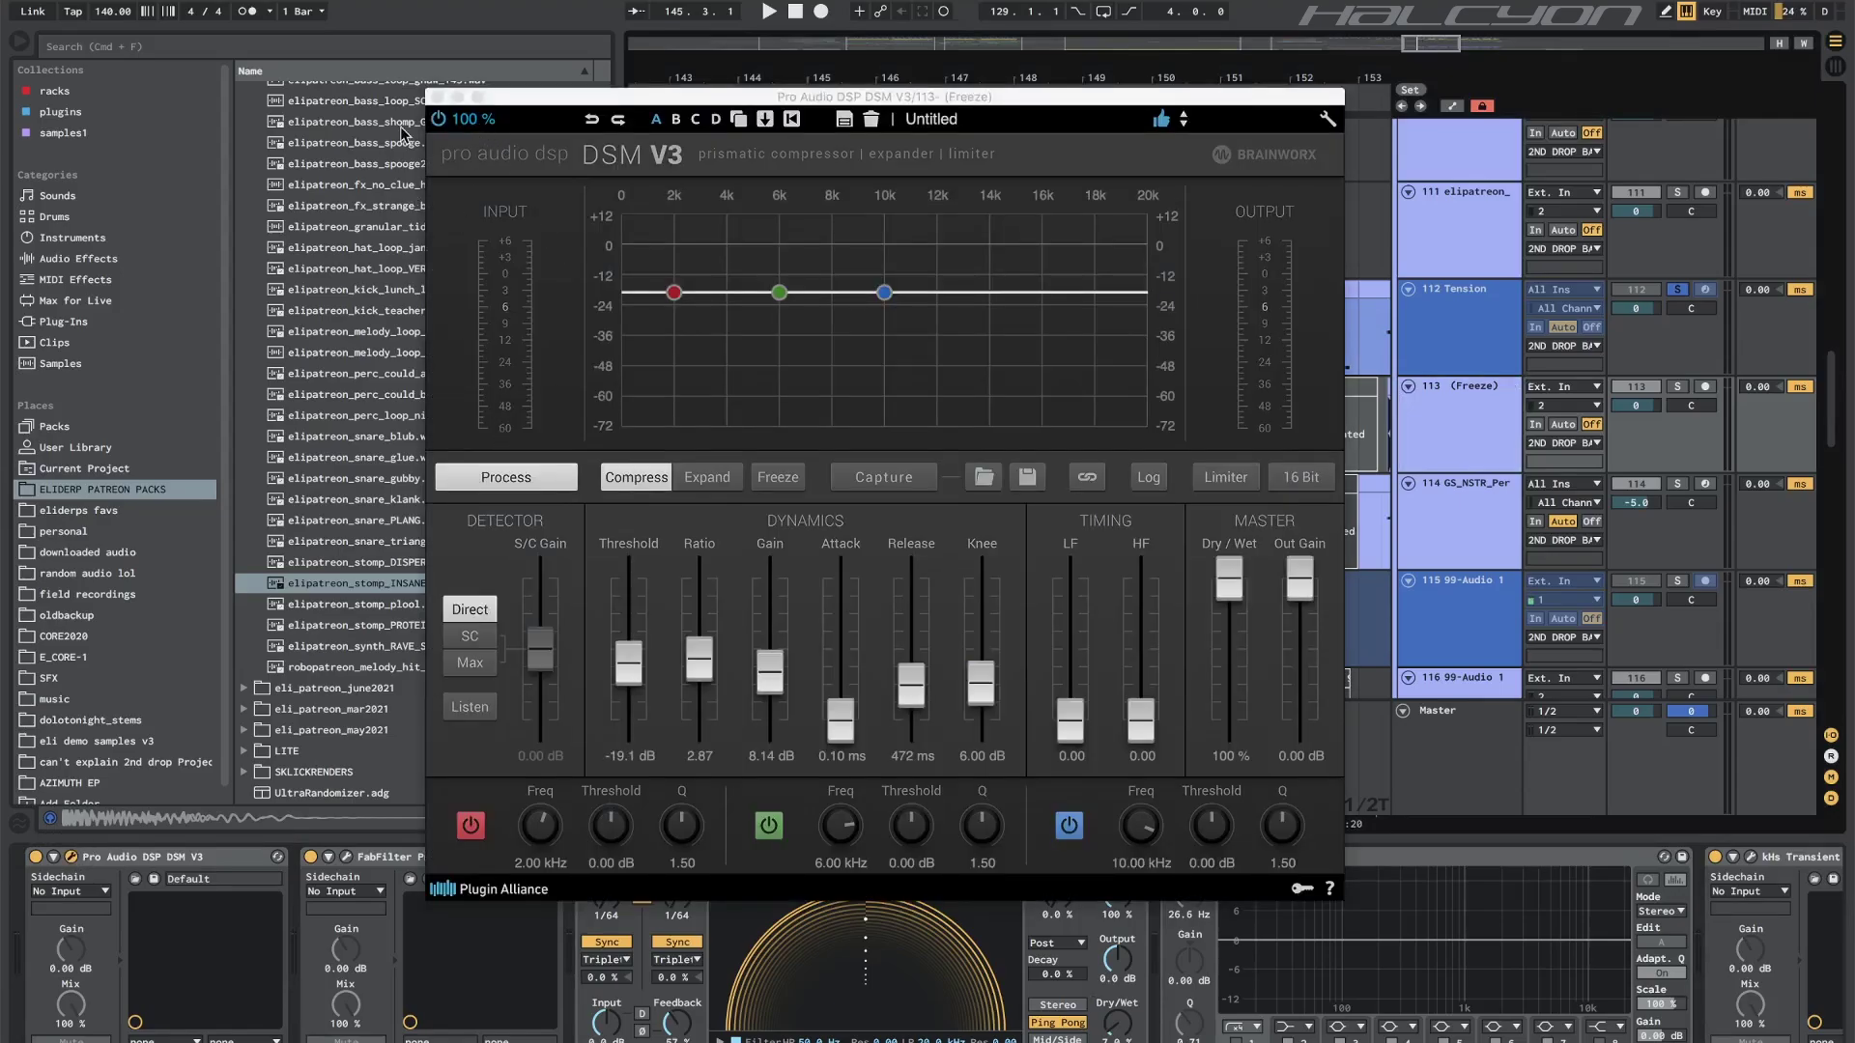
pyautogui.click(438, 99)
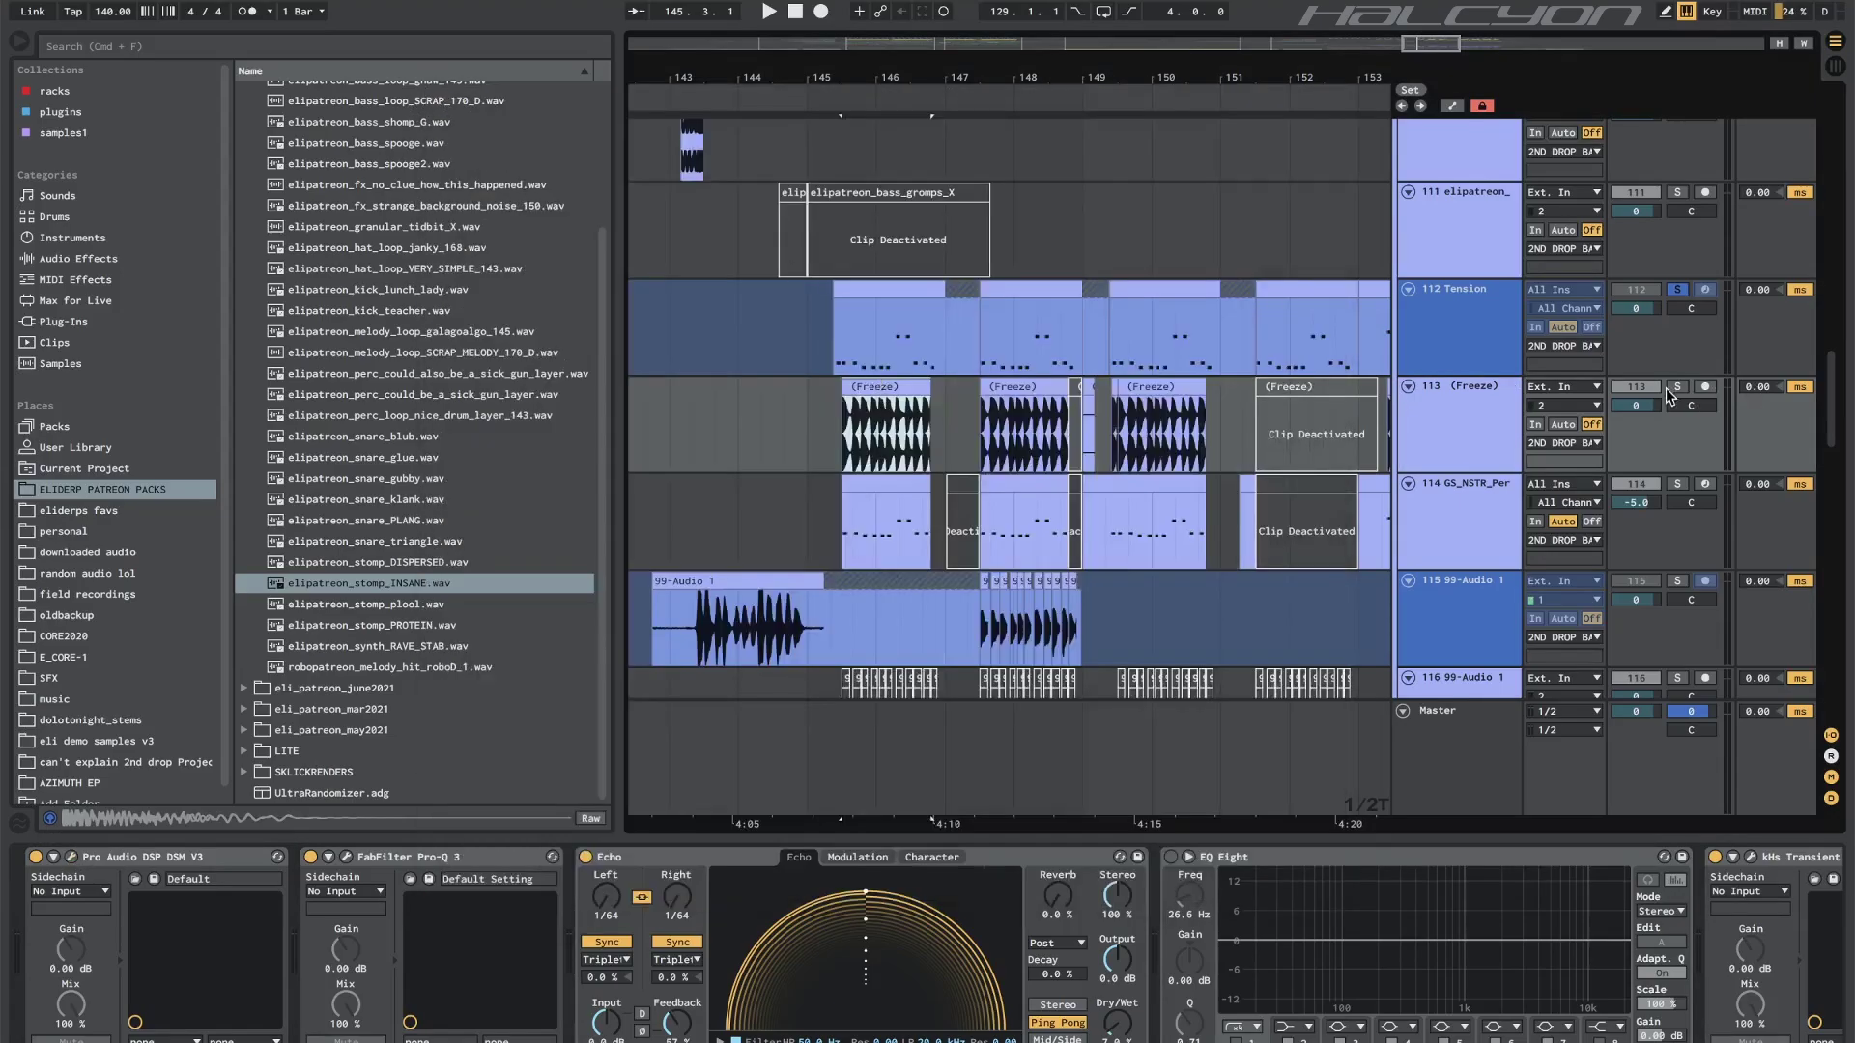
# Solo frozen track 113 and play its first clip with the effects after DSM V3 bypassed, toggling DSM V3 to compare.
pyautogui.click(1676, 387)
pyautogui.press('space')
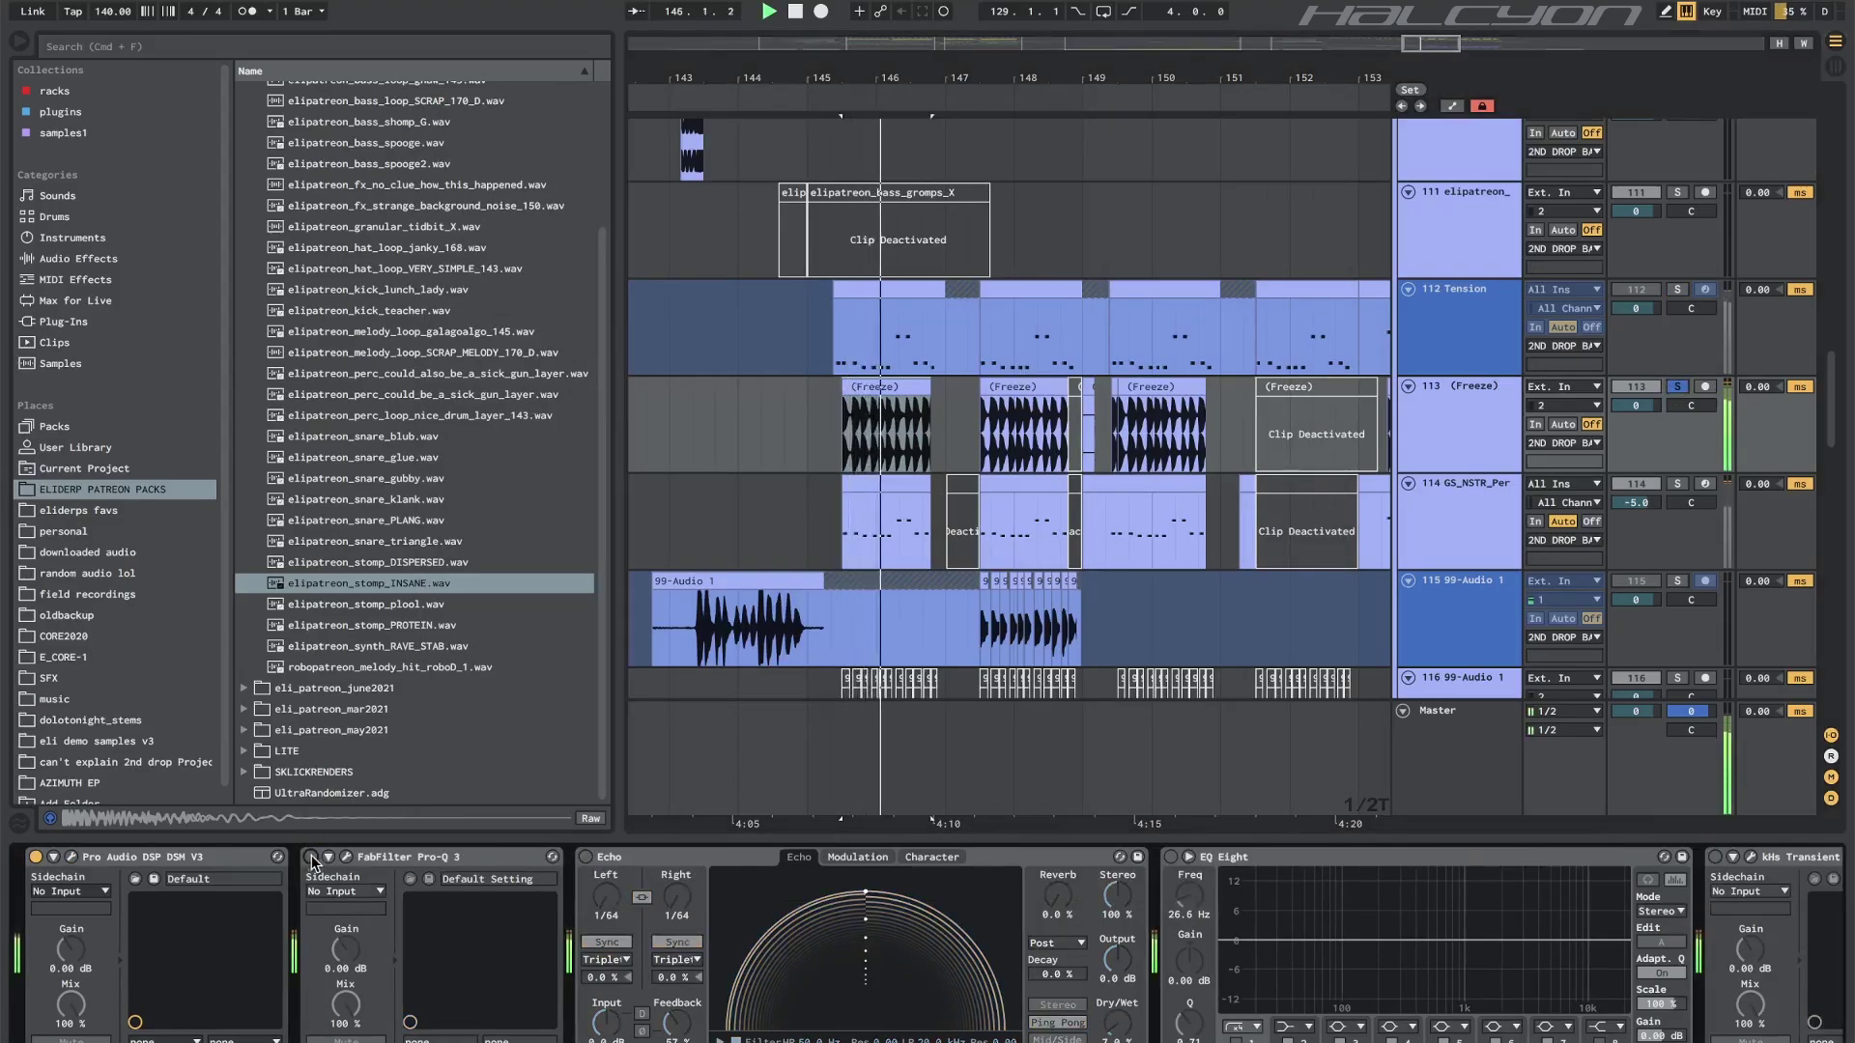
pyautogui.click(36, 857)
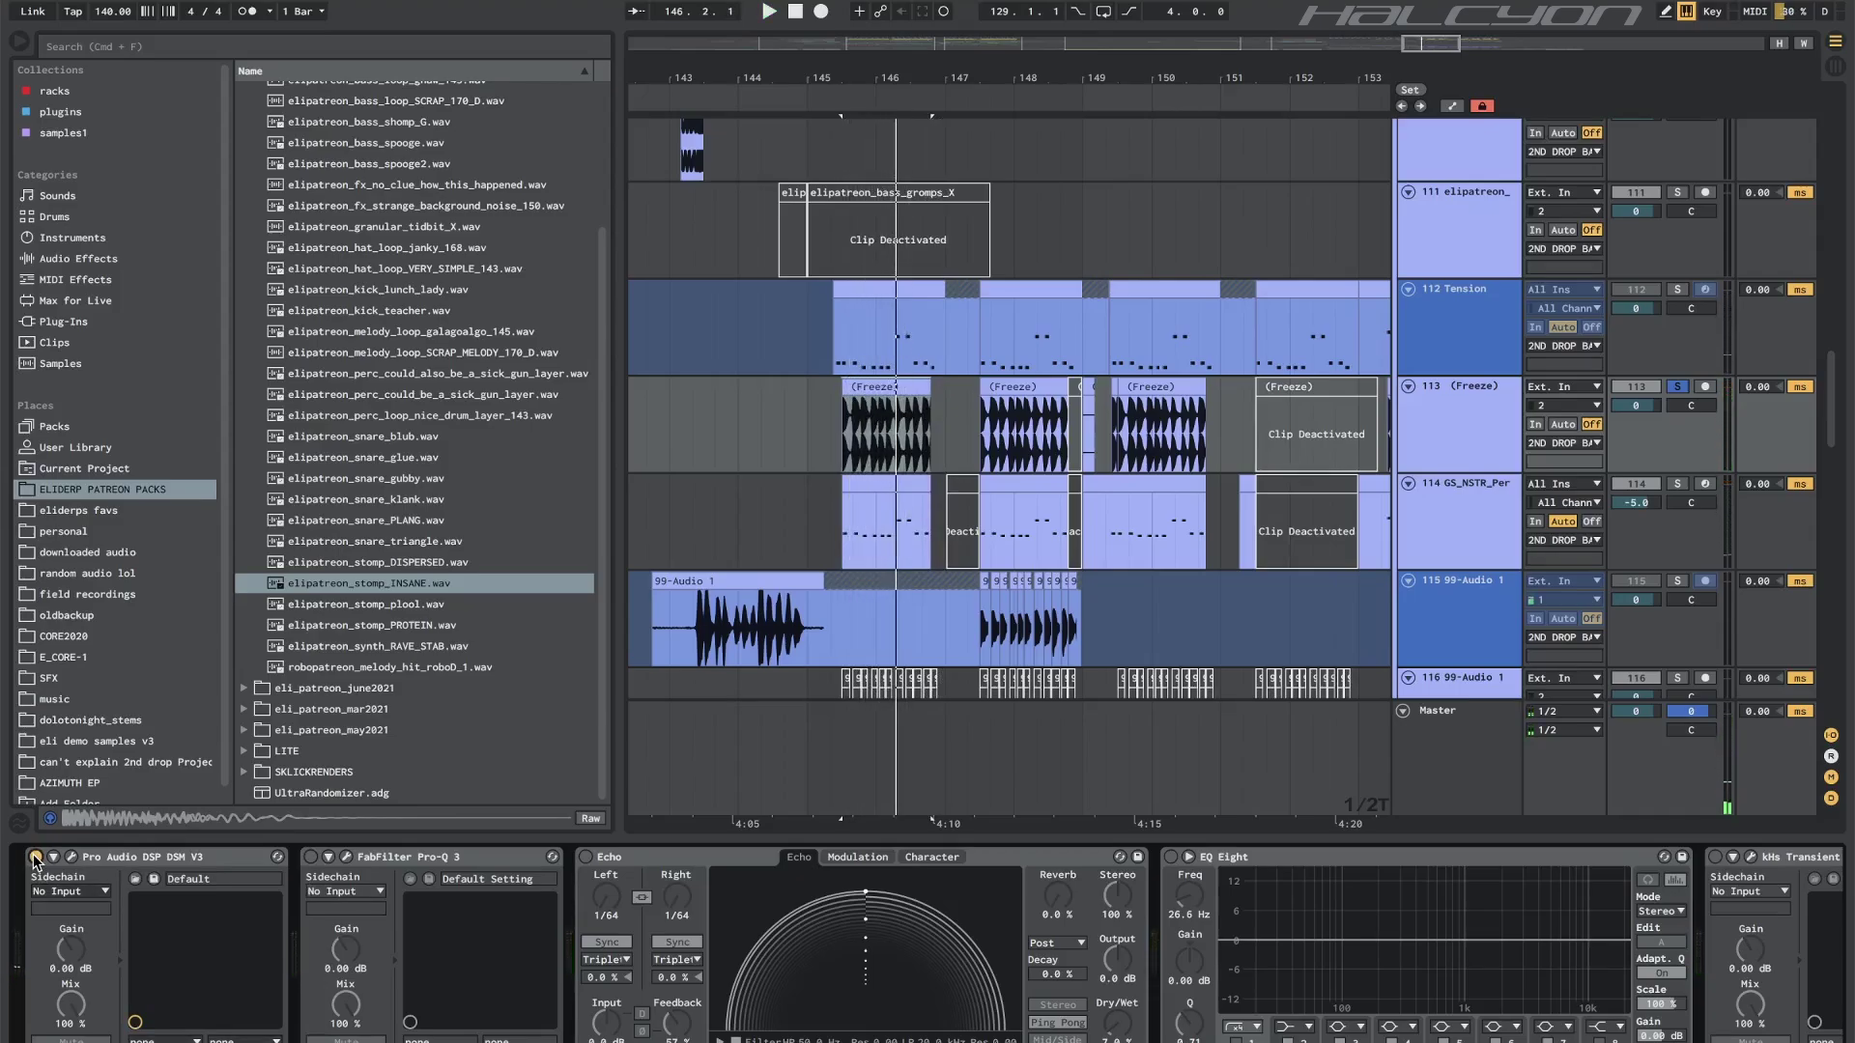
# Enable FabFilter Pro-Q 3 on the frozen track, inspect its EQ bands and play the clip through it.
pyautogui.click(310, 856)
pyautogui.click(345, 857)
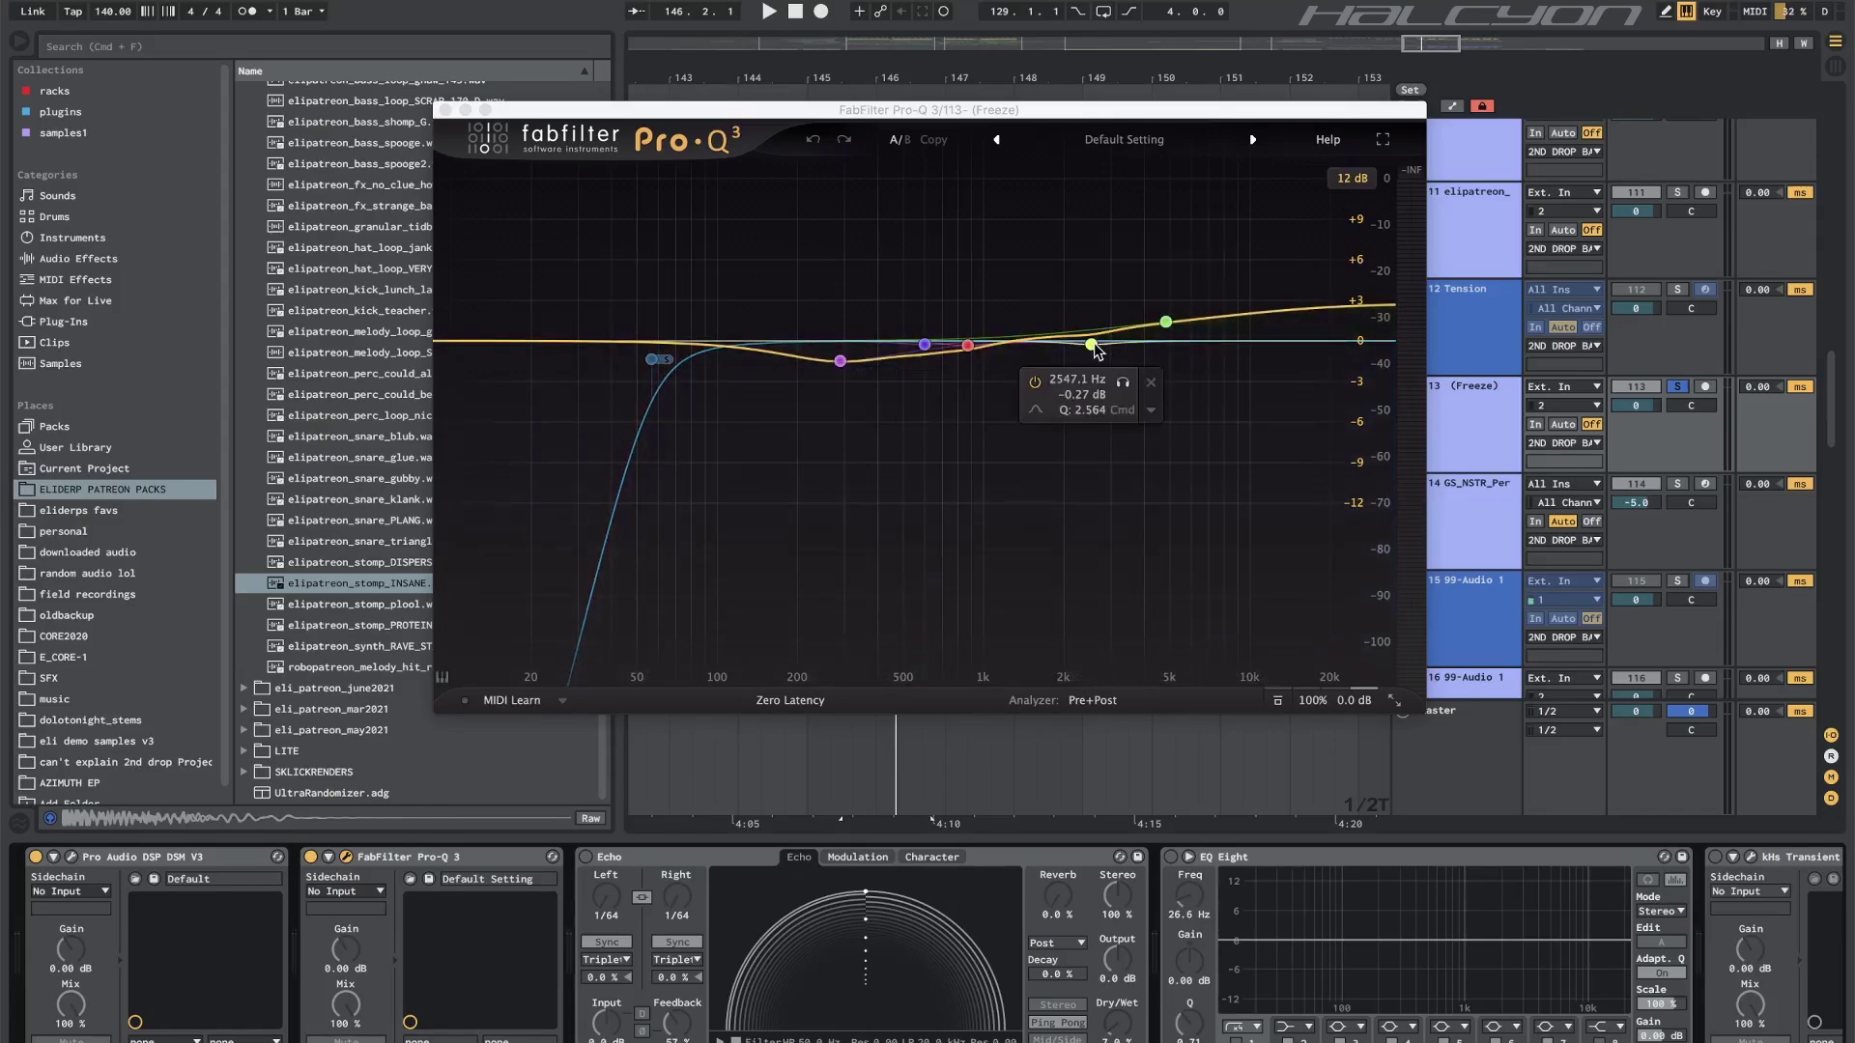
pyautogui.press('space')
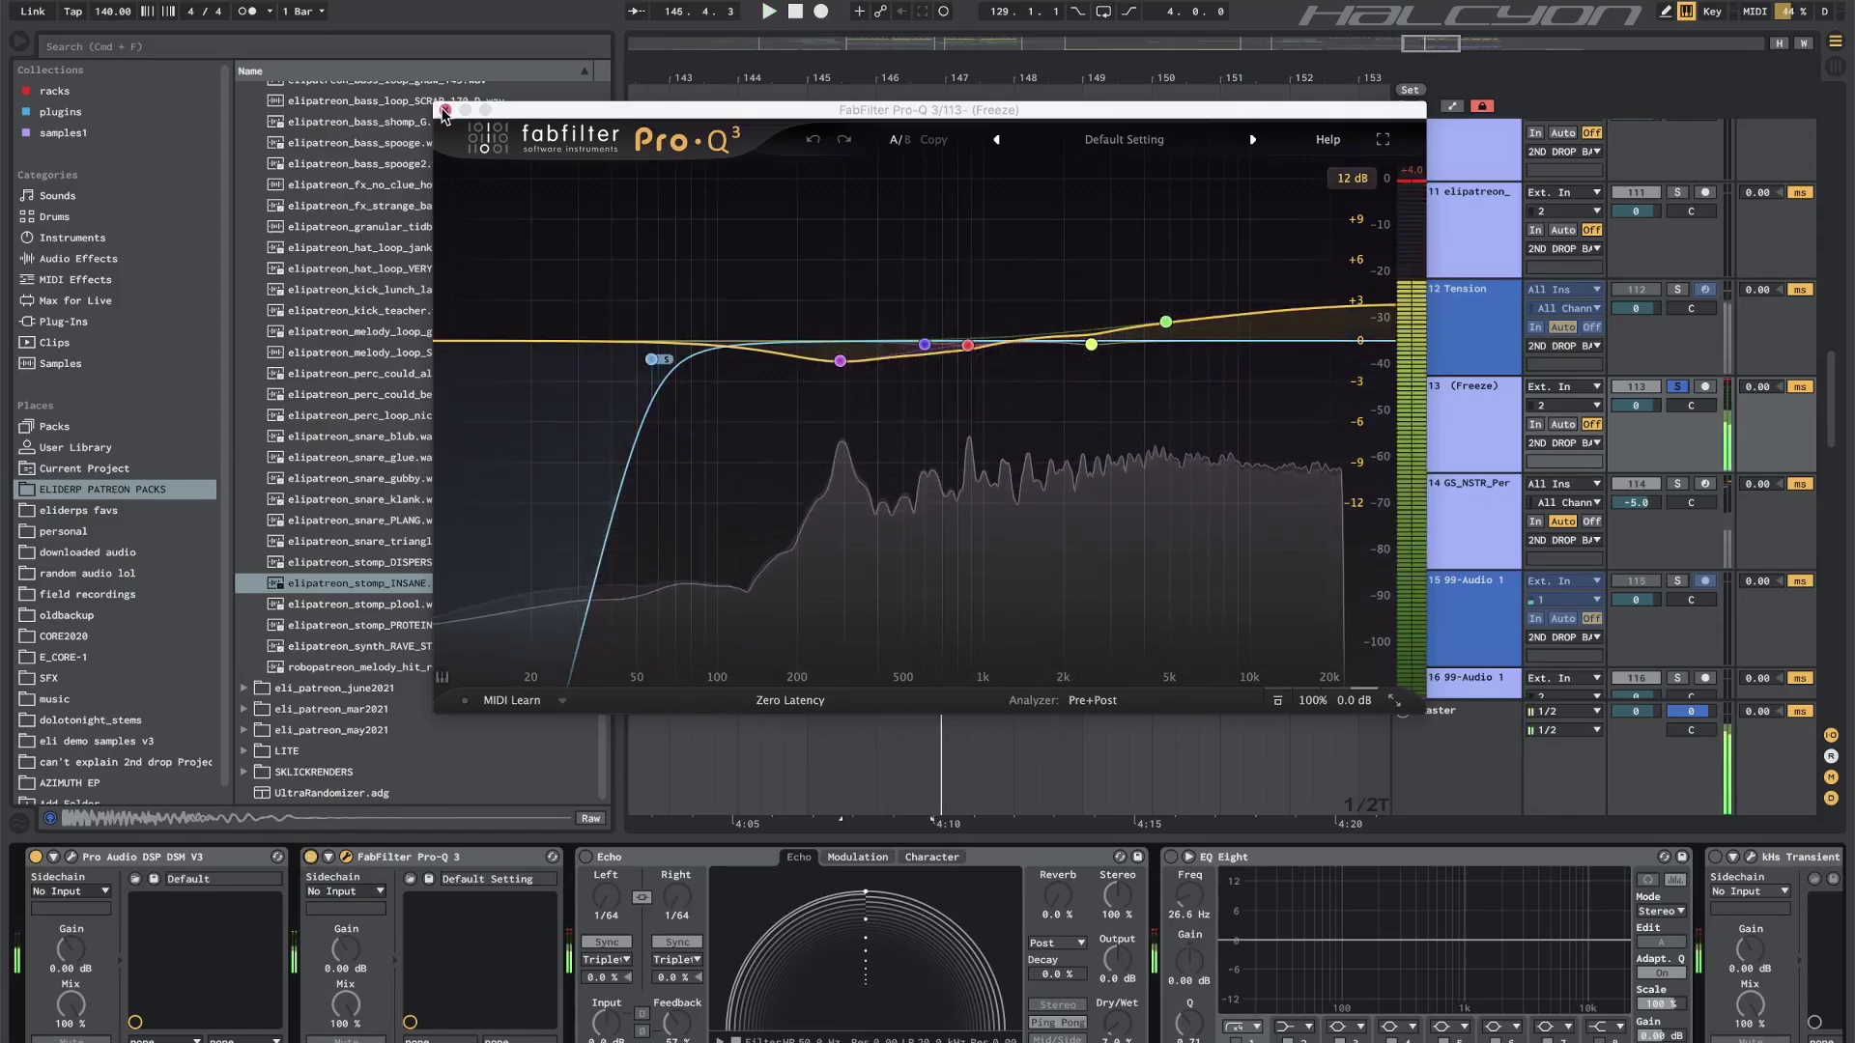
pyautogui.click(445, 110)
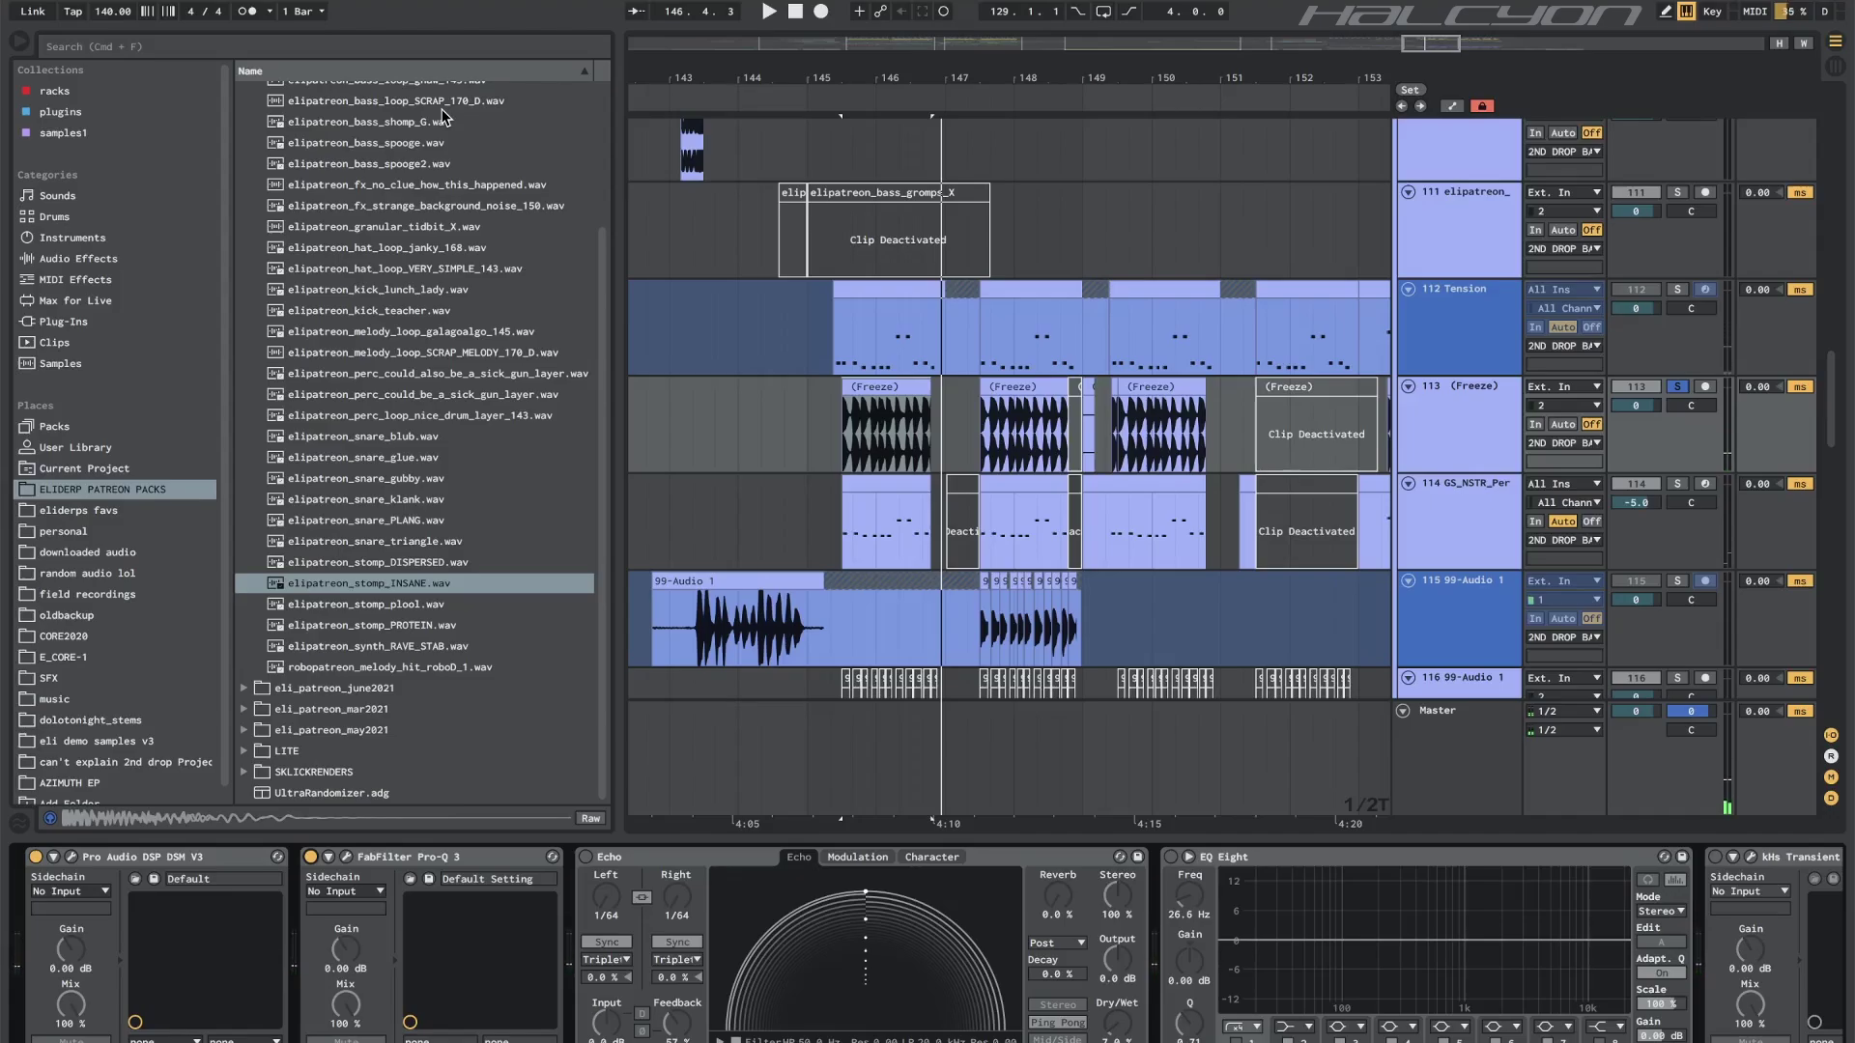
# Enable Echo on the frozen track and play the clip through it.
pyautogui.click(586, 857)
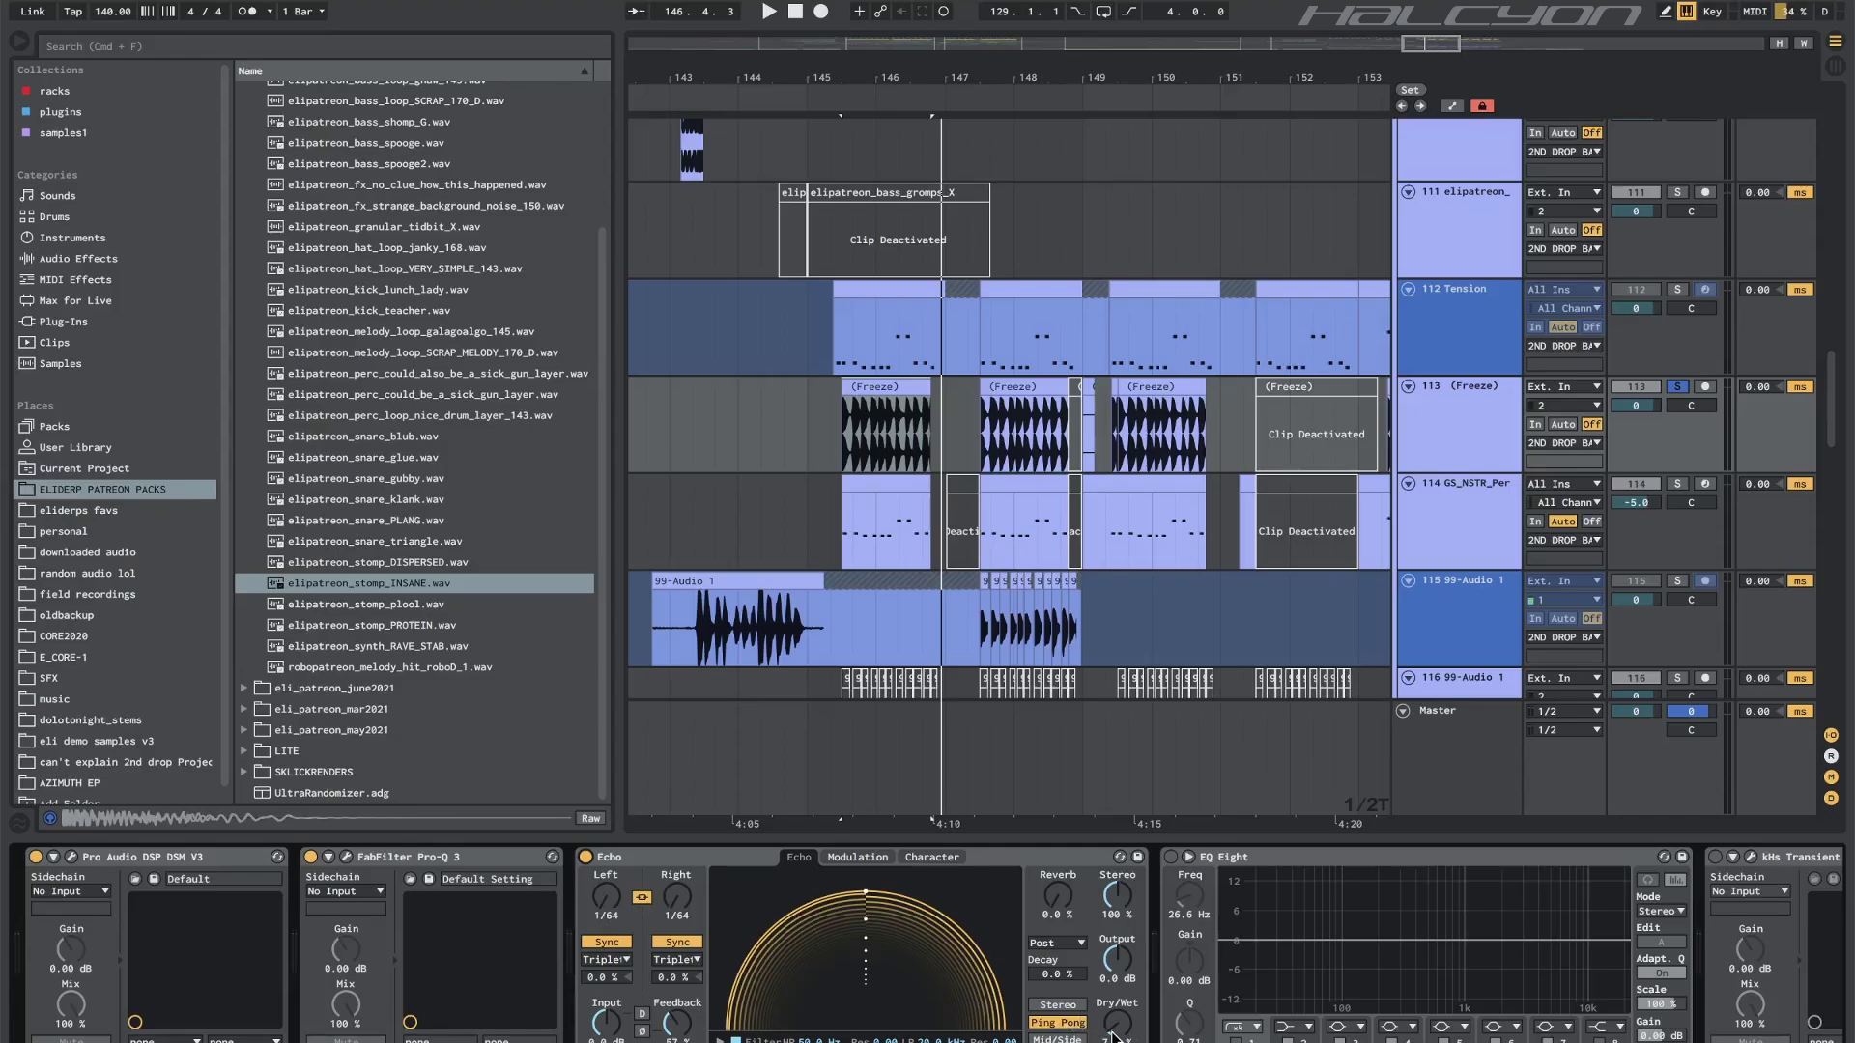
pyautogui.press('space')
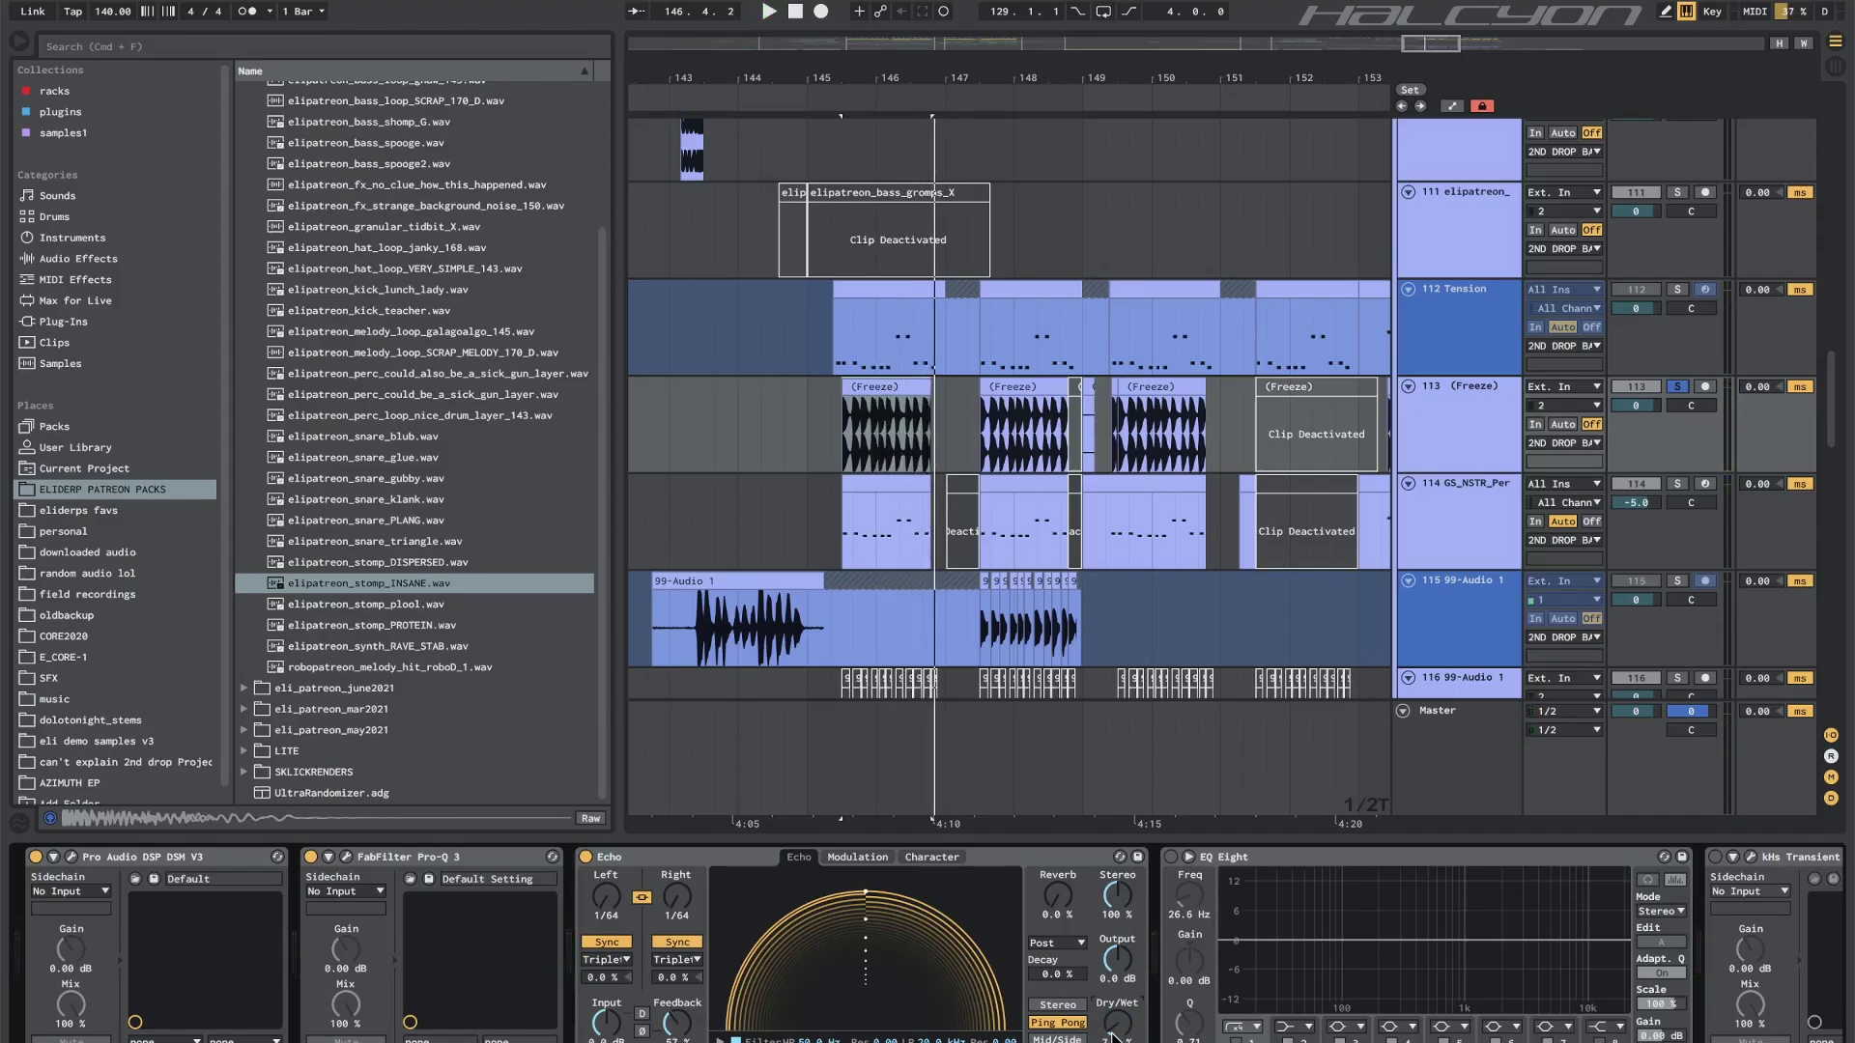
# Enable kHs Transient Shaper on frozen track 113, inspect its attack and sustain settings, and play the clip through it.
pyautogui.hscroll(3, 1113, 1036)
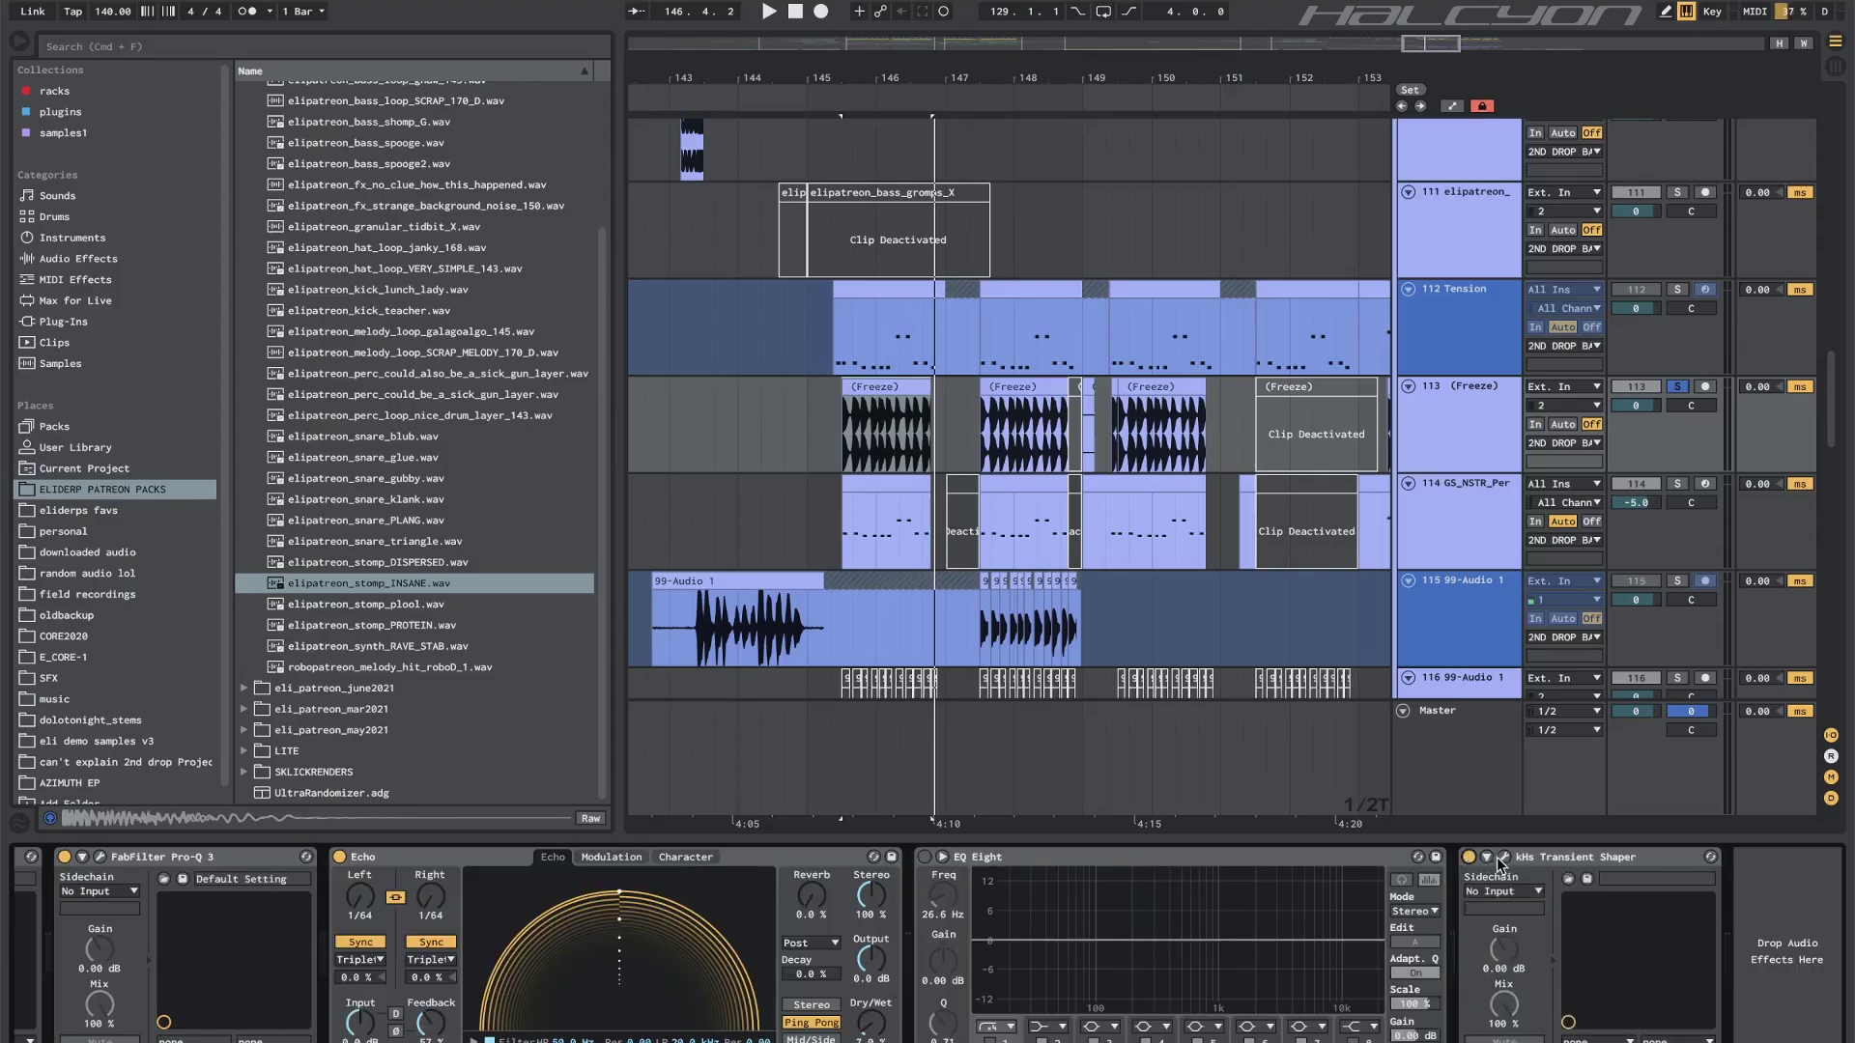
pyautogui.click(1504, 857)
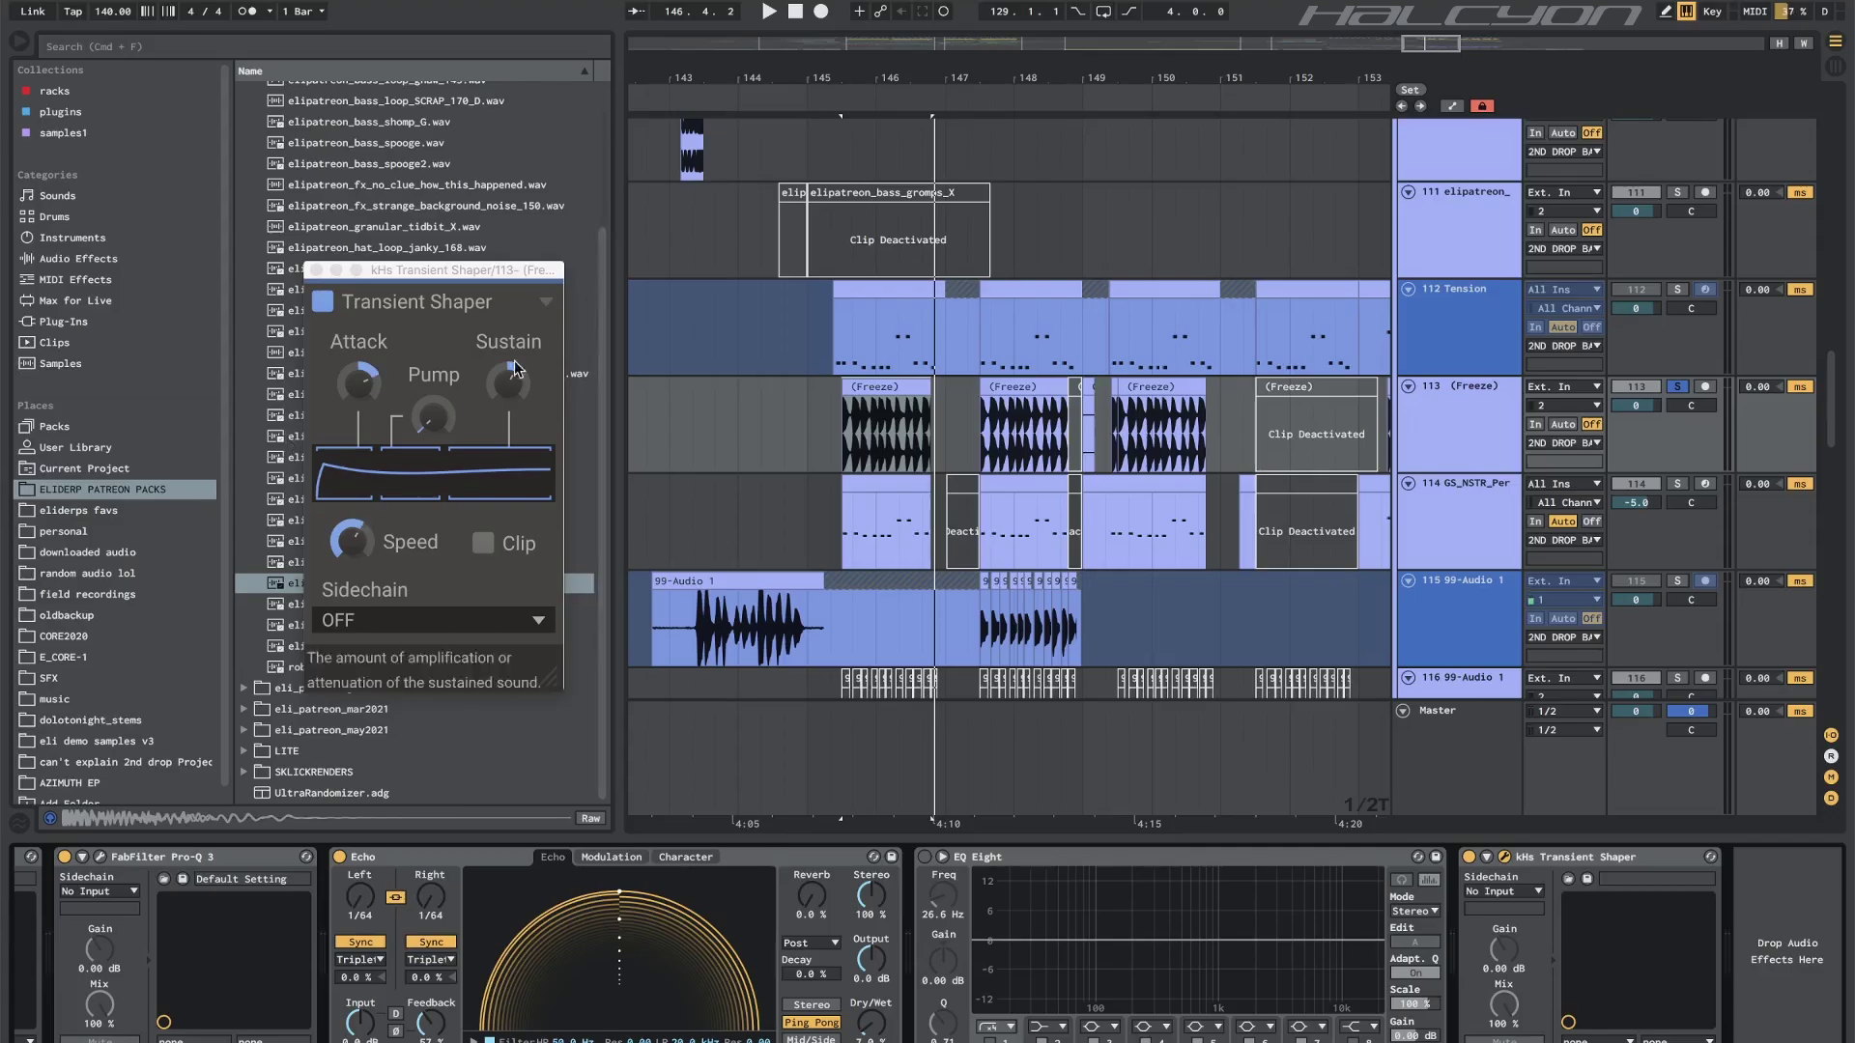
pyautogui.press('space')
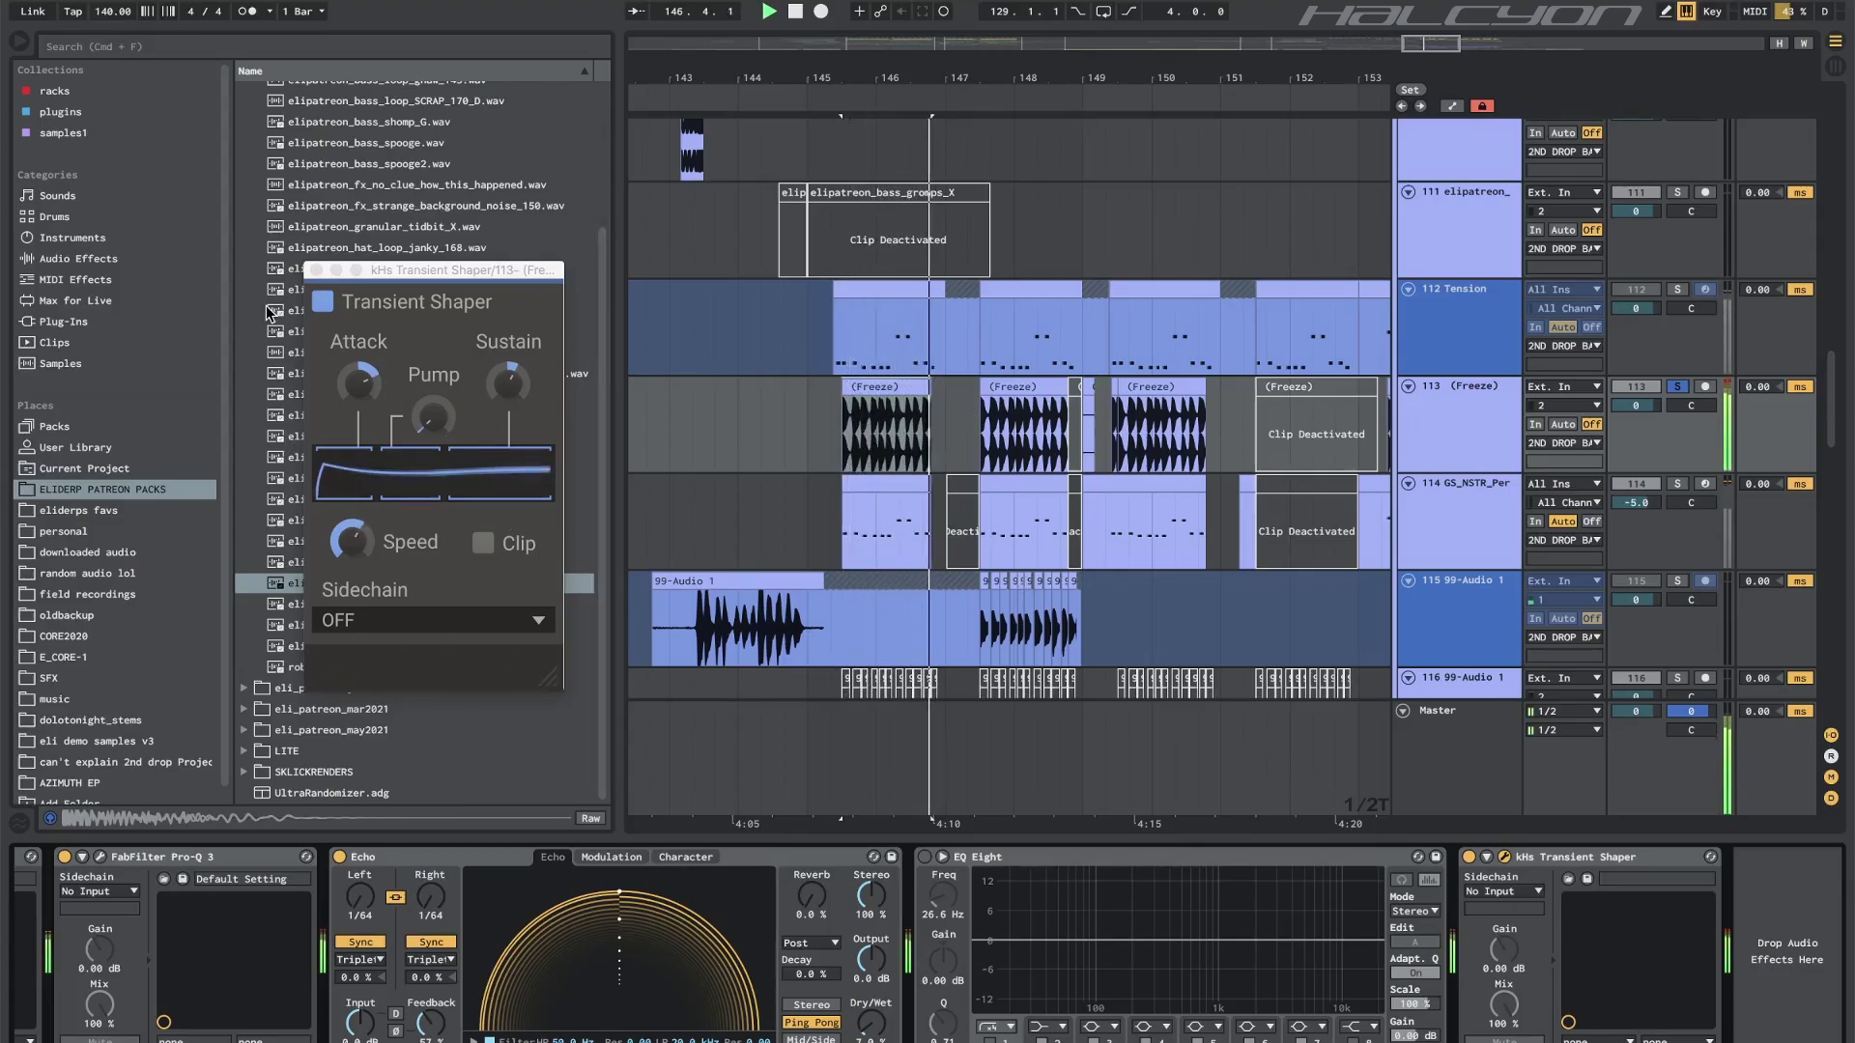
pyautogui.click(317, 270)
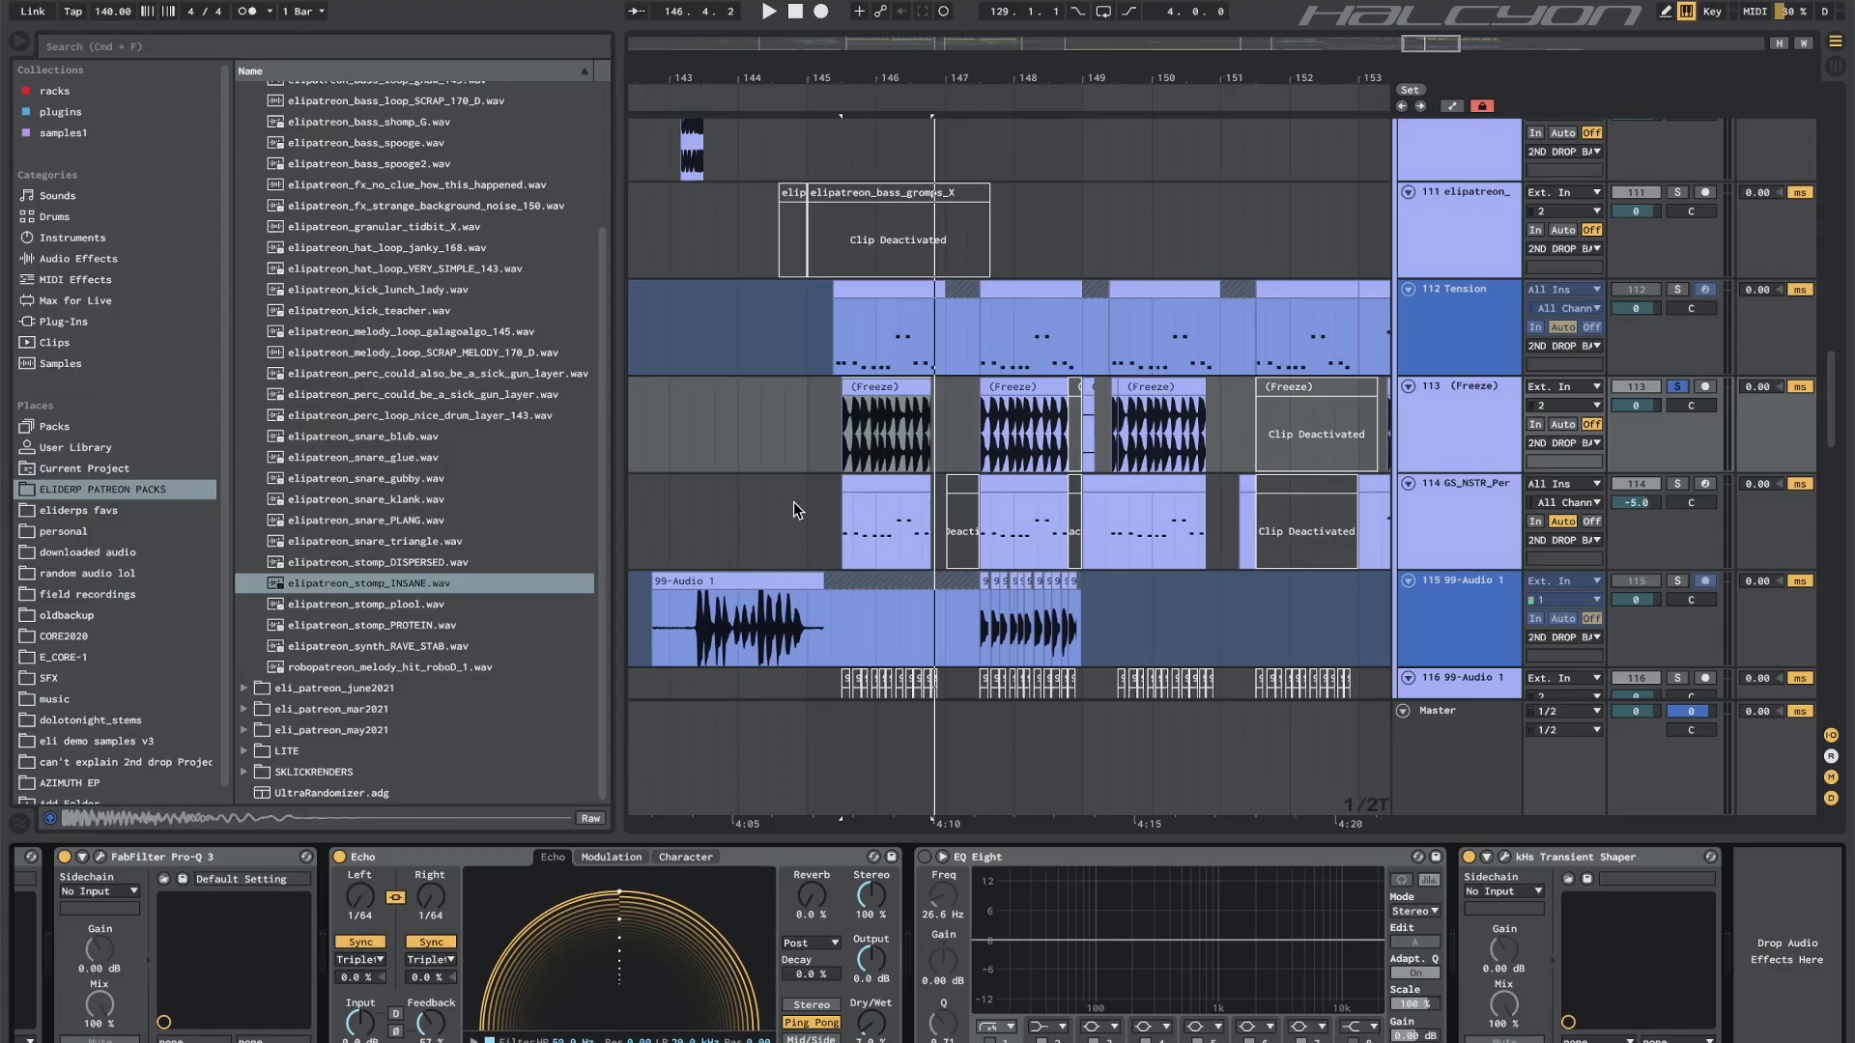
# Solo track 114 and play its first clip while looking over its effects chain.
pyautogui.click(856, 491)
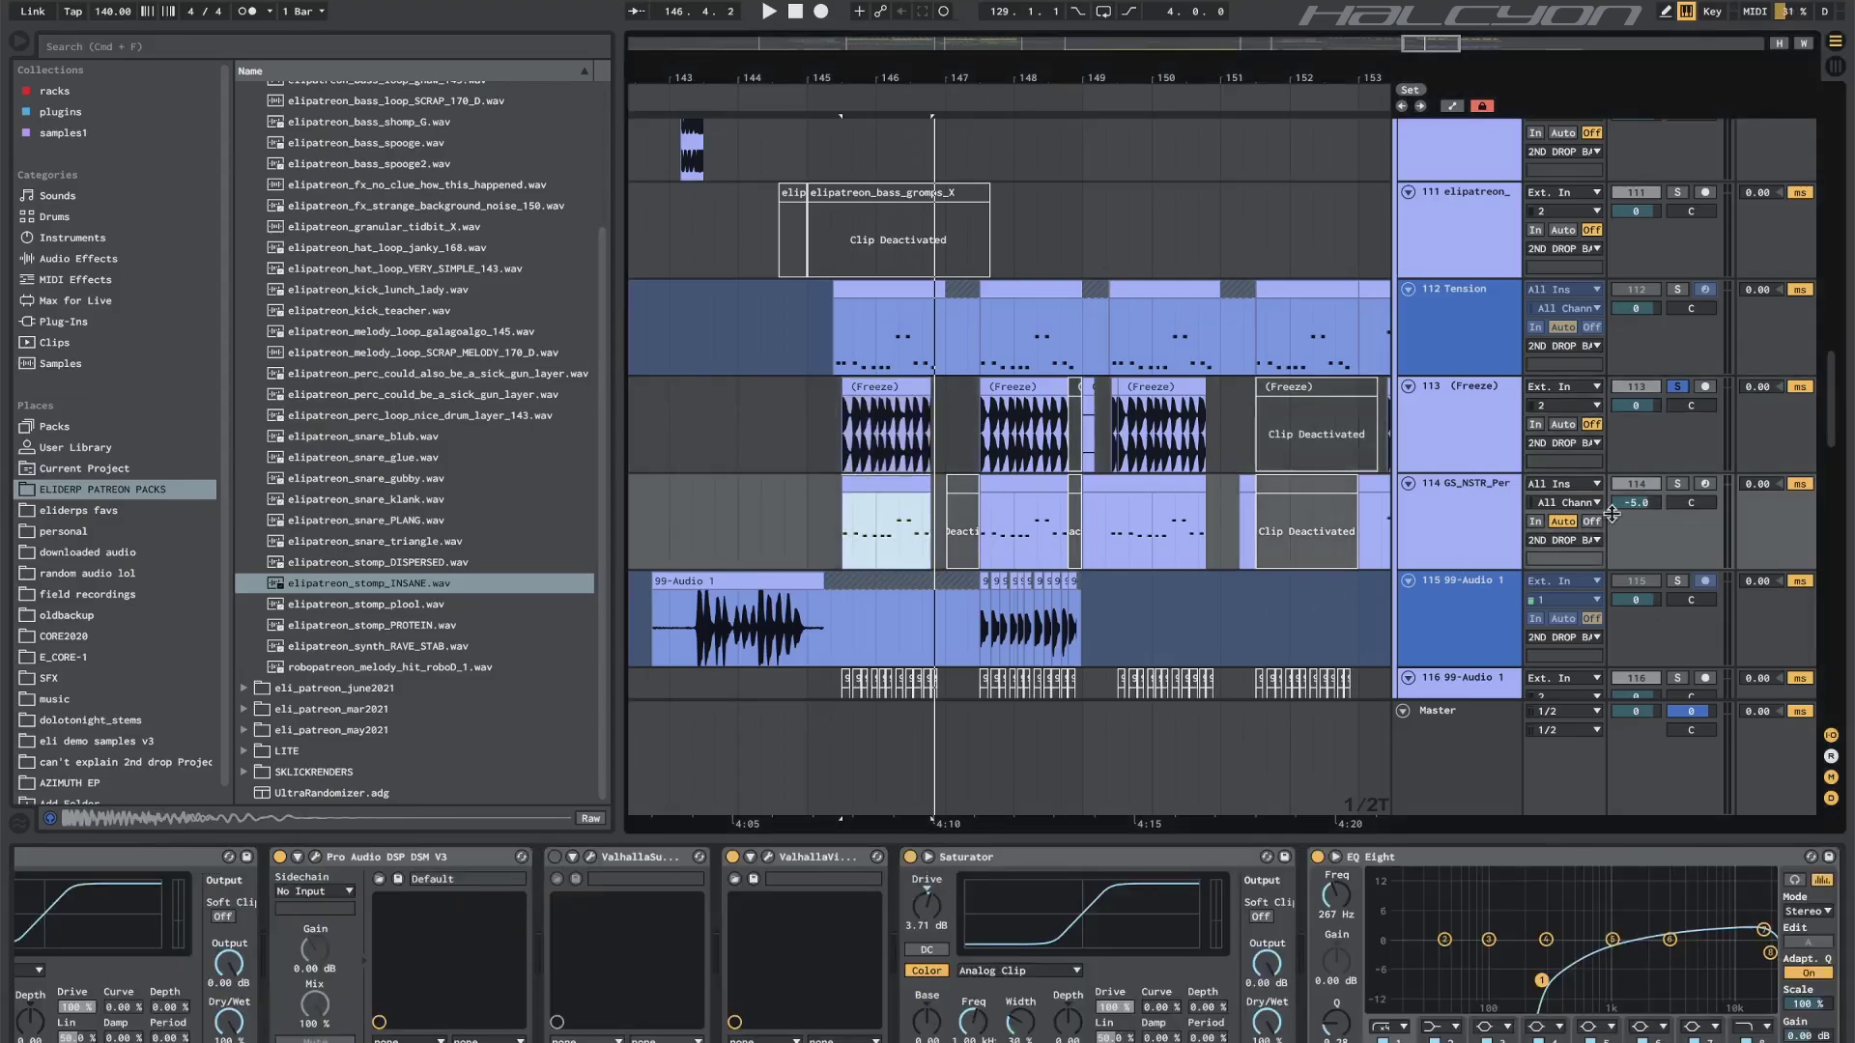
pyautogui.click(1678, 483)
pyautogui.press('space')
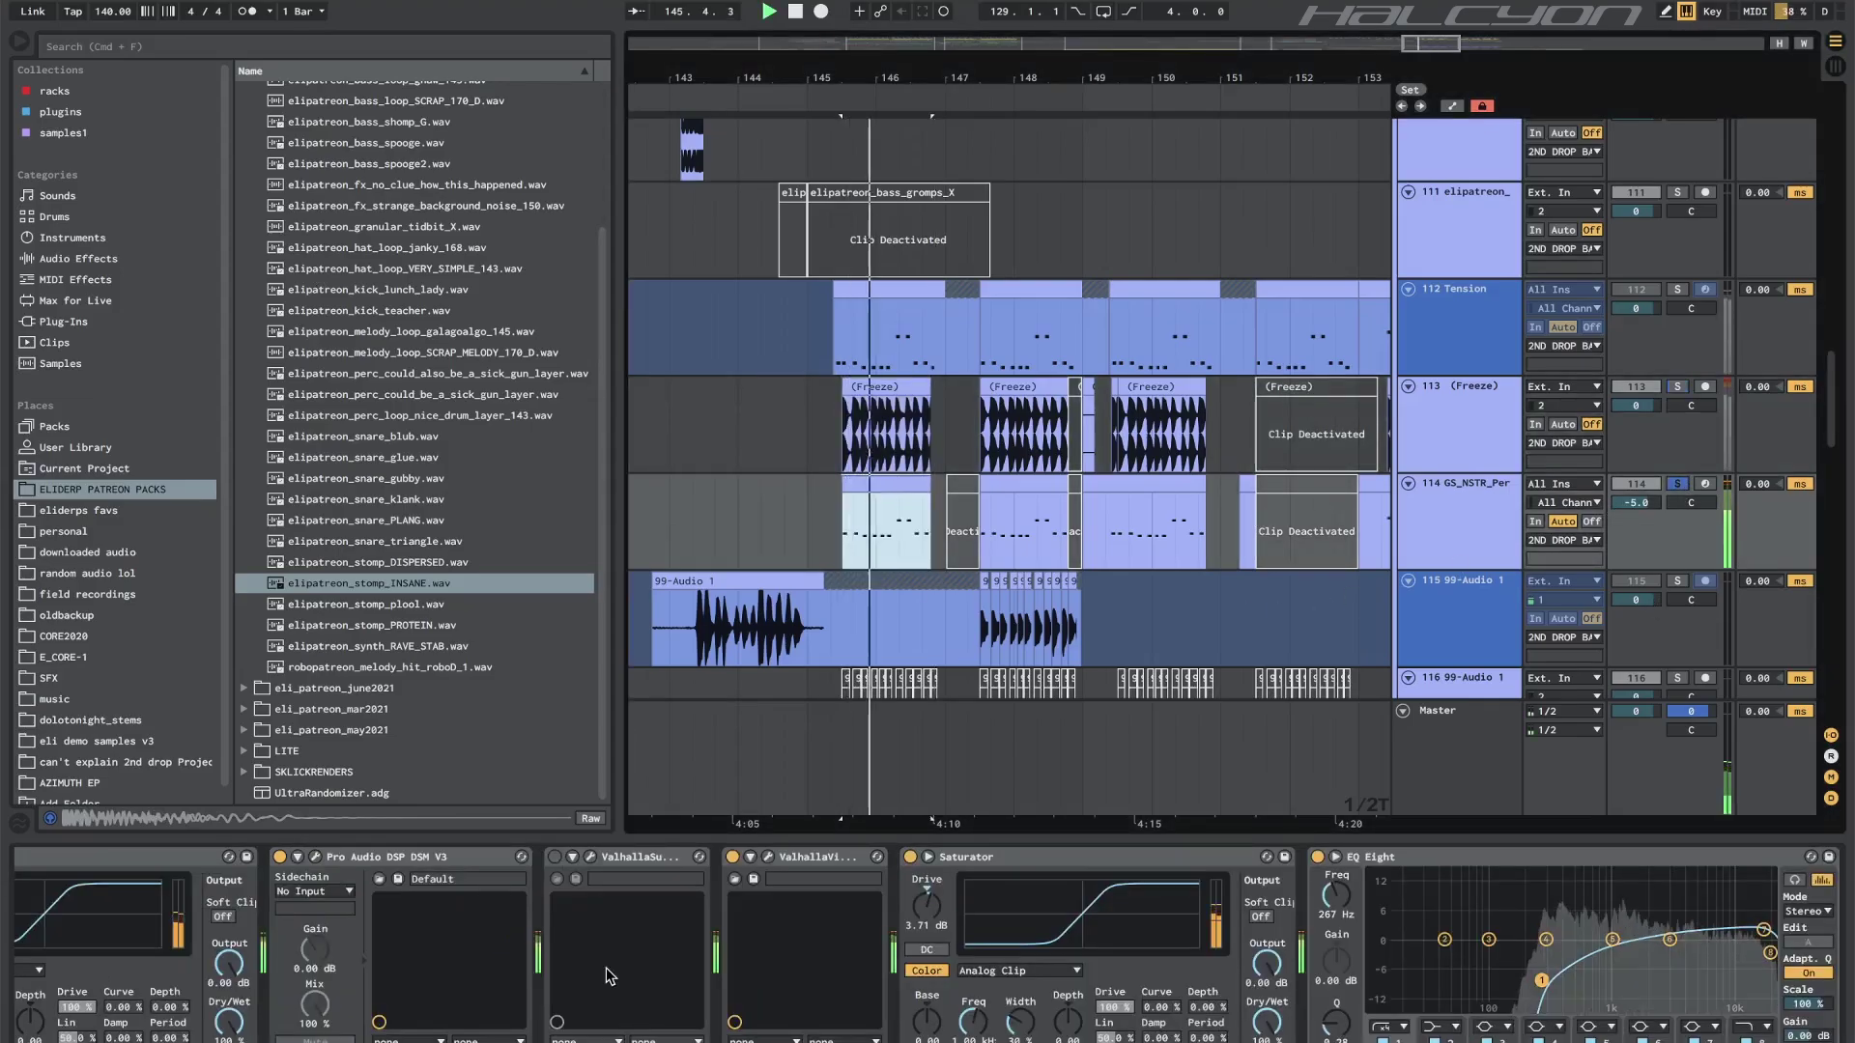
pyautogui.scroll(5, 608, 975)
pyautogui.scroll(-5, 608, 976)
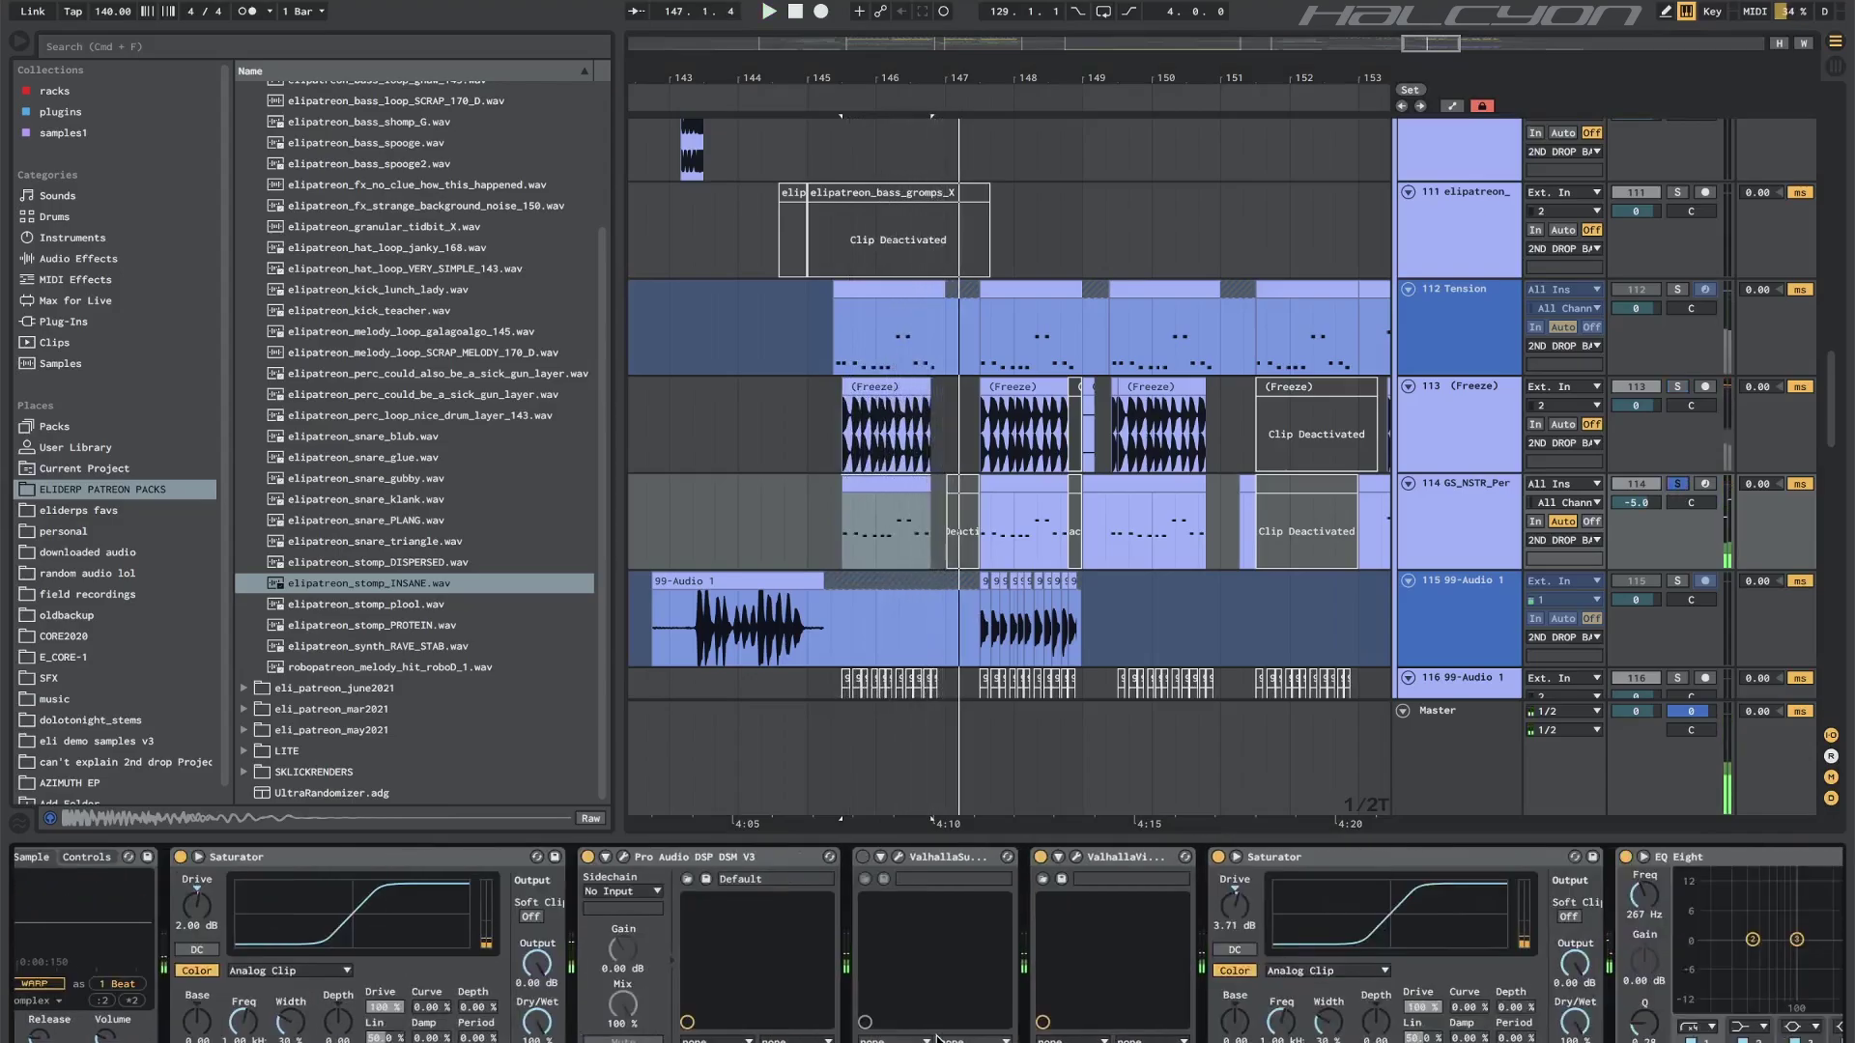
pyautogui.scroll(-5, 937, 1038)
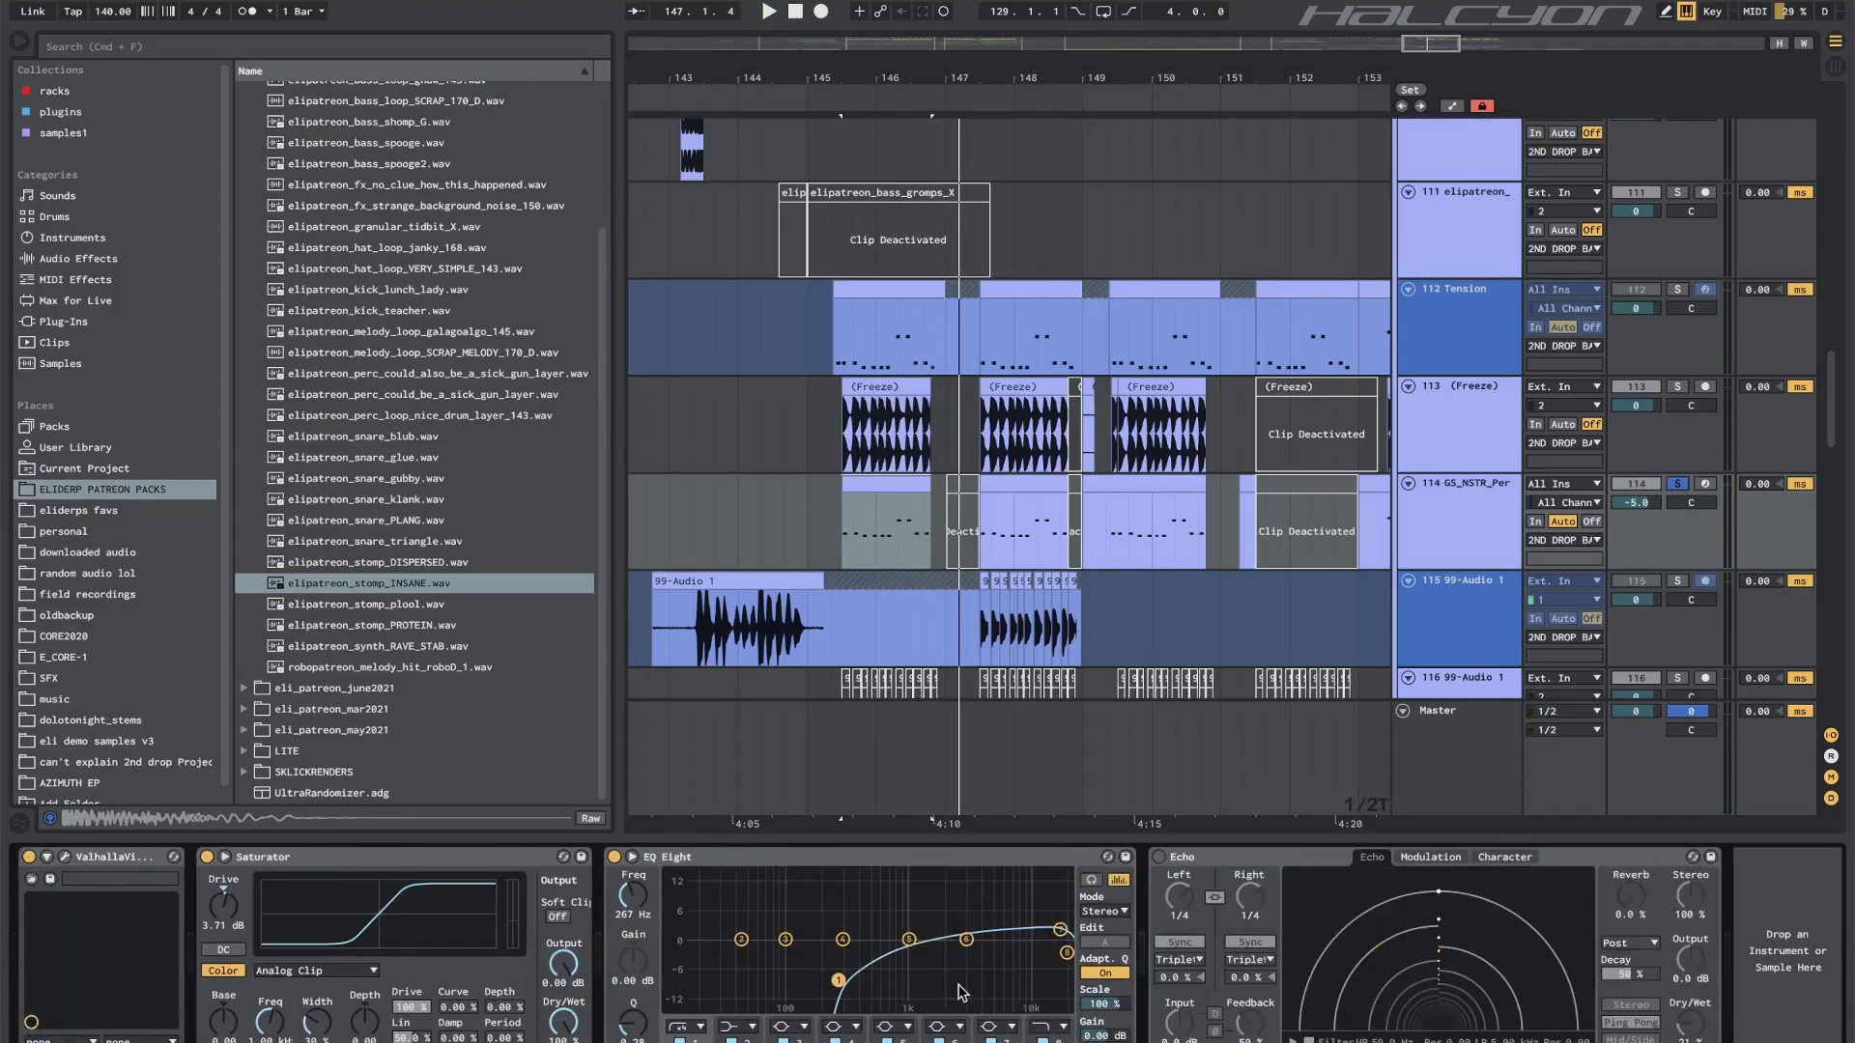
pyautogui.press('space')
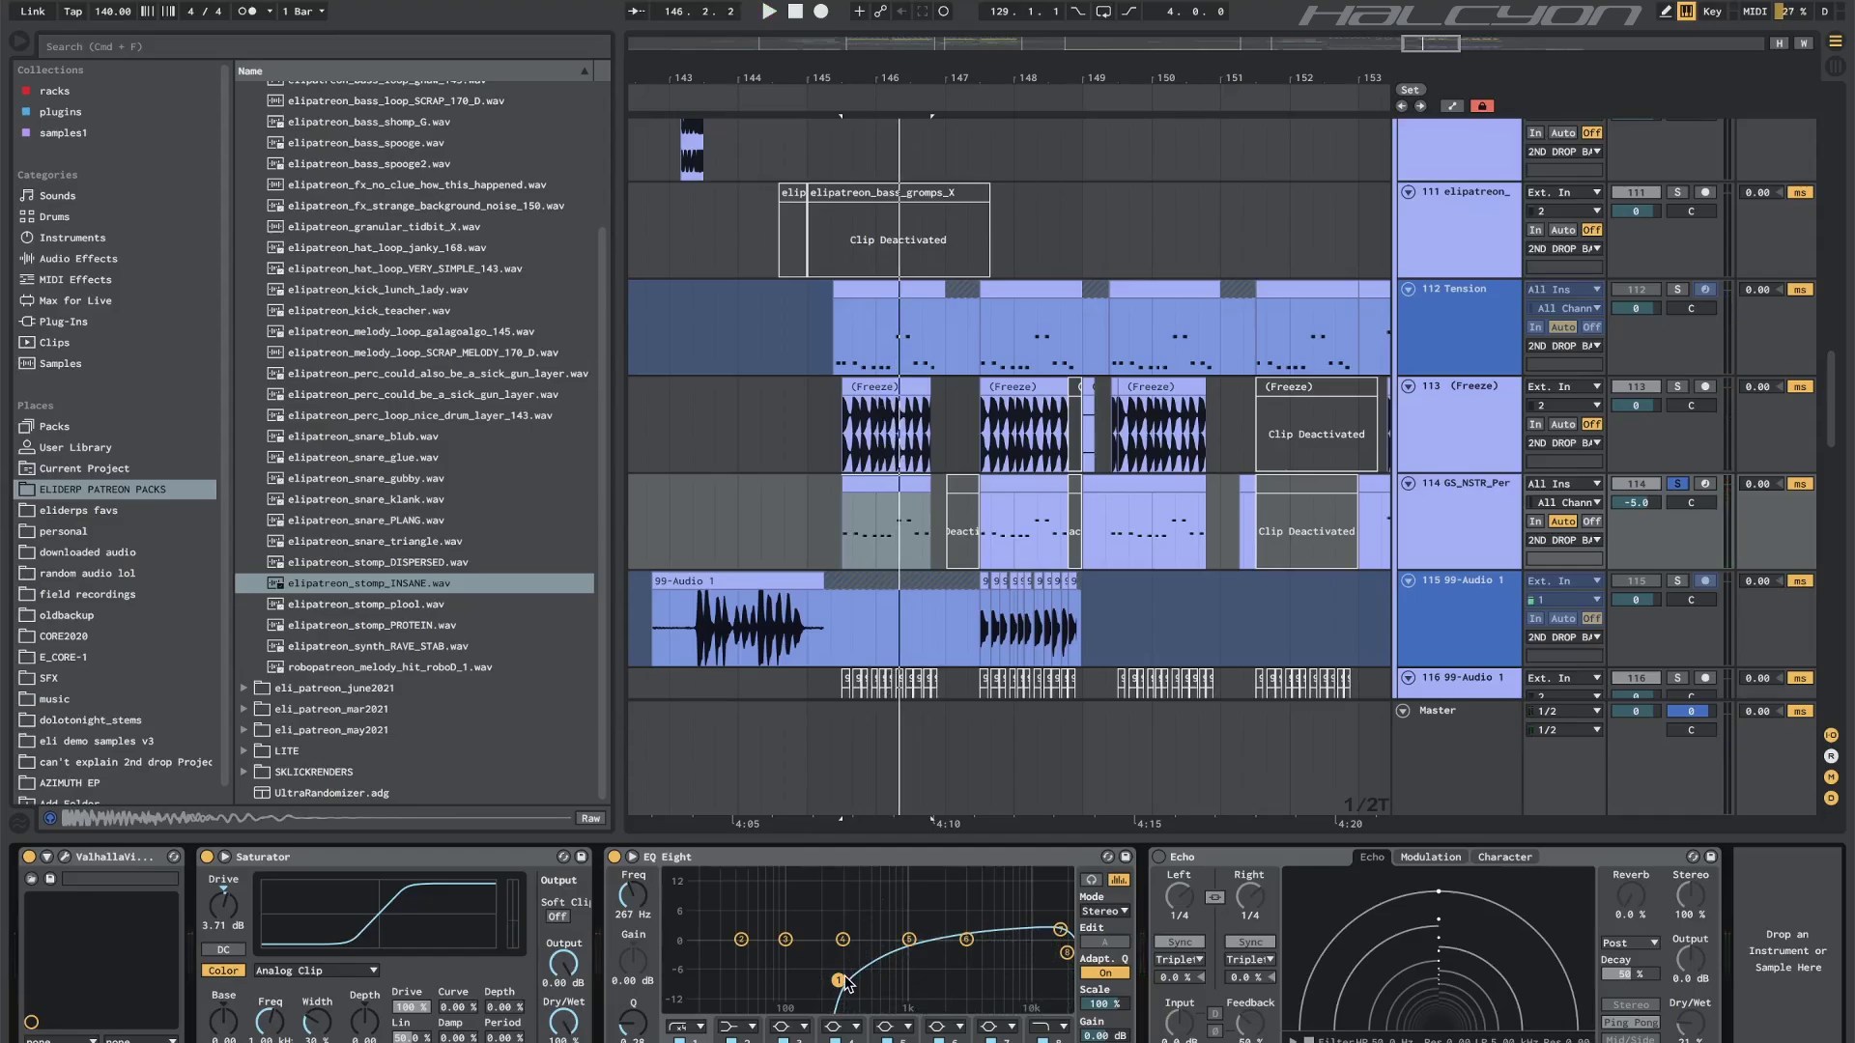
# Review track 114's devices from the sampler to Echo, briefly opening the enabled Valhalla reverb's window.
pyautogui.hscroll(-10, 845, 984)
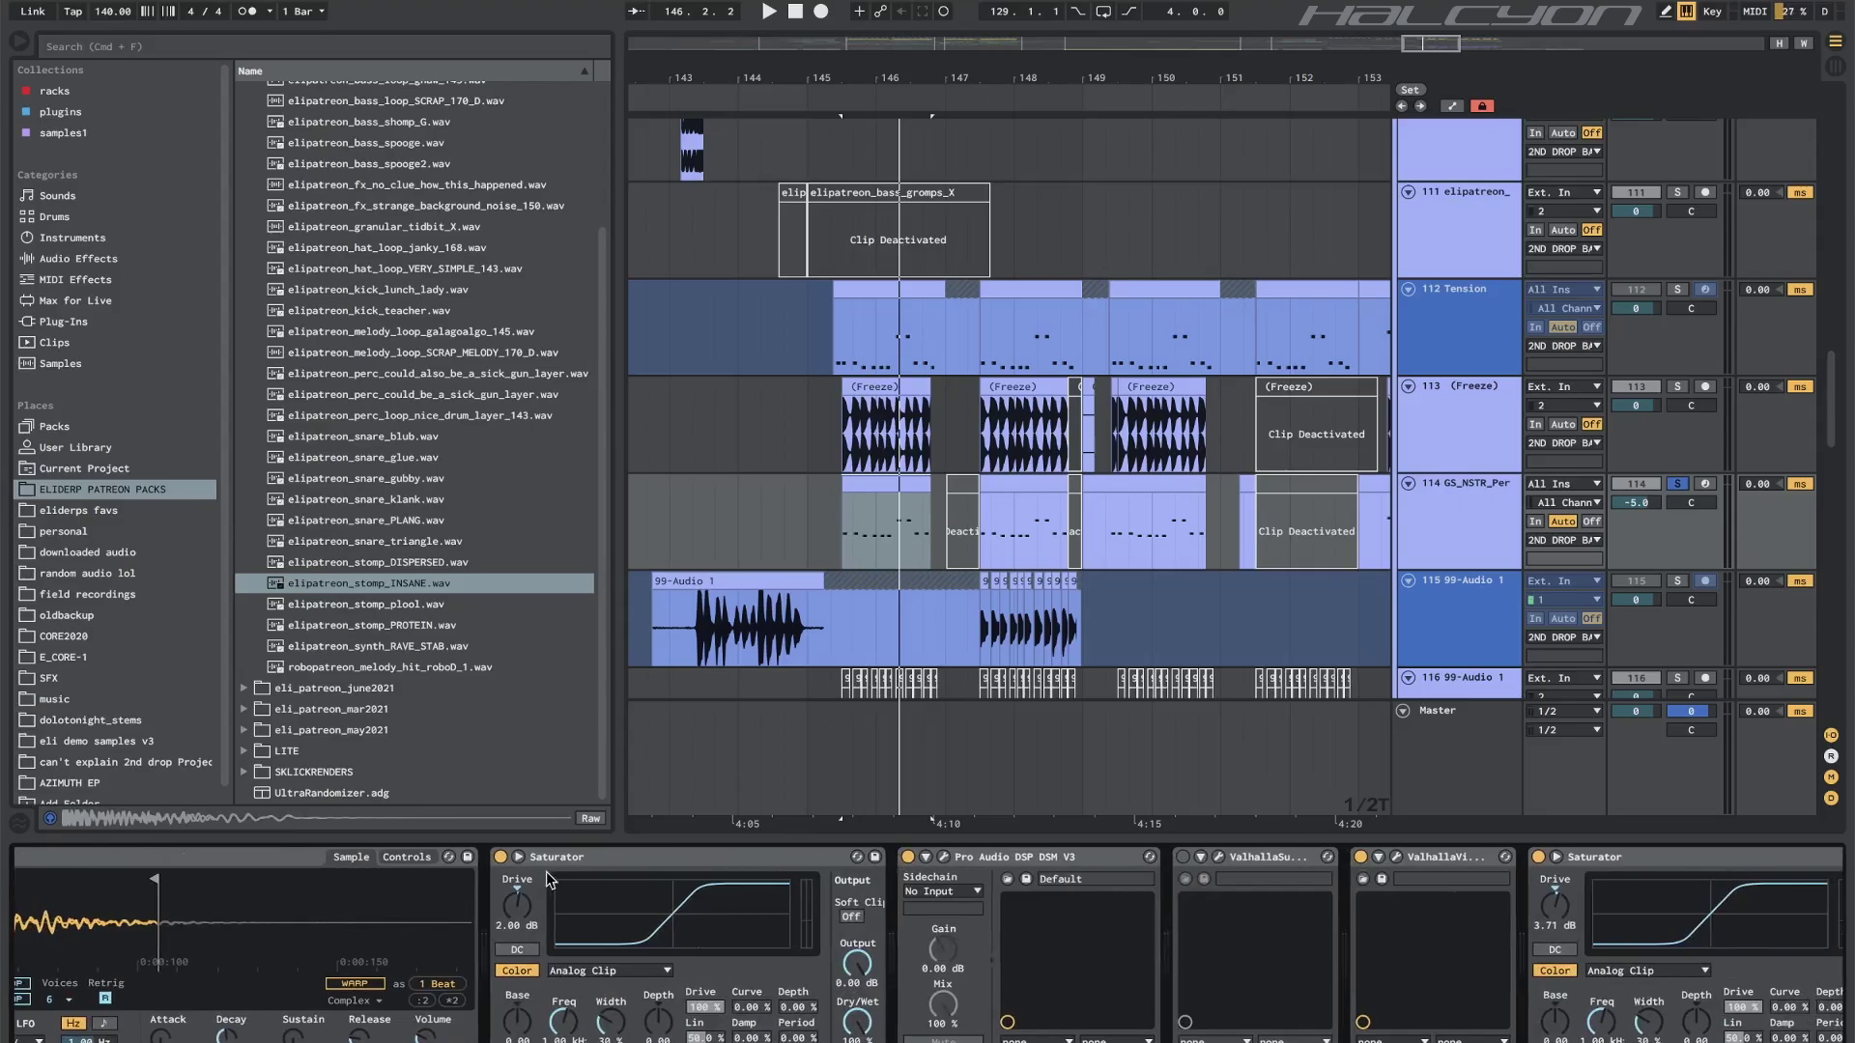
pyautogui.hscroll(10, 768, 855)
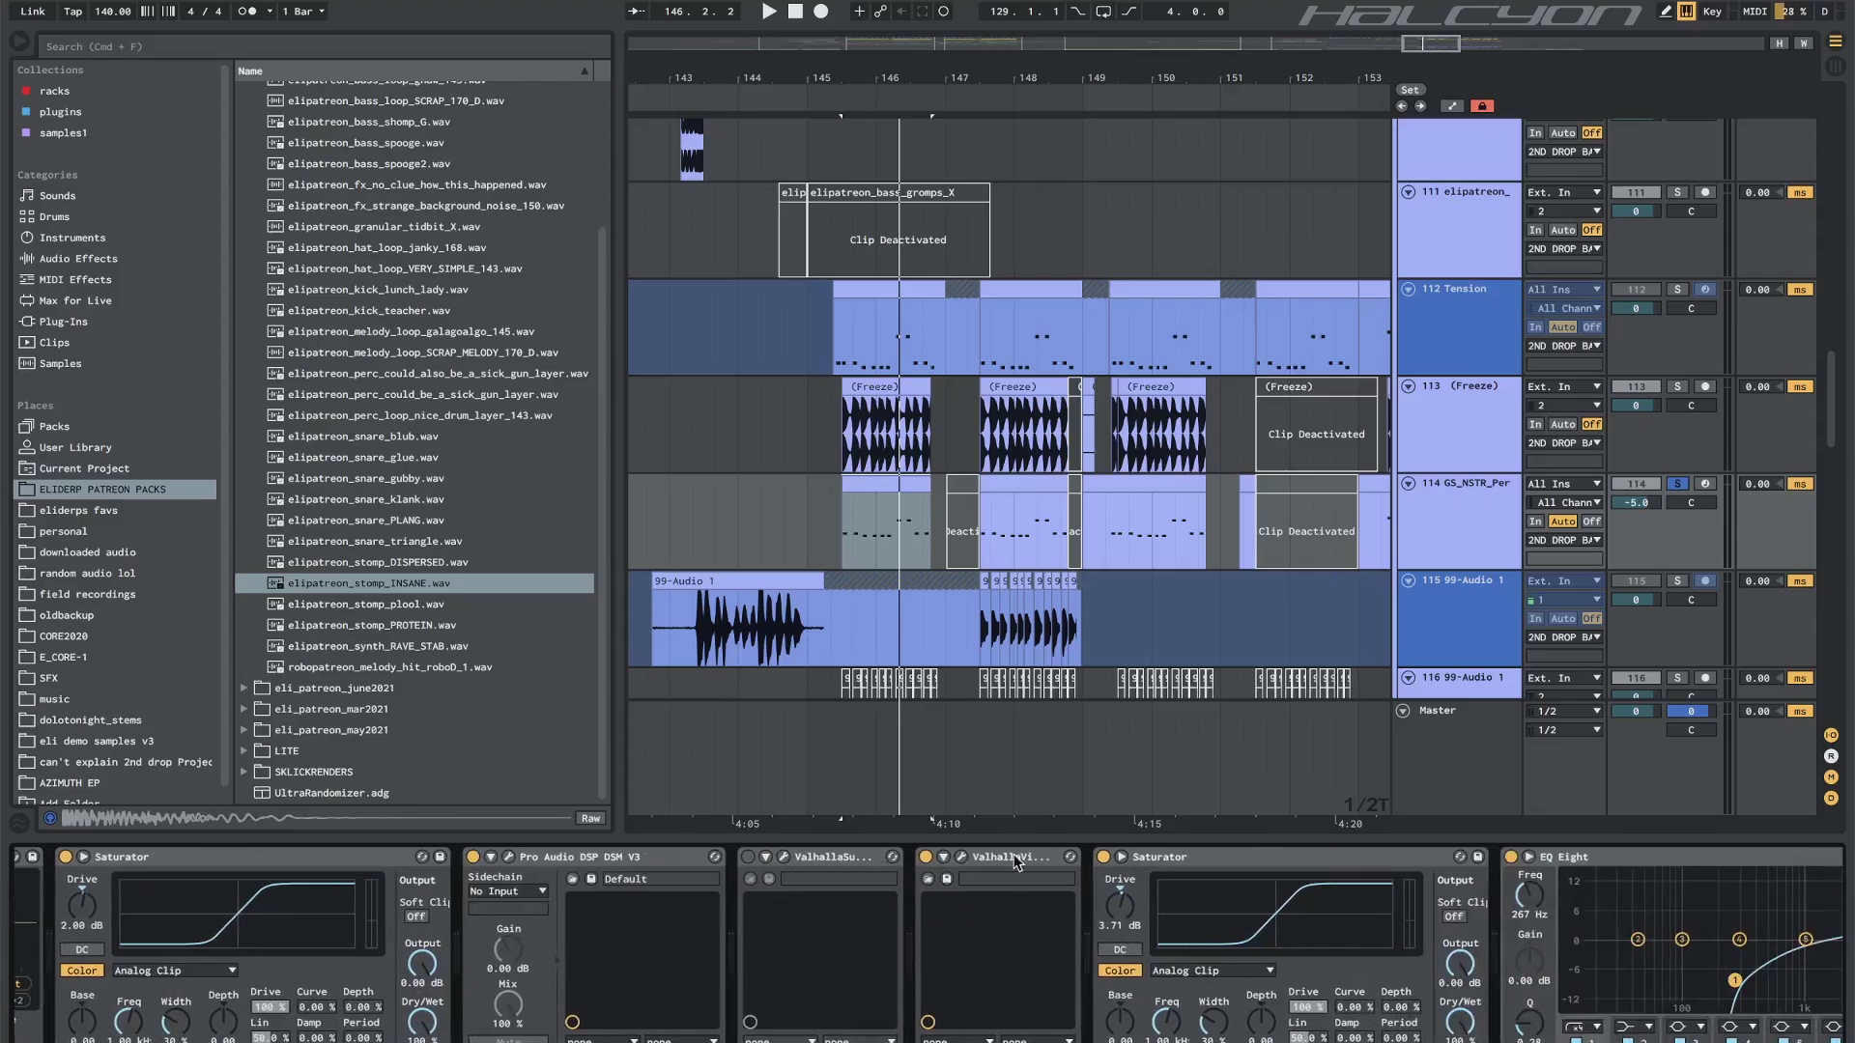
pyautogui.click(961, 857)
pyautogui.click(312, 257)
pyautogui.hscroll(10, 715, 867)
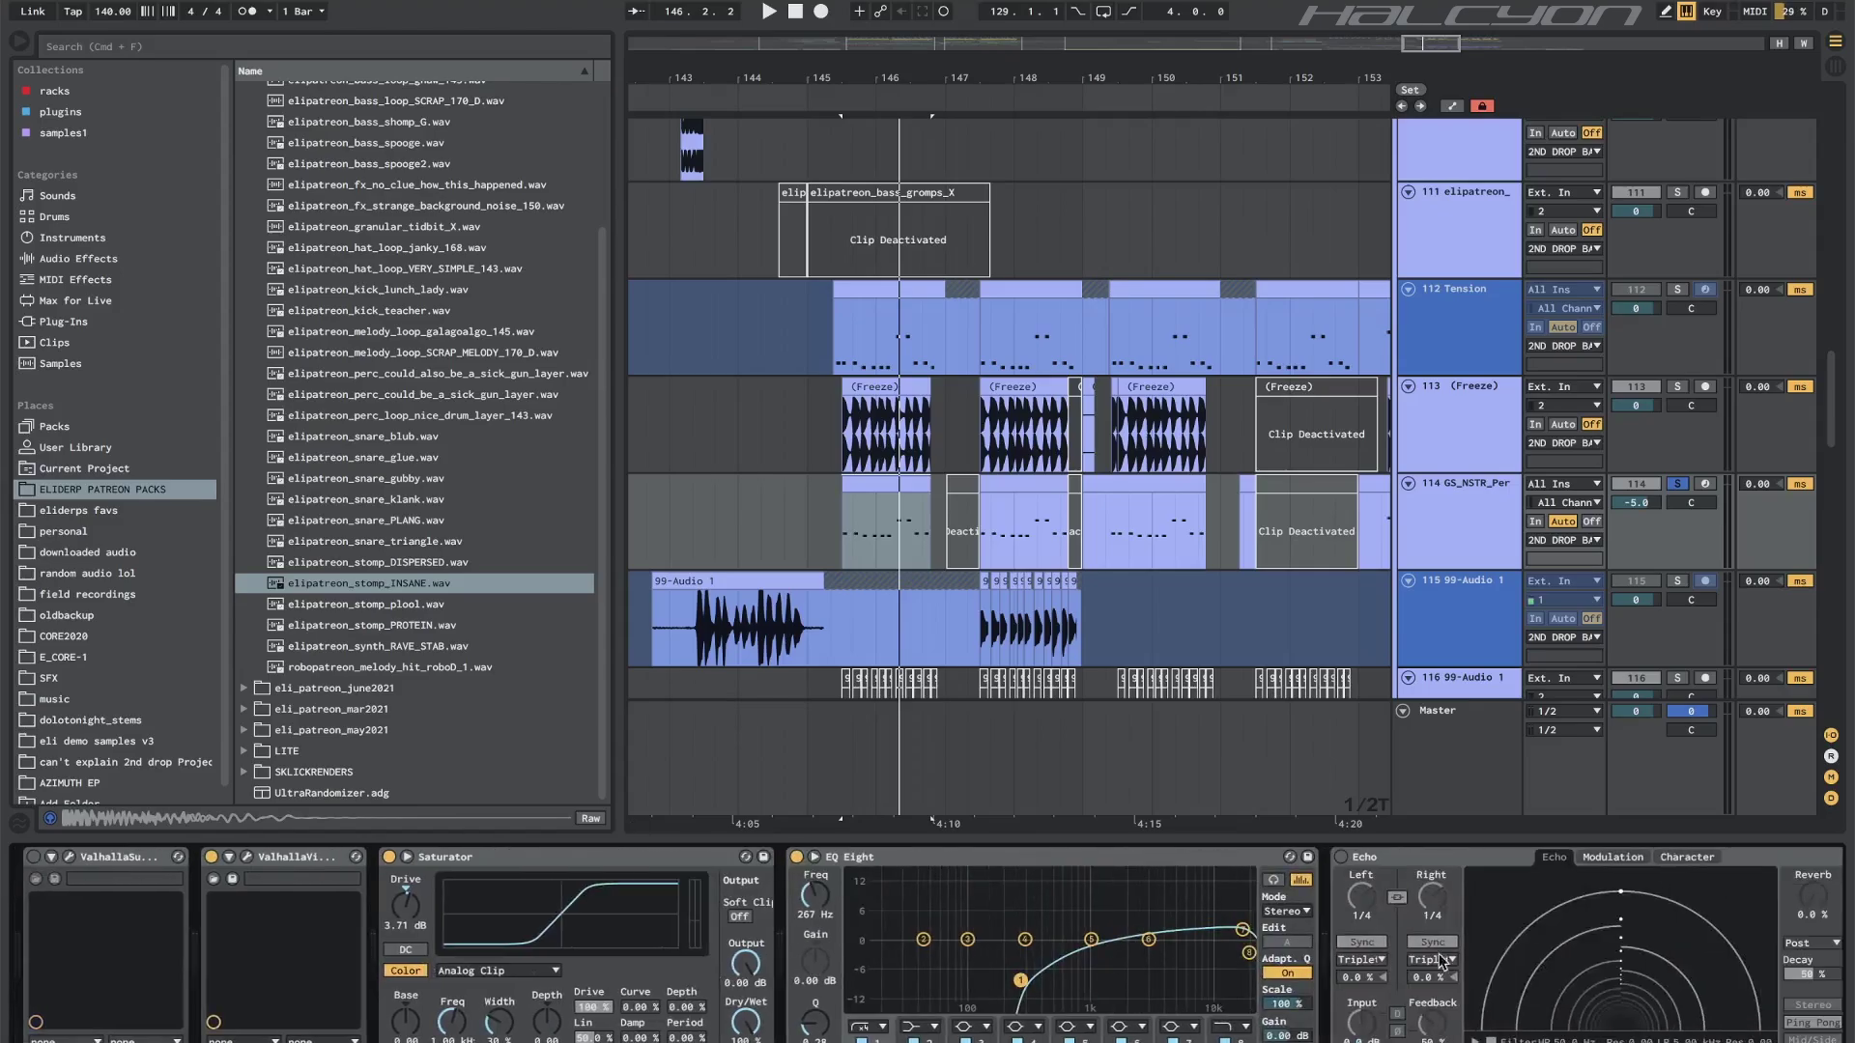
pyautogui.hscroll(5, 1441, 961)
# Find track 127 Instrument farther down the arrangement, solo it and play its first clip.
pyautogui.scroll(-2, 1040, 457)
pyautogui.hscroll(5, 1041, 457)
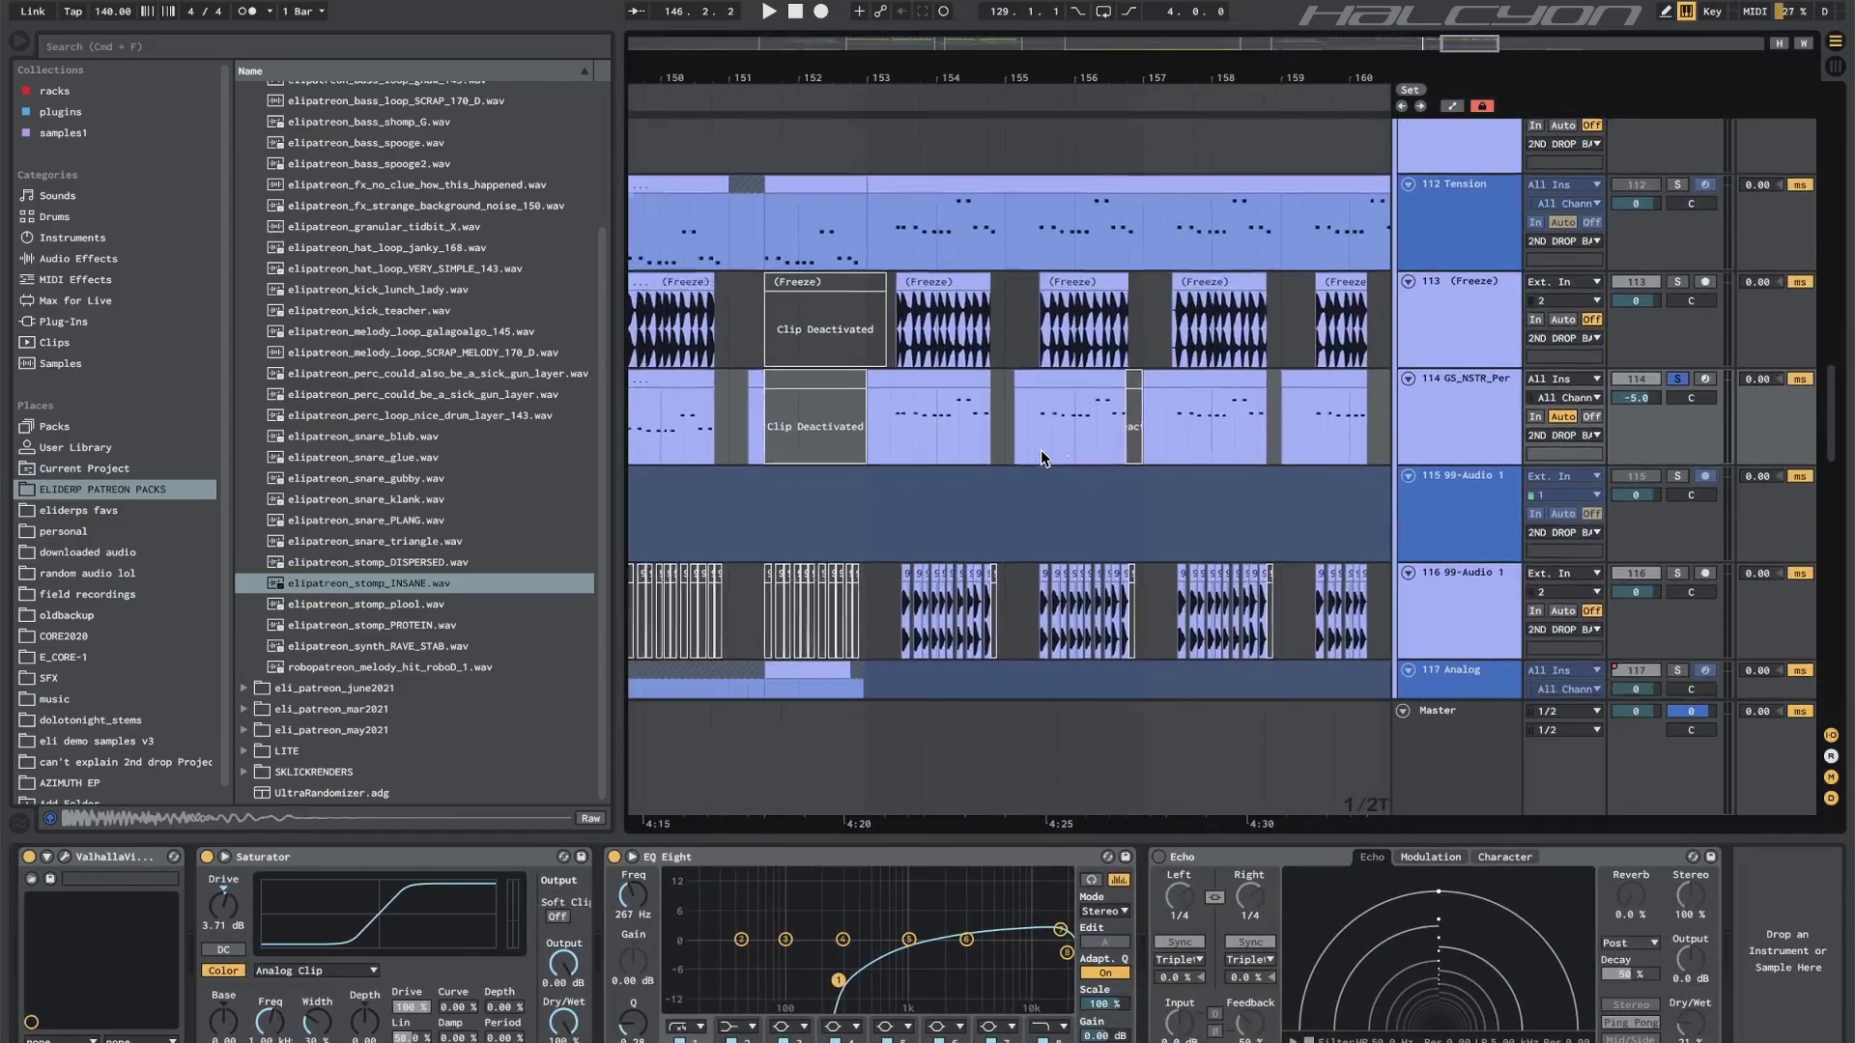
pyautogui.scroll(-10, 1040, 449)
pyautogui.hscroll(-4, 1041, 449)
pyautogui.click(1395, 323)
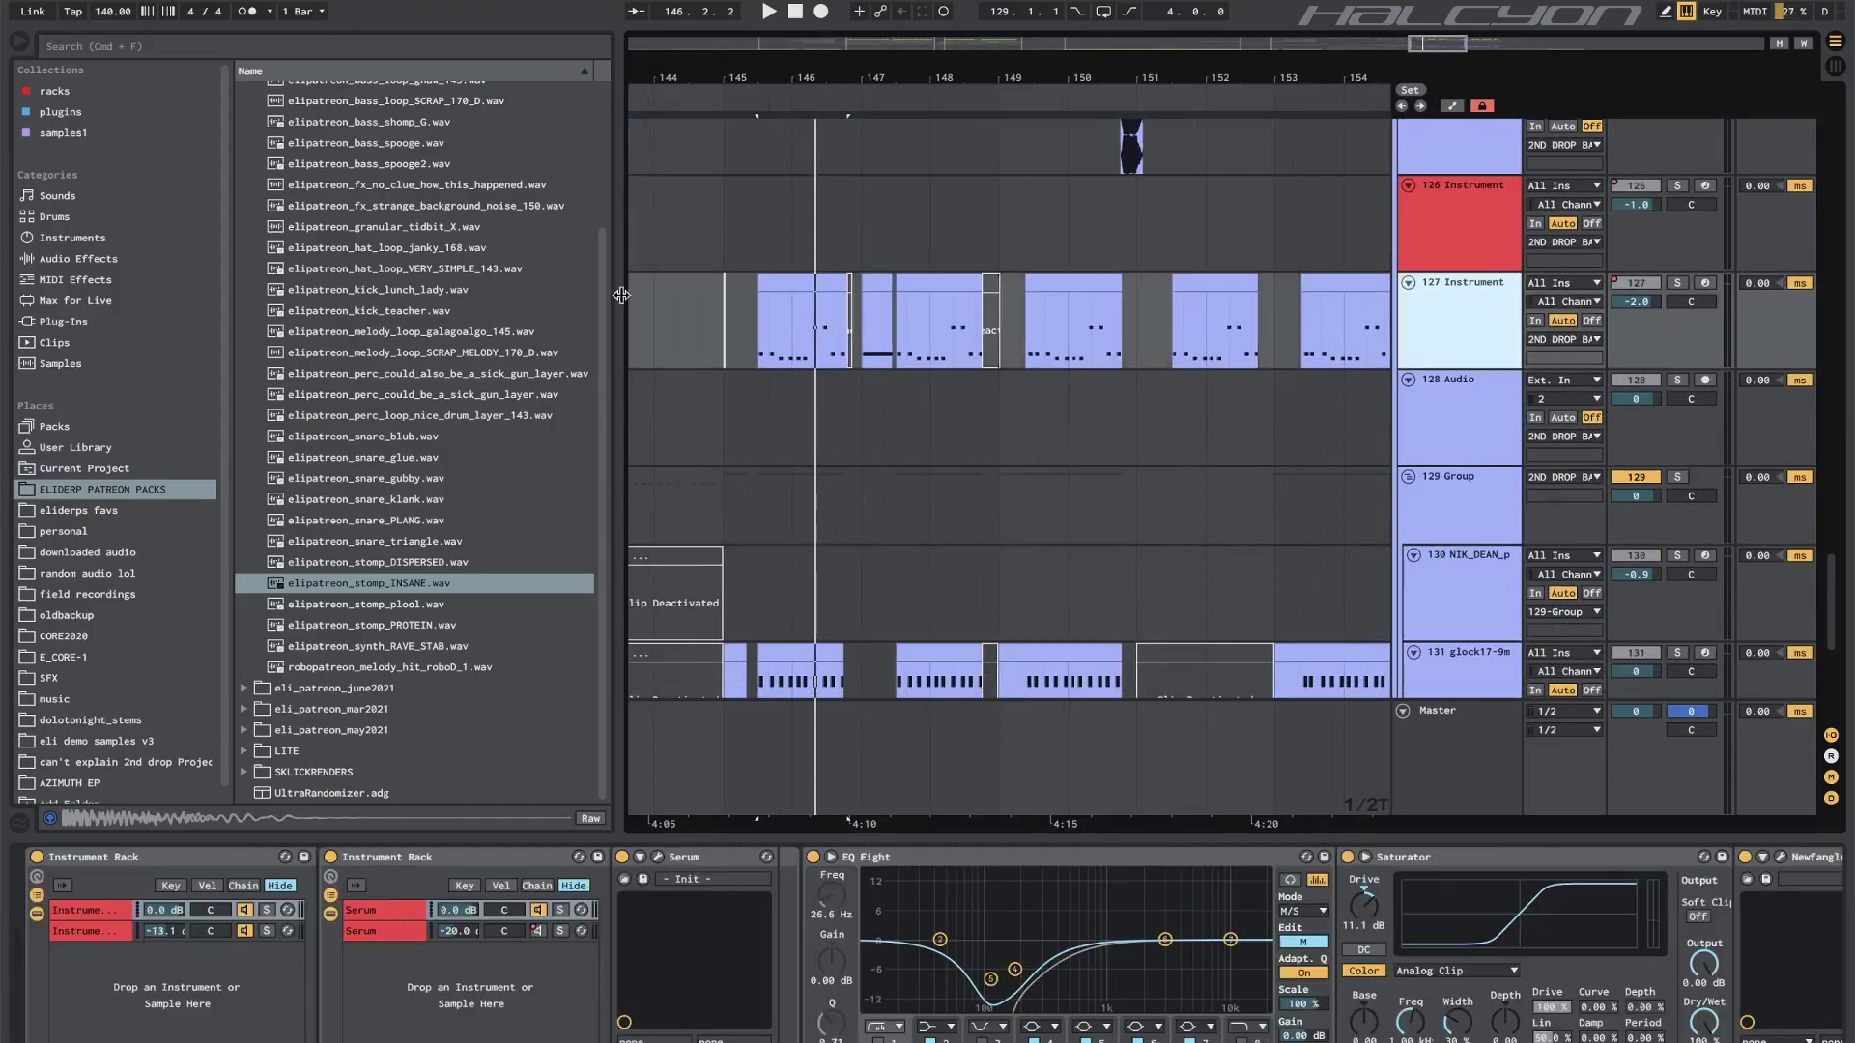
pyautogui.click(806, 281)
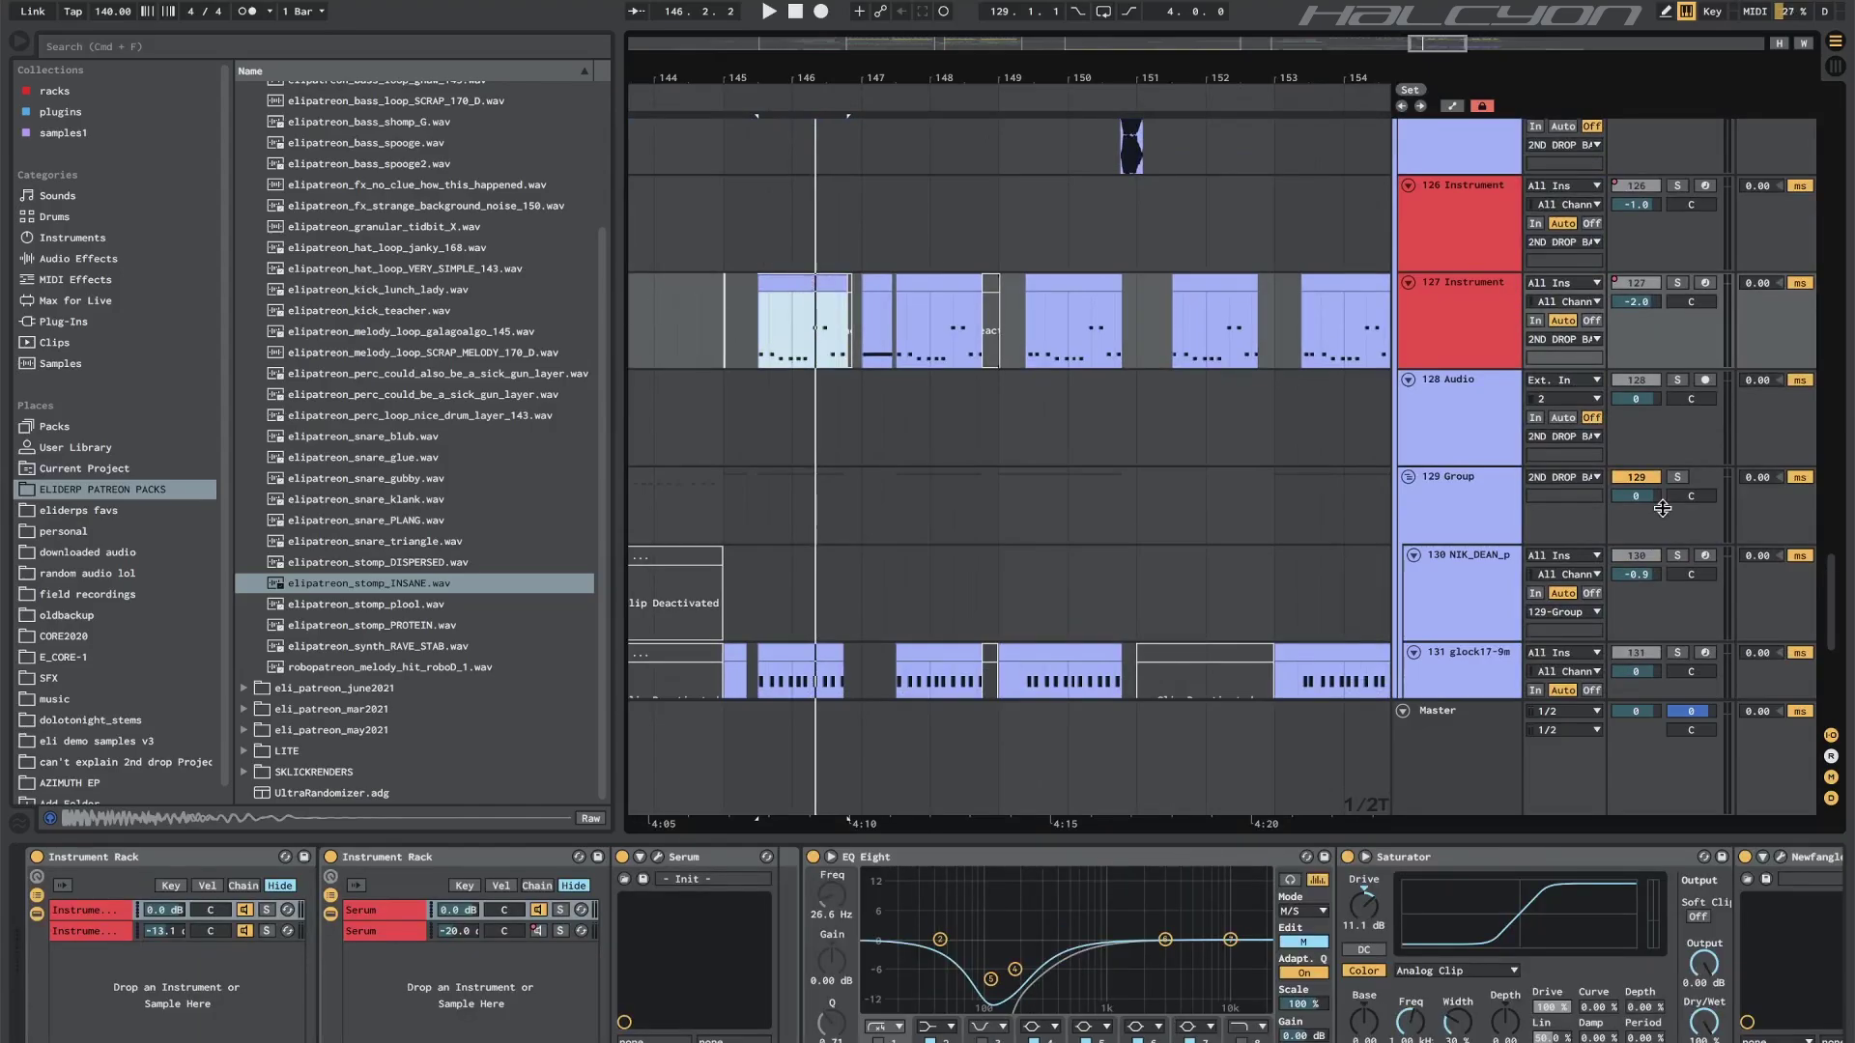
pyautogui.click(1676, 282)
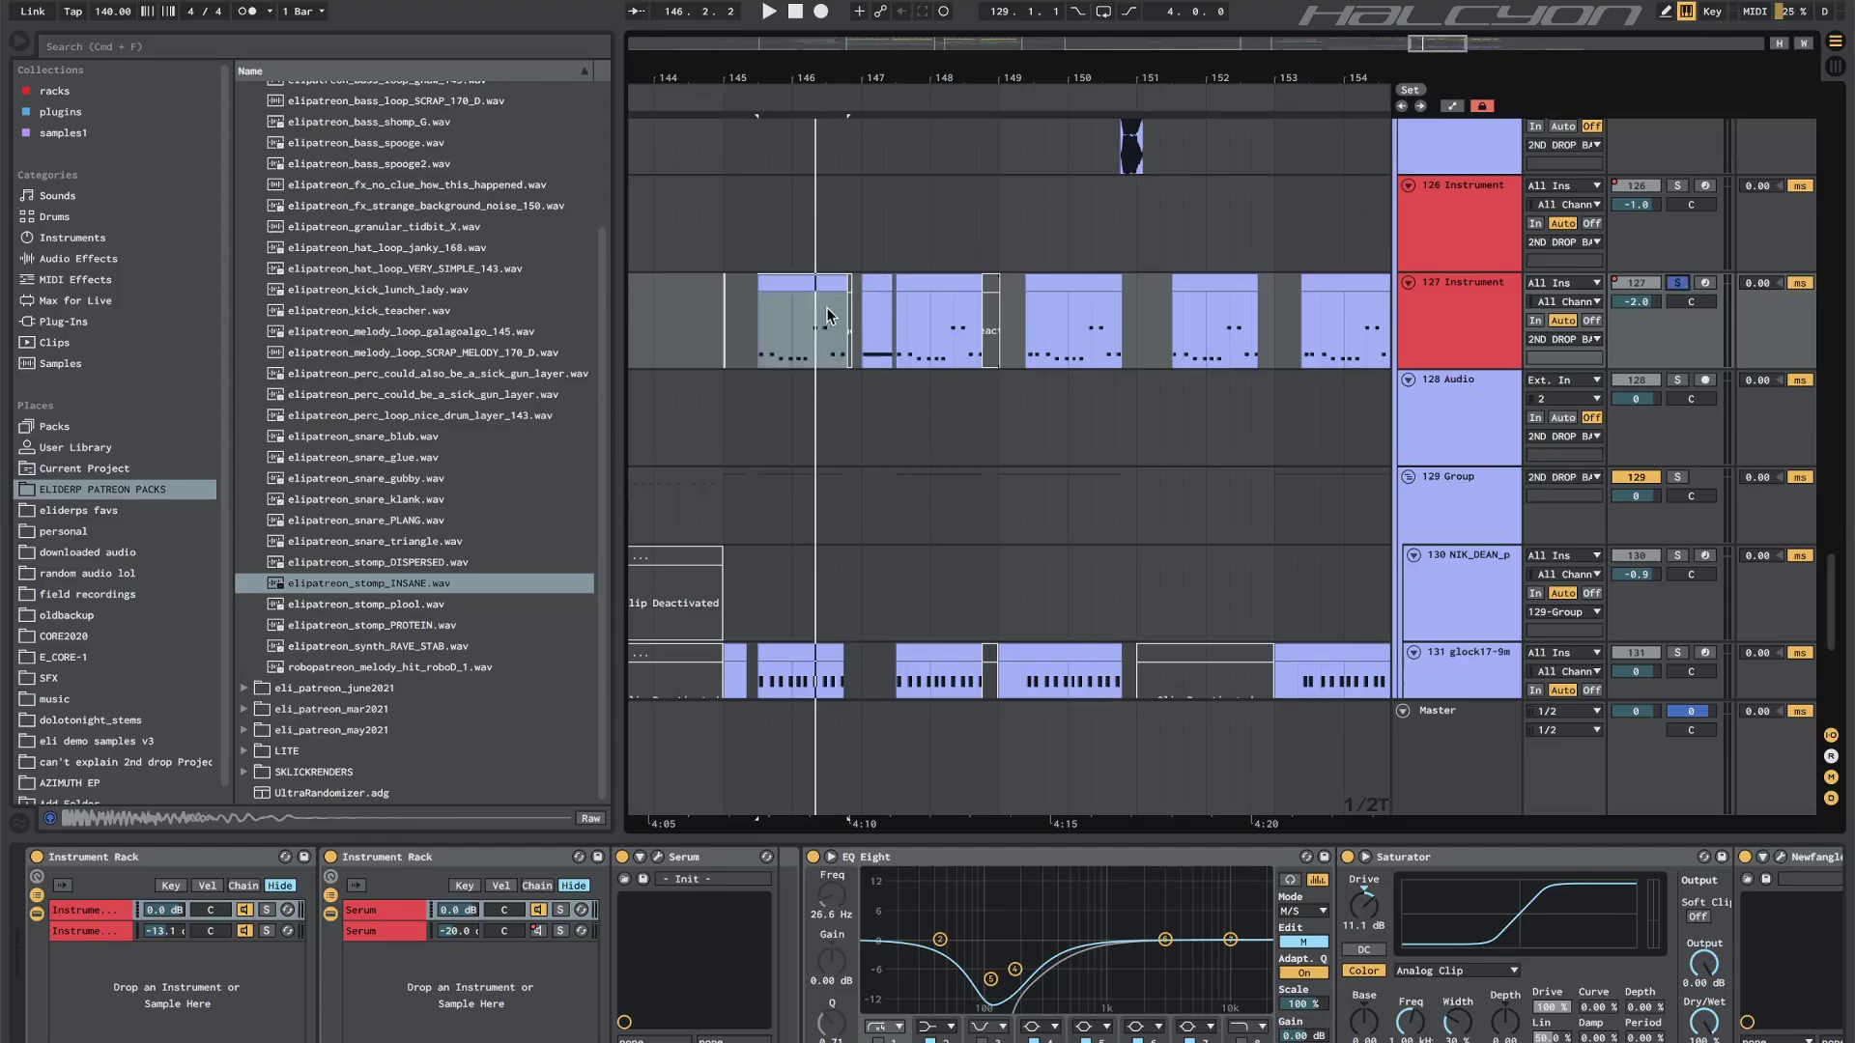
pyautogui.click(798, 285)
pyautogui.press('space')
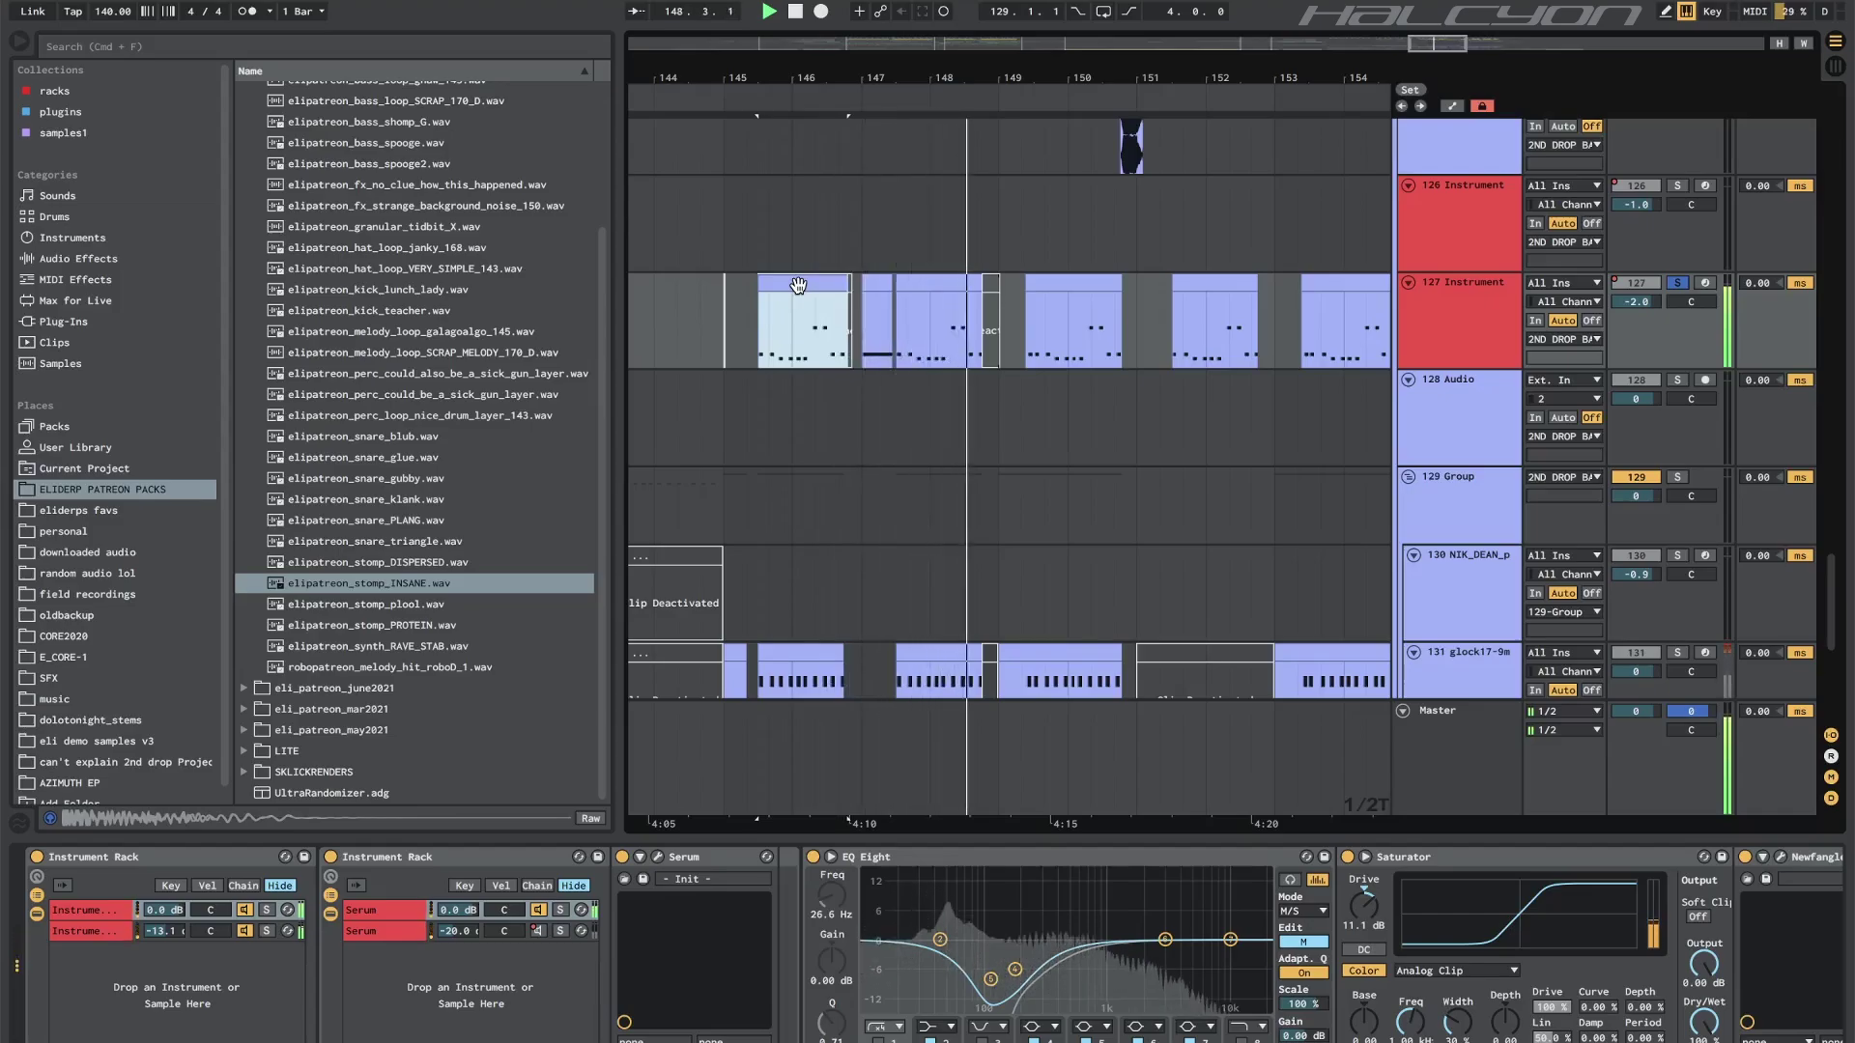
pyautogui.press('space')
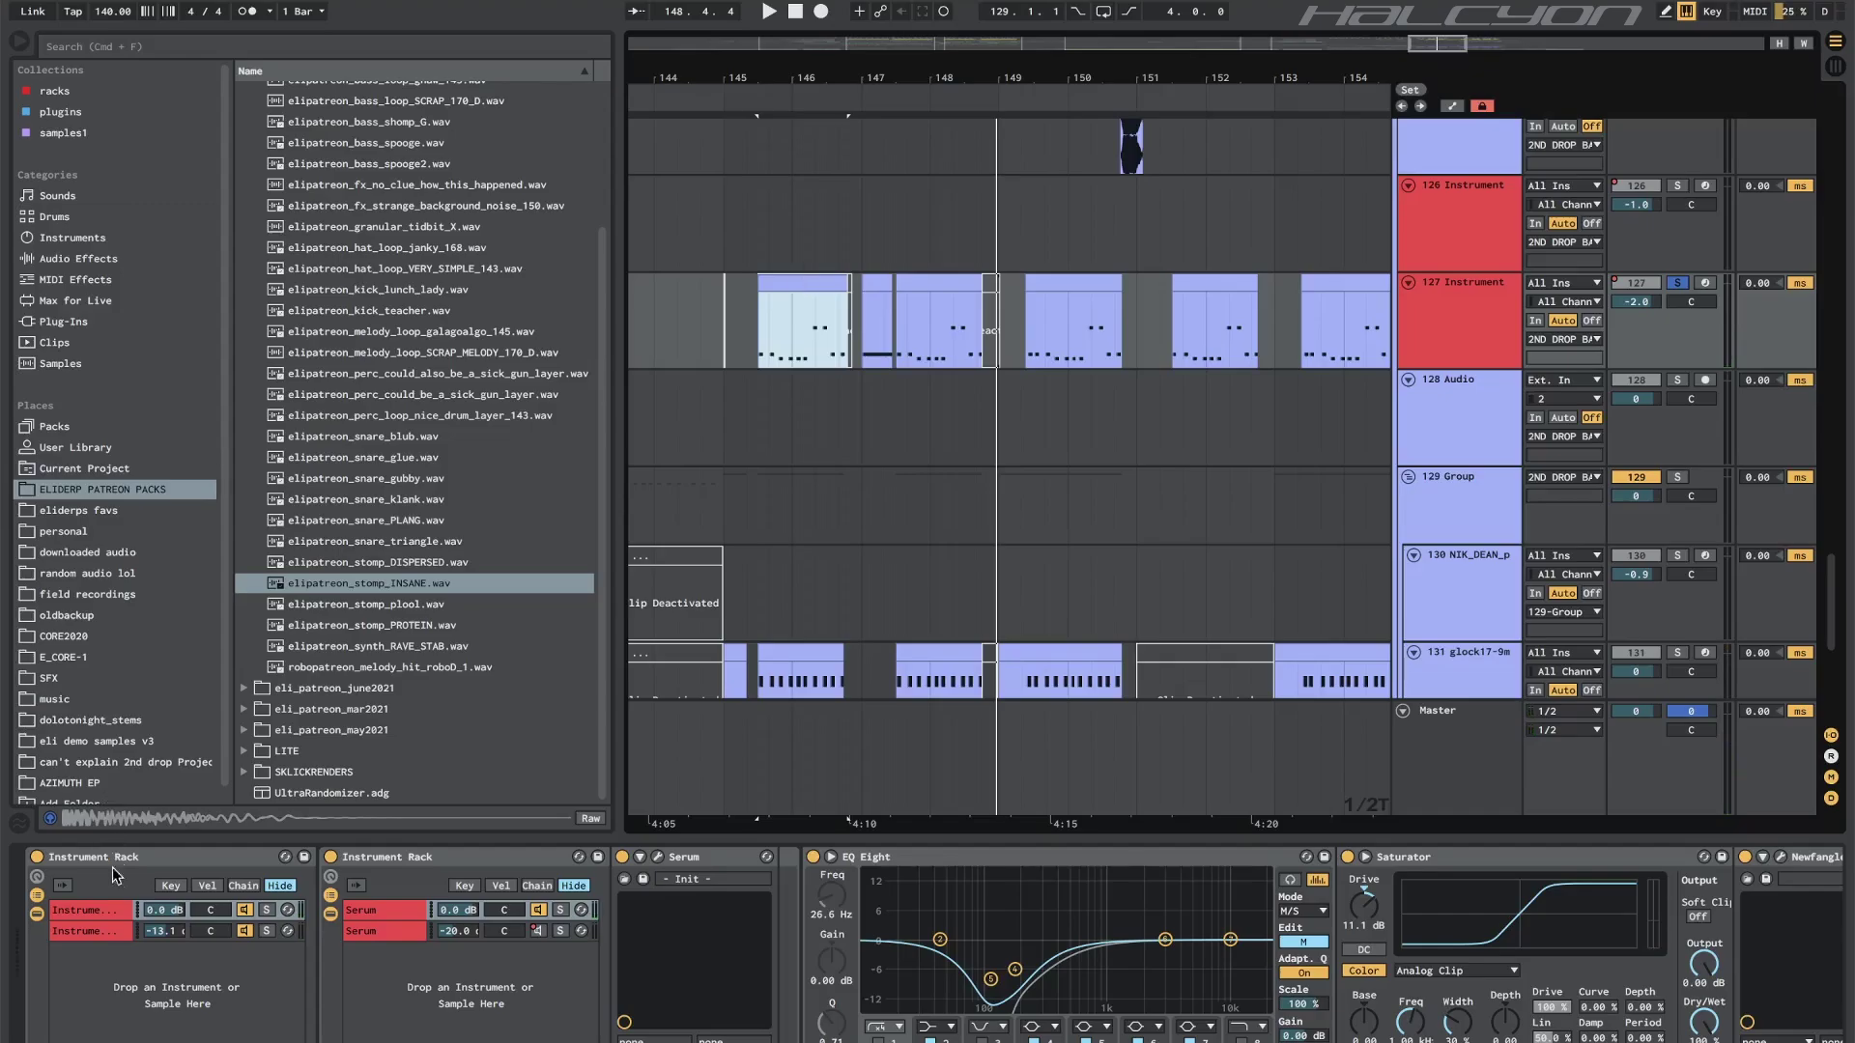
# Check the chains in track 127's Instrument Rack, open the first chain's Serum and inspect oscillator B's wavetable in the table editor.
pyautogui.click(108, 911)
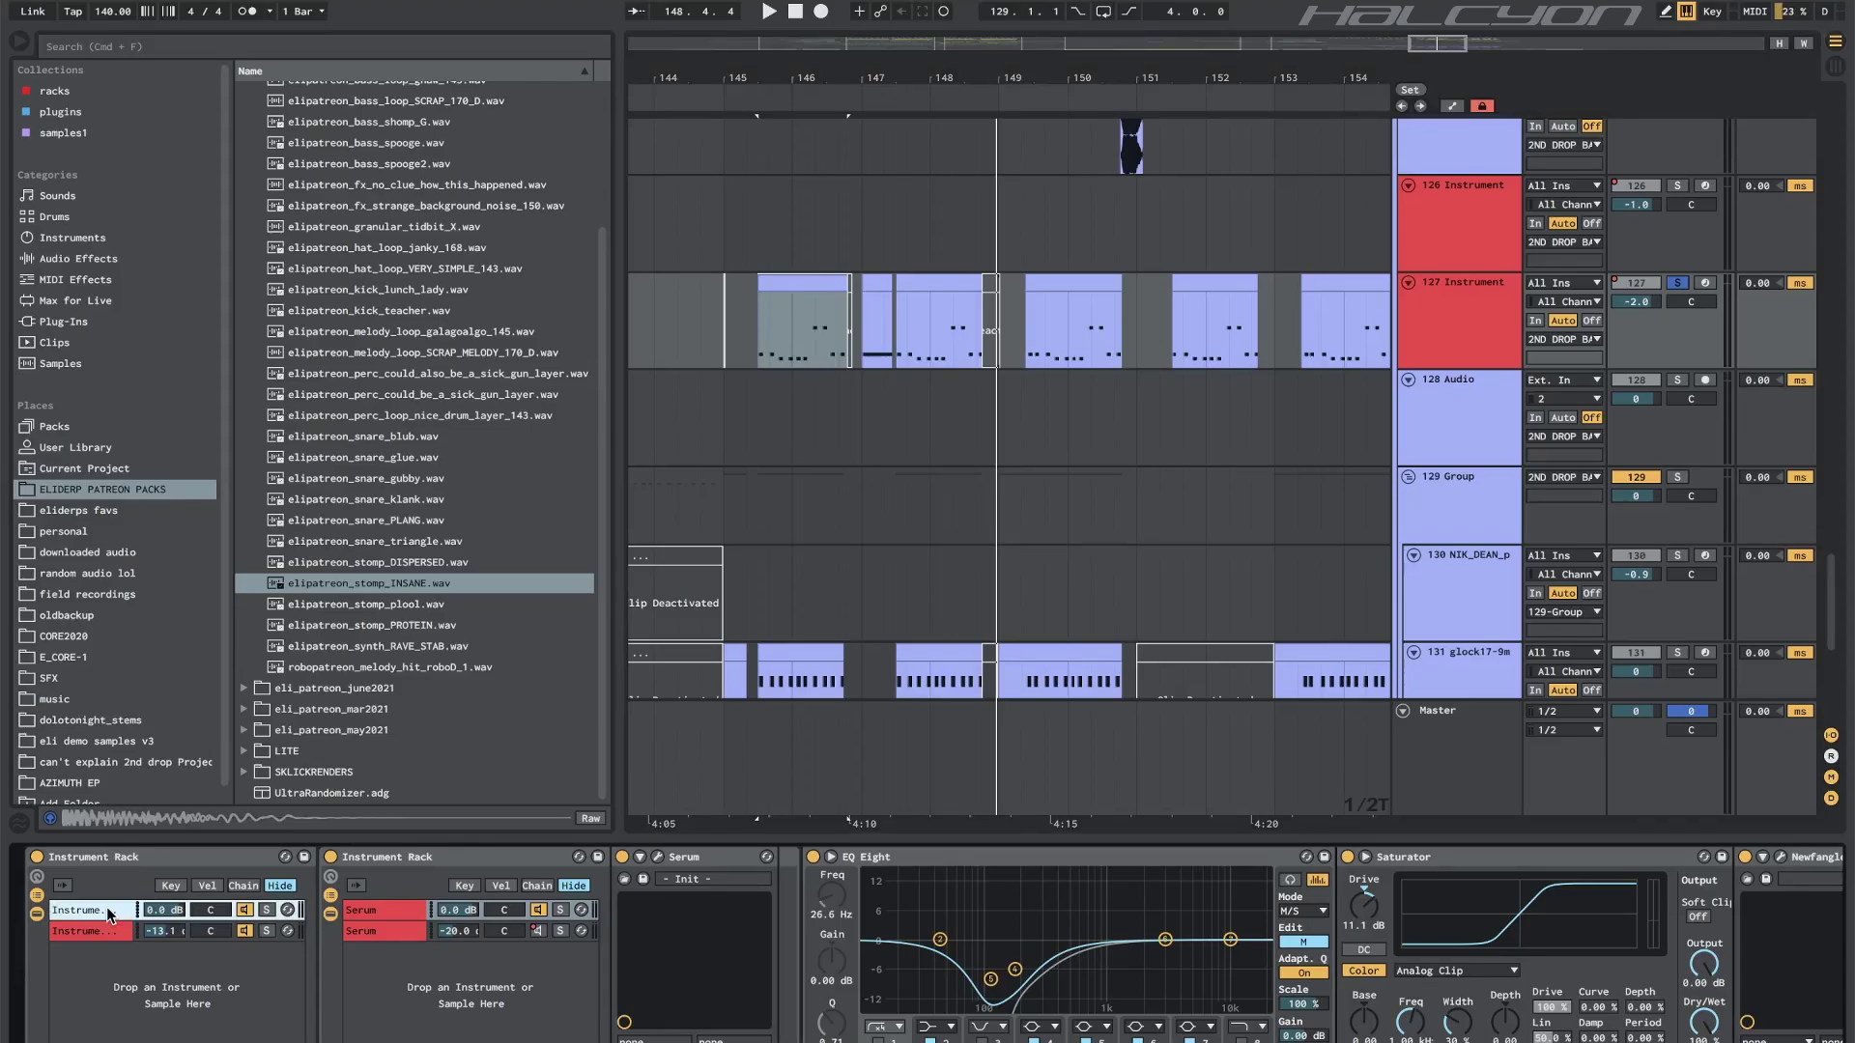
pyautogui.press('Down')
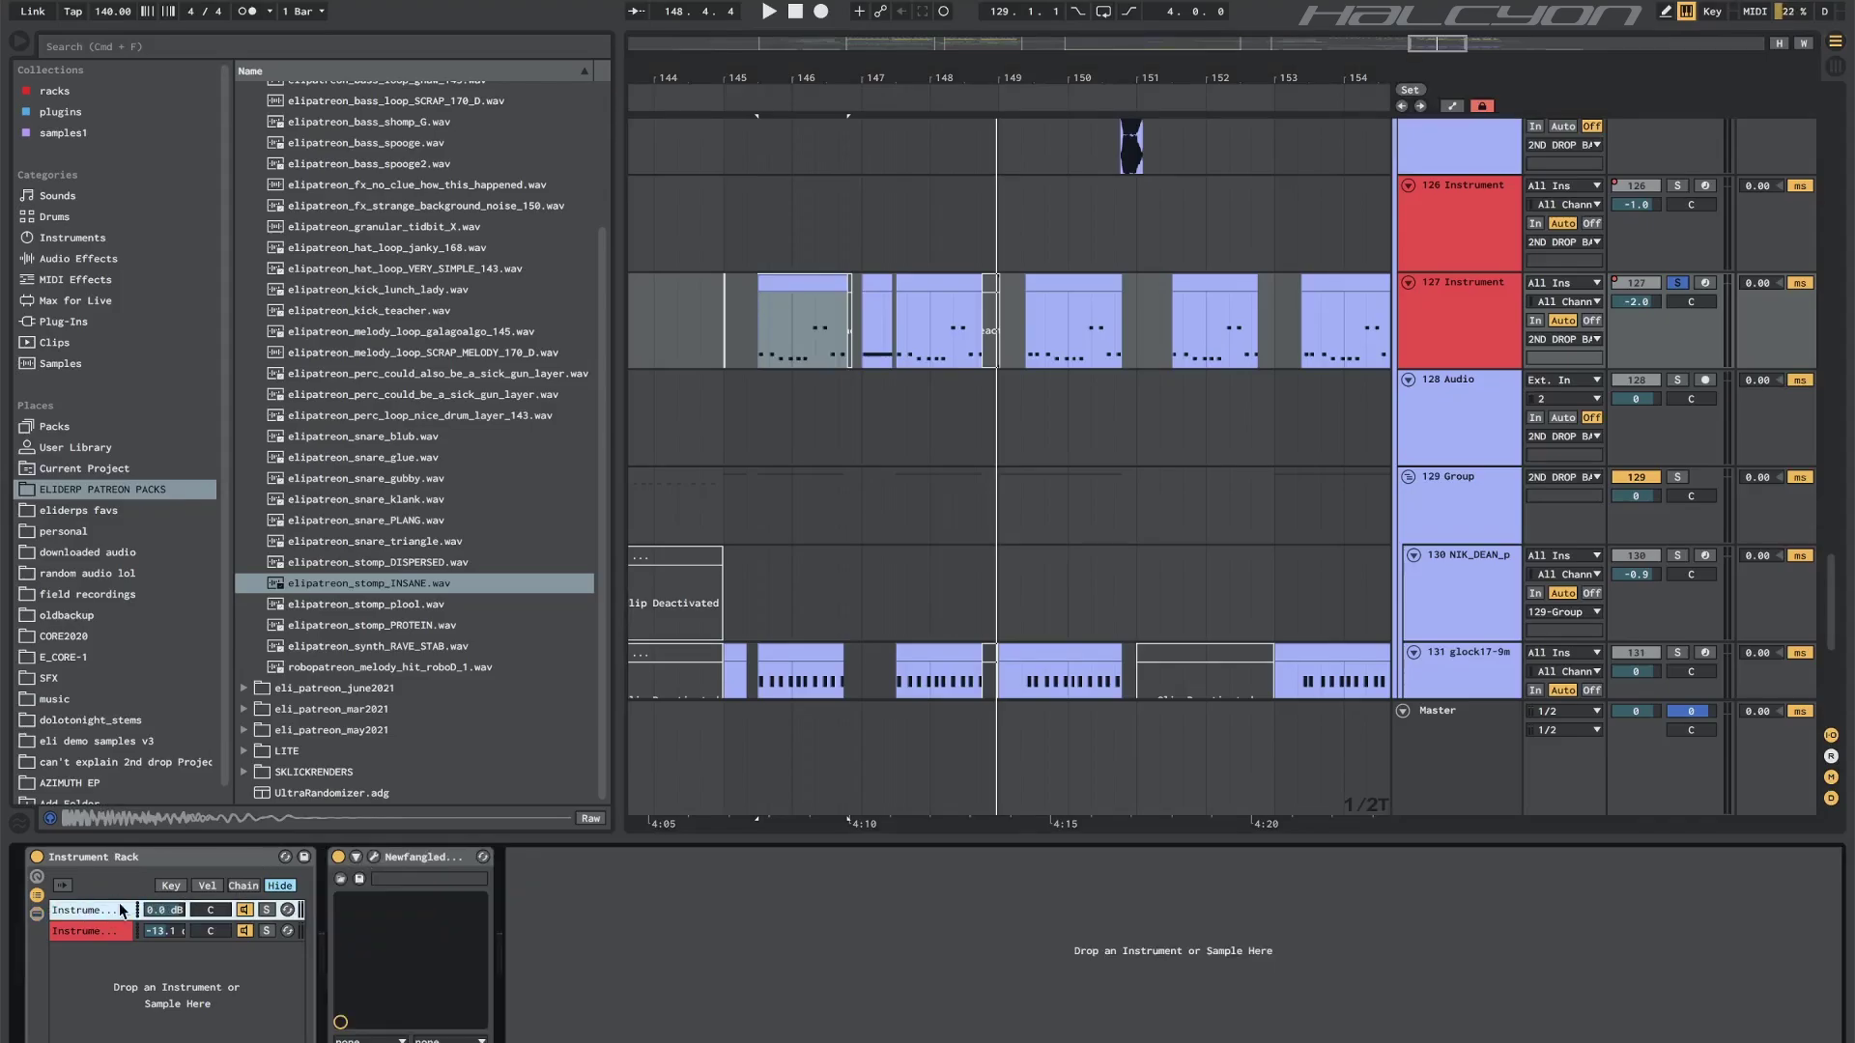
pyautogui.press('Up')
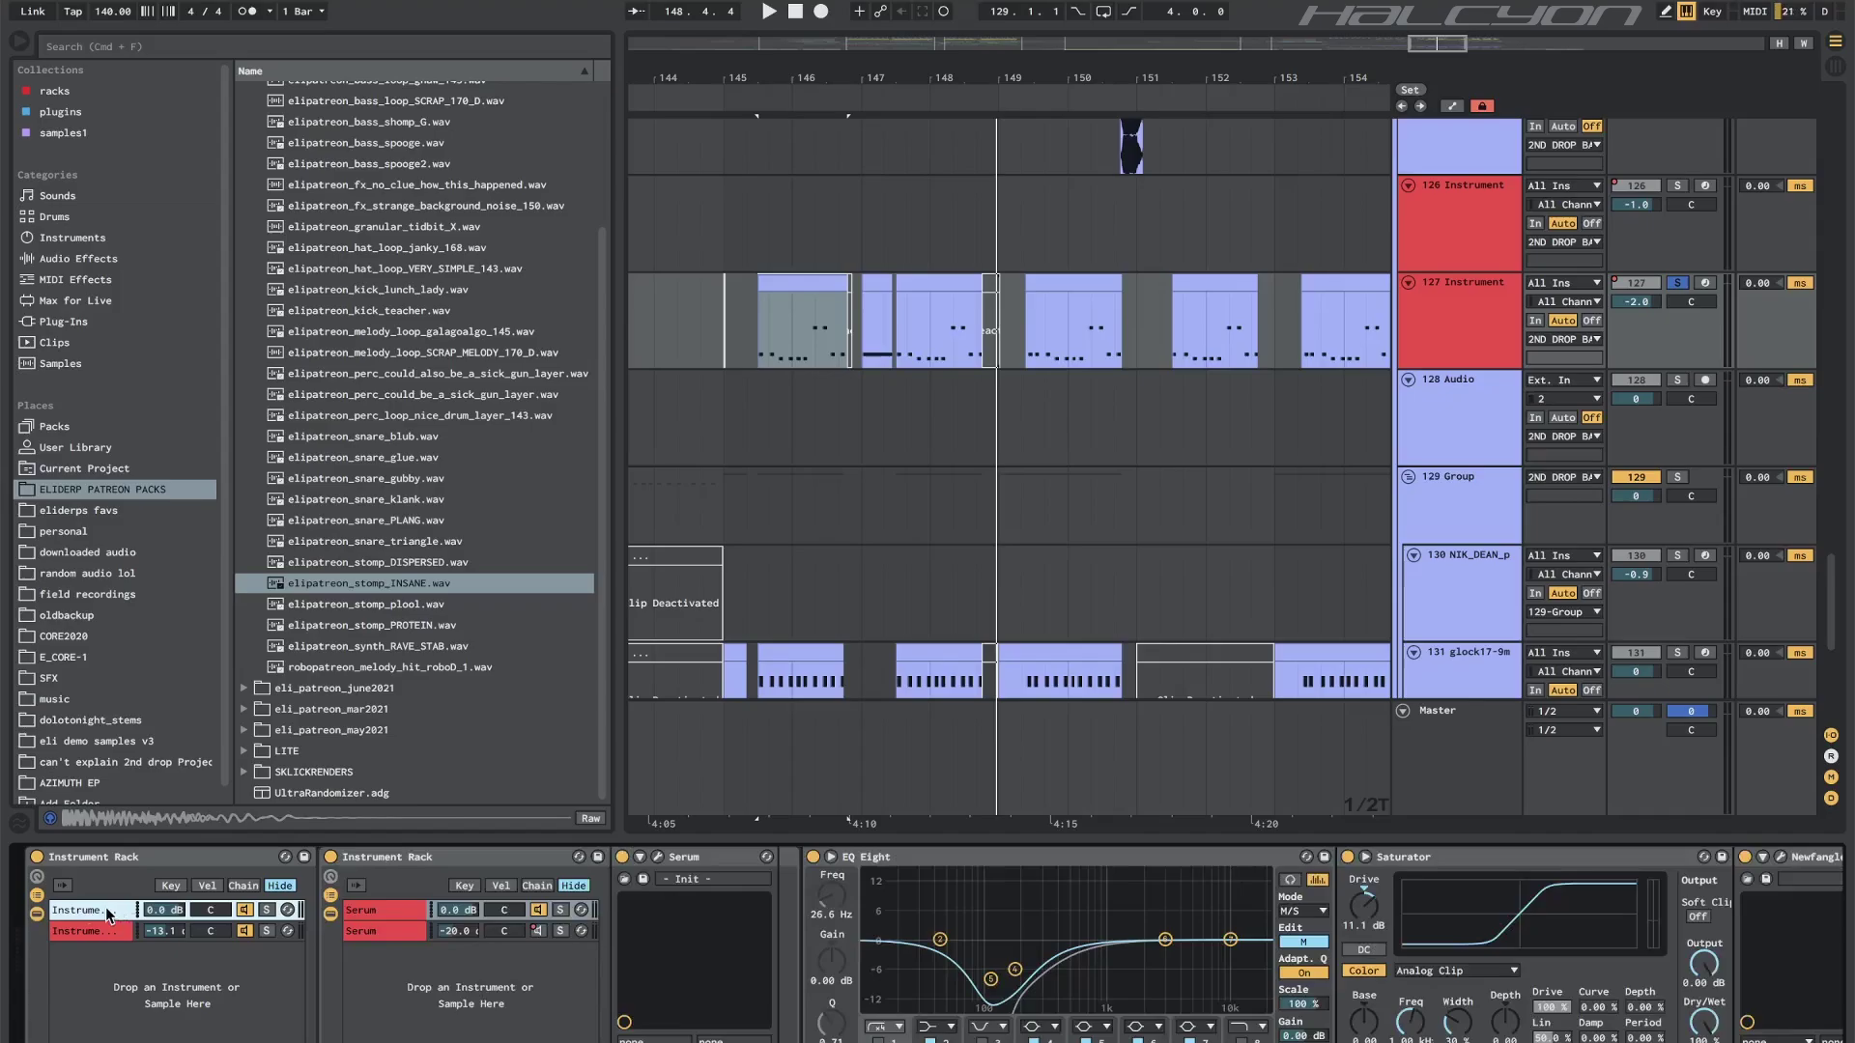
pyautogui.click(659, 857)
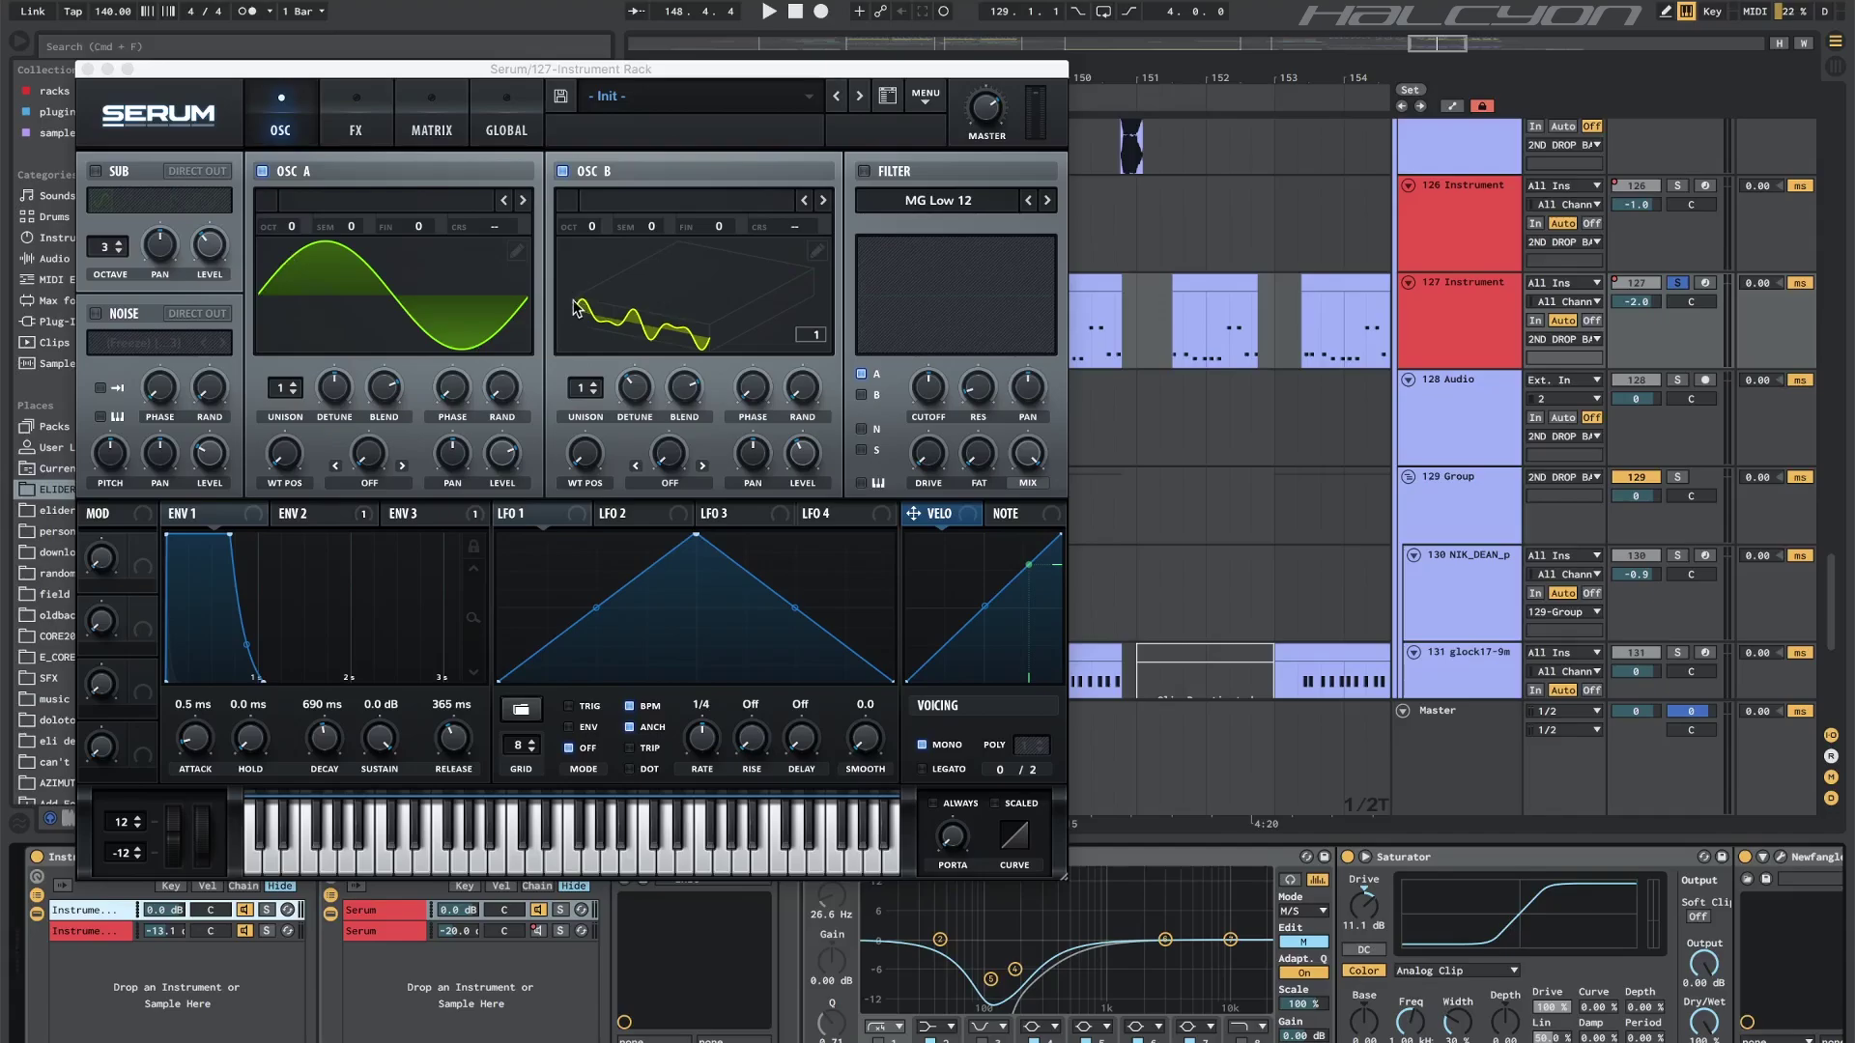
pyautogui.click(816, 251)
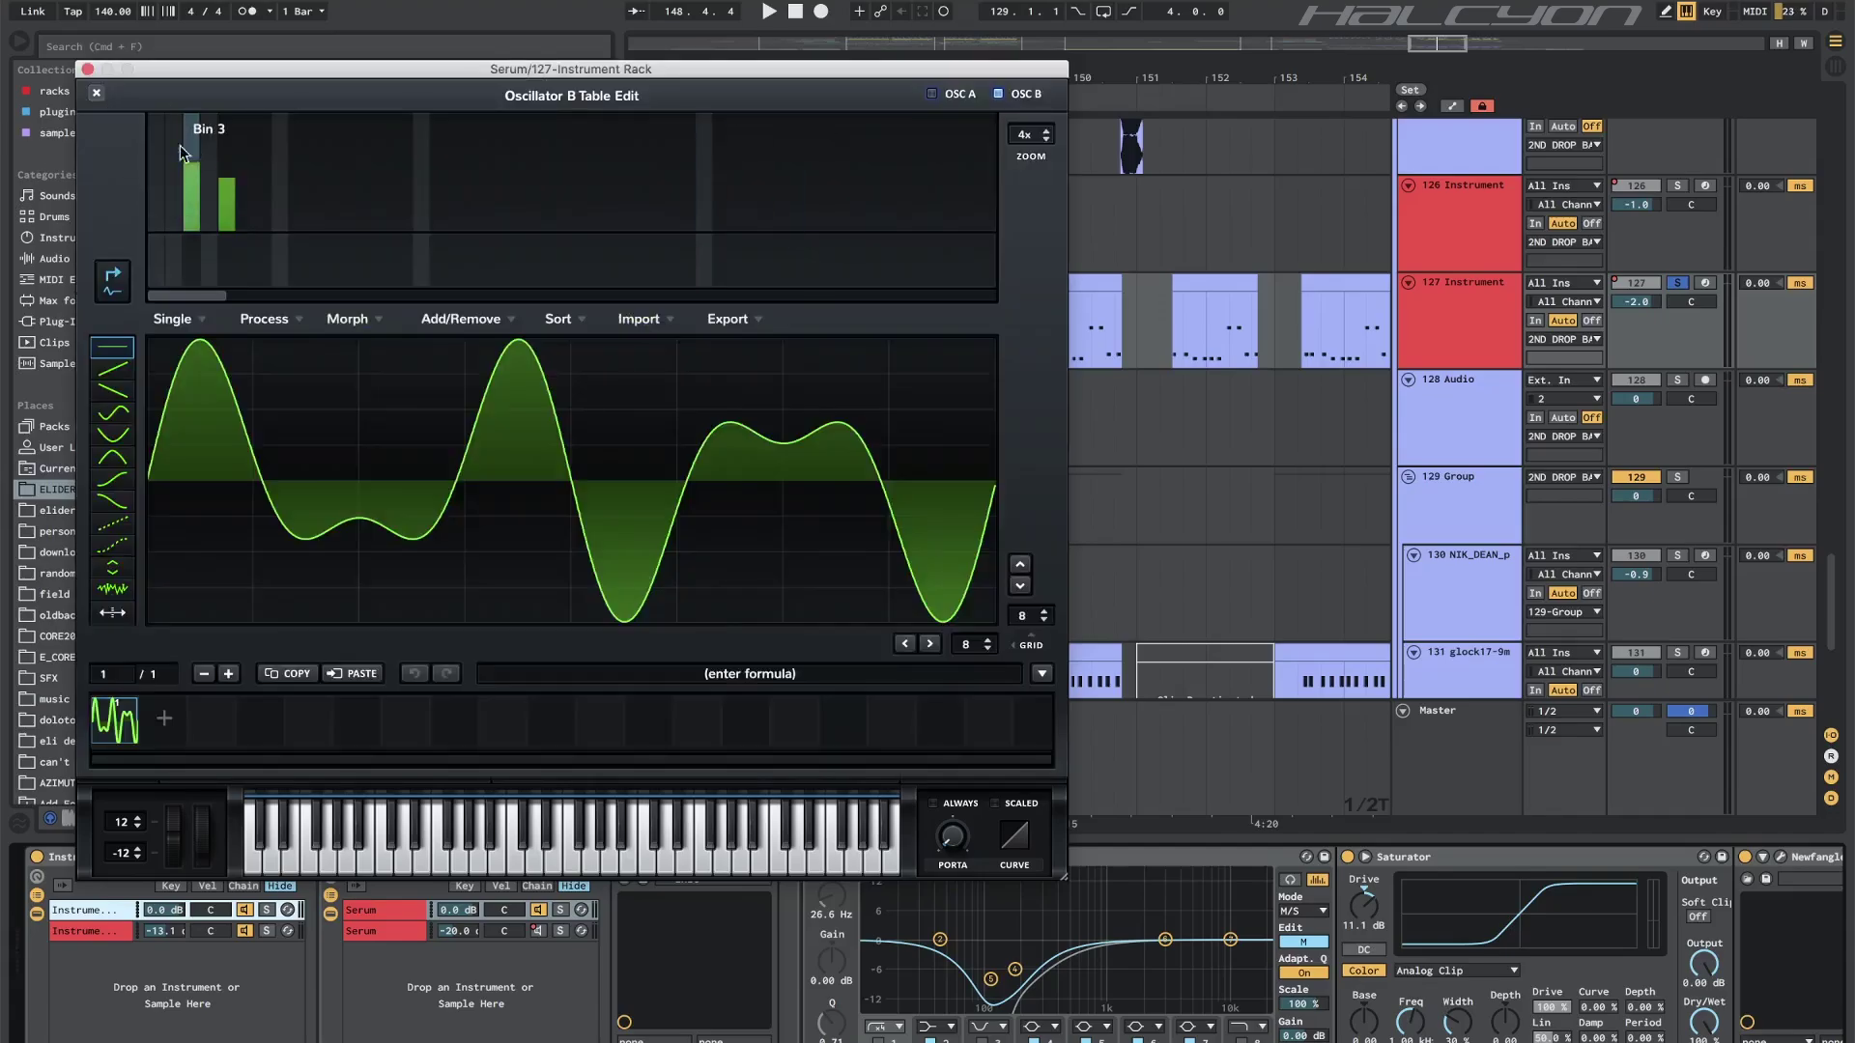
pyautogui.click(95, 92)
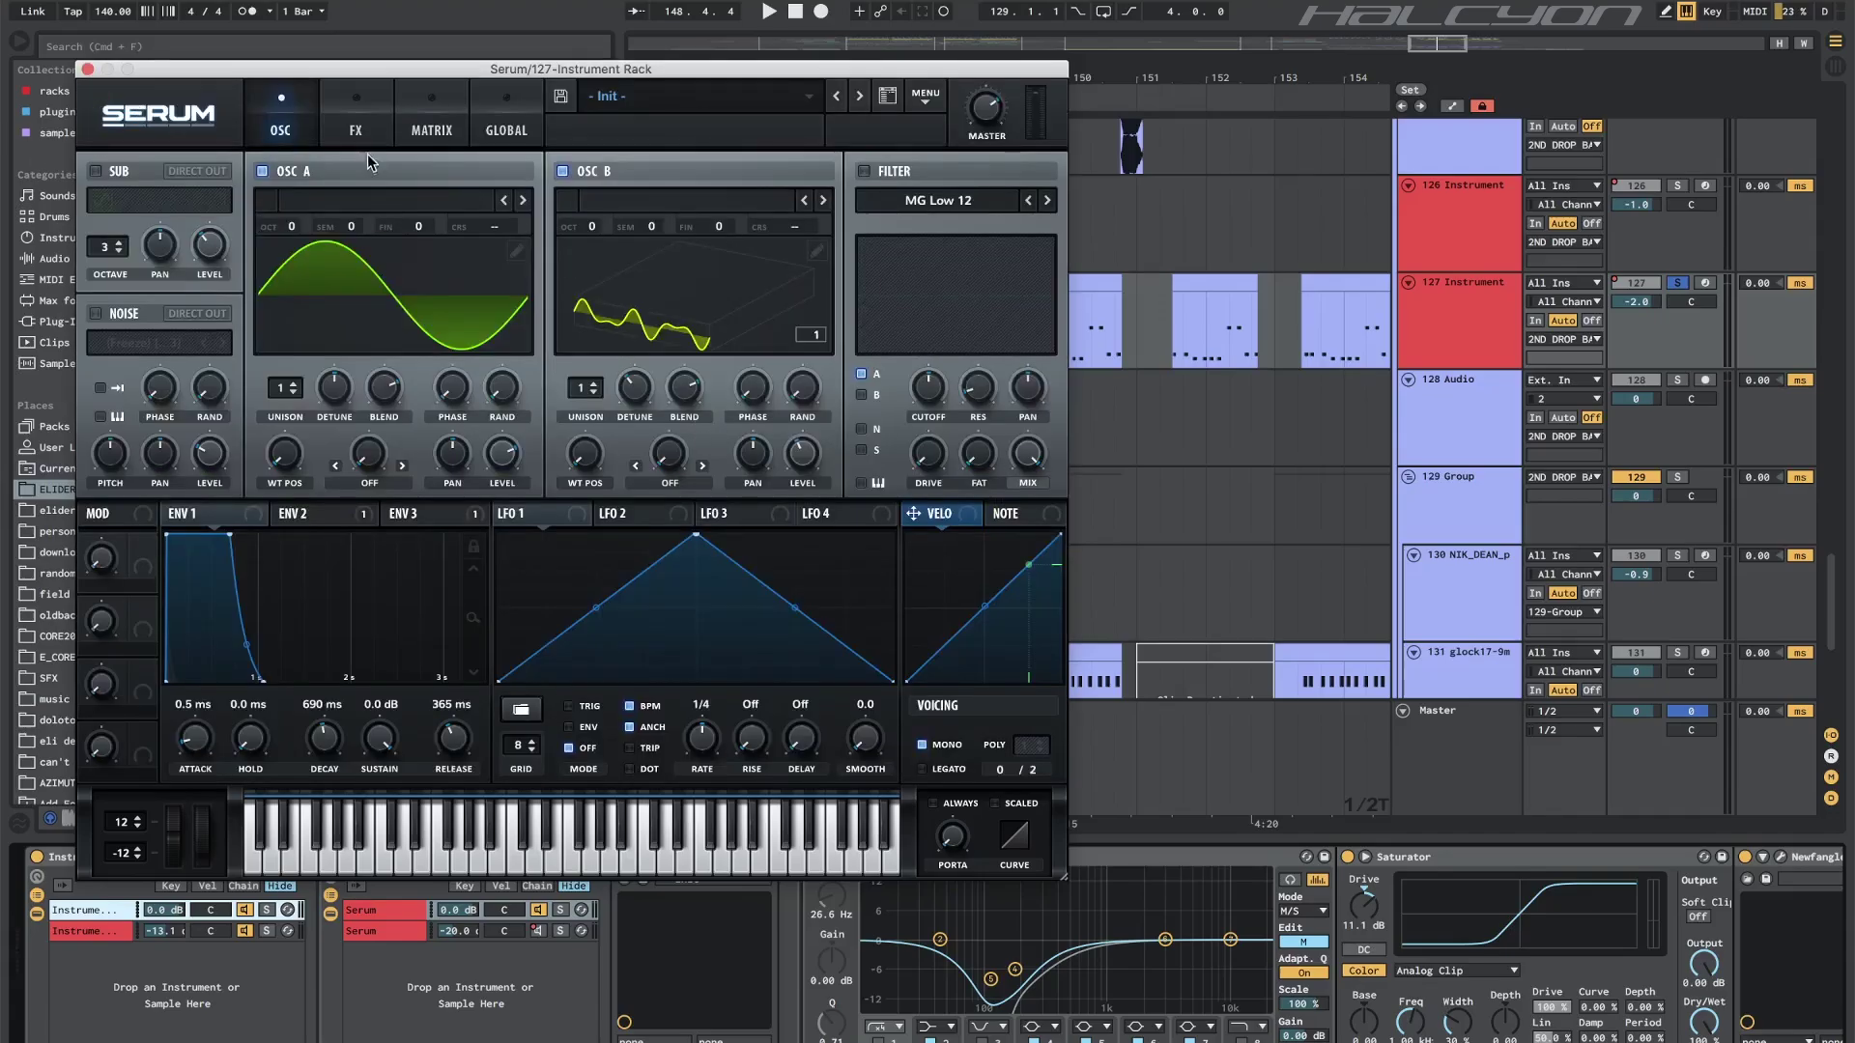
# Inspect Serum's modulation matrix, where Env 2 and Env 3 target Mast.Tun, and its envelopes, and hide the plug-in window.
pyautogui.click(275, 124)
pyautogui.click(430, 118)
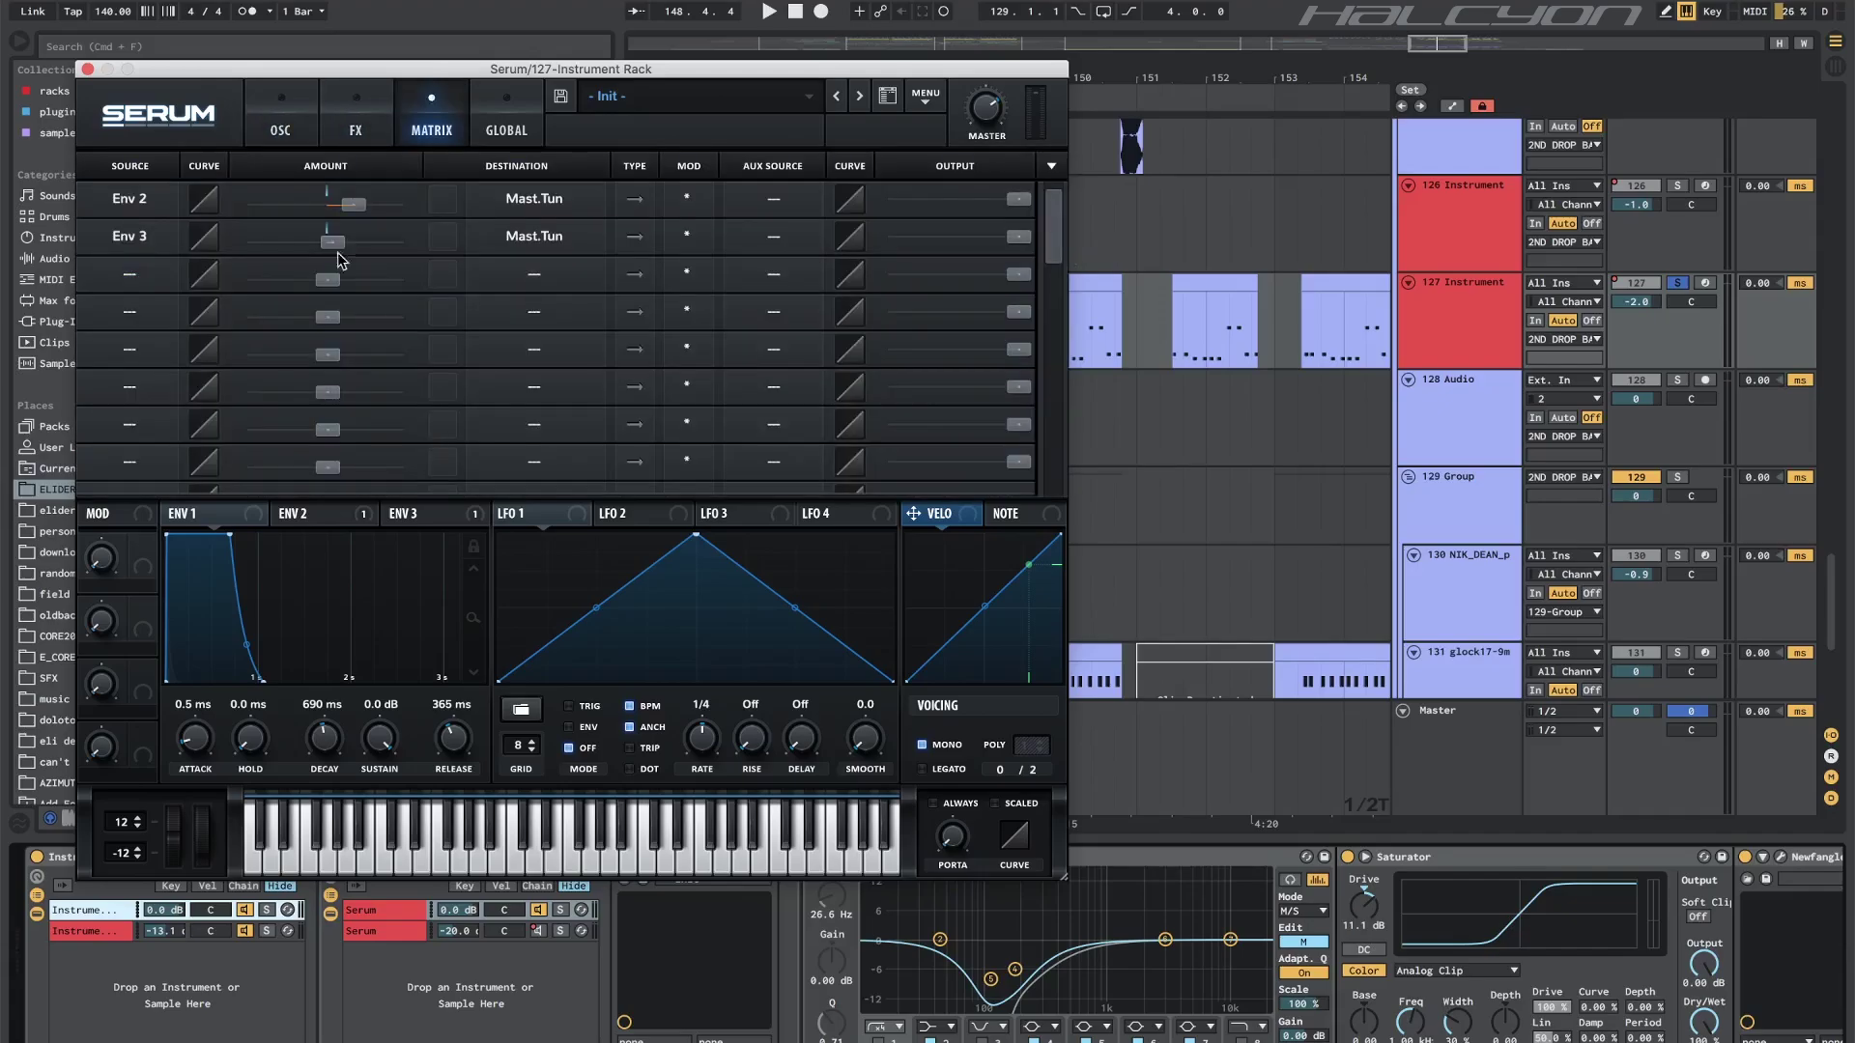
pyautogui.click(311, 513)
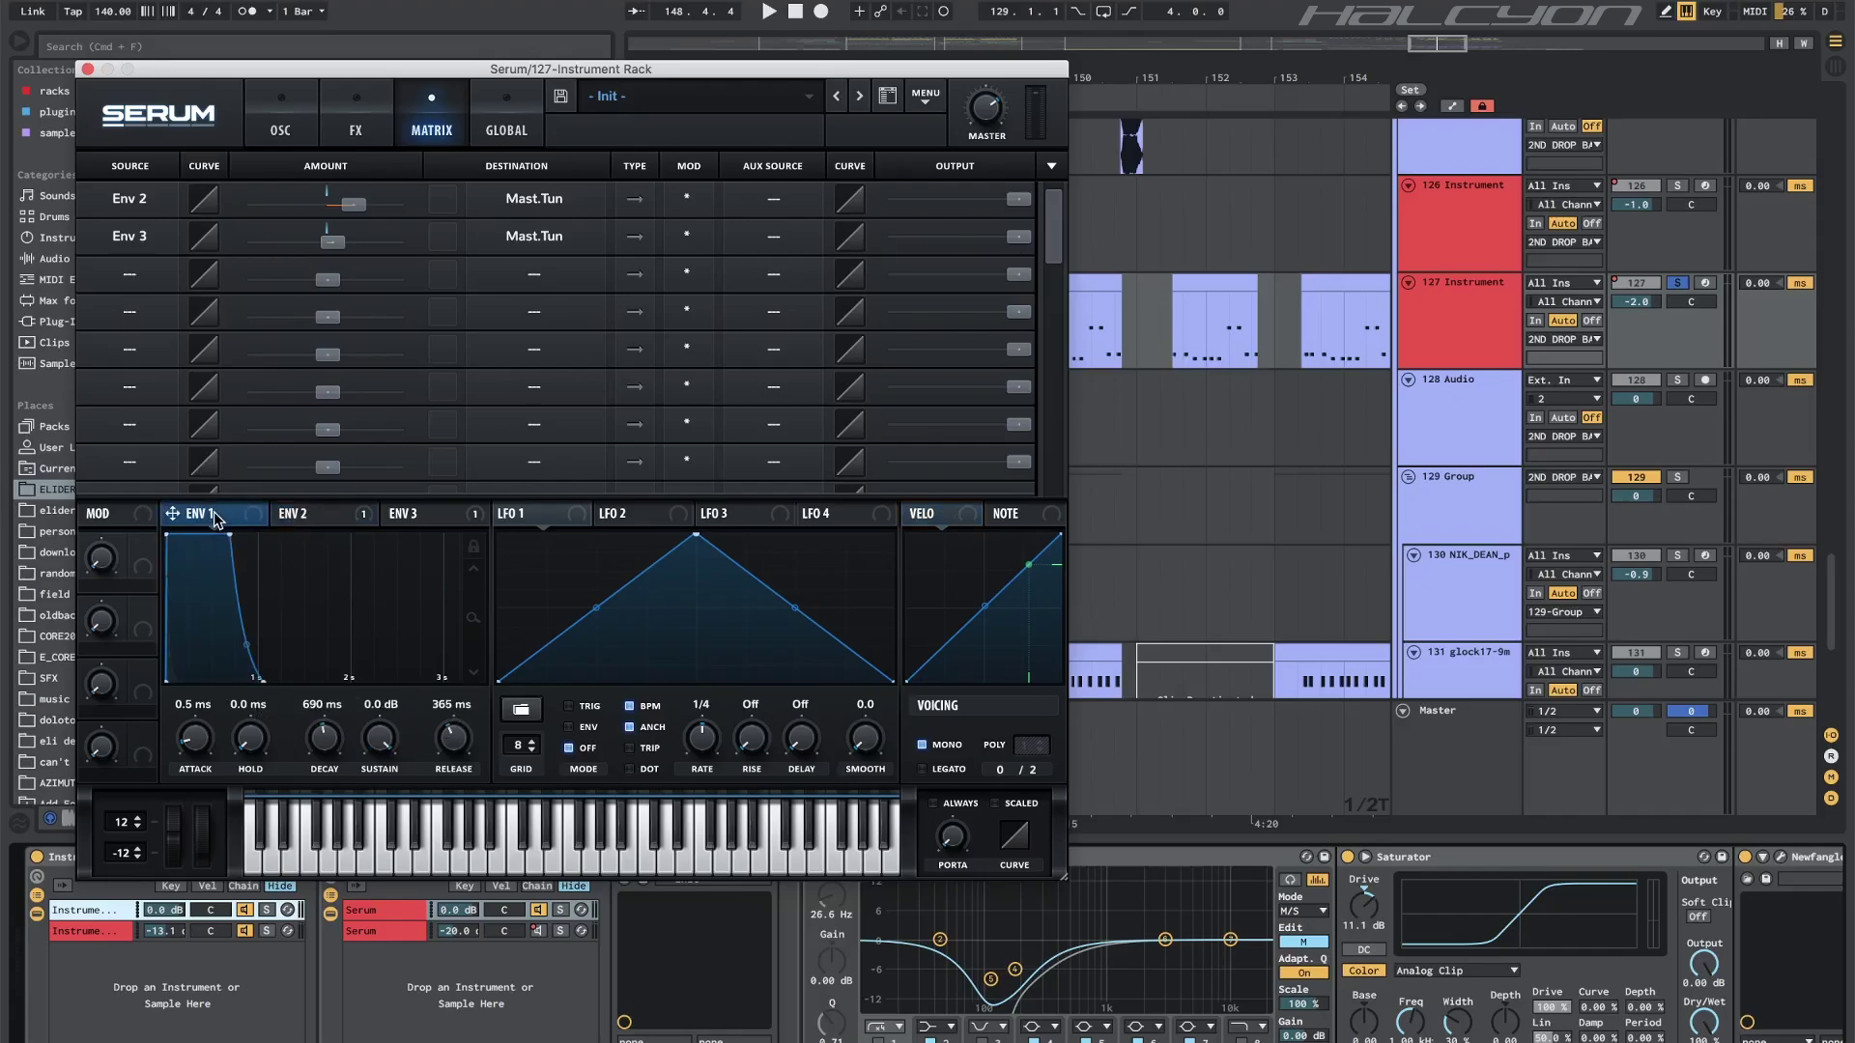
pyautogui.press('super+alt+p')
# Bypass EQ Eight, Saturator and both Newfangled effects on track 127, and play the clip with the first chain of each rack soloed.
pyautogui.hscroll(6, 1225, 922)
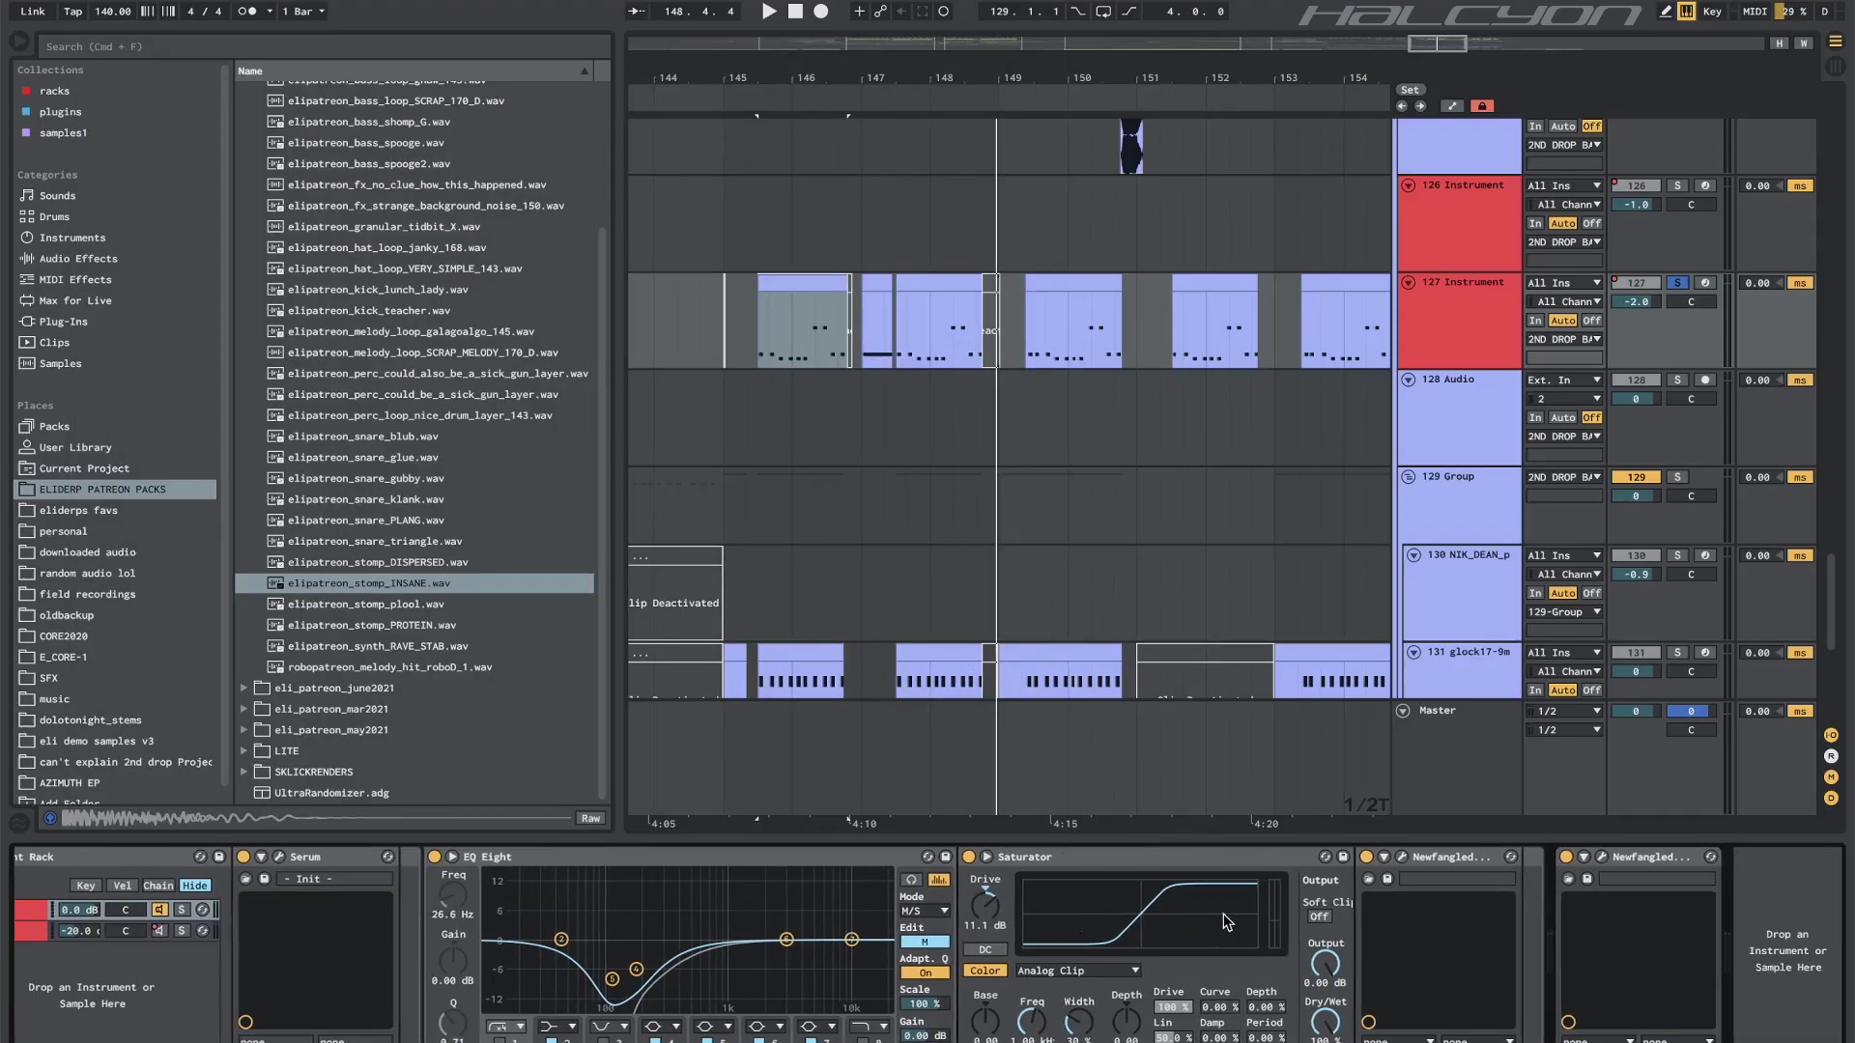
pyautogui.click(1566, 857)
pyautogui.click(1366, 857)
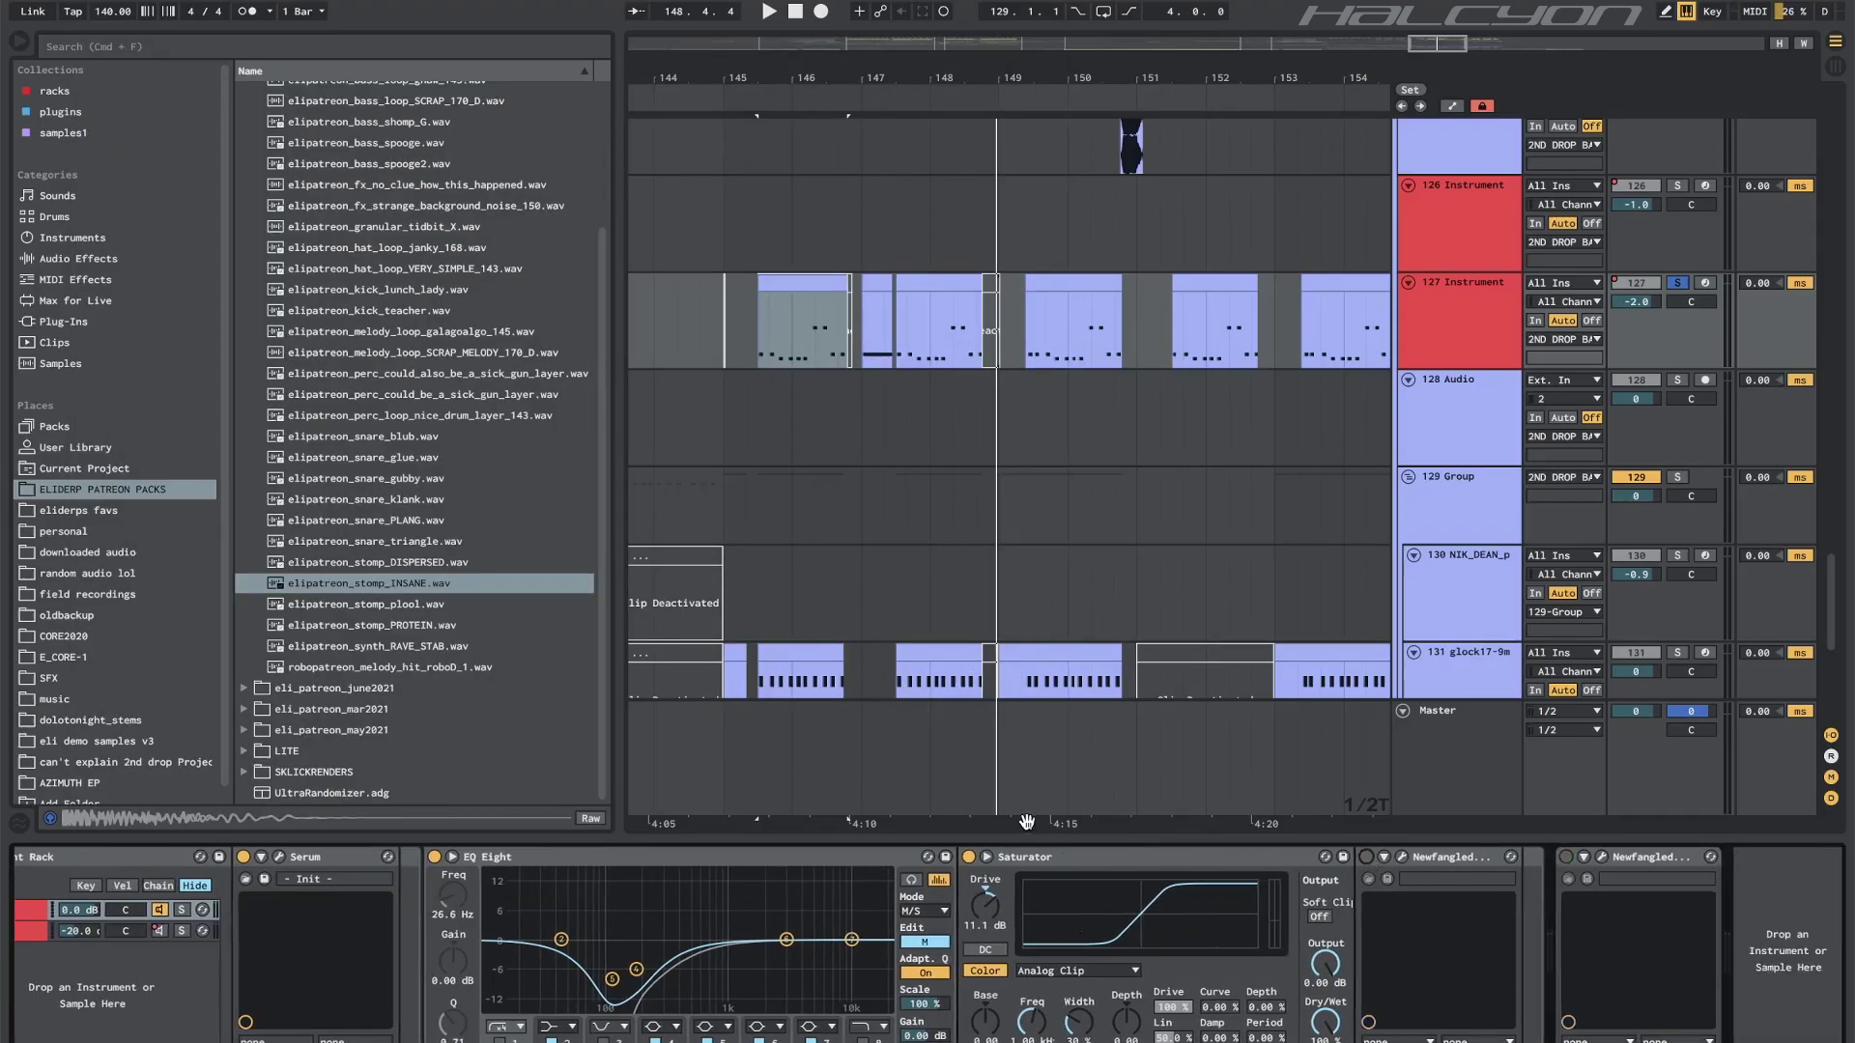
pyautogui.click(969, 857)
pyautogui.hscroll(-5, 481, 965)
pyautogui.hscroll(3, 385, 974)
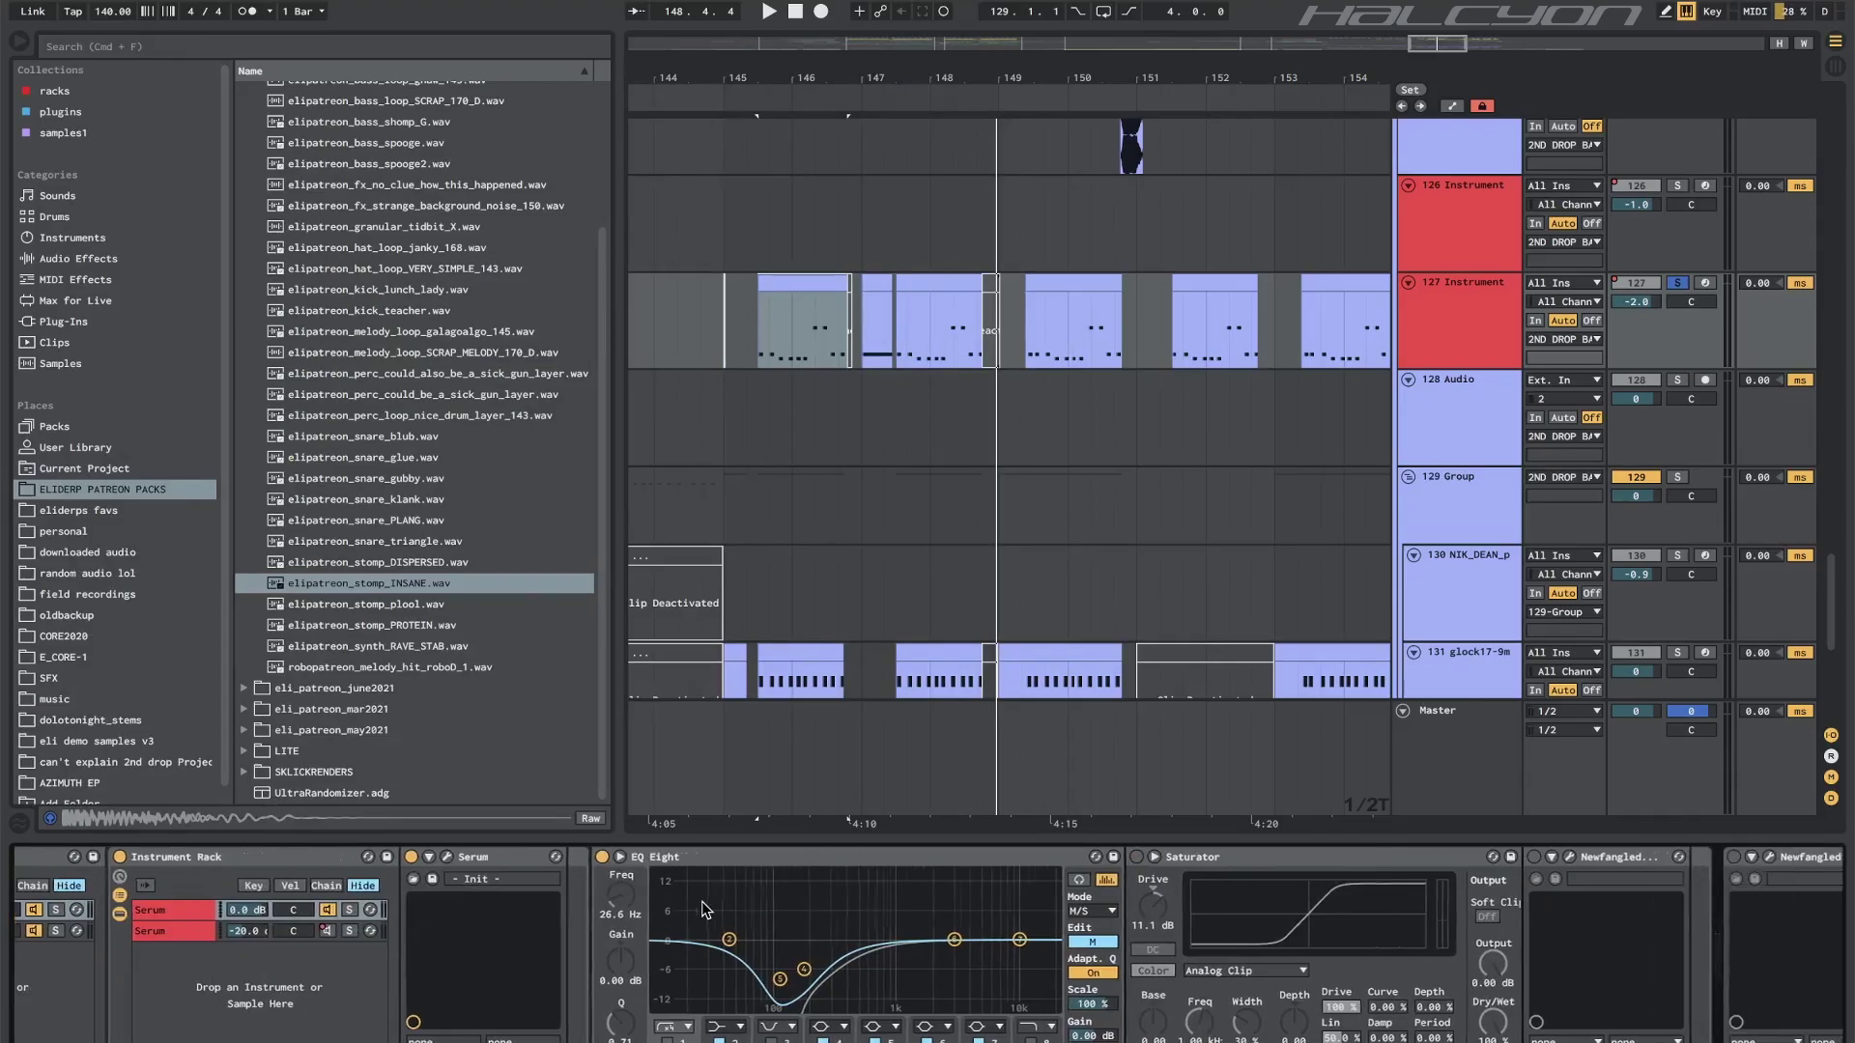
pyautogui.hscroll(-3, 704, 910)
pyautogui.press('space')
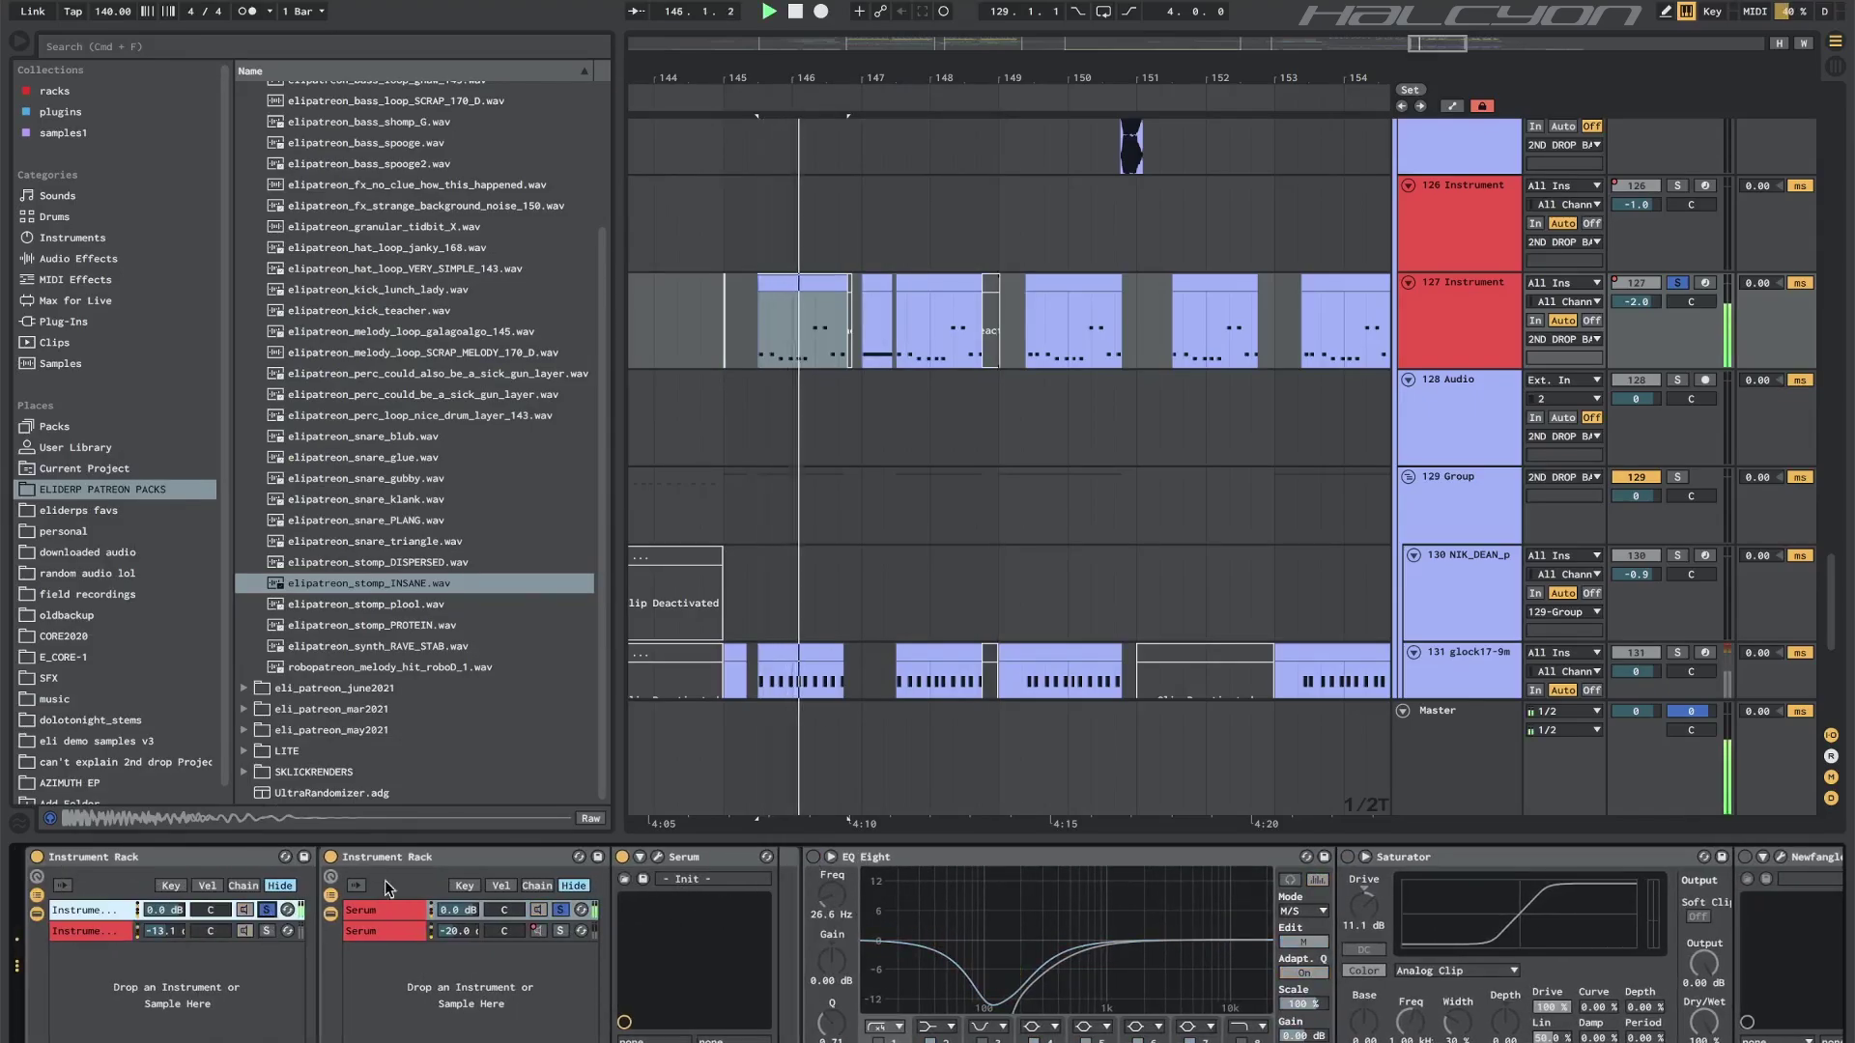
# Enable track 127's EQ Eight and inspect its mid/side curve, then enable Saturator and play the clip through both.
pyautogui.click(815, 856)
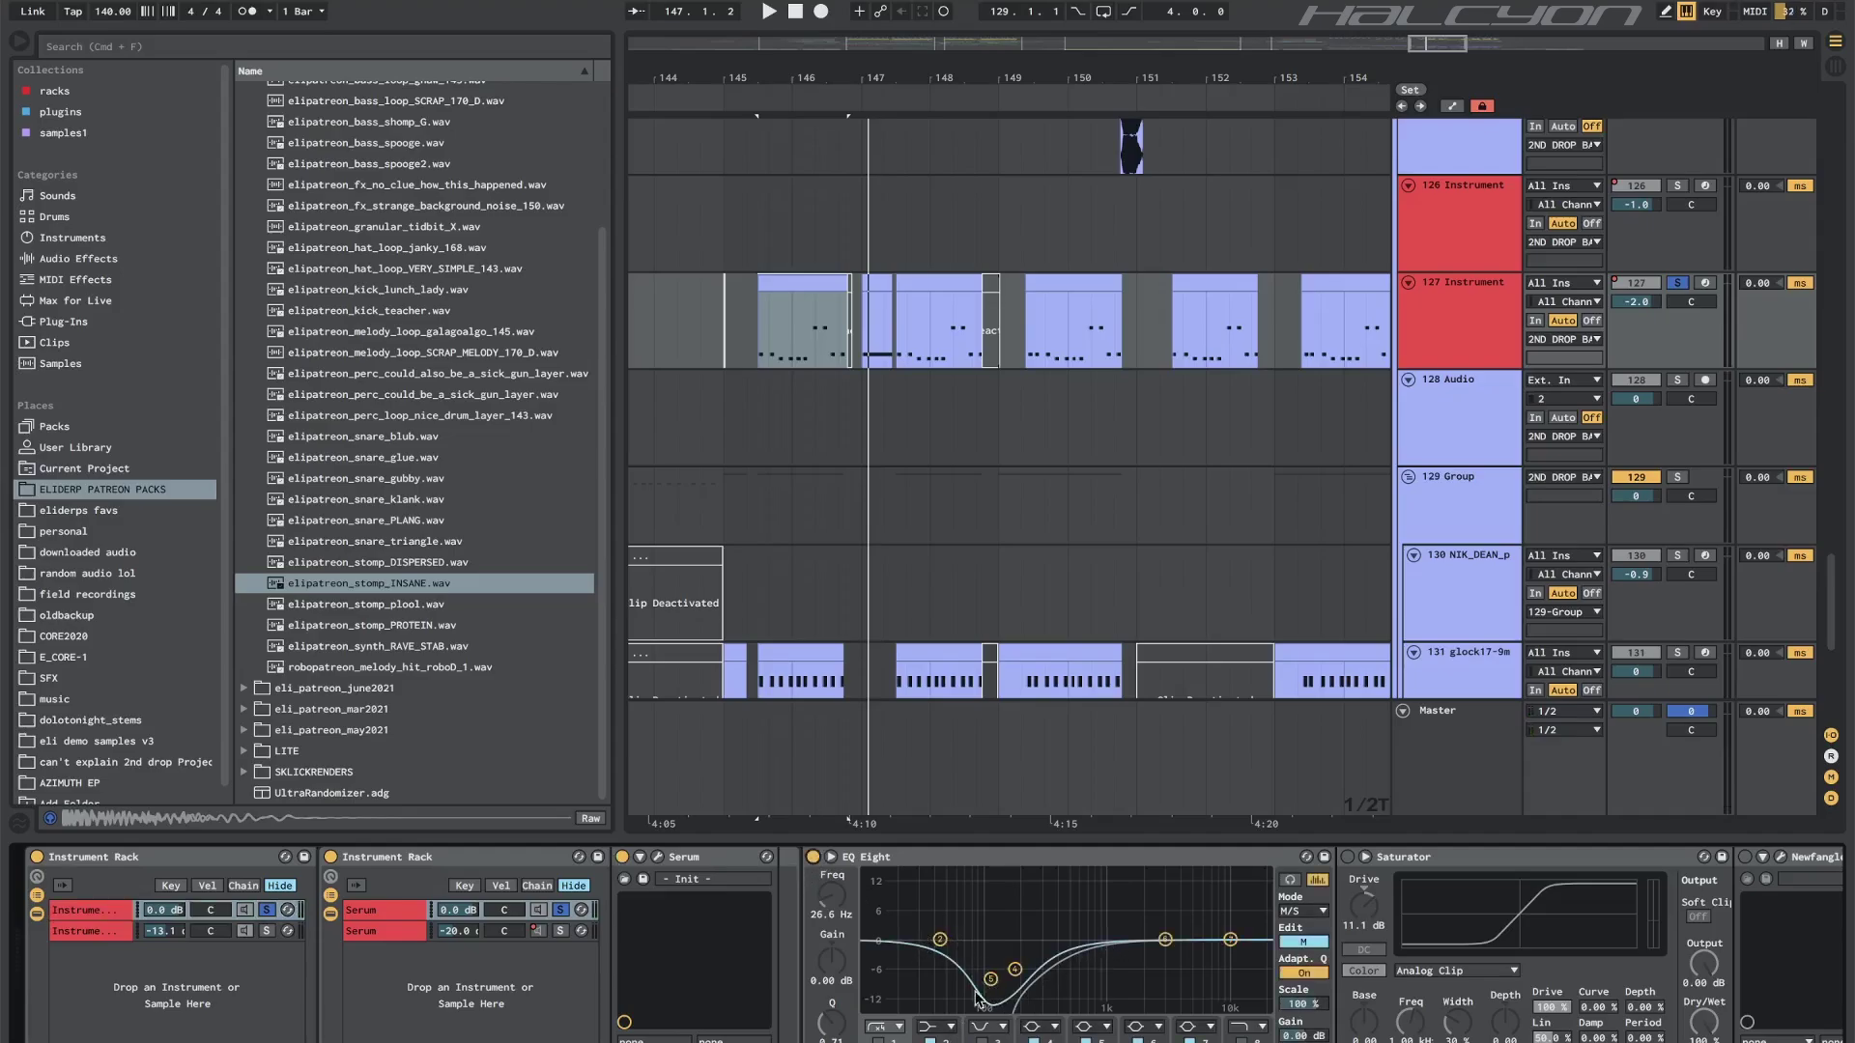
pyautogui.hscroll(2, 869, 976)
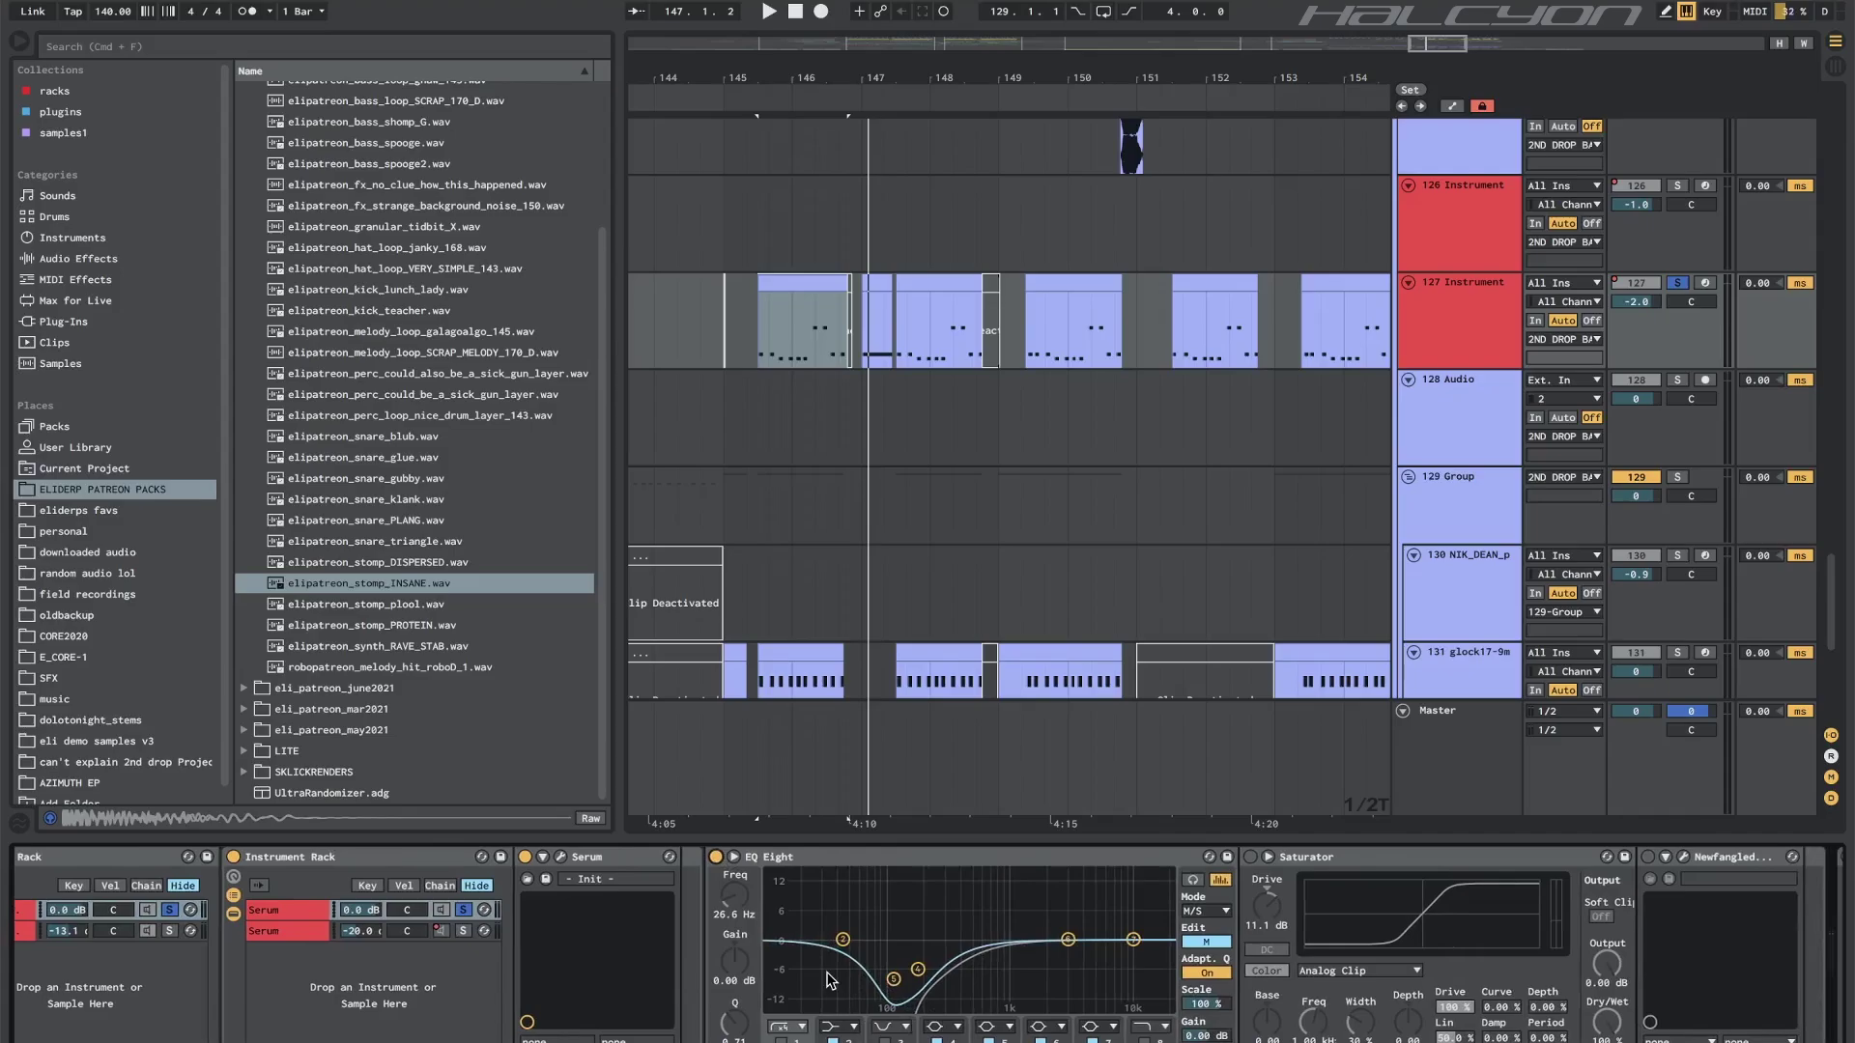
pyautogui.hscroll(5, 828, 980)
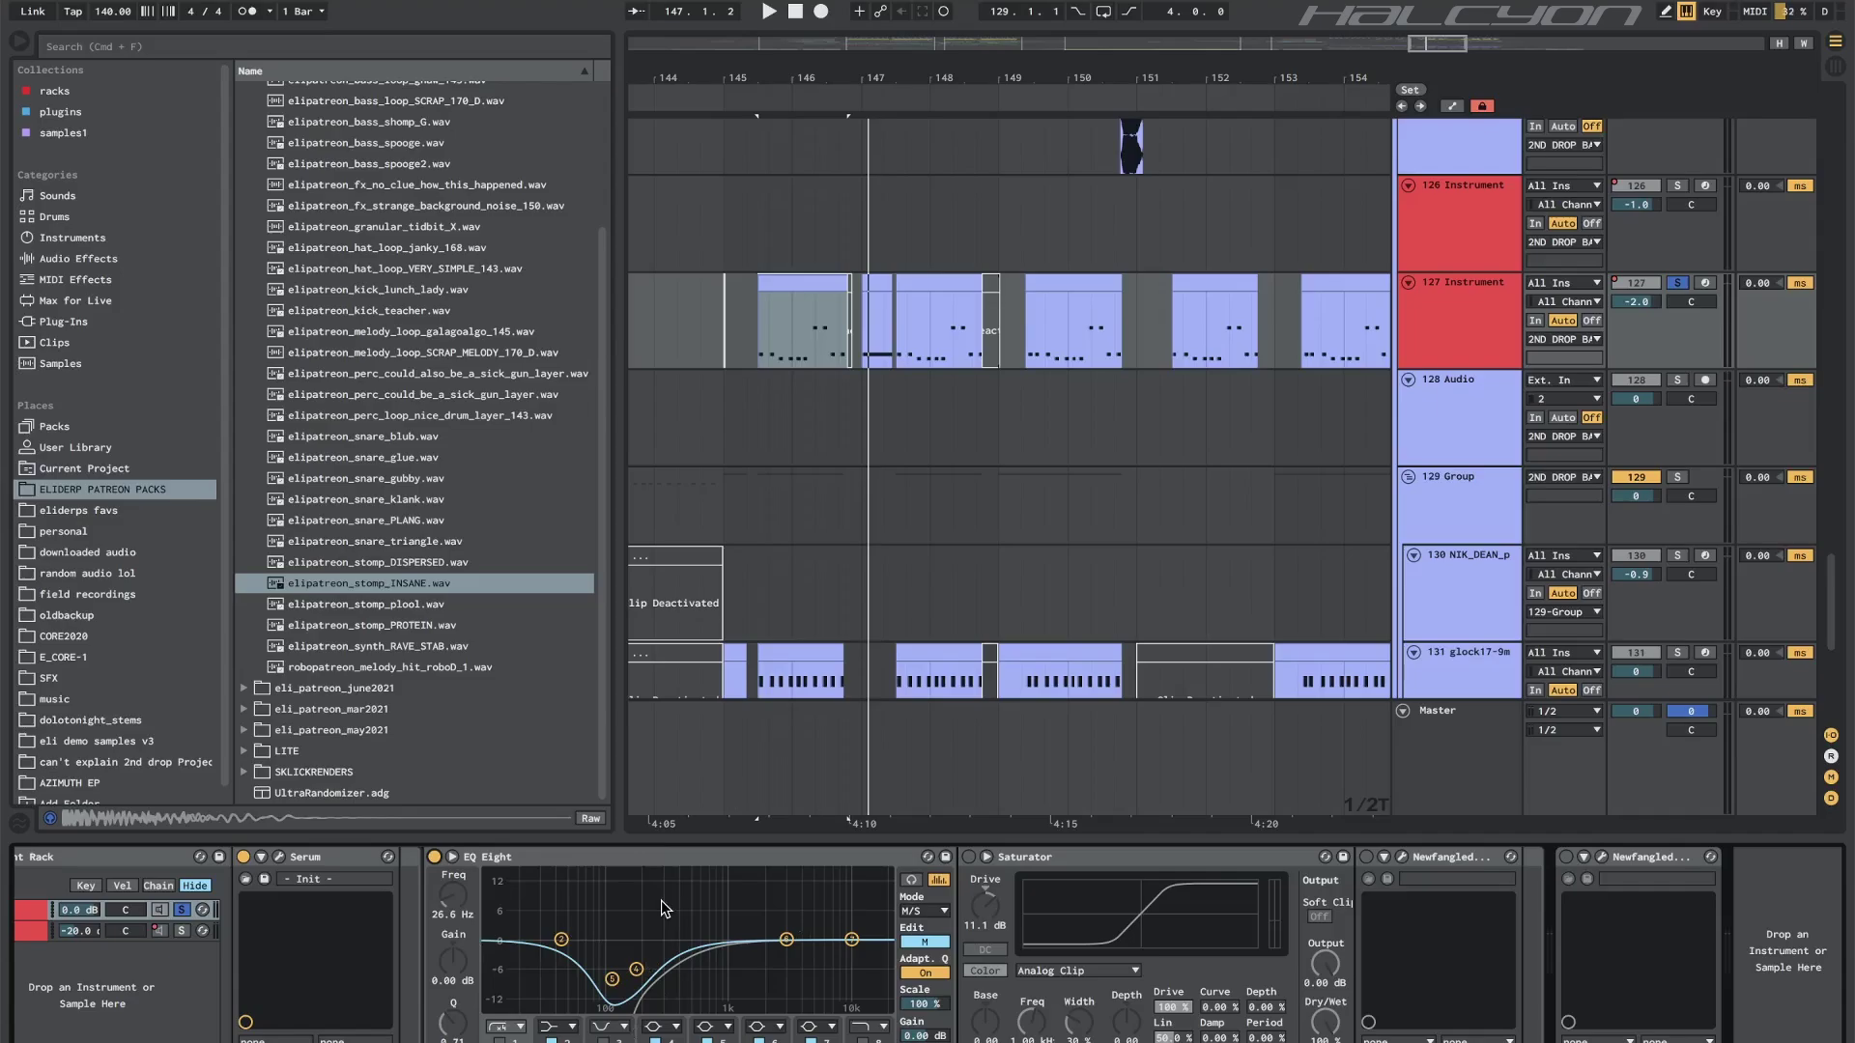
pyautogui.click(969, 858)
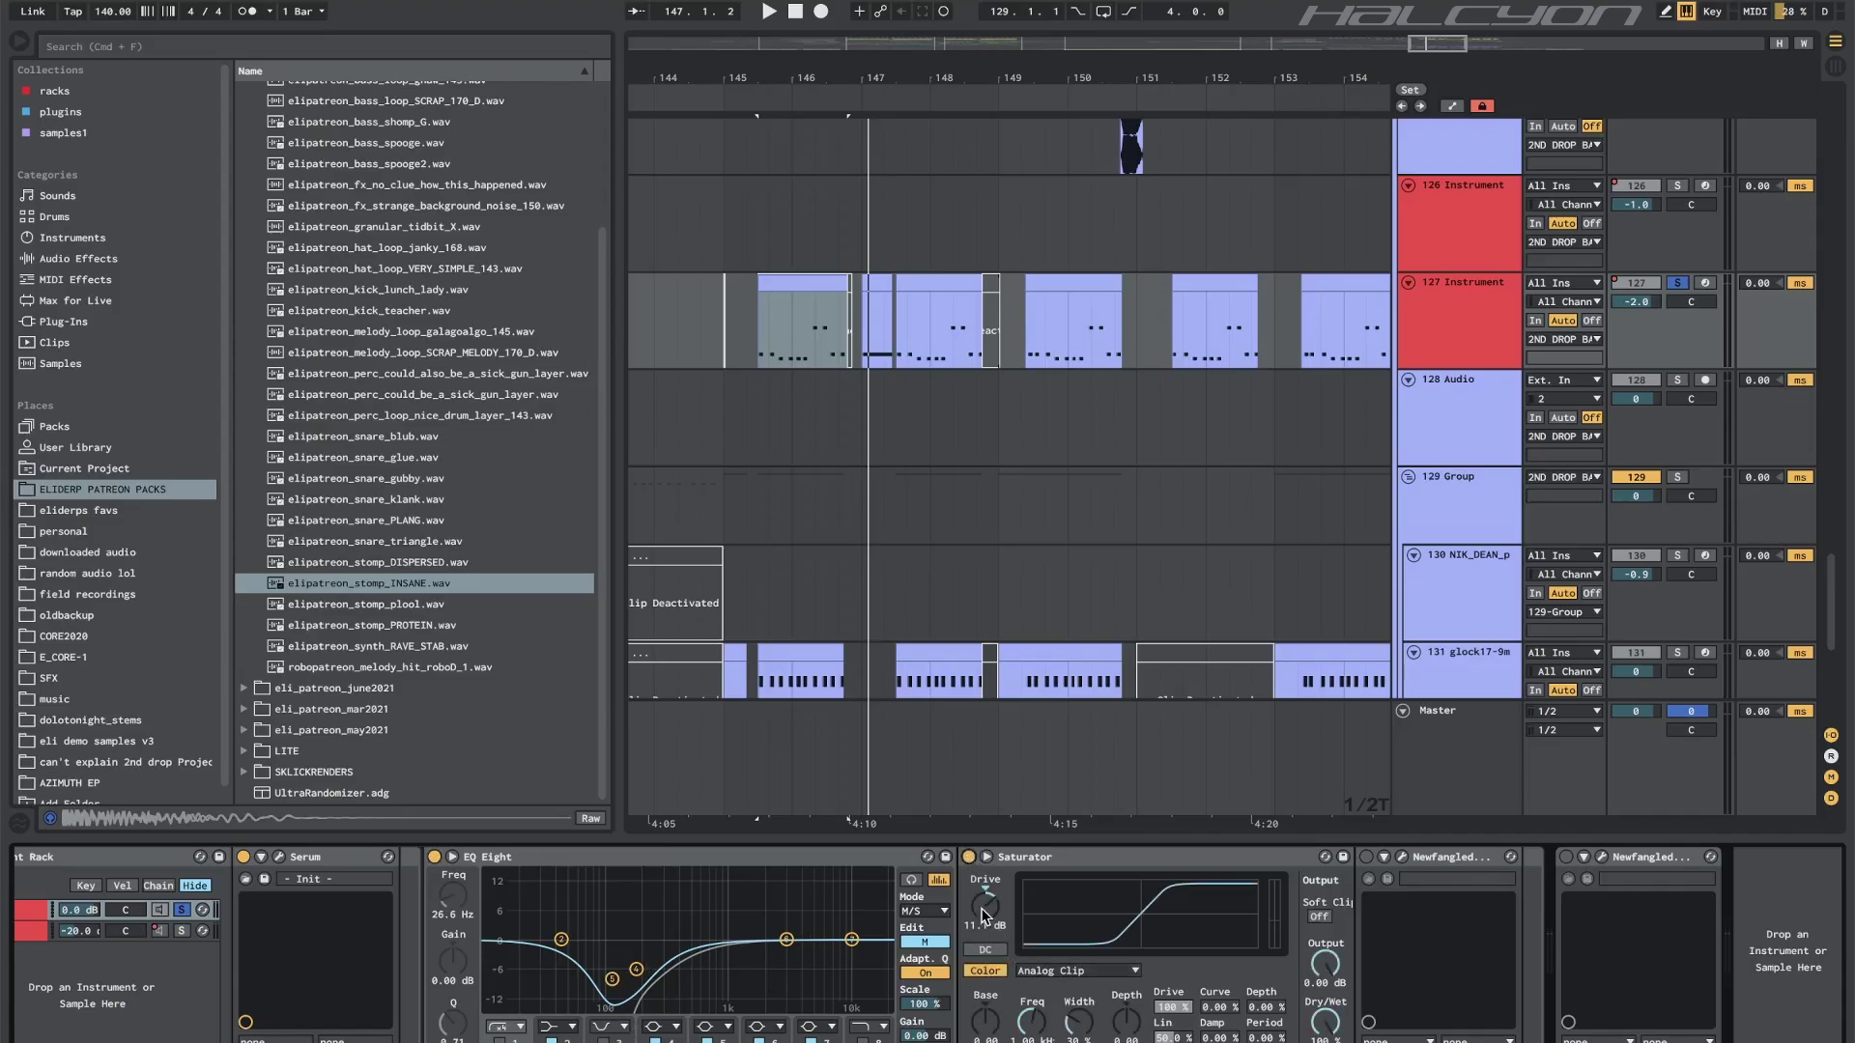
pyautogui.press('space')
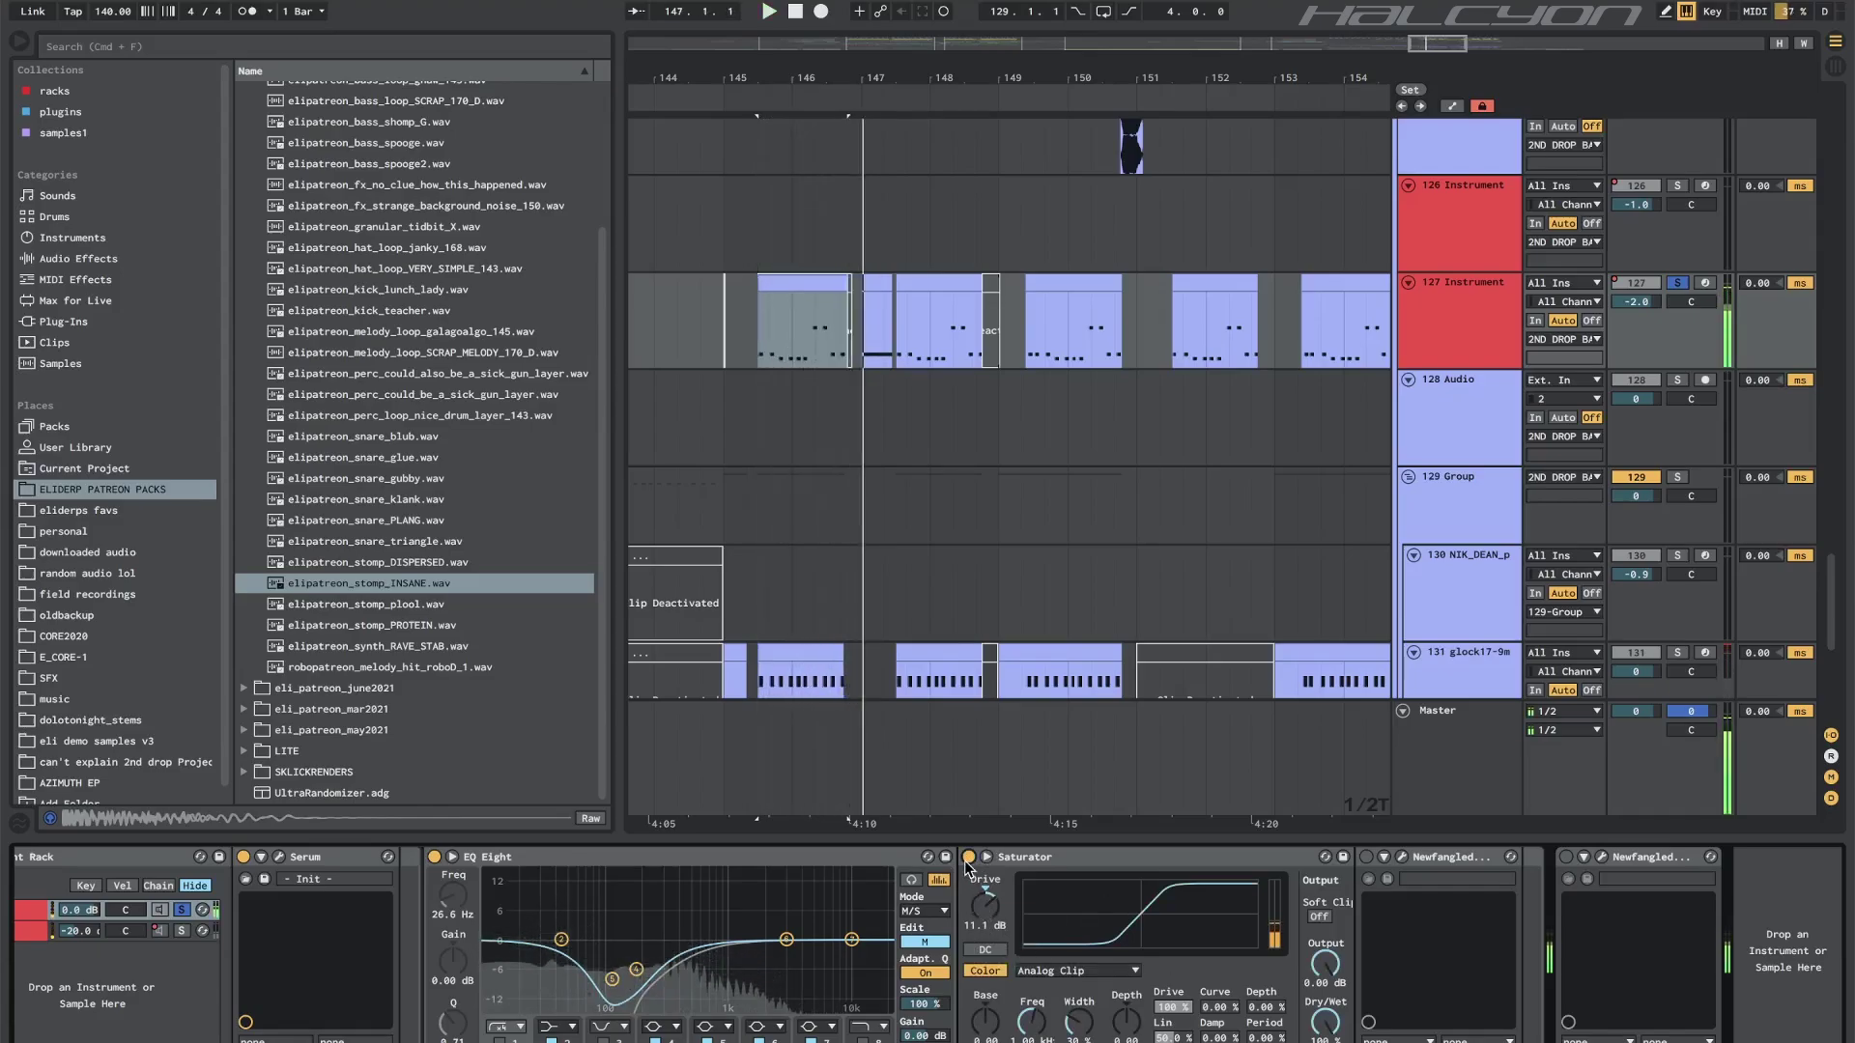
# Enable Newfangled Saturate on track 127, inspect its gain curve, hide the plug-in window and play the clip through it.
pyautogui.click(1366, 857)
pyautogui.click(1401, 857)
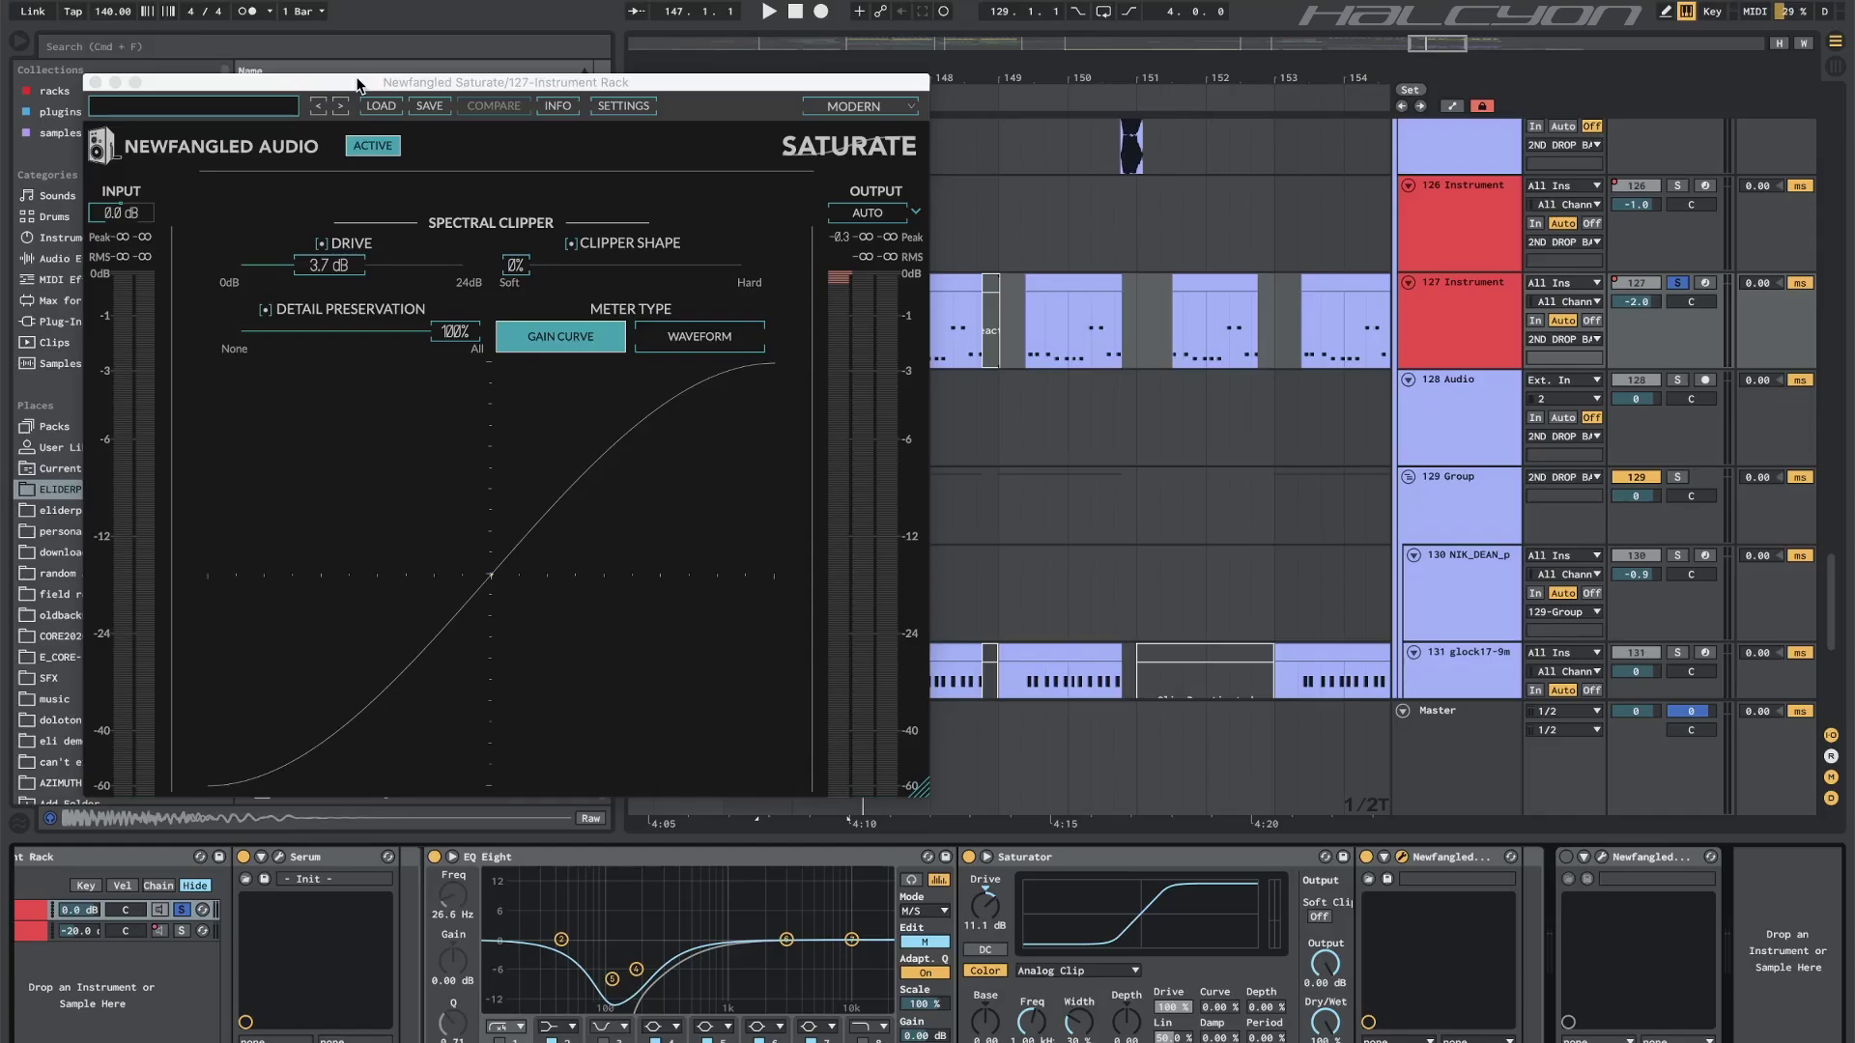
pyautogui.click(95, 82)
pyautogui.press('space')
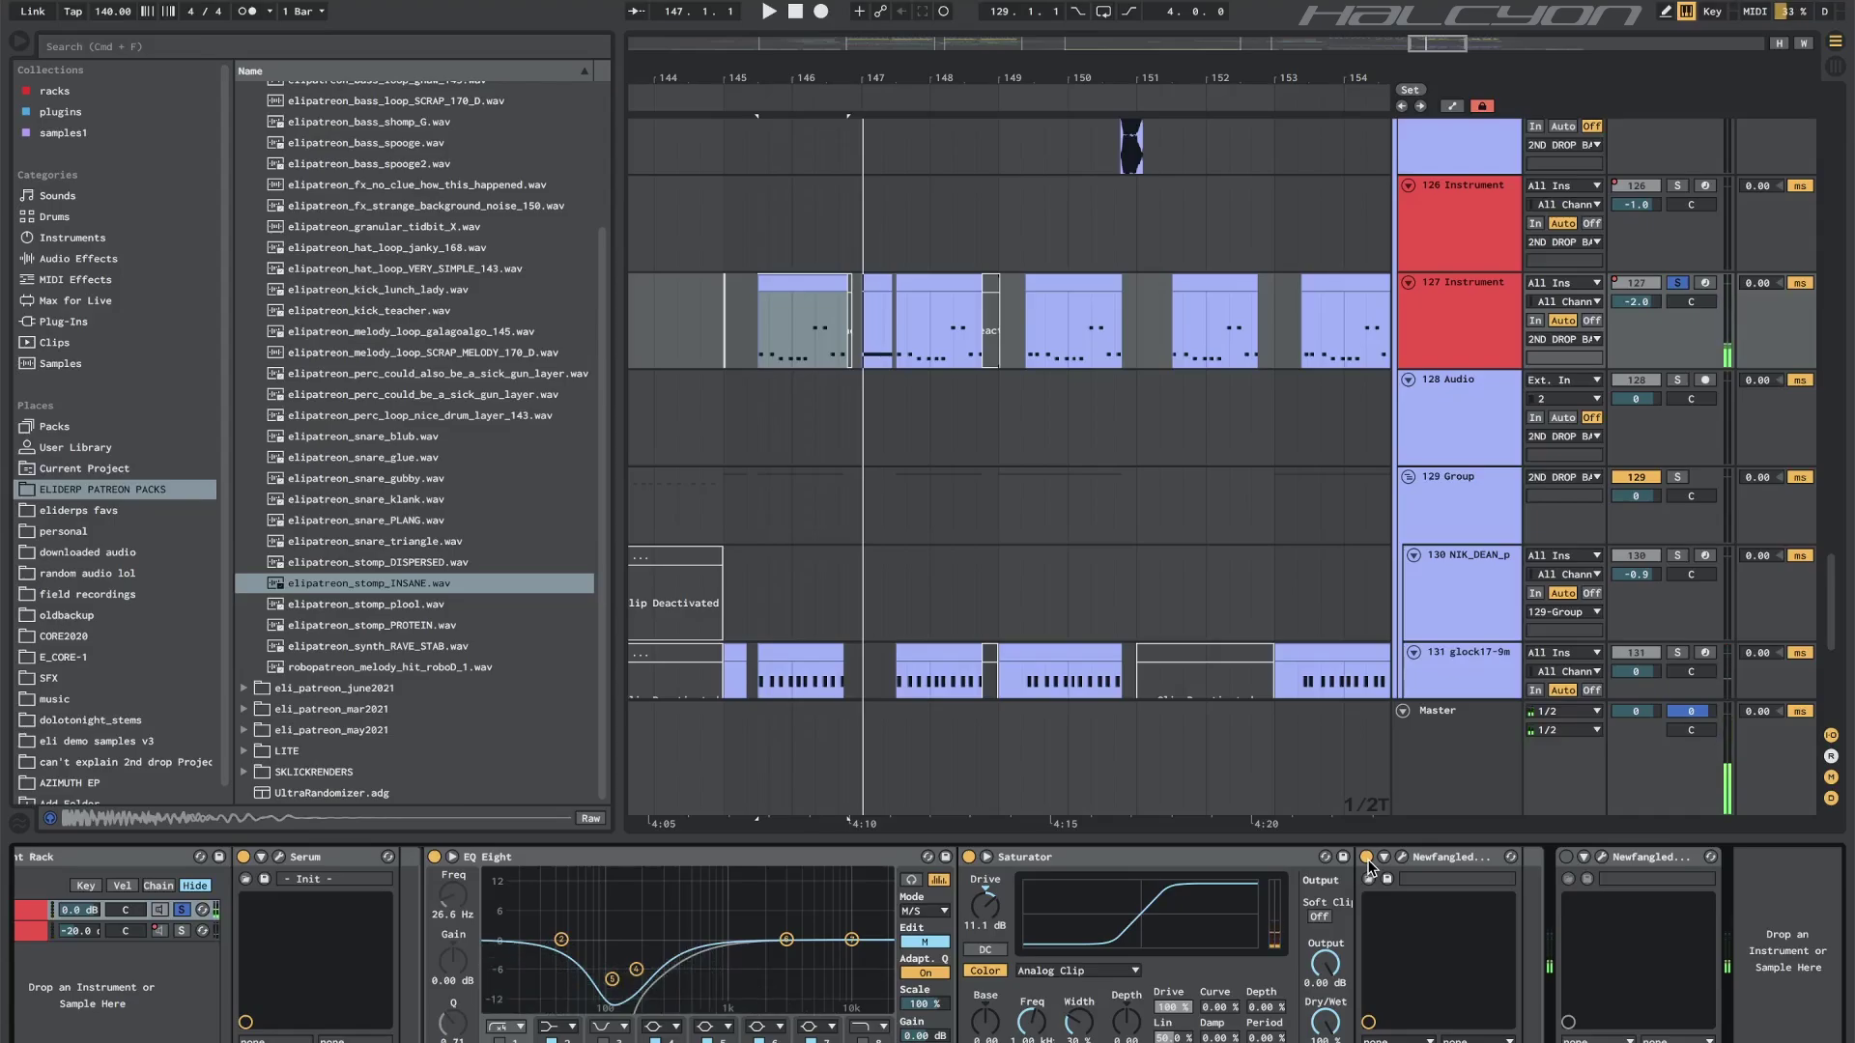
pyautogui.hscroll(-4, 267, 928)
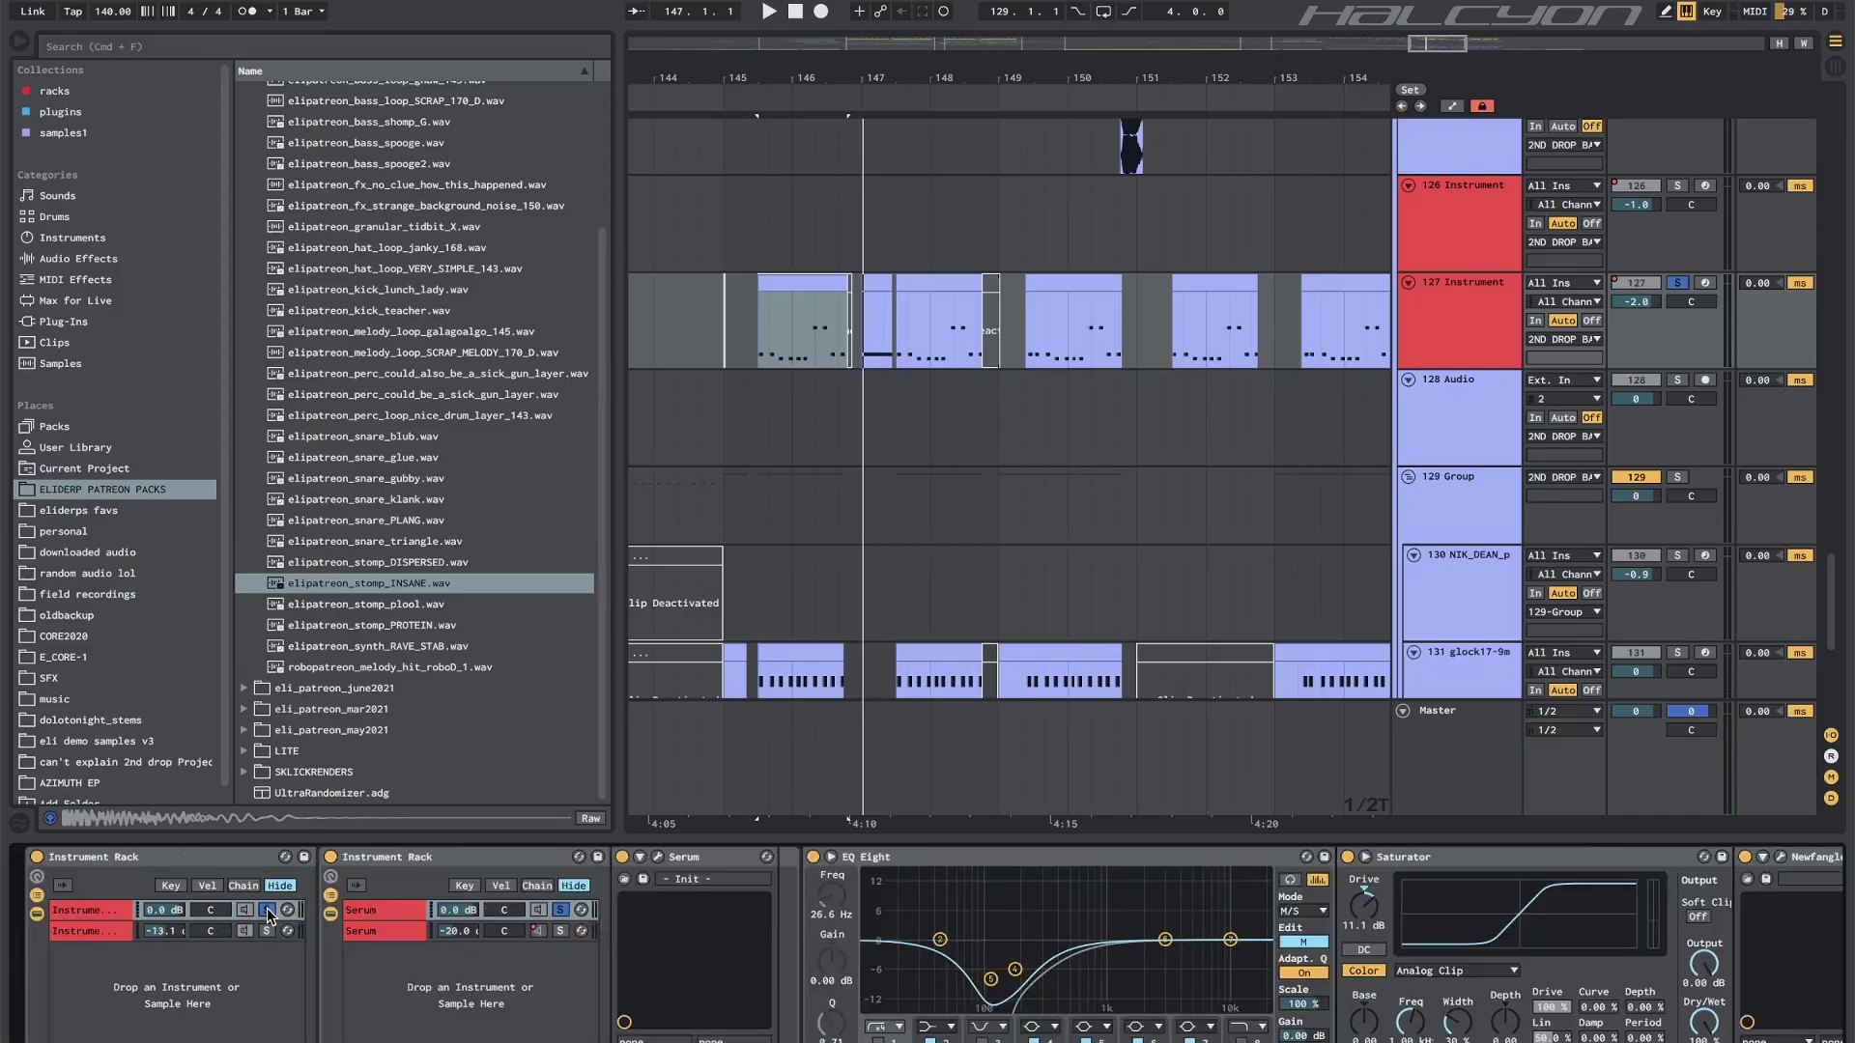
pyautogui.click(81, 931)
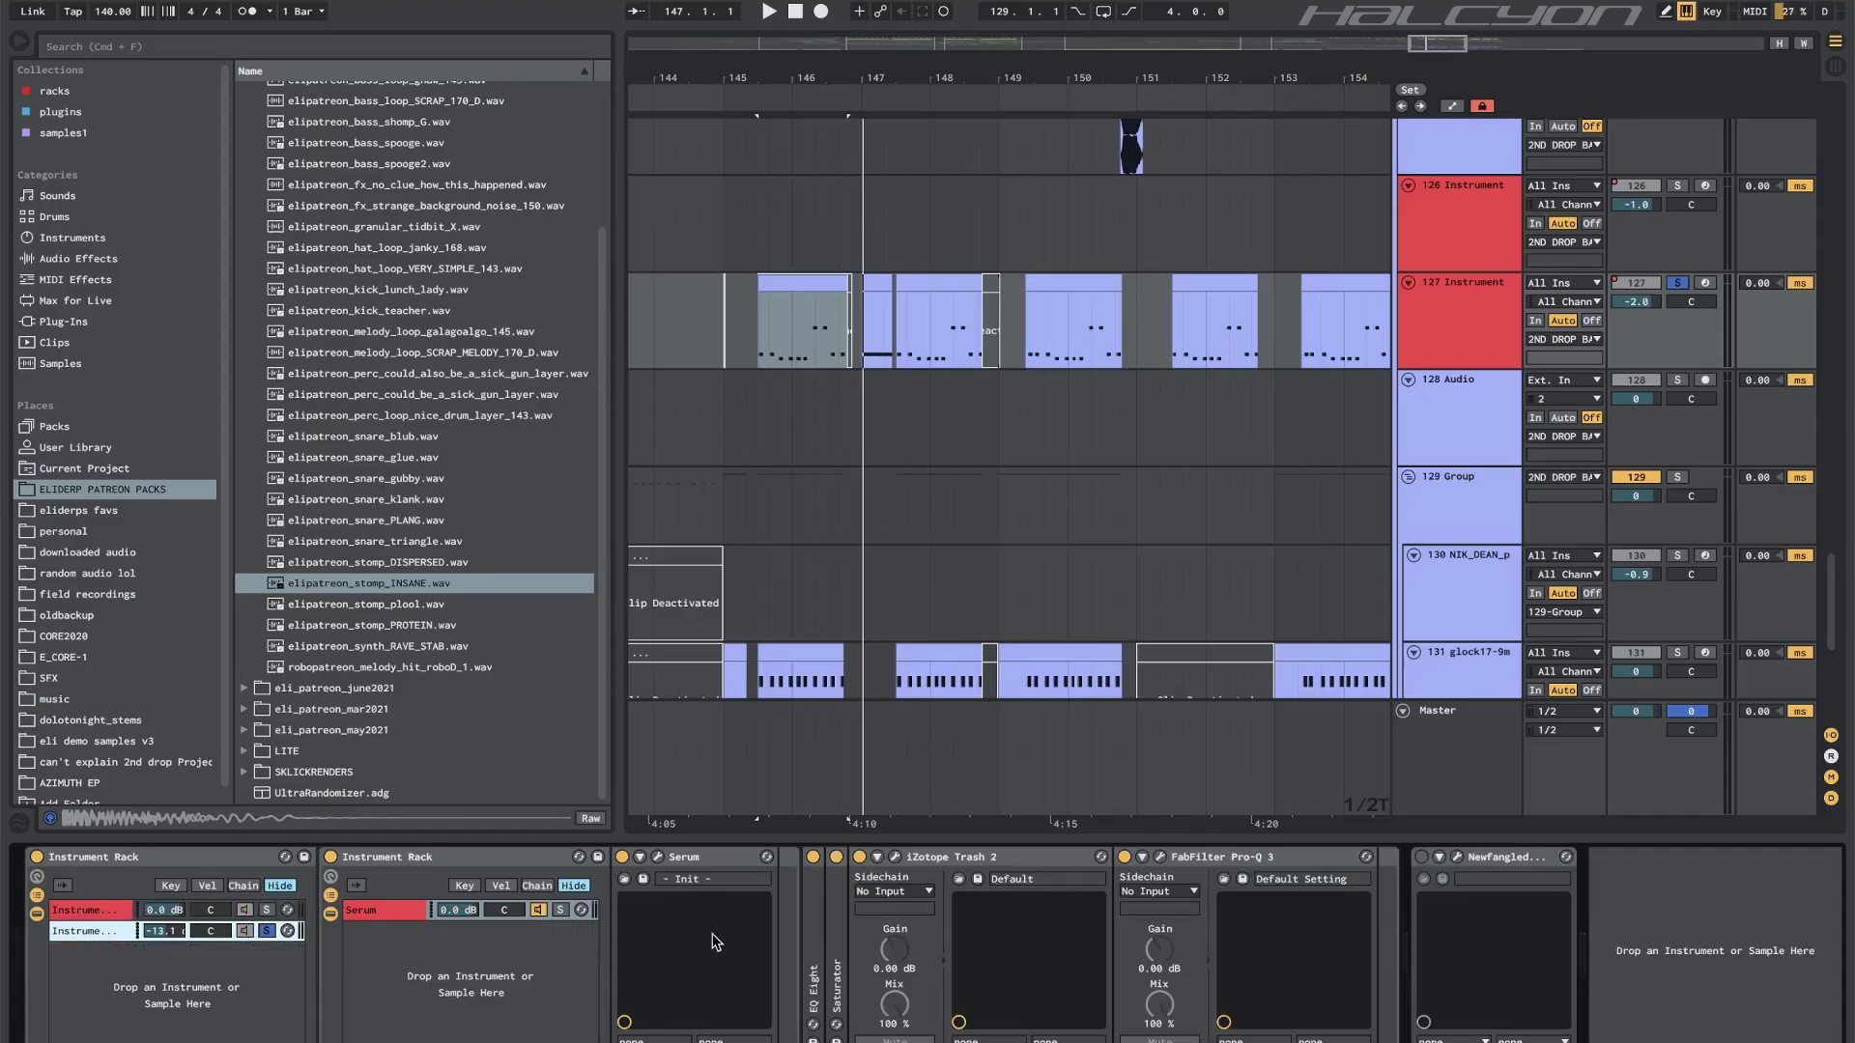
pyautogui.click(658, 856)
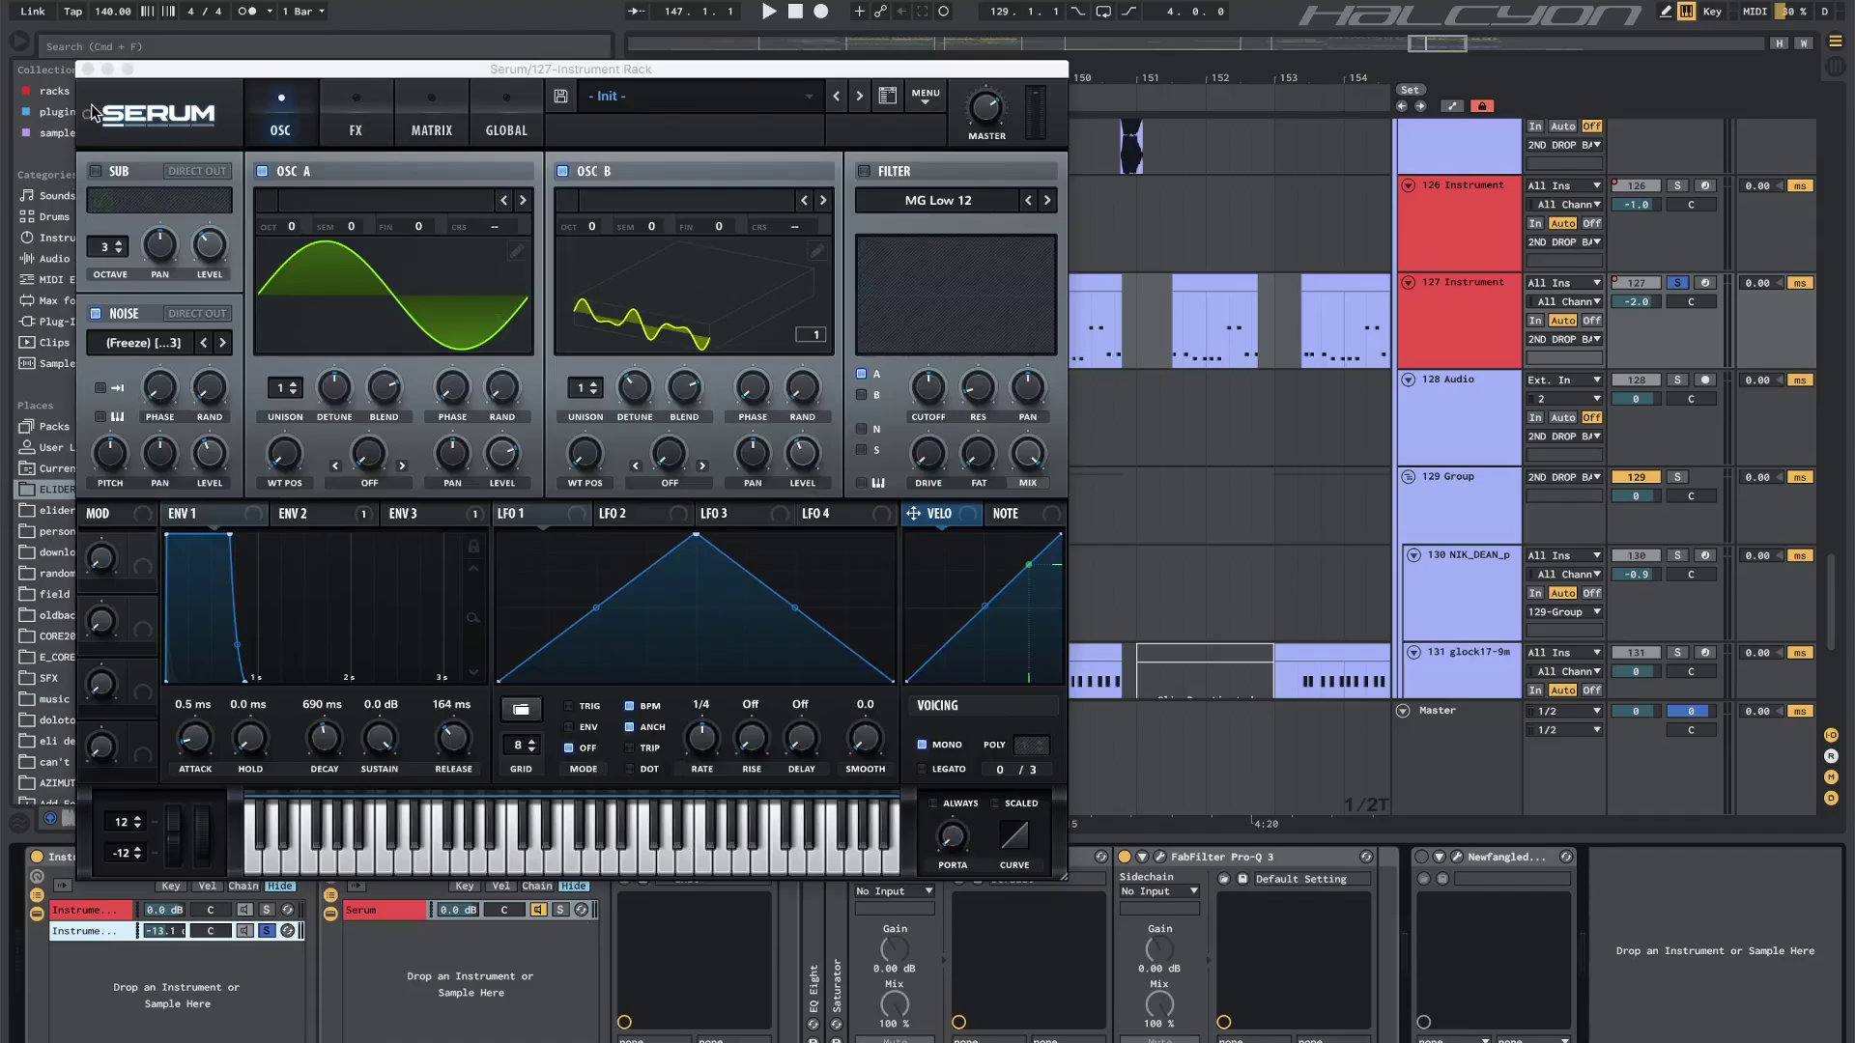
pyautogui.click(143, 343)
pyautogui.moveTo(172, 432)
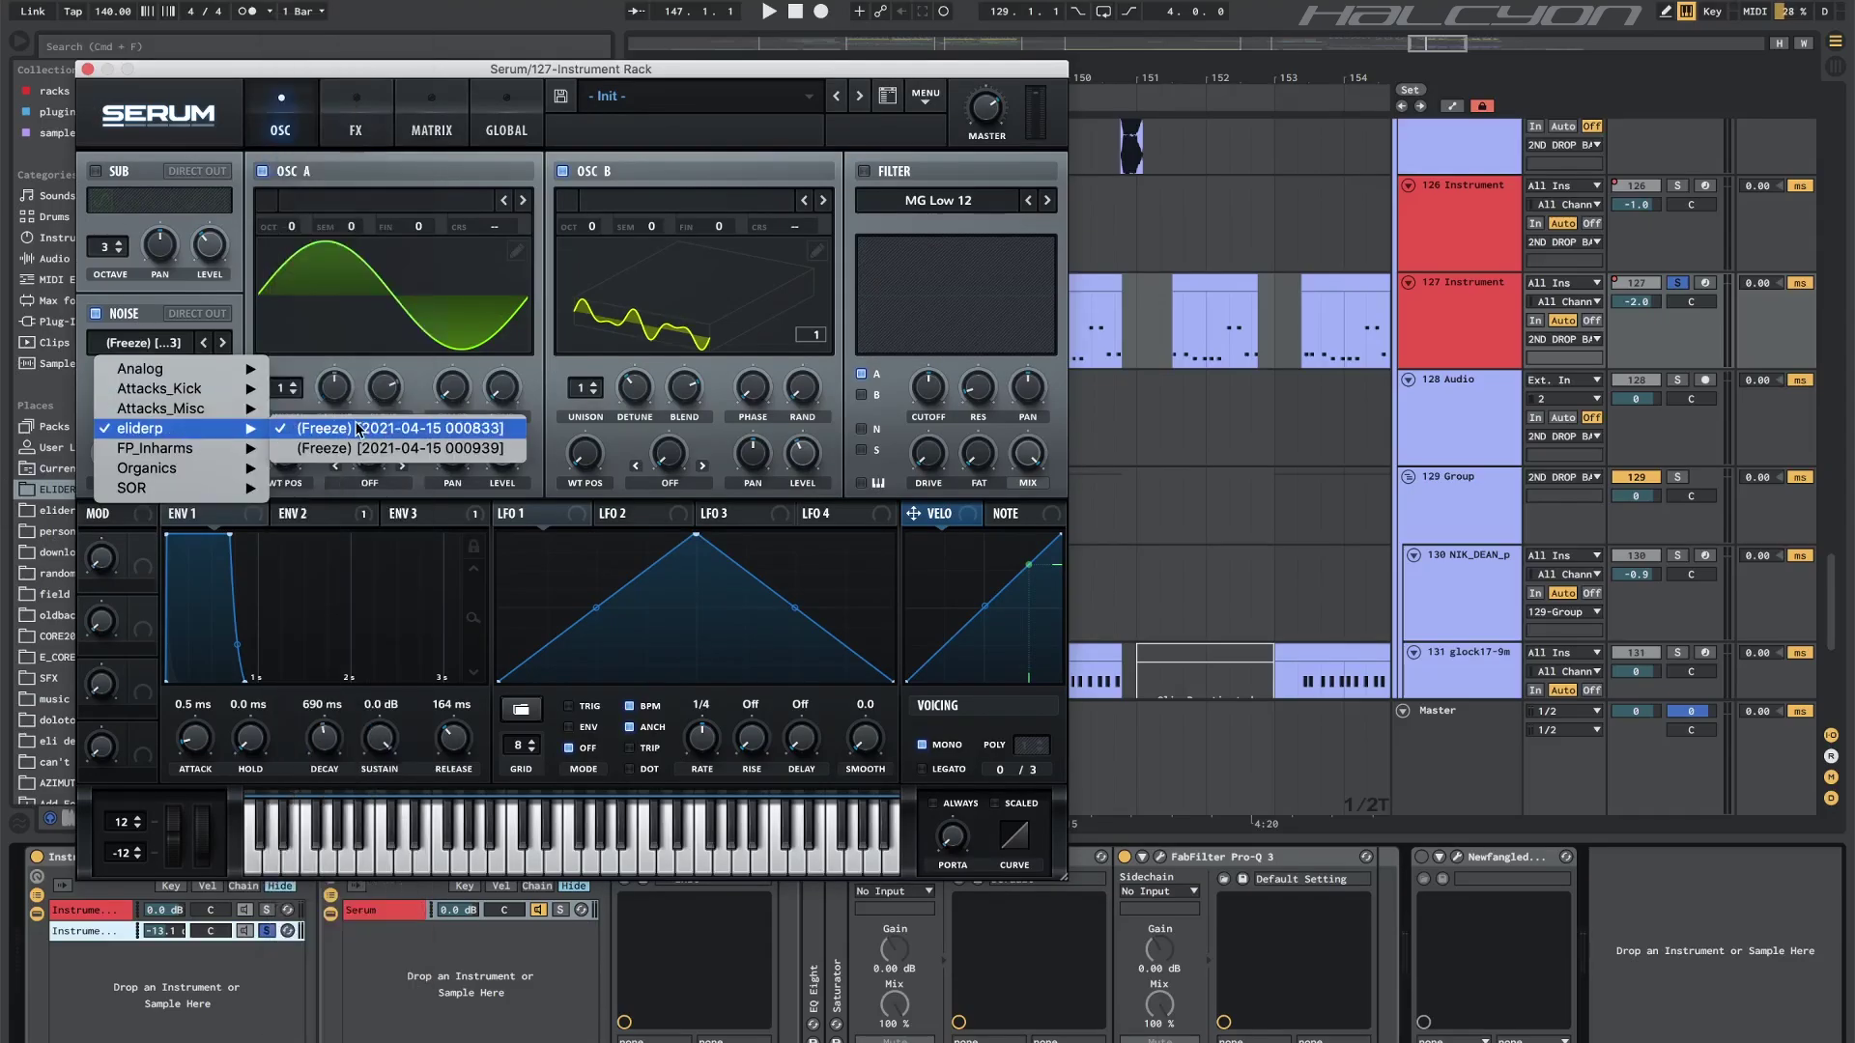
pyautogui.click(404, 447)
pyautogui.click(88, 68)
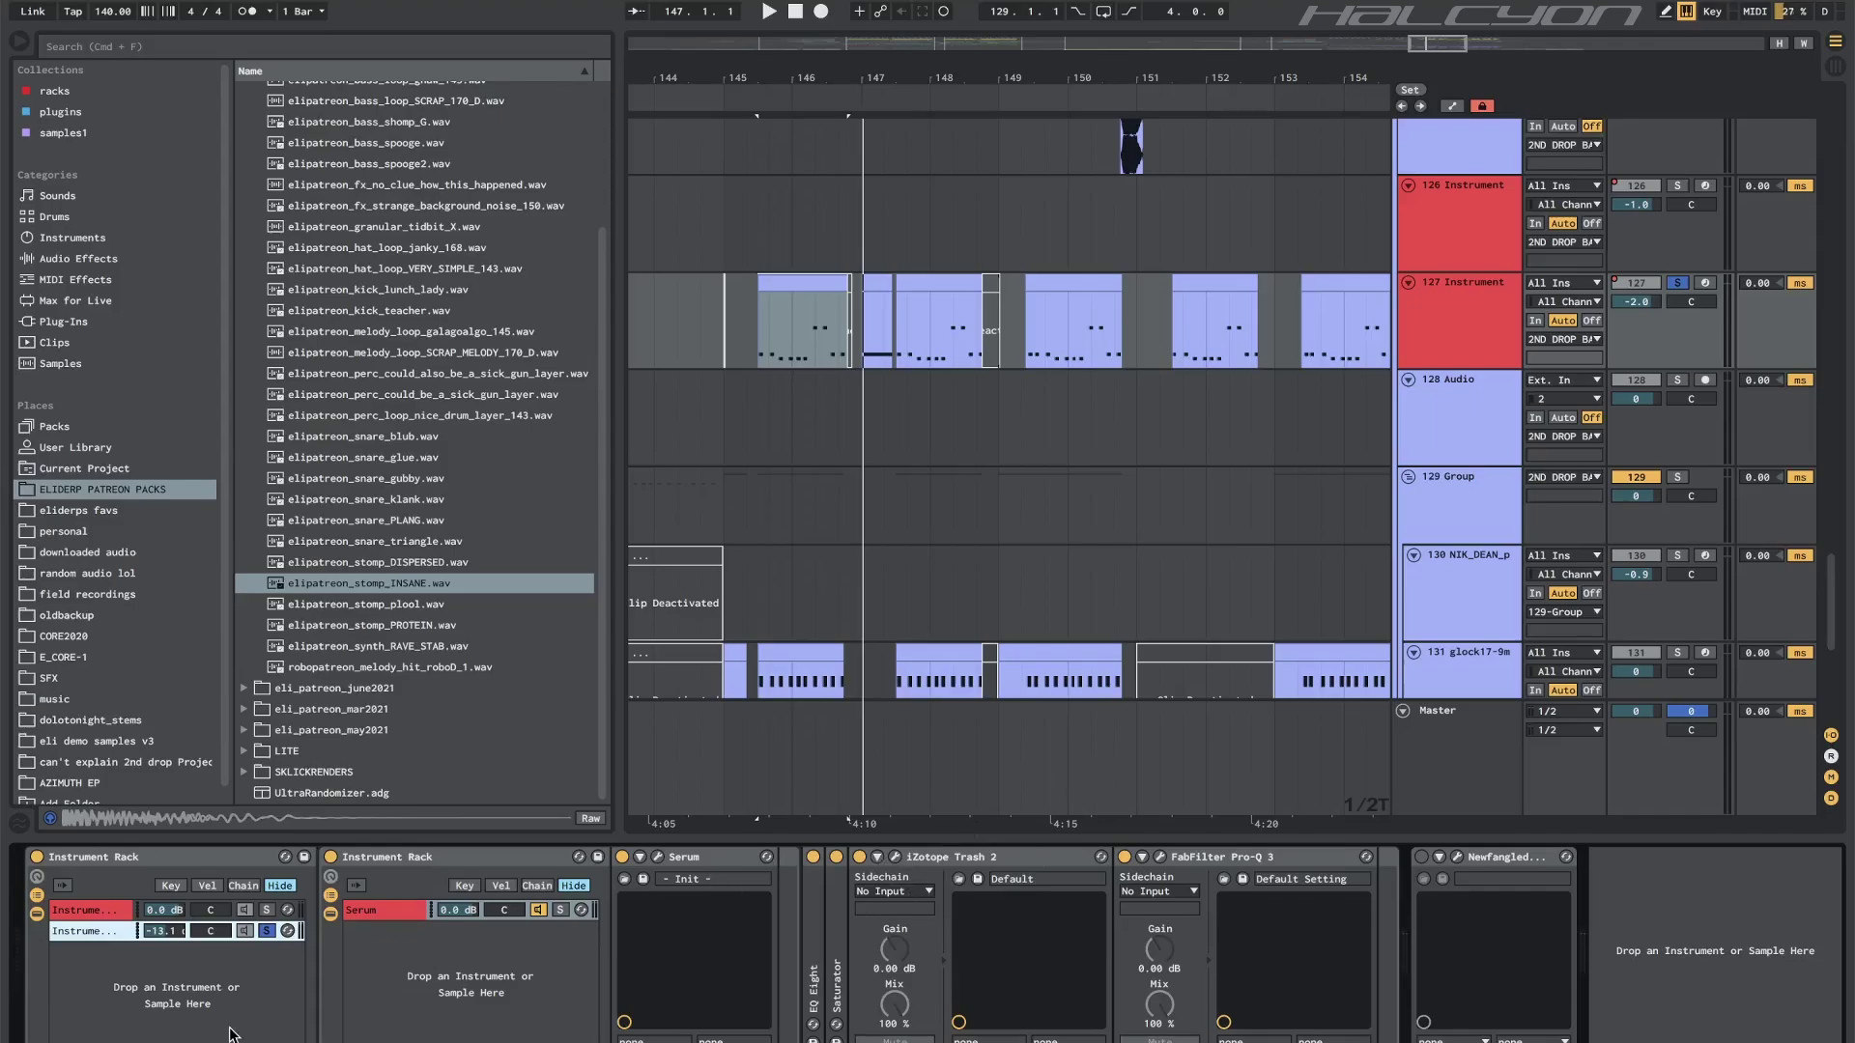
# Inspect the second chain's iZotope Trash 2 distortion and FabFilter Pro-Q 3 windows, and play the clip with that chain soloed.
pyautogui.click(894, 857)
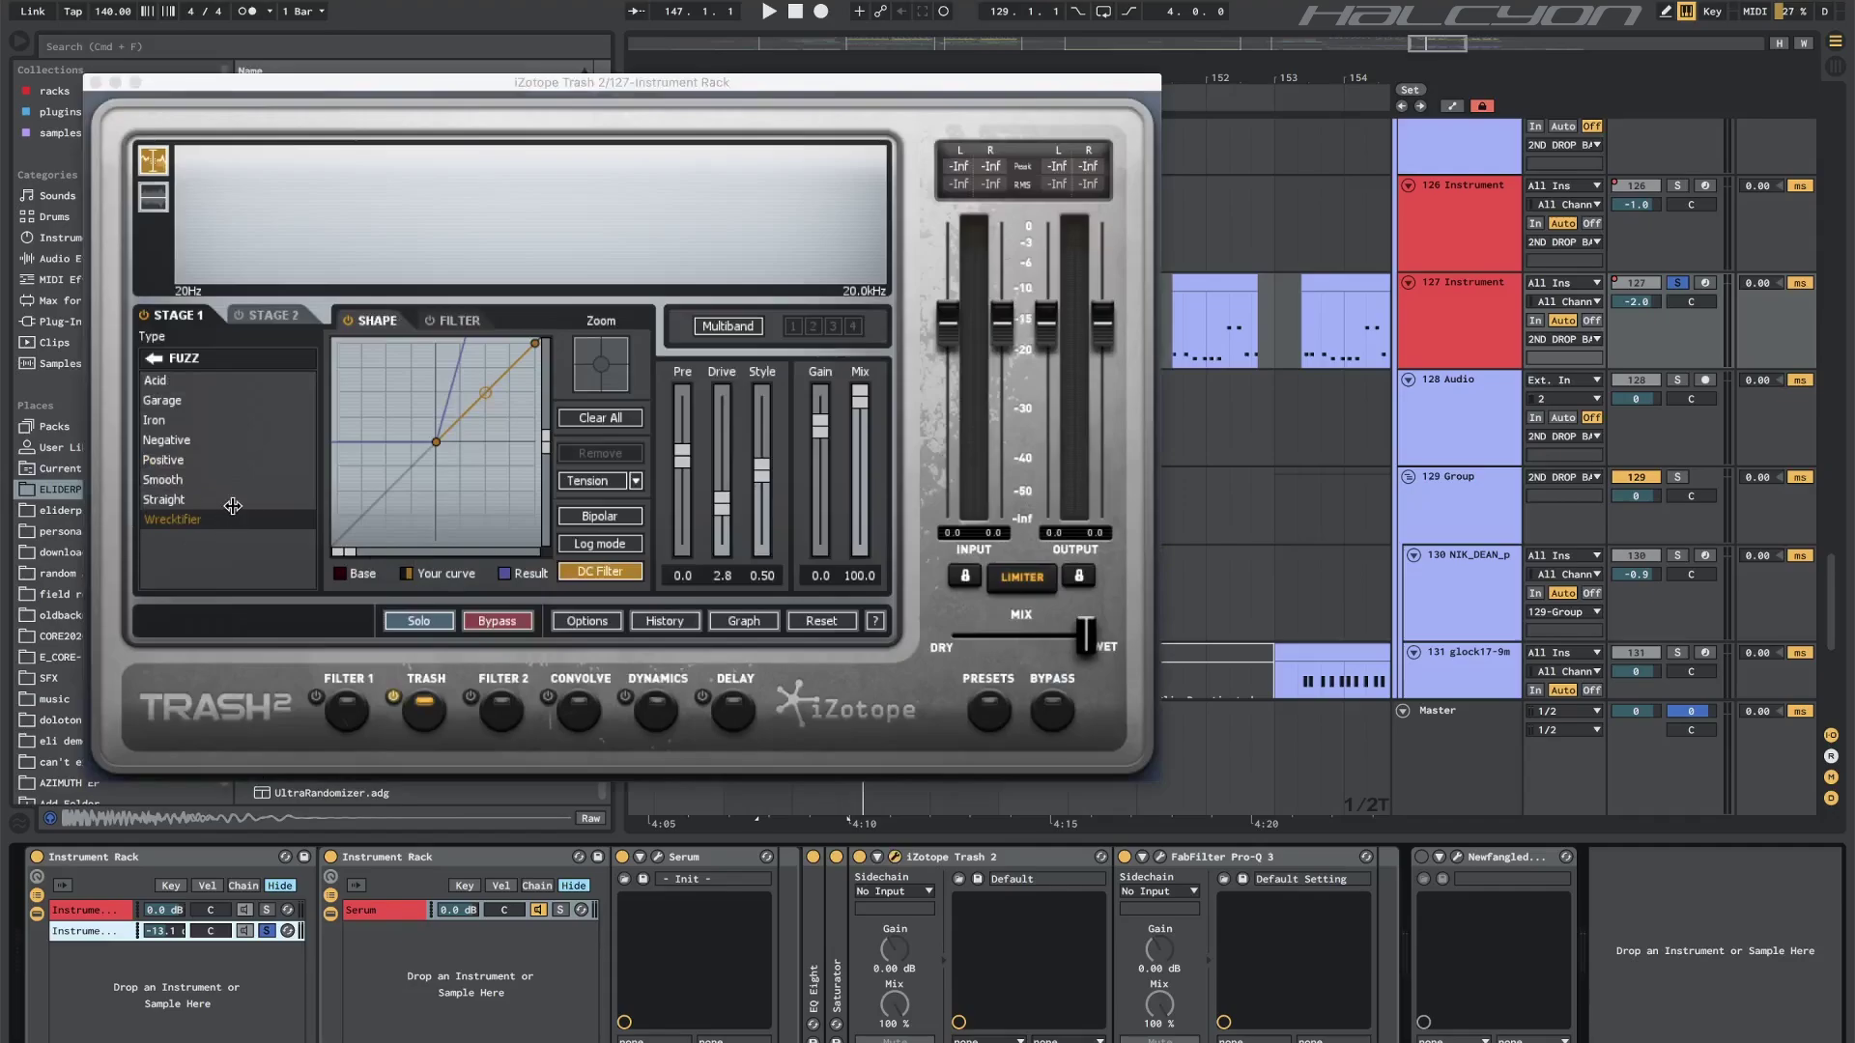
pyautogui.press('super+alt+p')
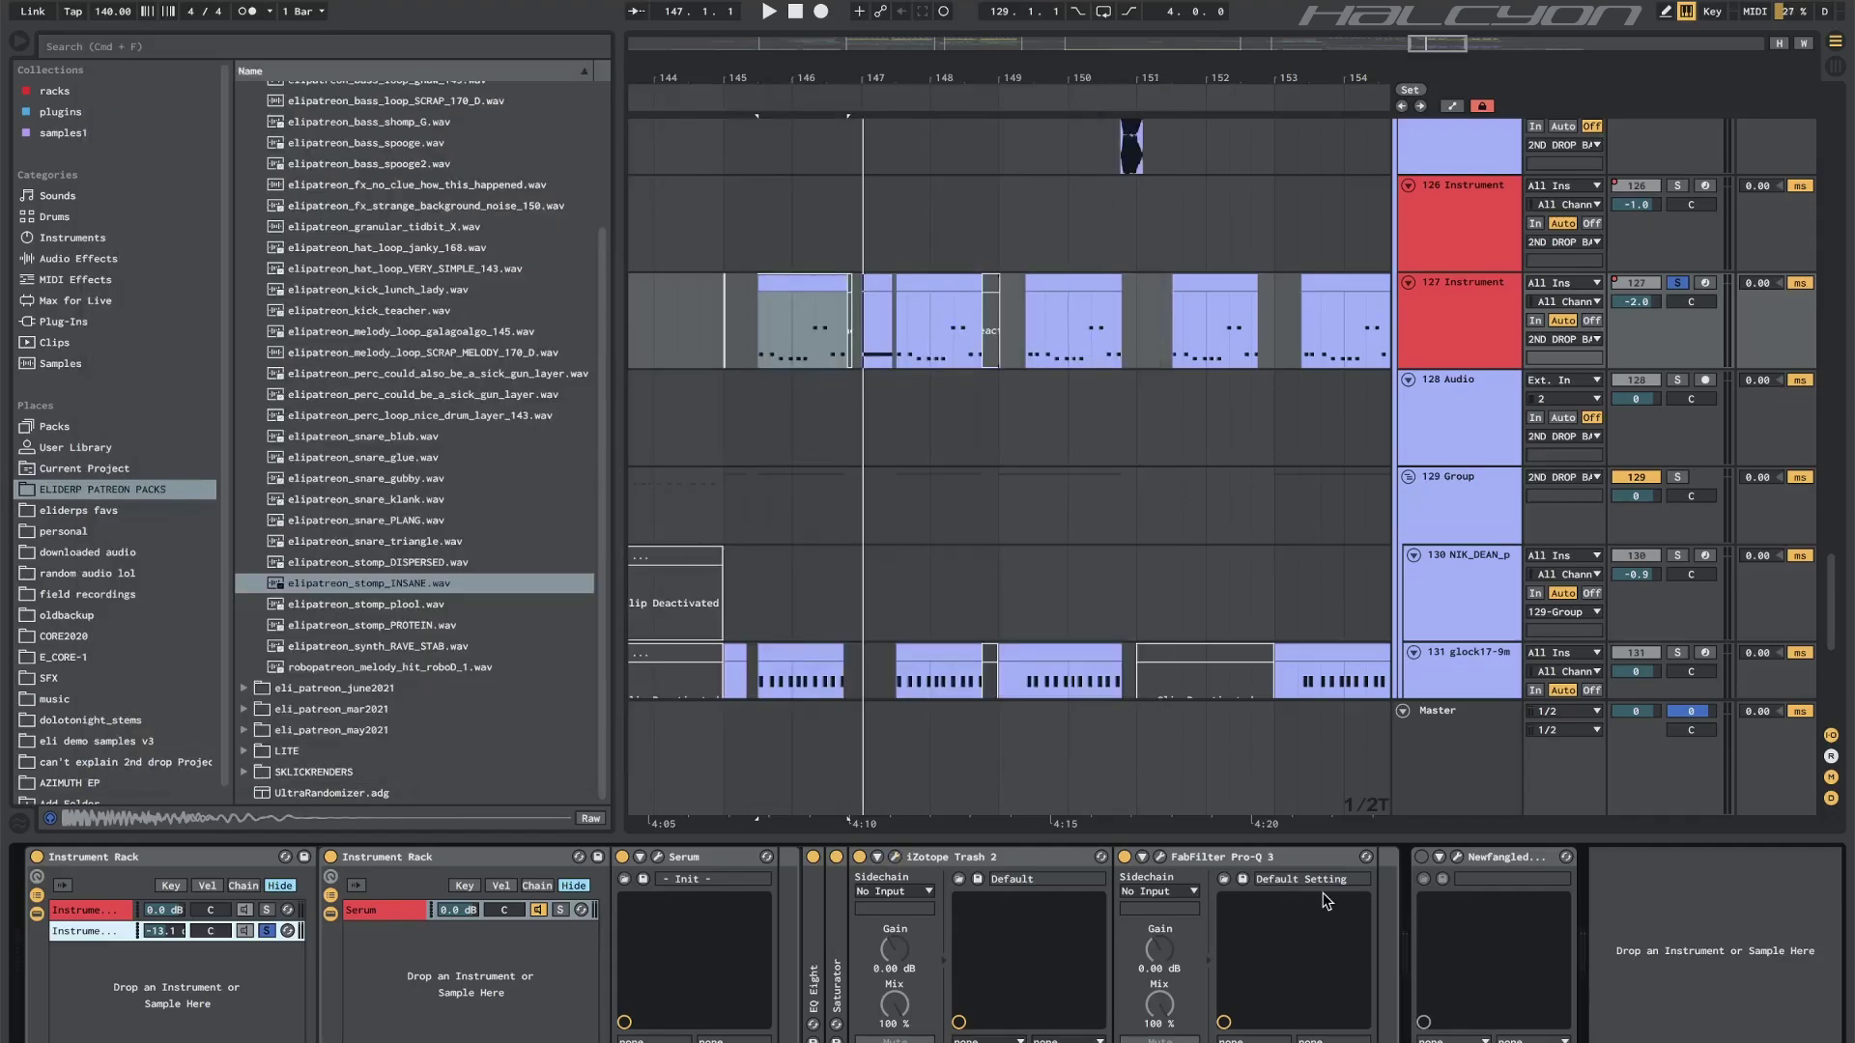
pyautogui.click(1159, 856)
pyautogui.press('super+alt+p')
pyautogui.press('space')
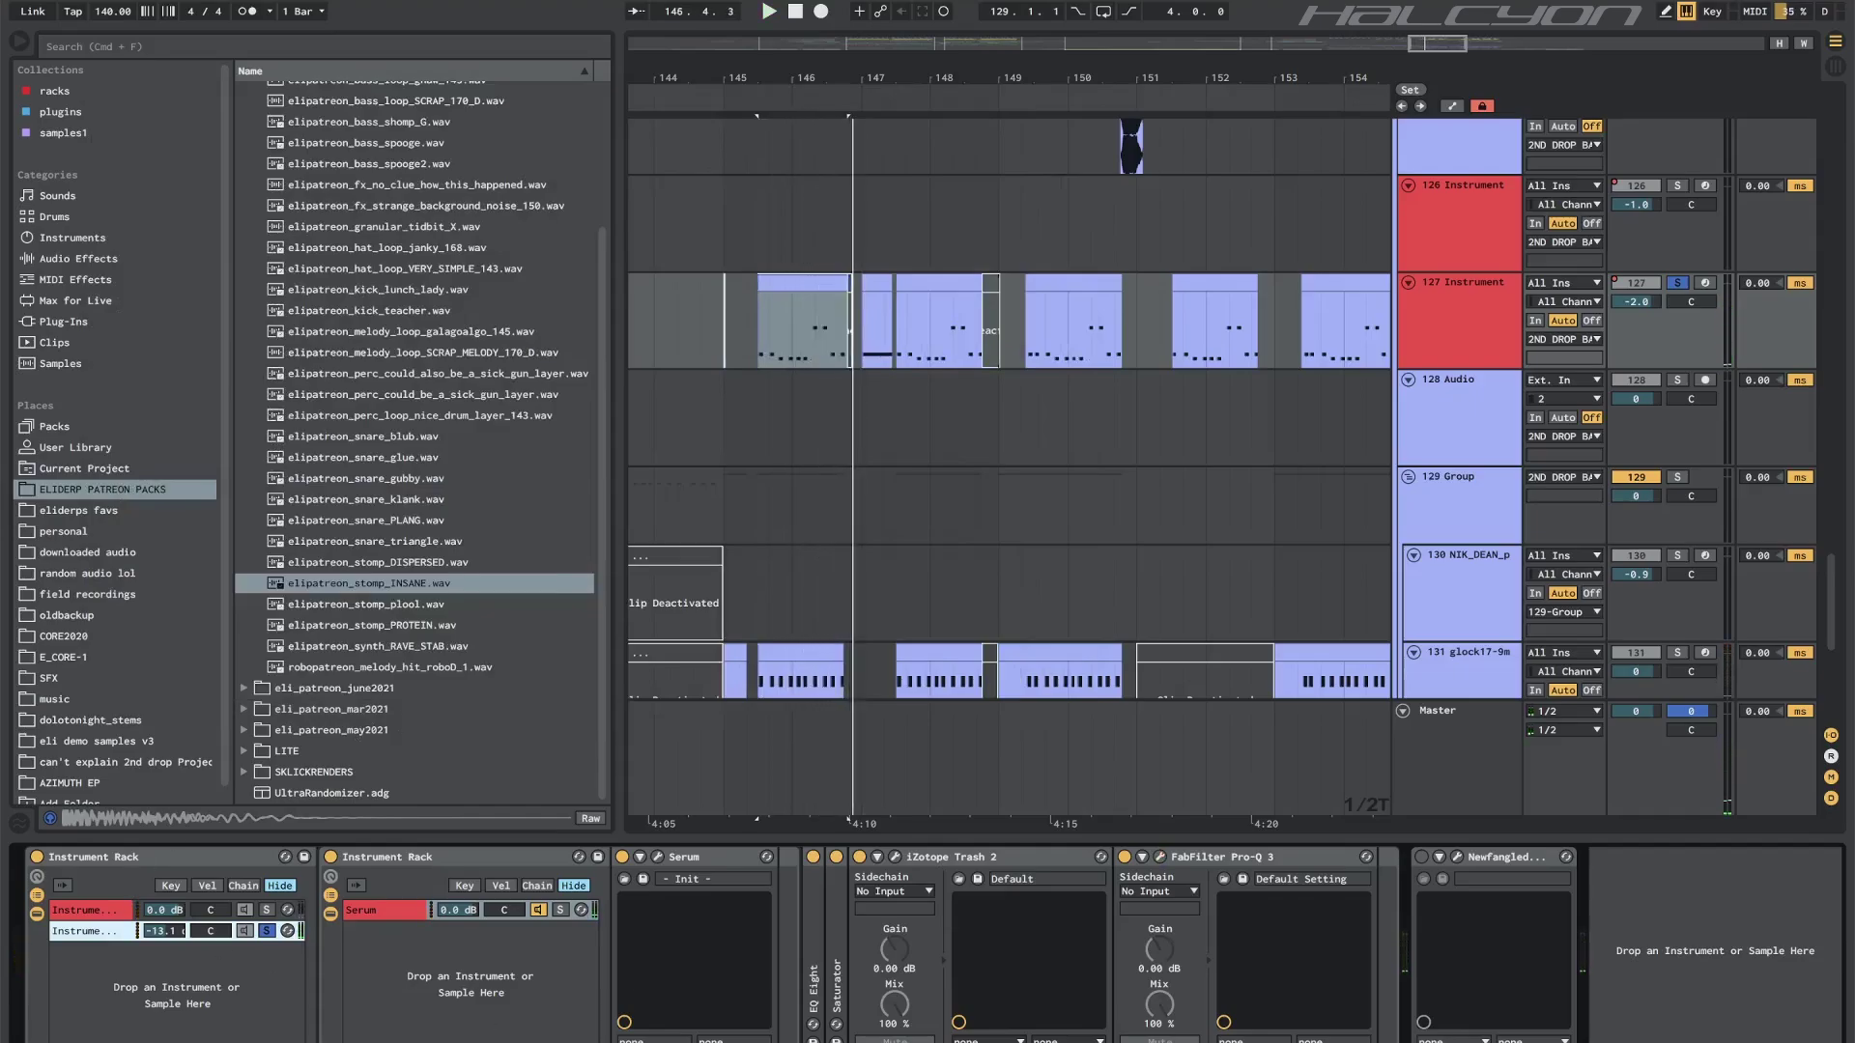
# Unsolo the outer rack's second chain and the inner rack's first Serum chain, playing track 127's clips with the combined layers.
pyautogui.click(266, 930)
pyautogui.press('space')
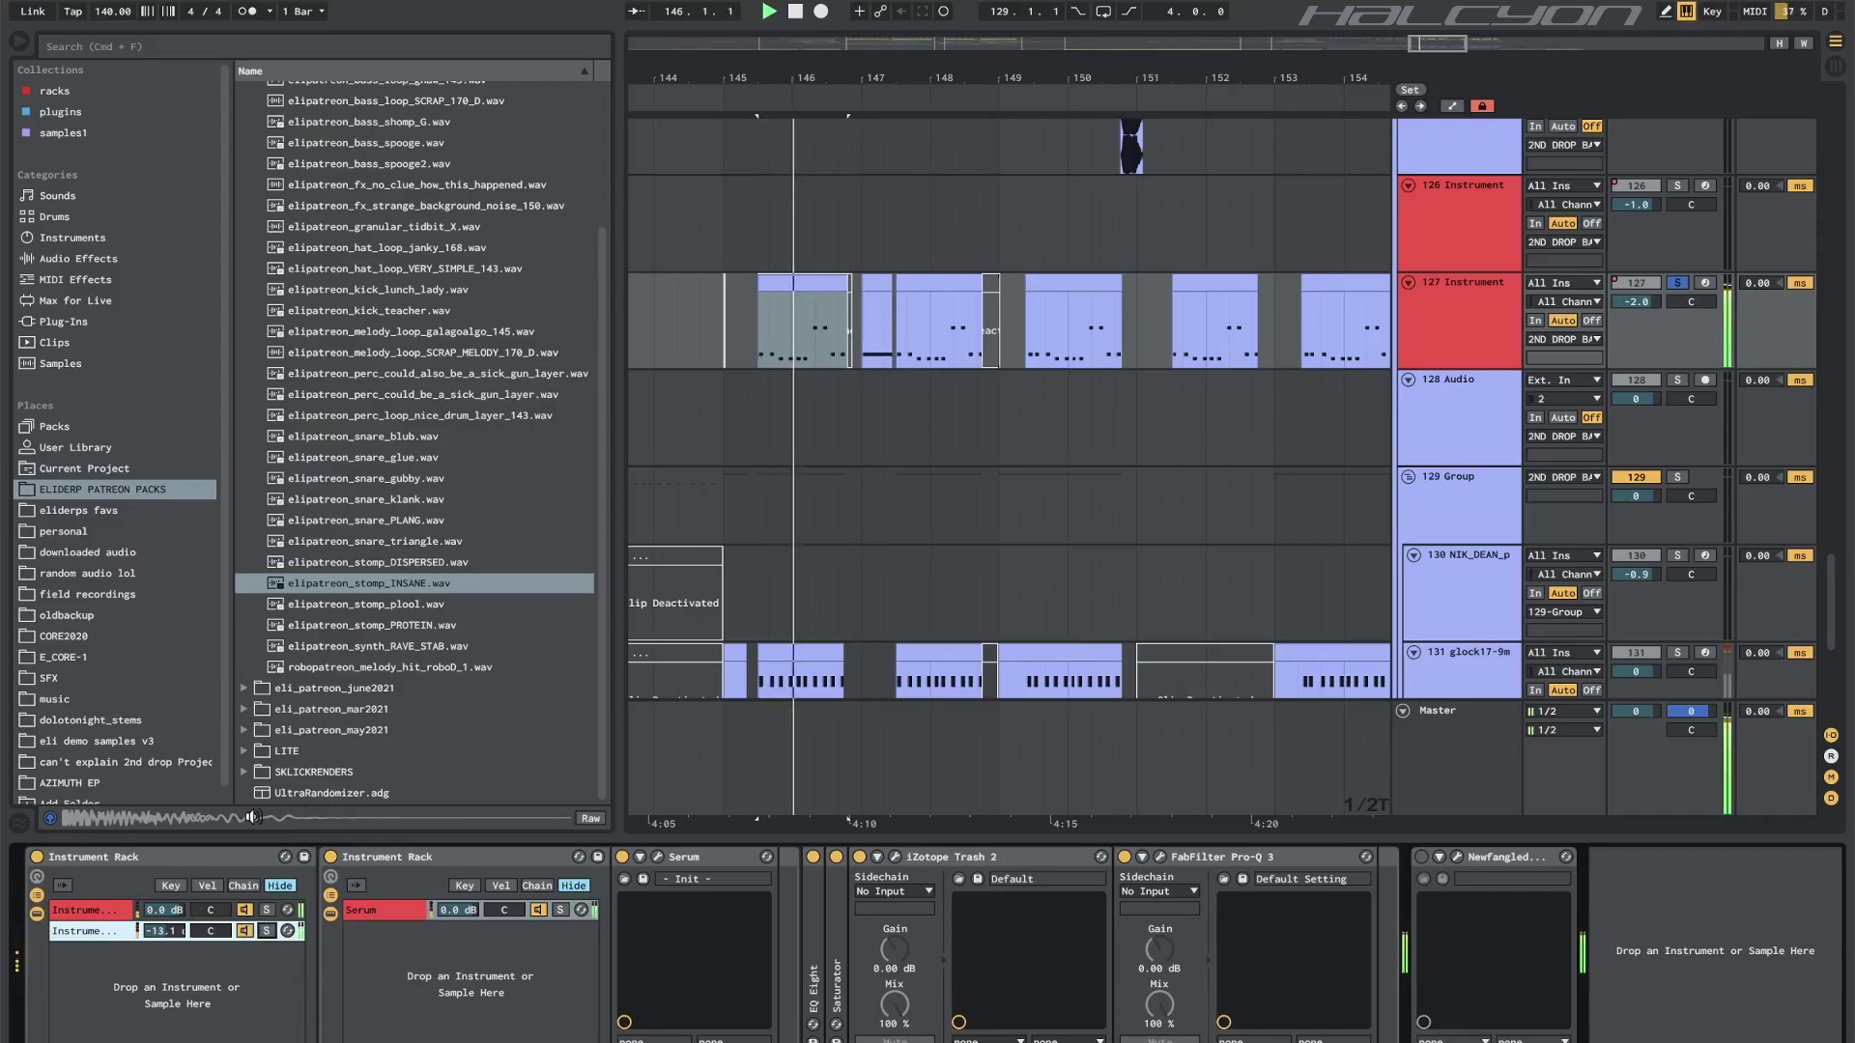
pyautogui.click(101, 905)
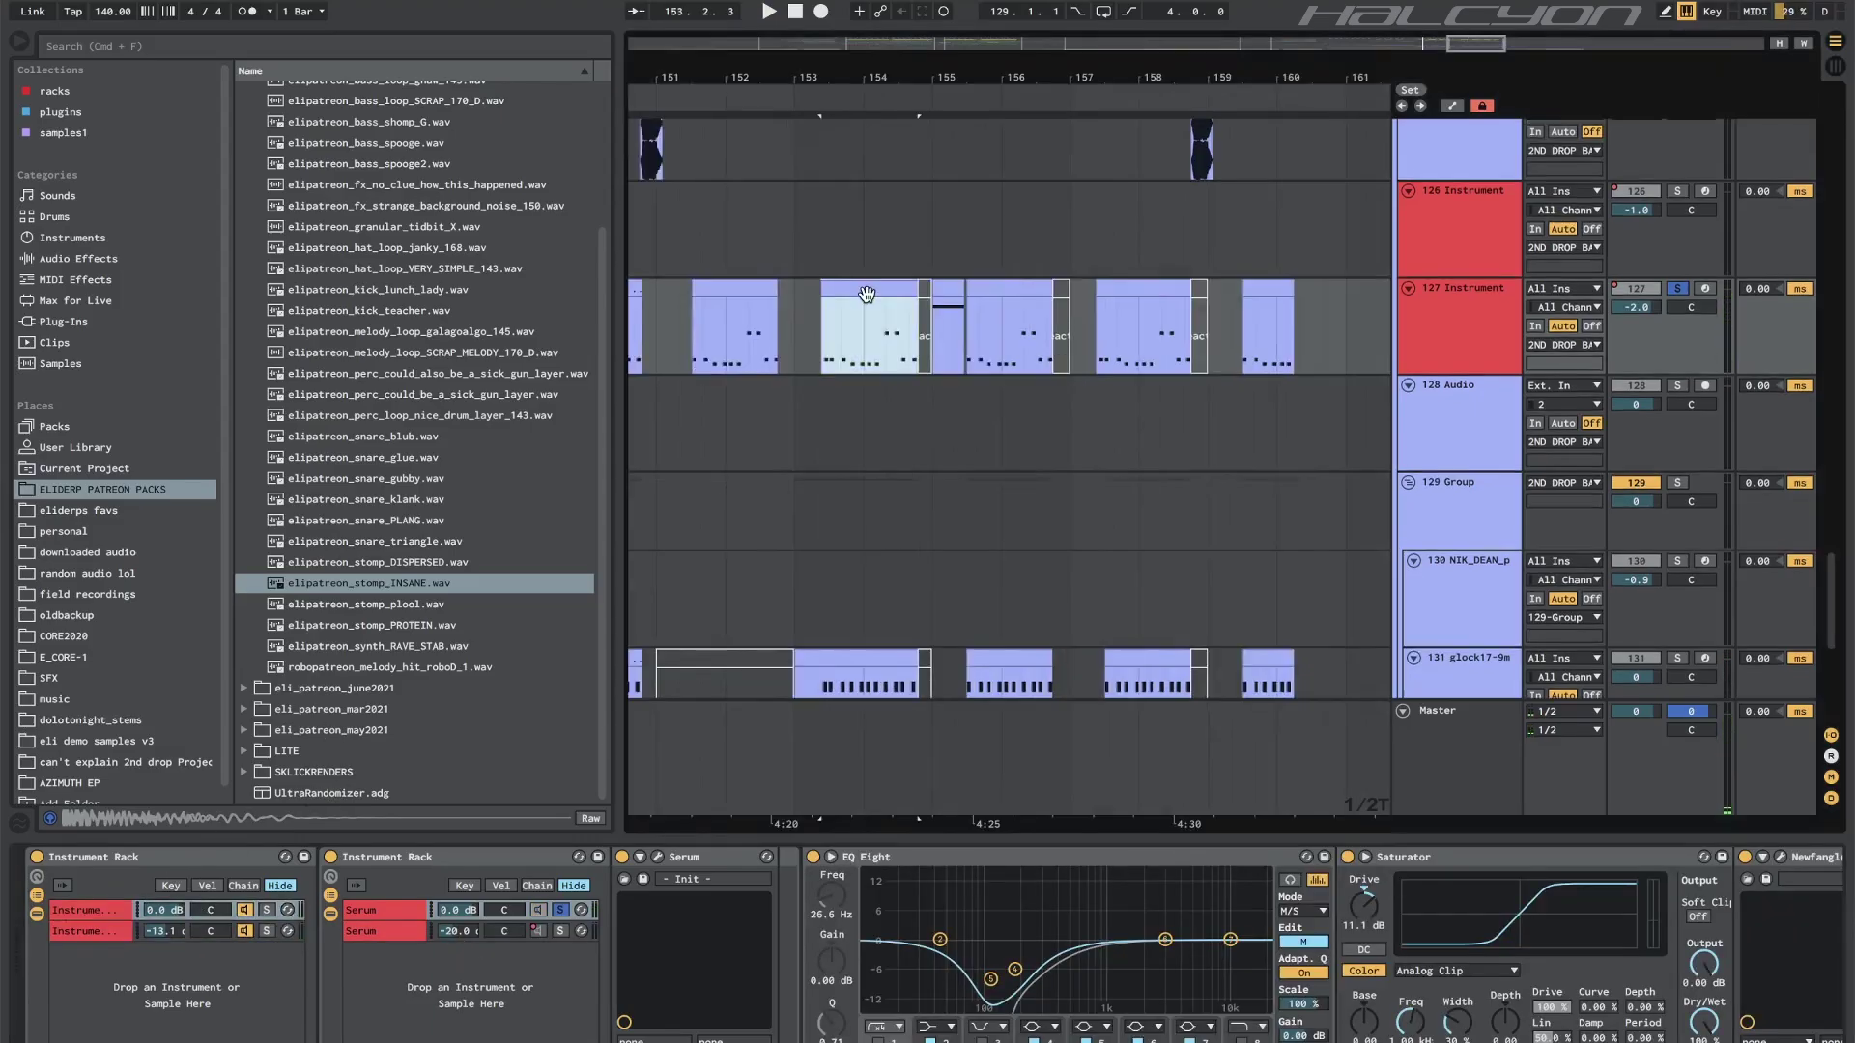
pyautogui.click(410, 931)
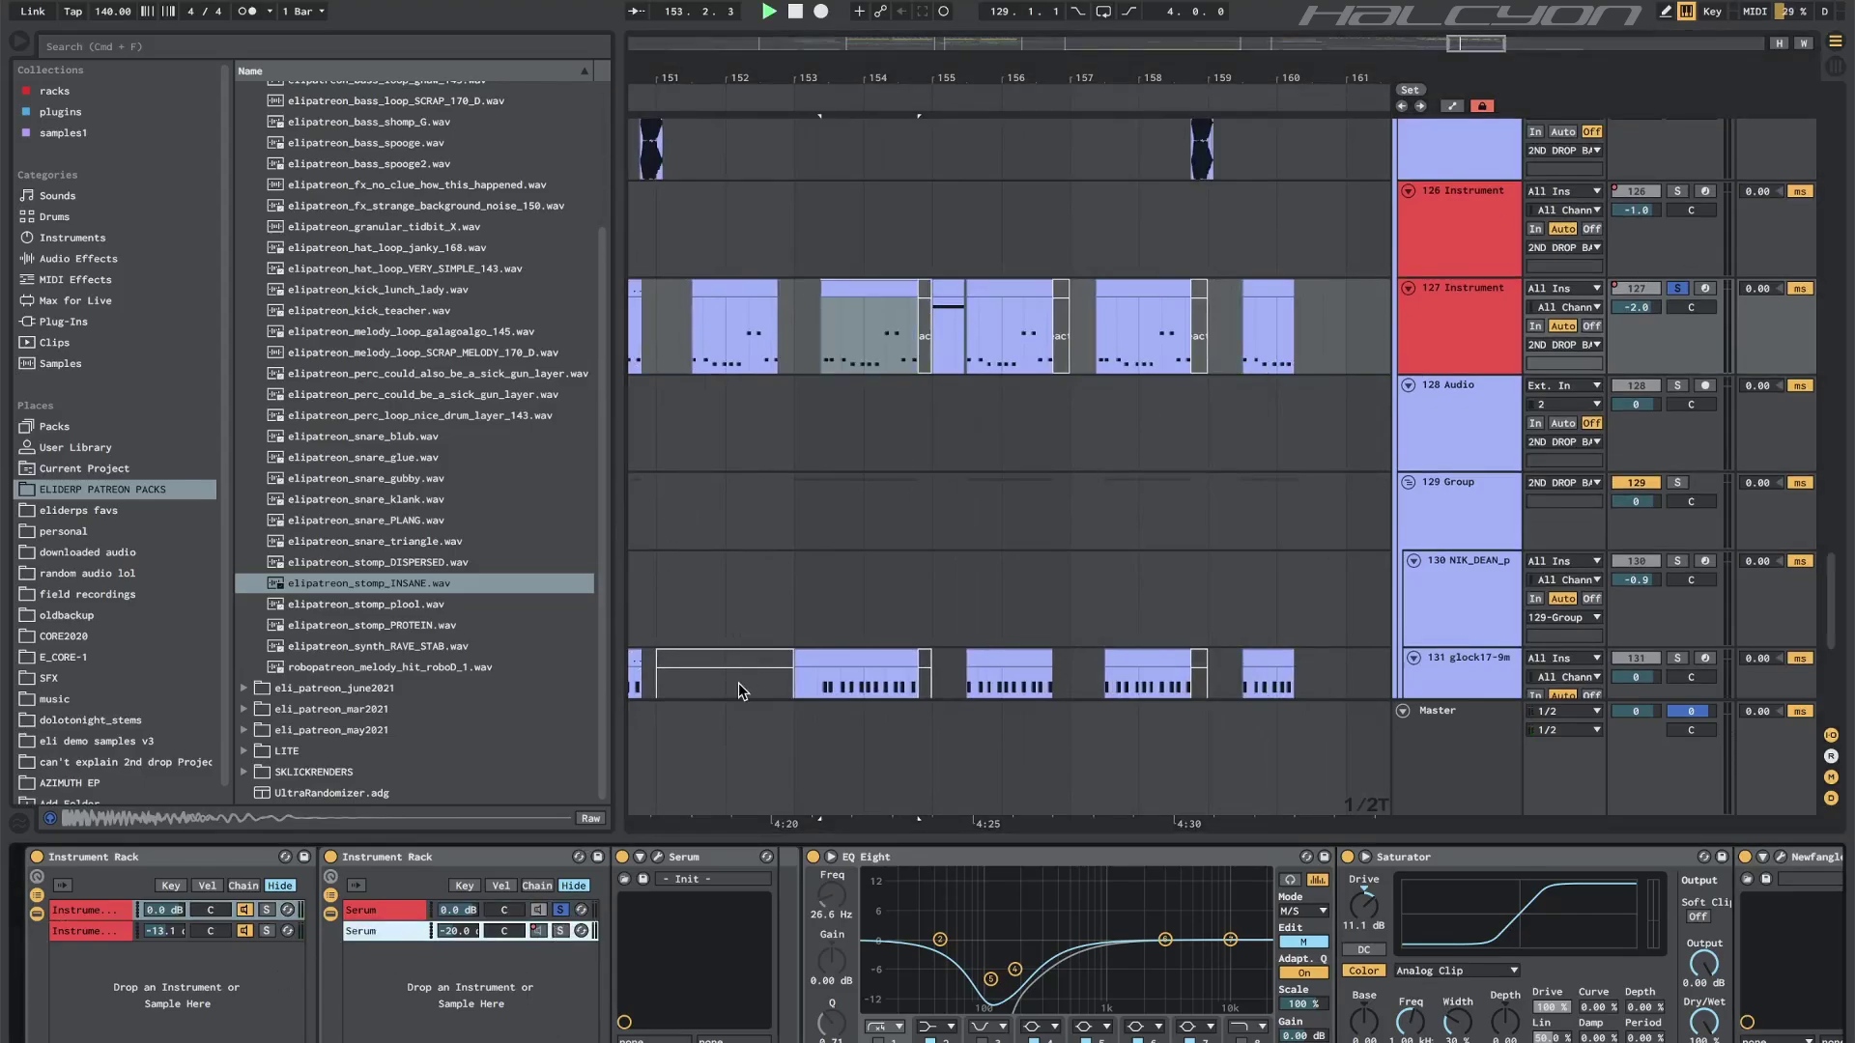
pyautogui.click(561, 931)
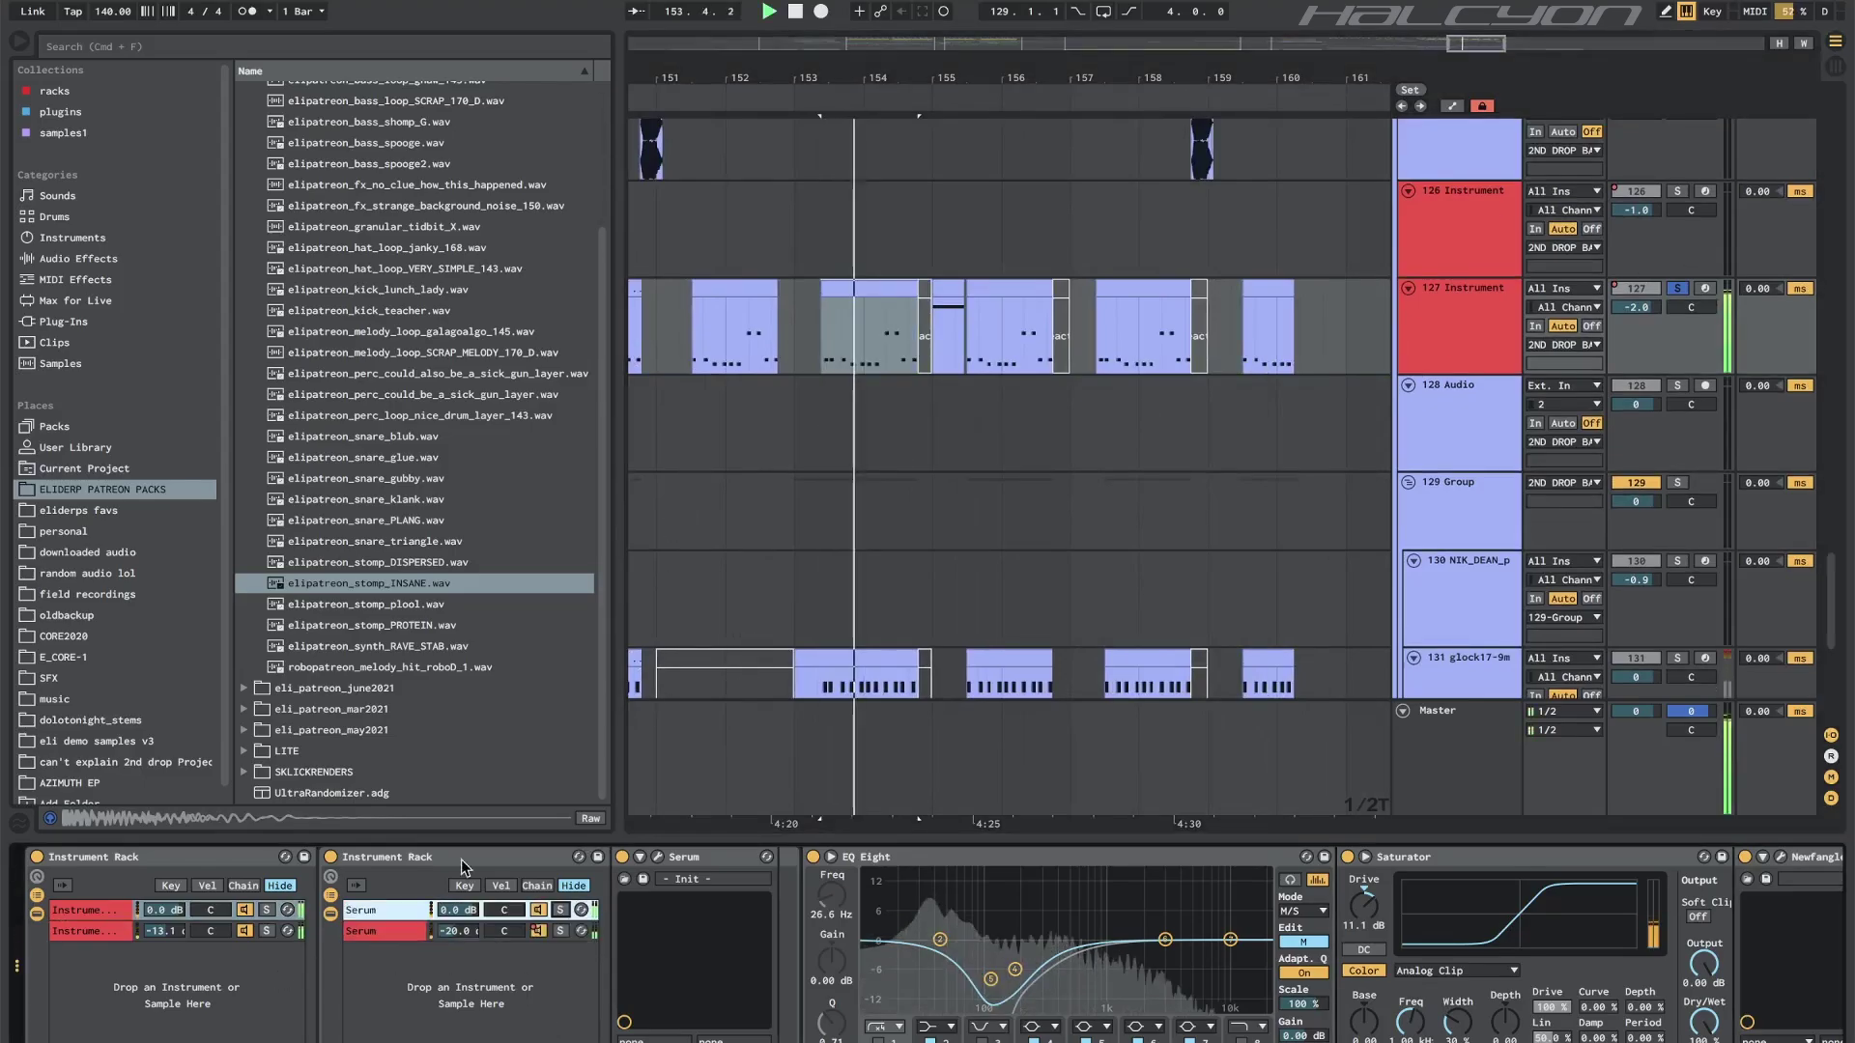
# Solo the inner rack's second Serum chain and play track 127's clip at bar 153.
pyautogui.click(559, 931)
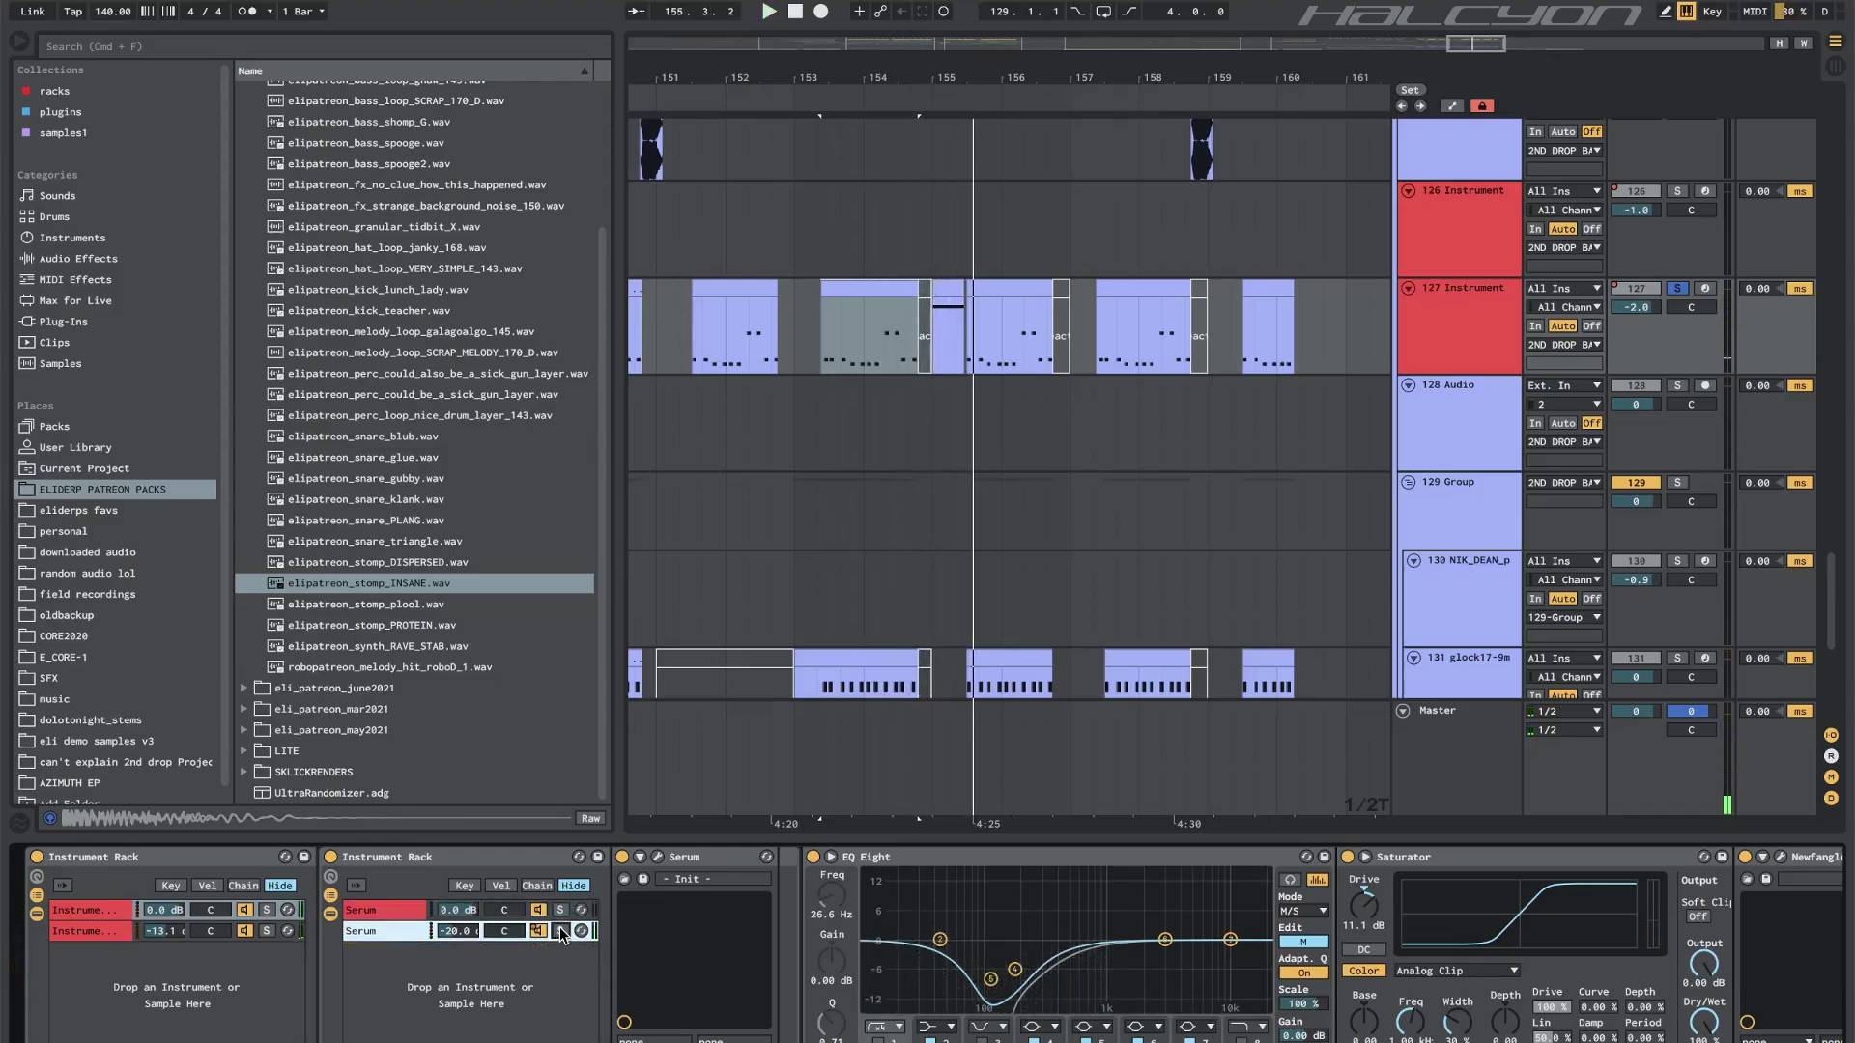
pyautogui.click(841, 309)
pyautogui.press('space')
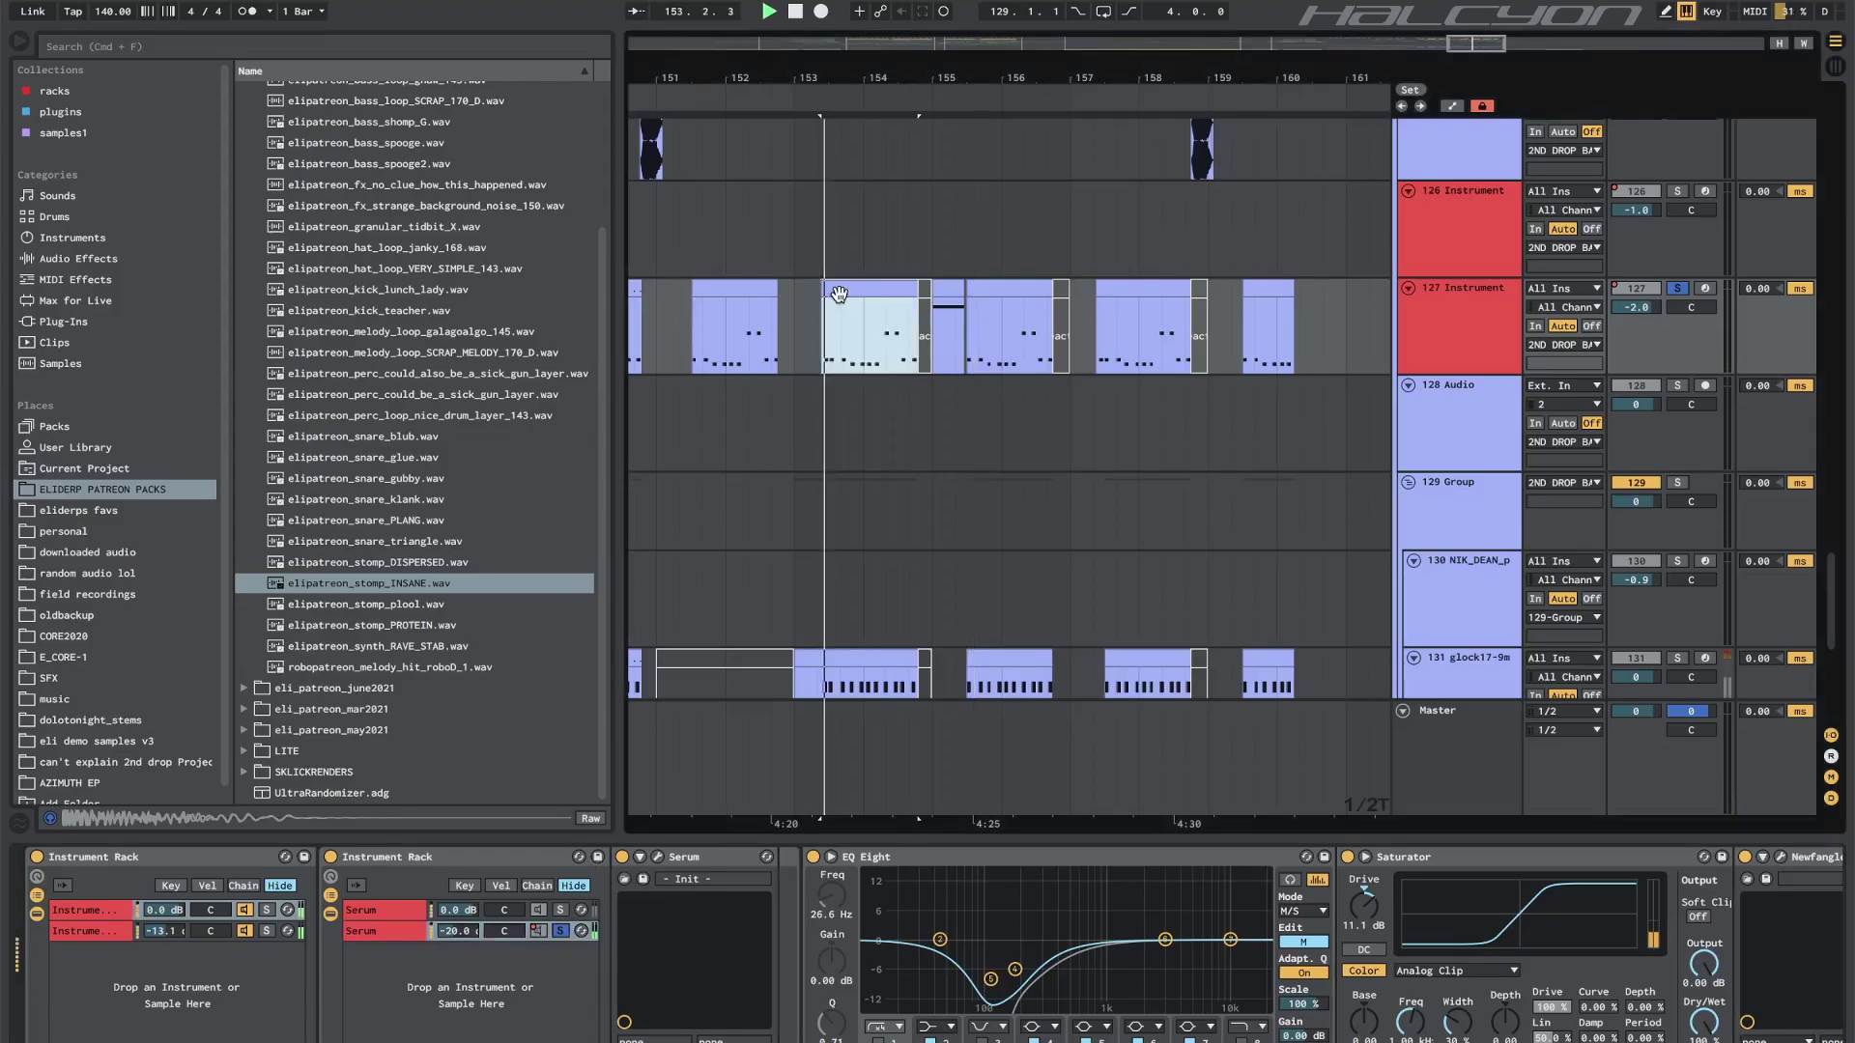
# Open the soloed chain's Serum, inspect oscillator B's harmonic bins in the table editor, and close the plug-in window.
pyautogui.click(658, 859)
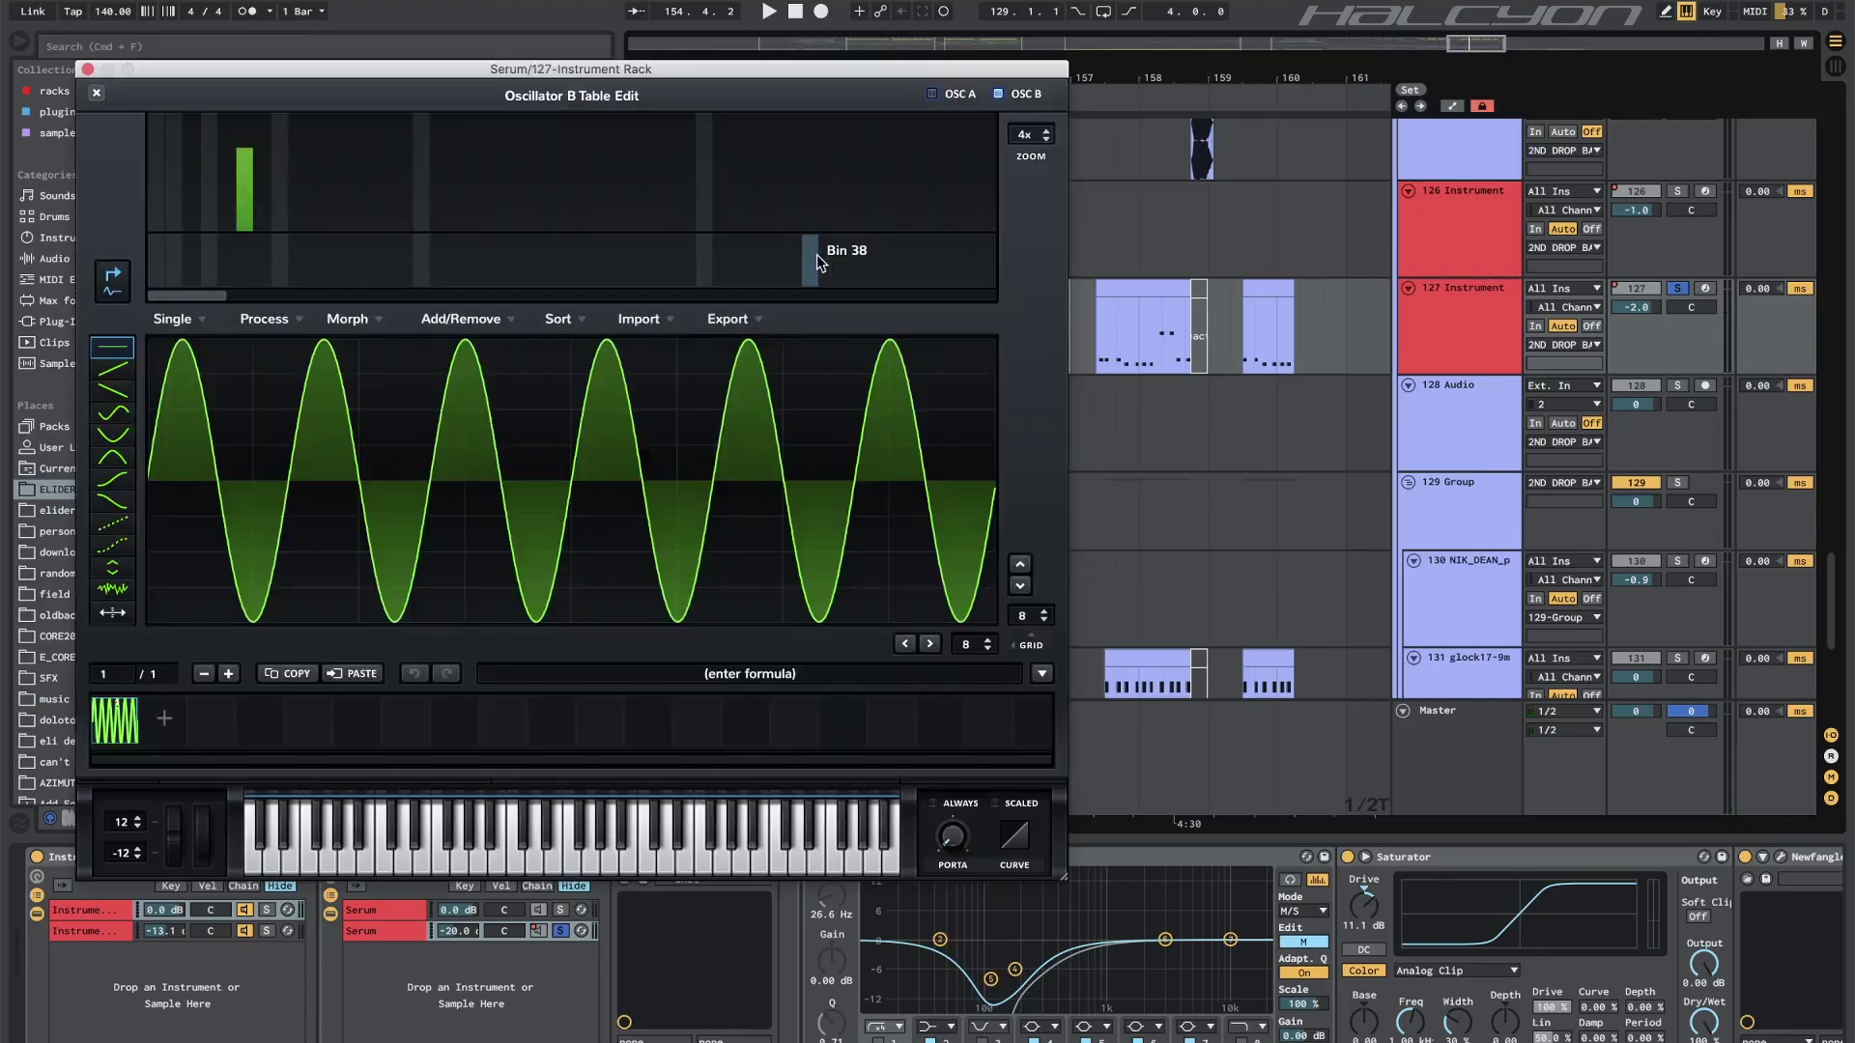
pyautogui.click(818, 253)
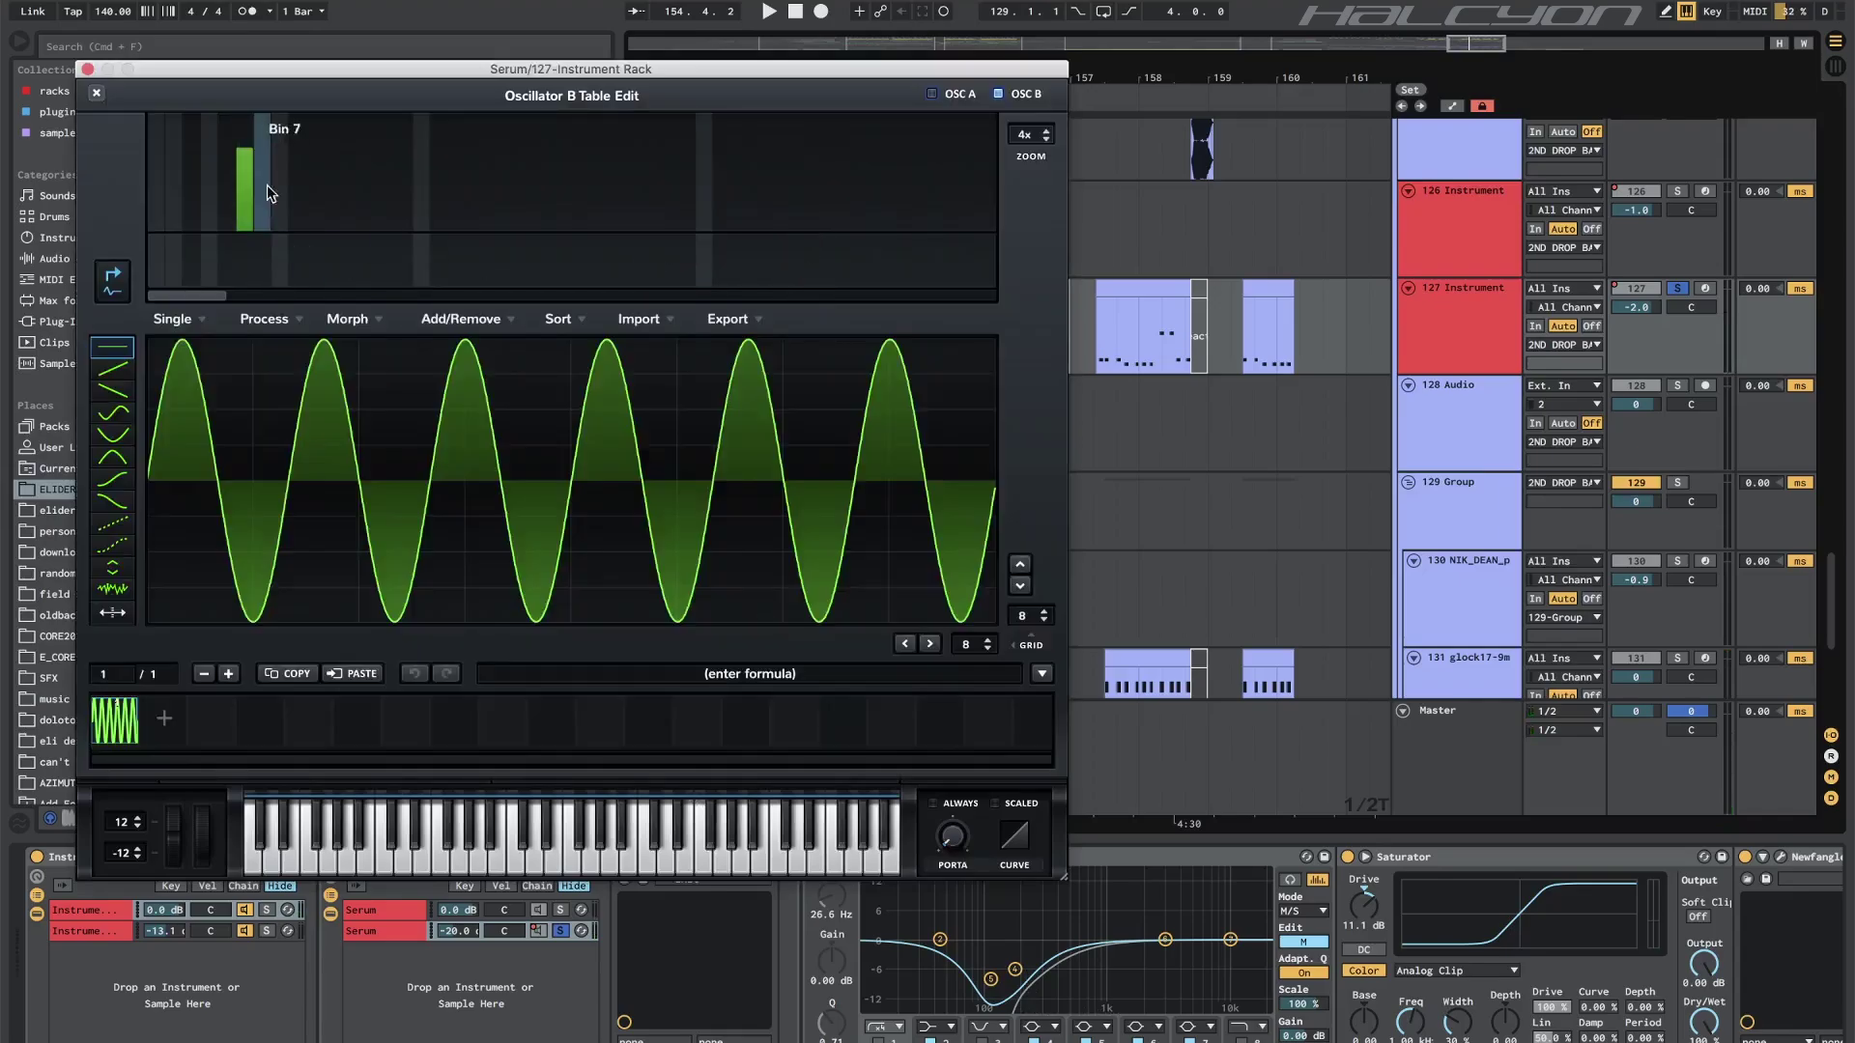
pyautogui.click(96, 94)
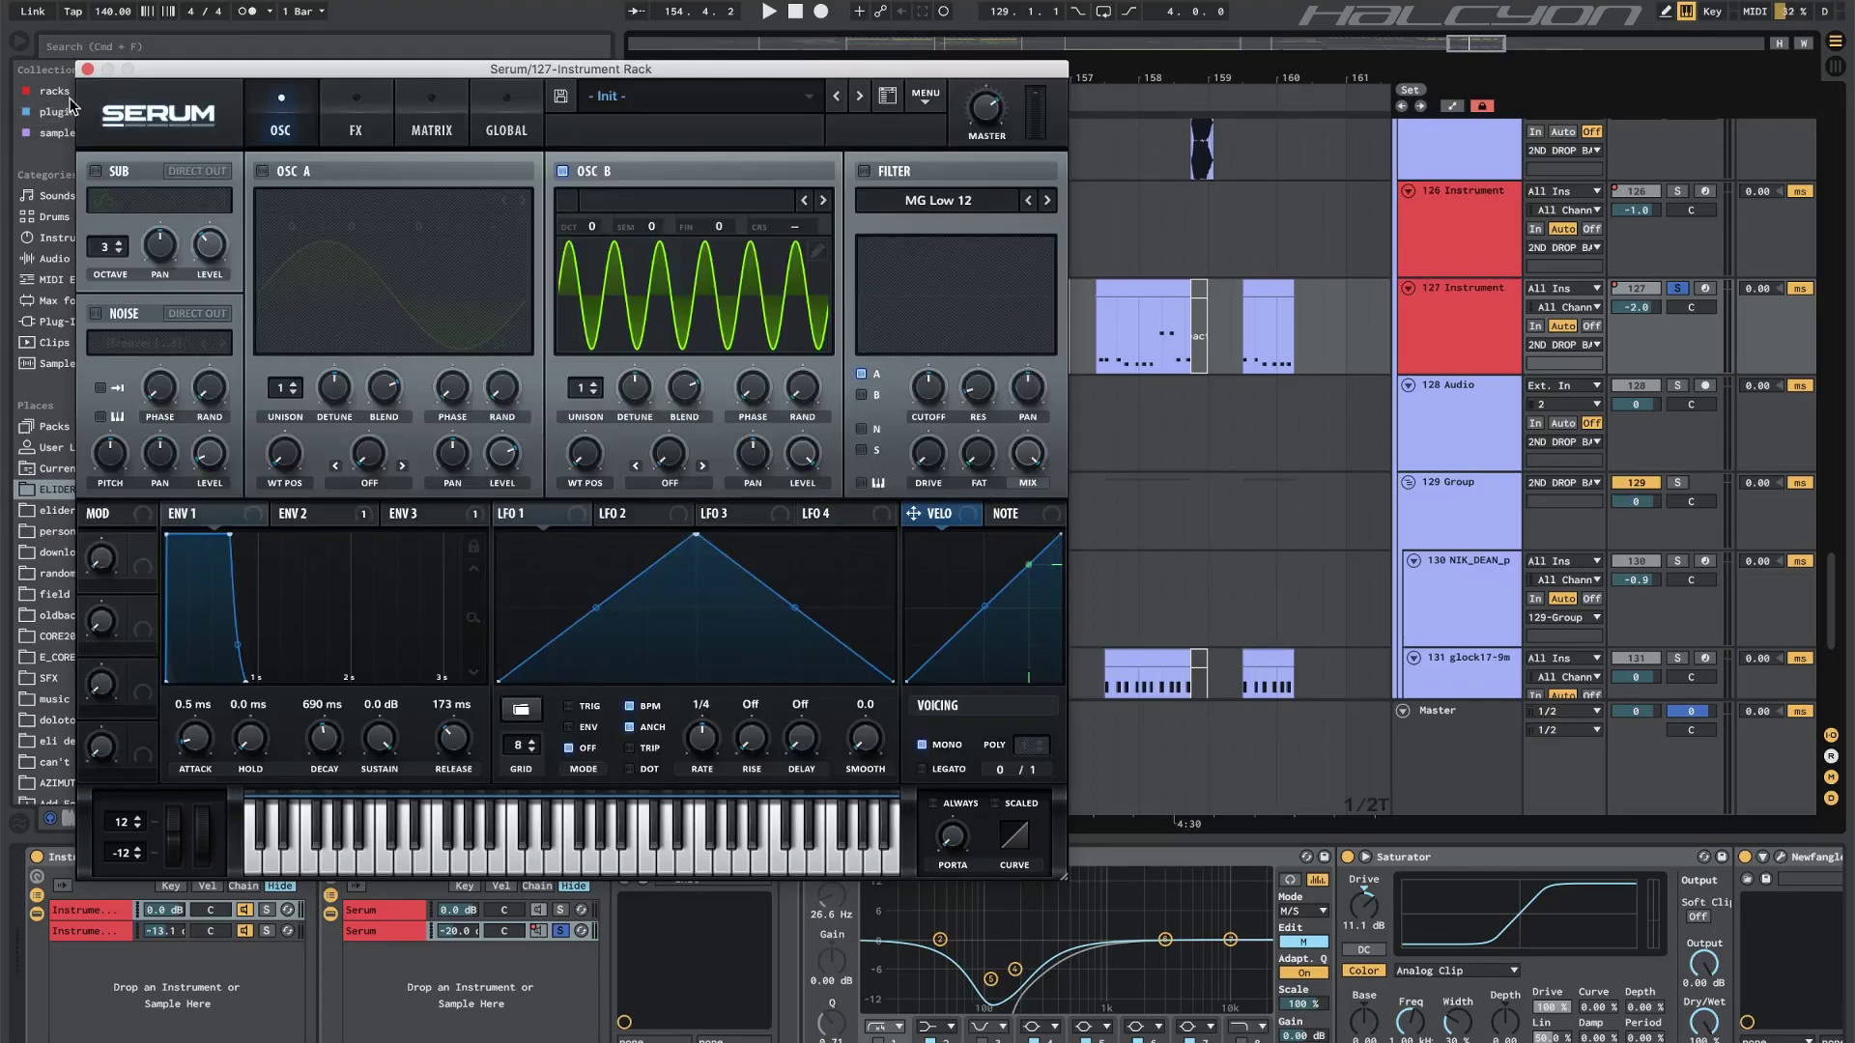
pyautogui.click(87, 69)
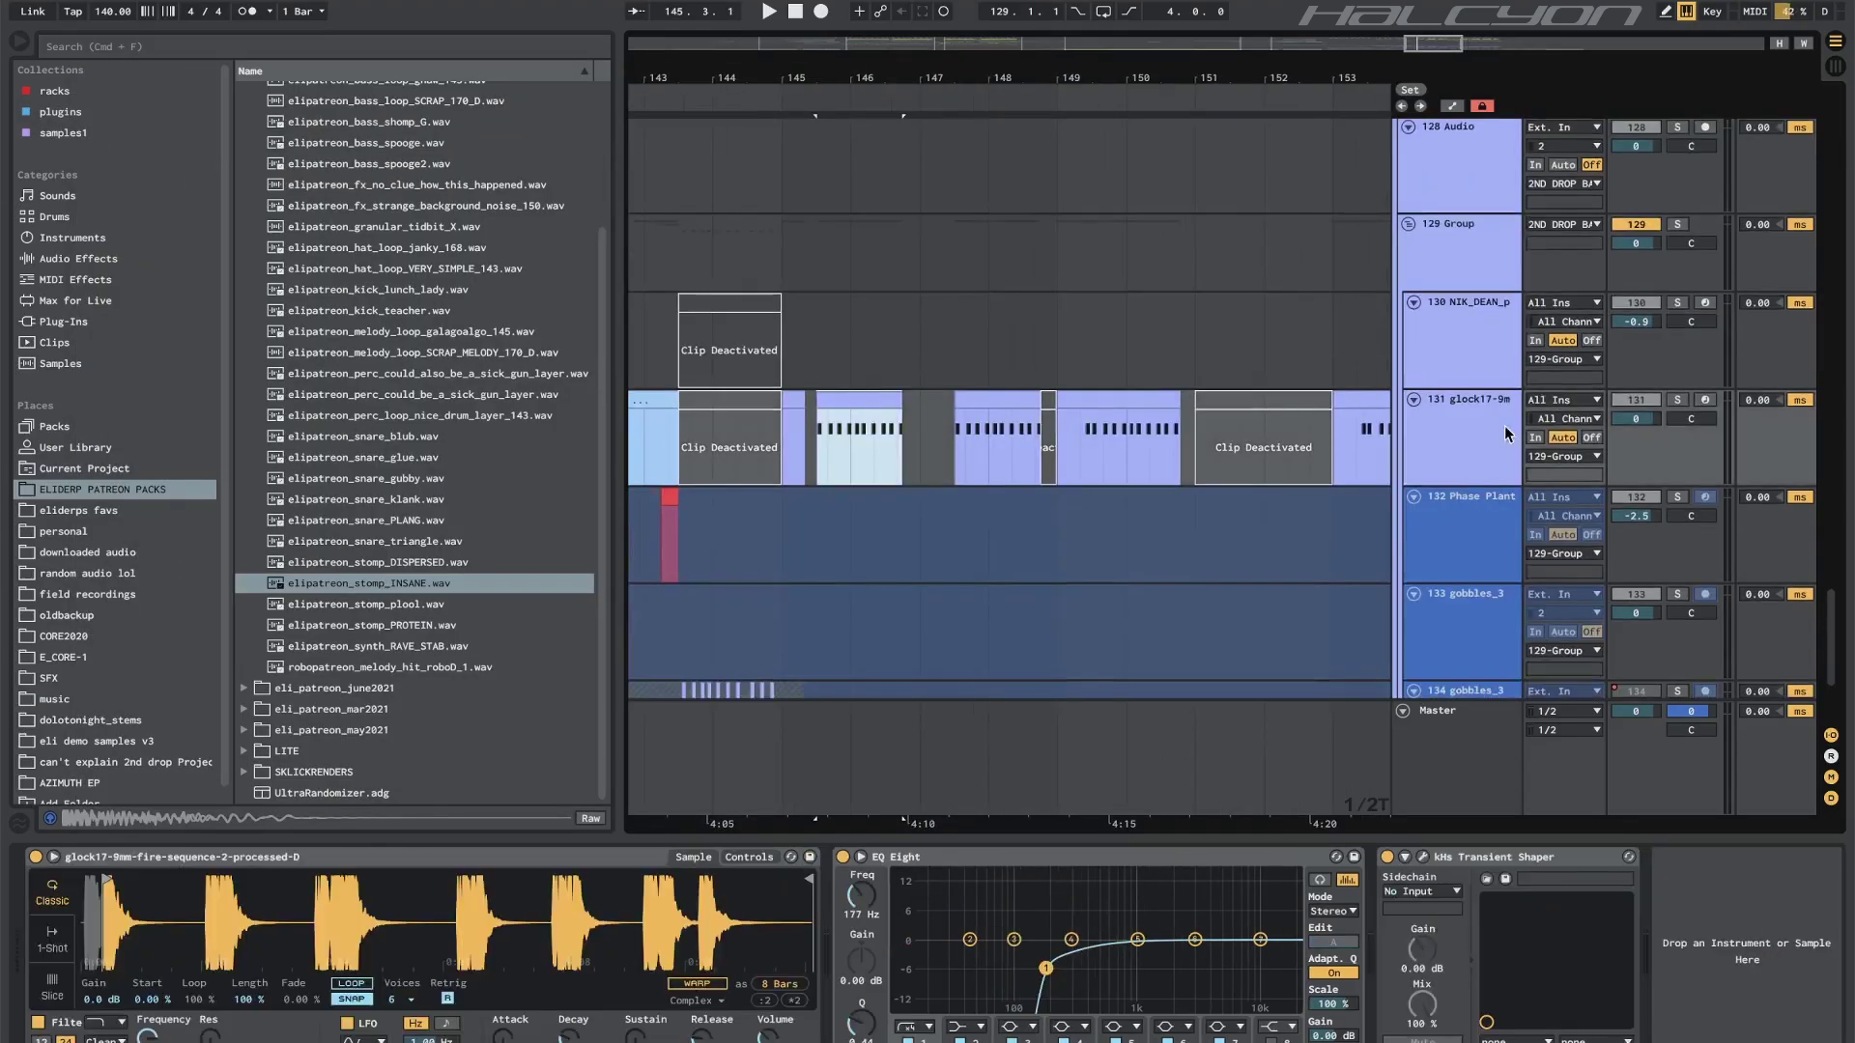
# Select track 131 glock17-9m, solo it and play its clip at bar 145.
pyautogui.click(1504, 425)
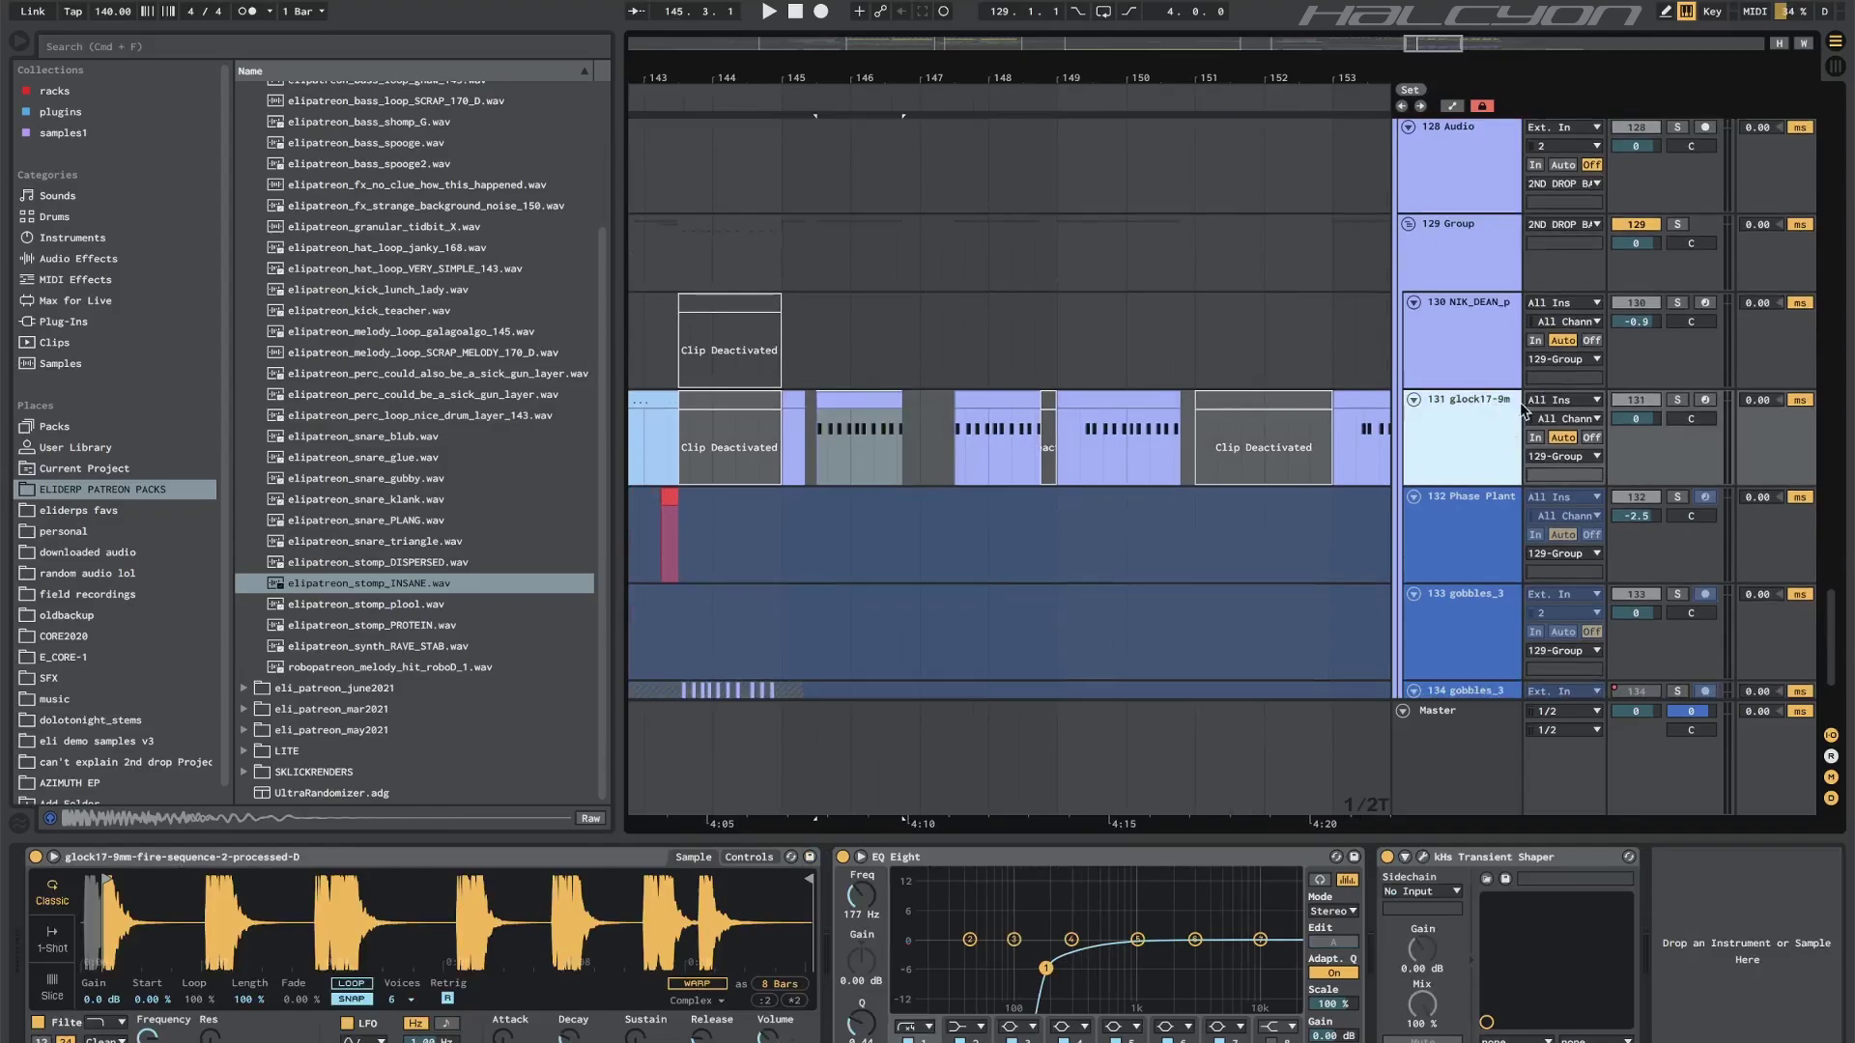
pyautogui.click(1678, 400)
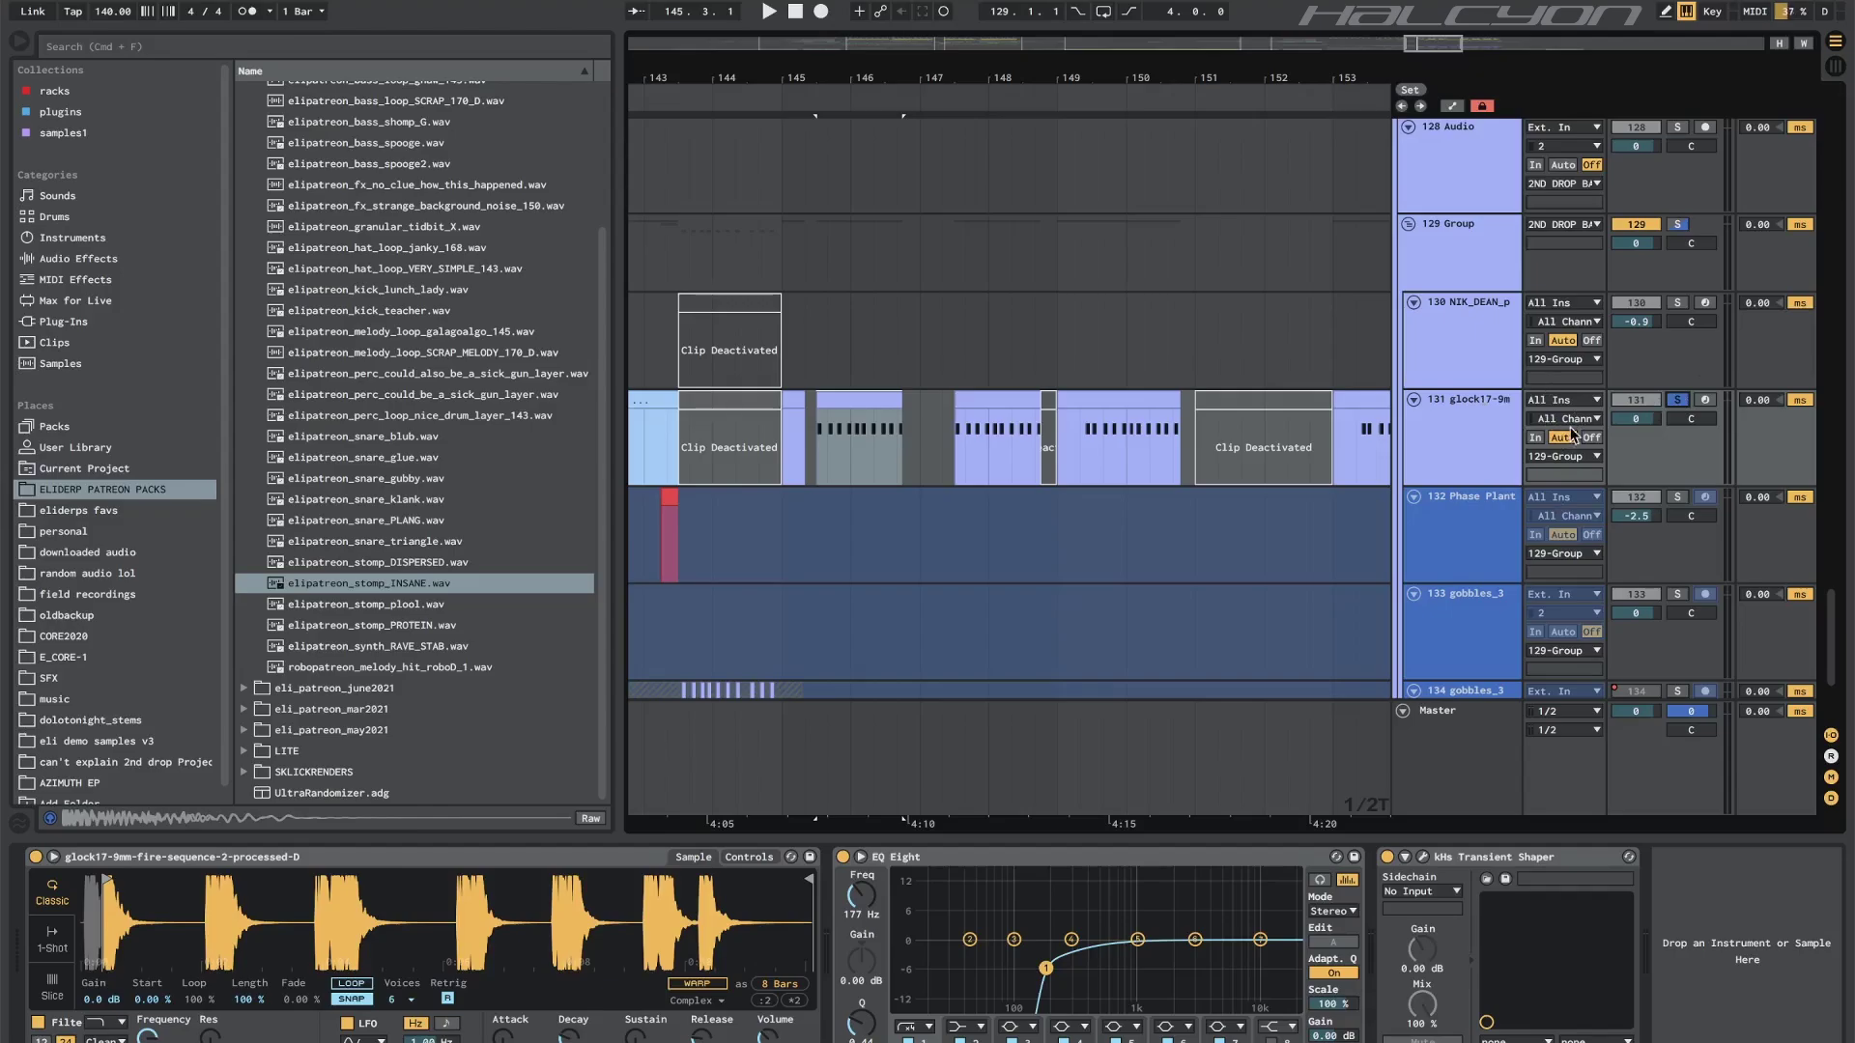
pyautogui.press('space')
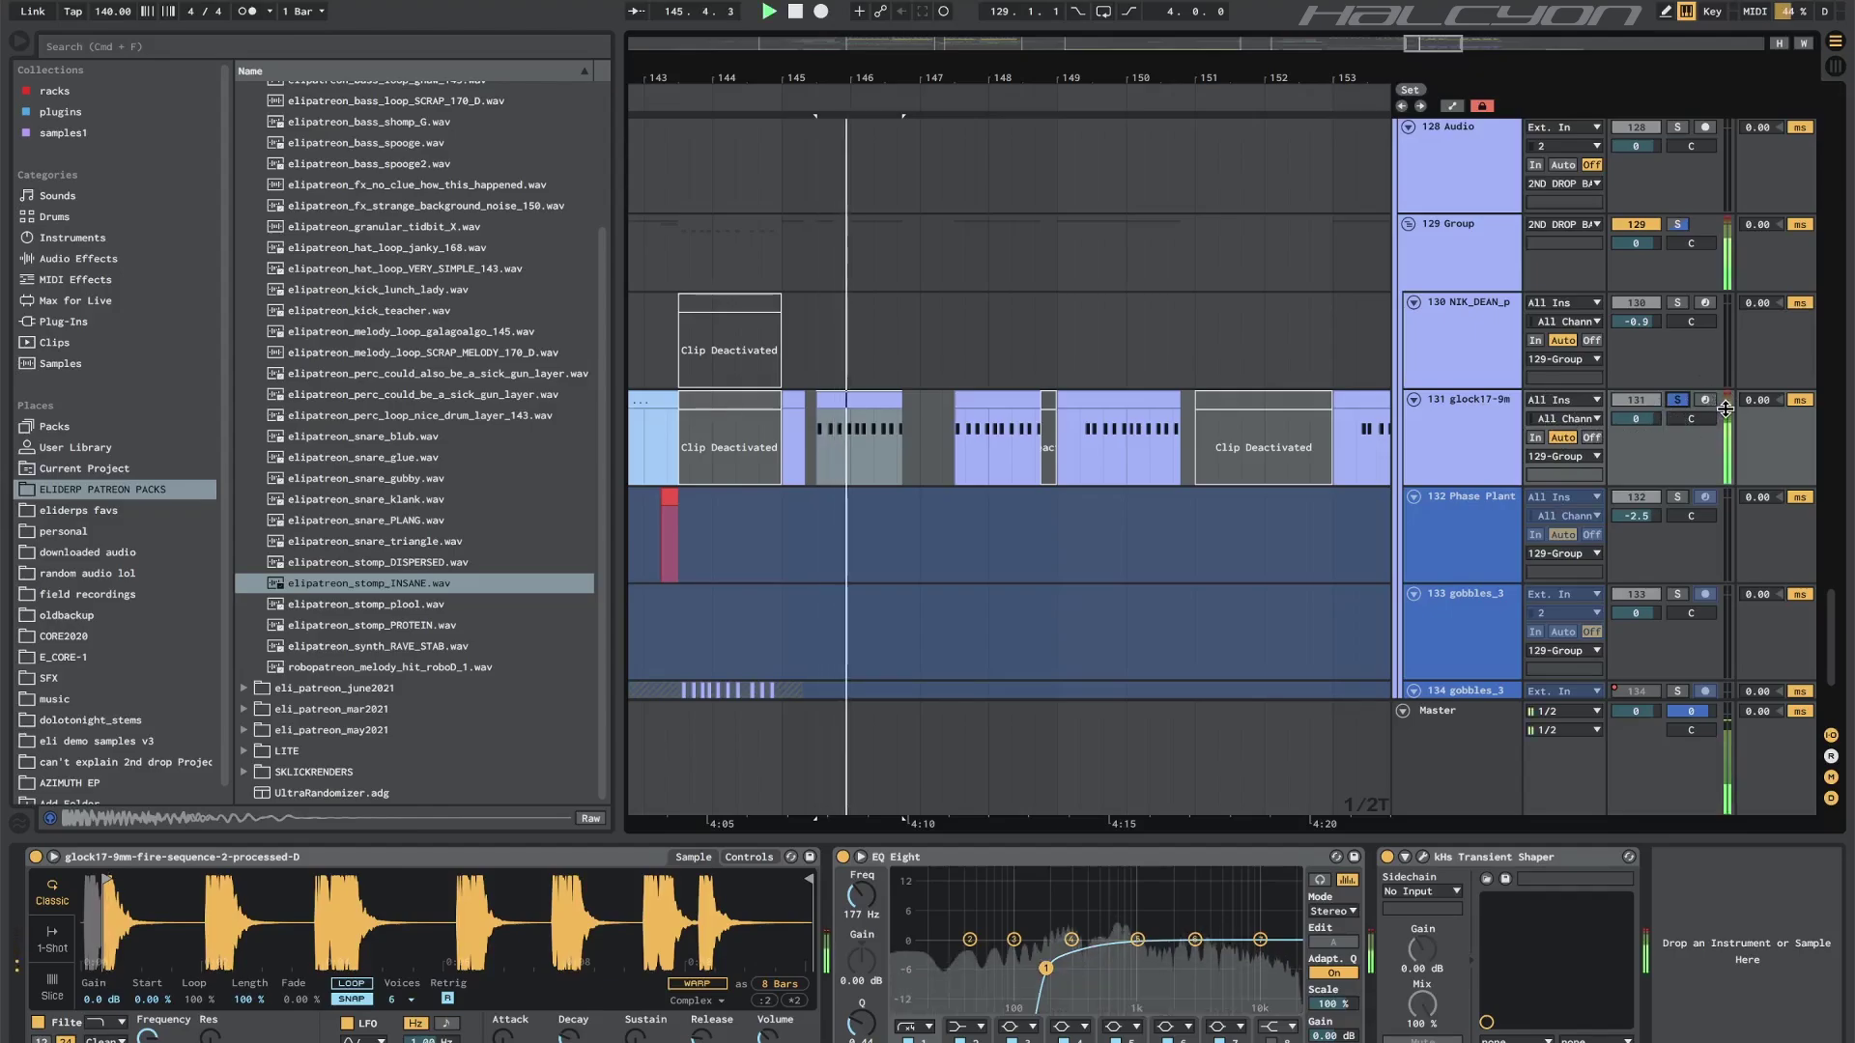
pyautogui.press('space')
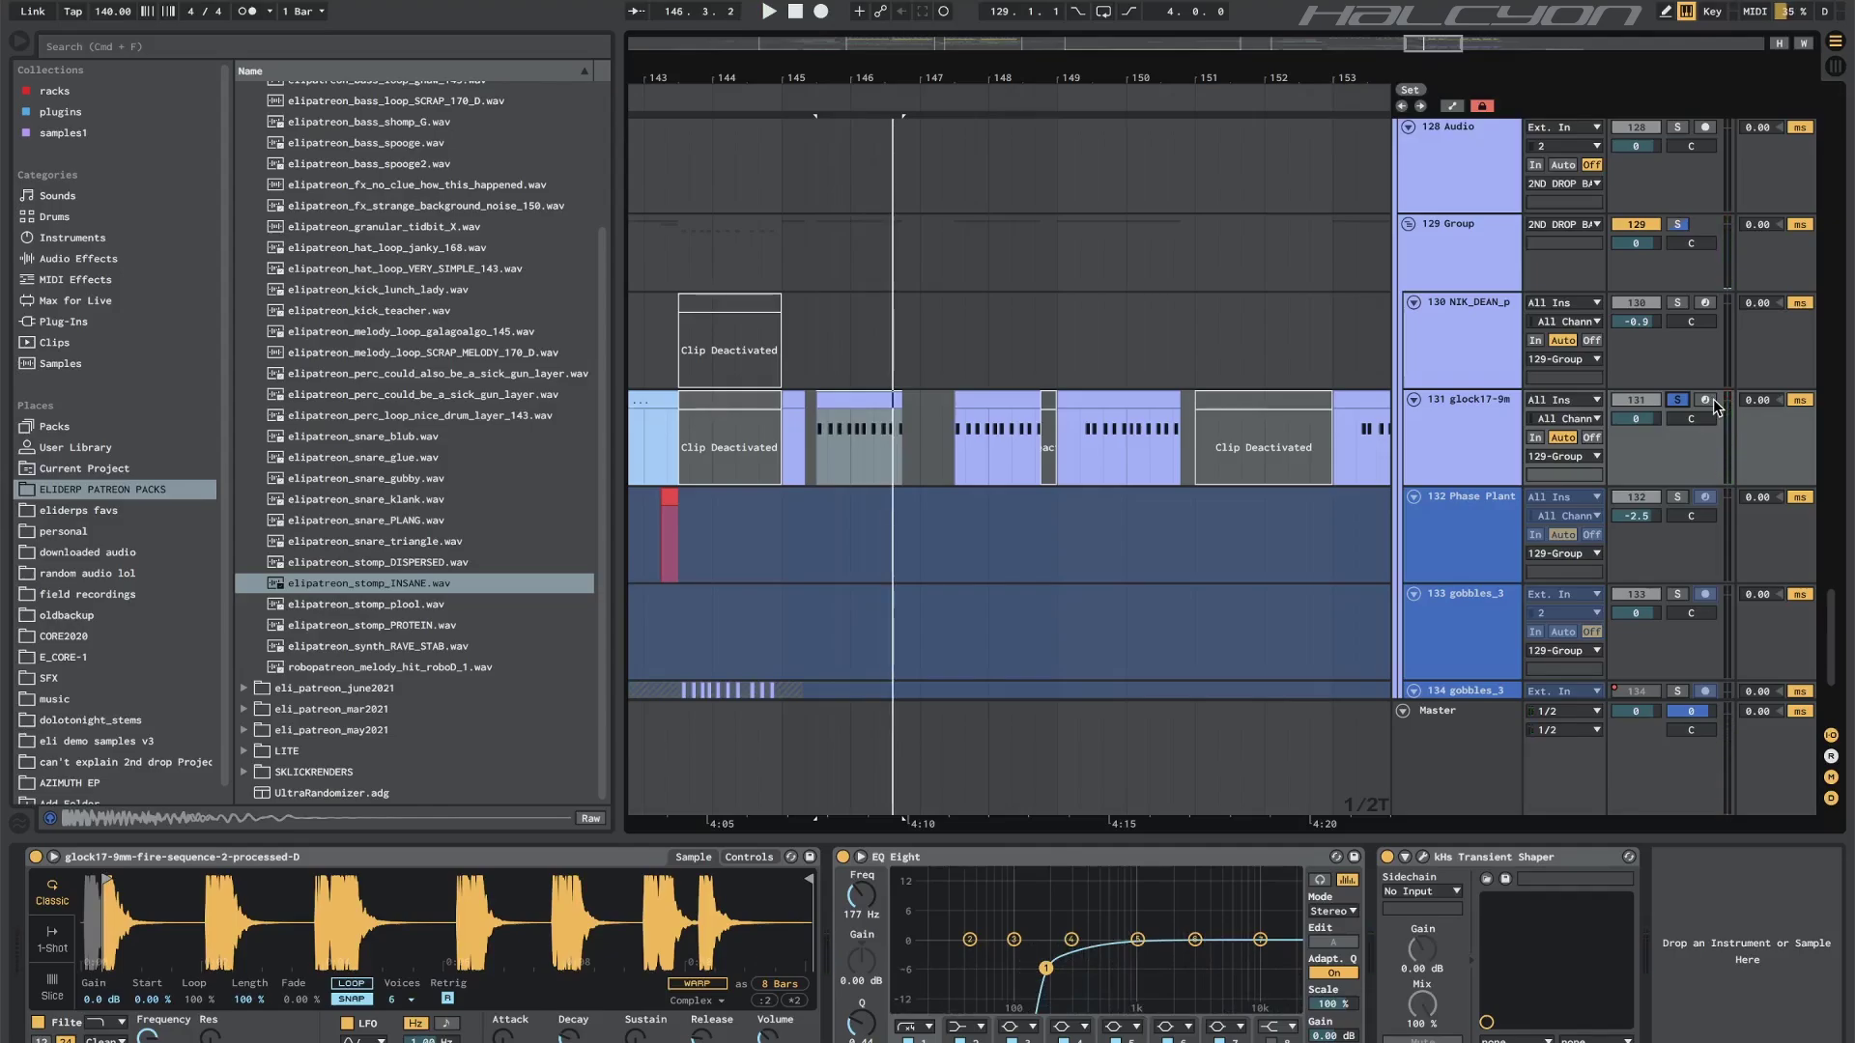
# Unsolo track 131 and play the full mix with the track muted and reactivated to compare its contribution.
pyautogui.click(1678, 399)
pyautogui.click(1647, 402)
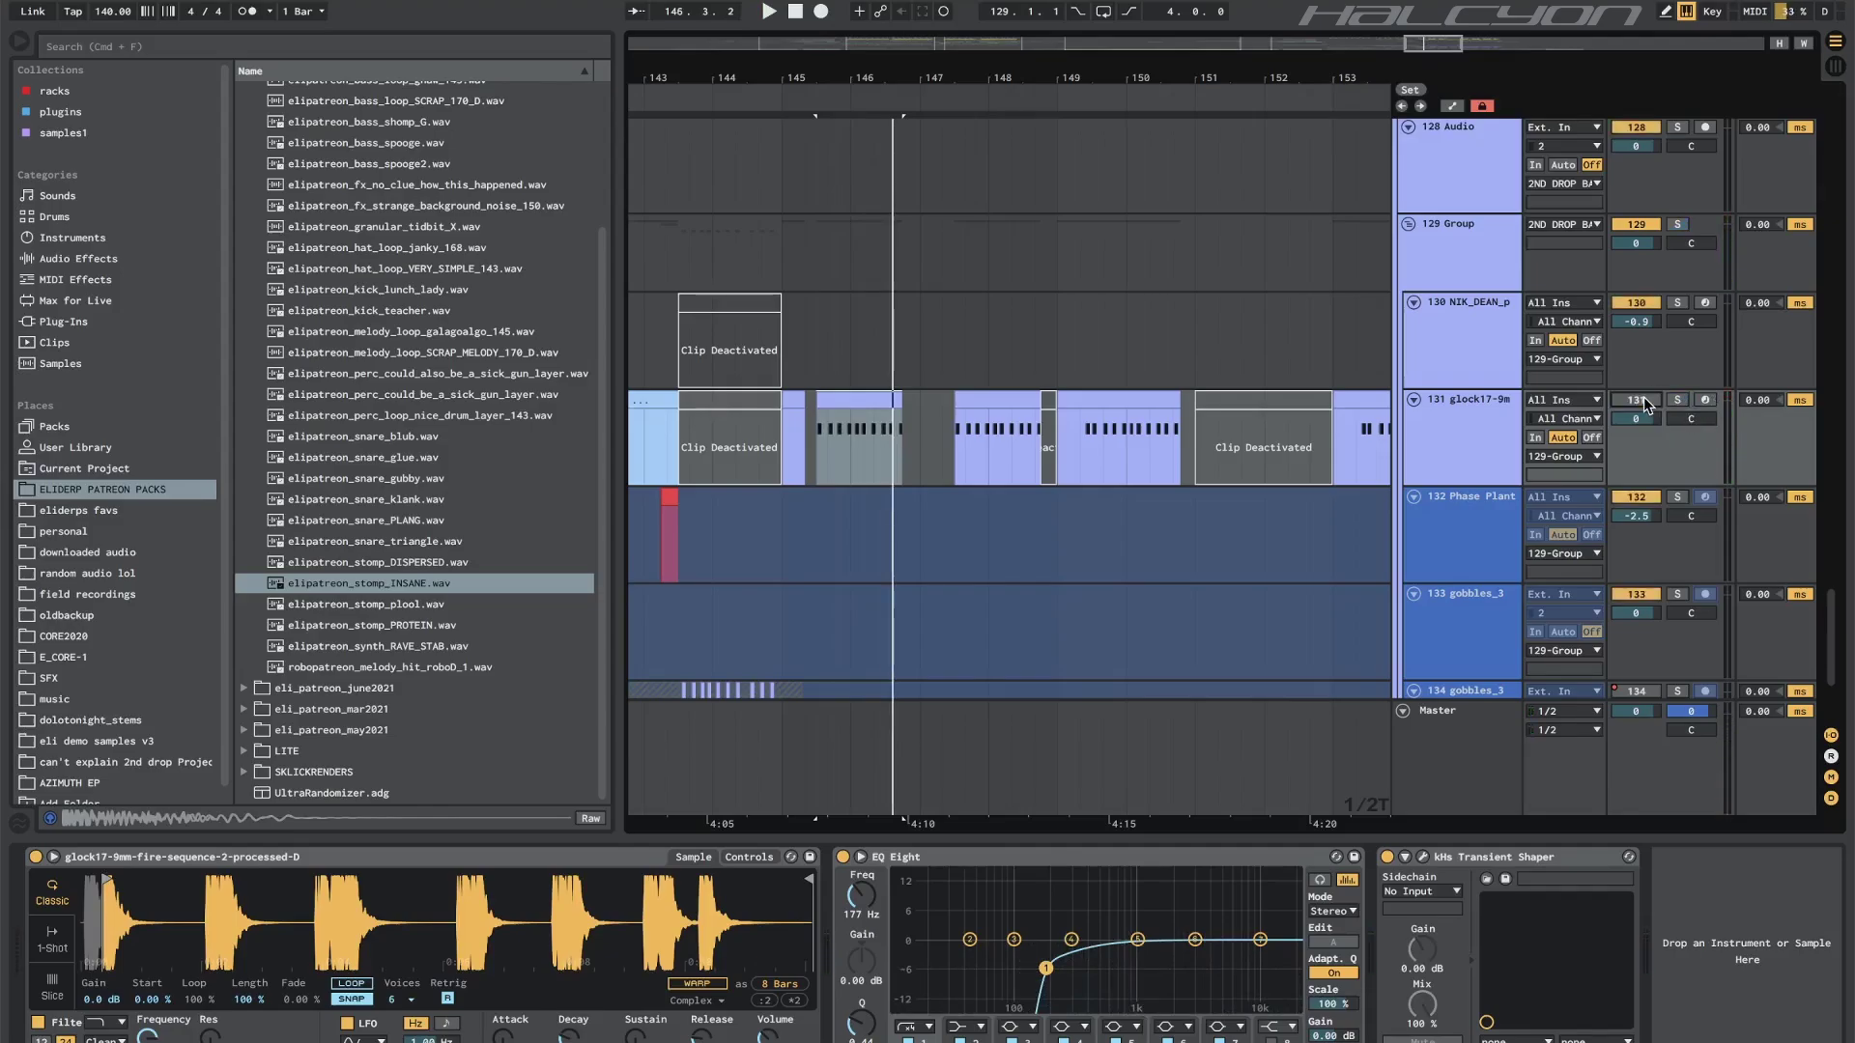
pyautogui.press('space')
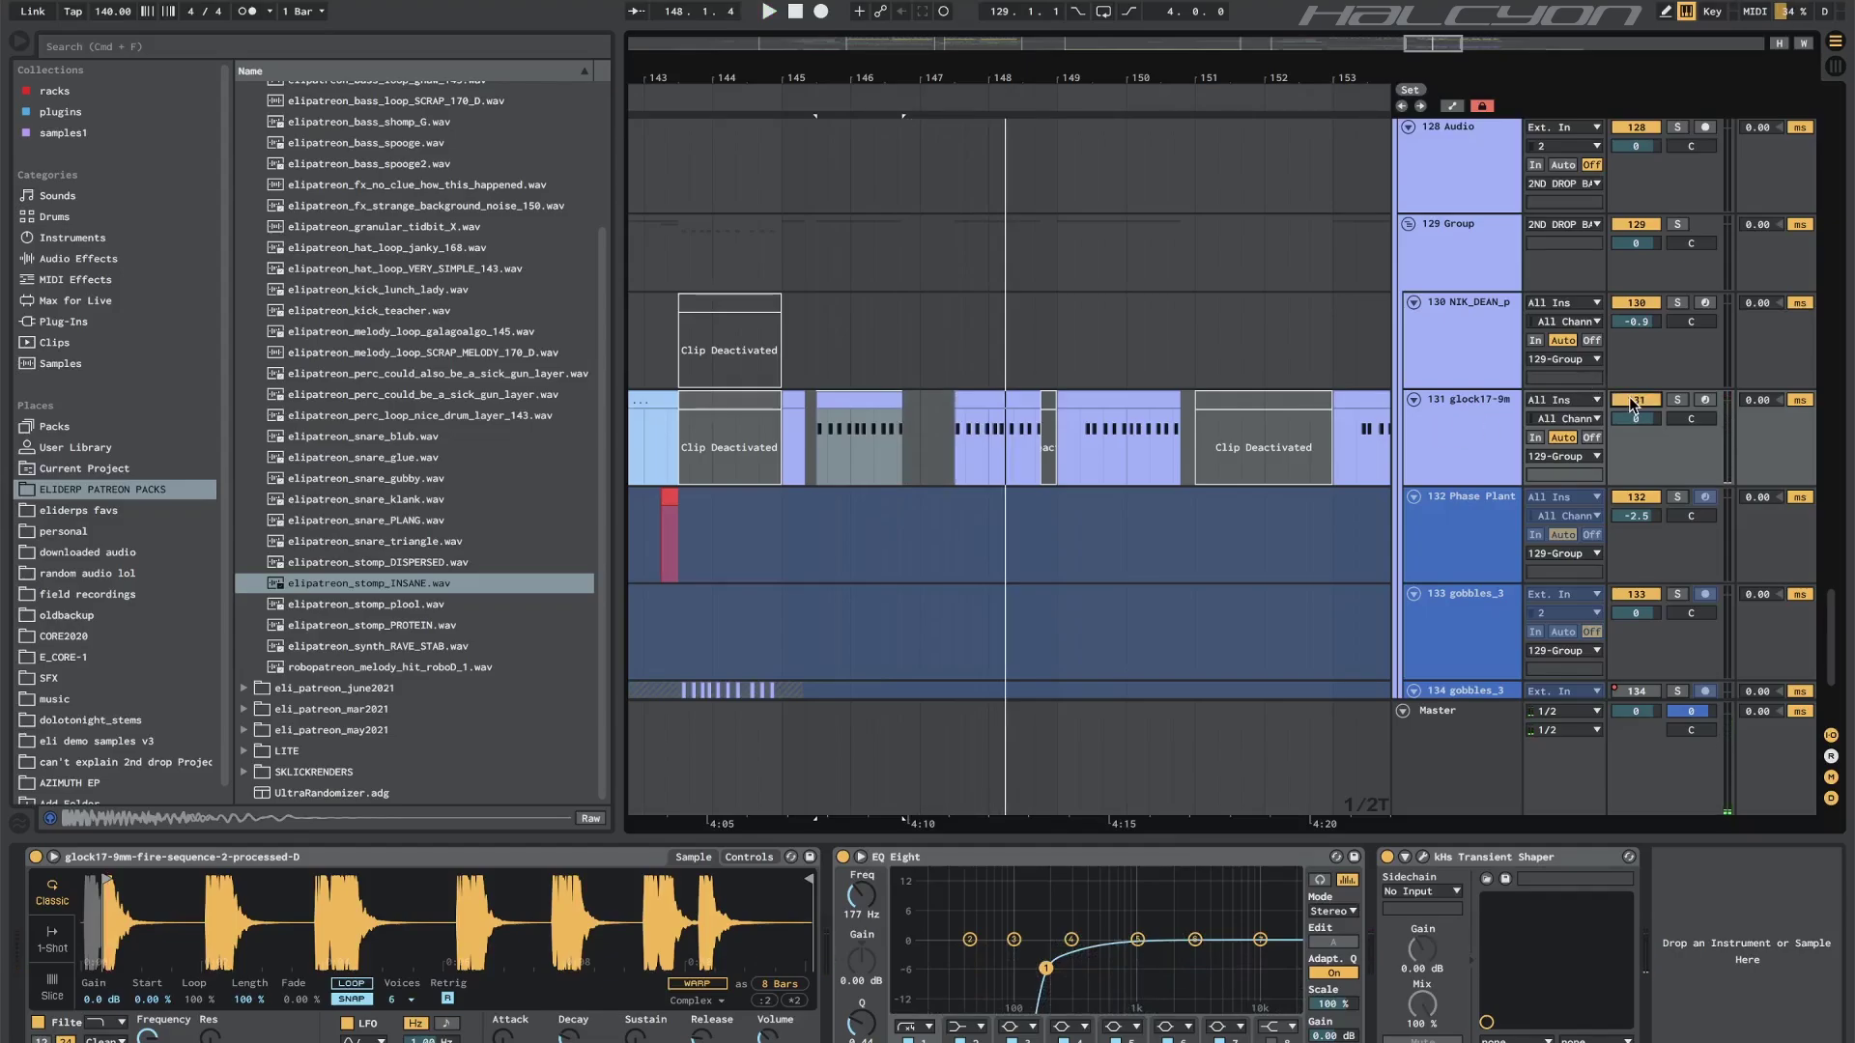
pyautogui.press('space')
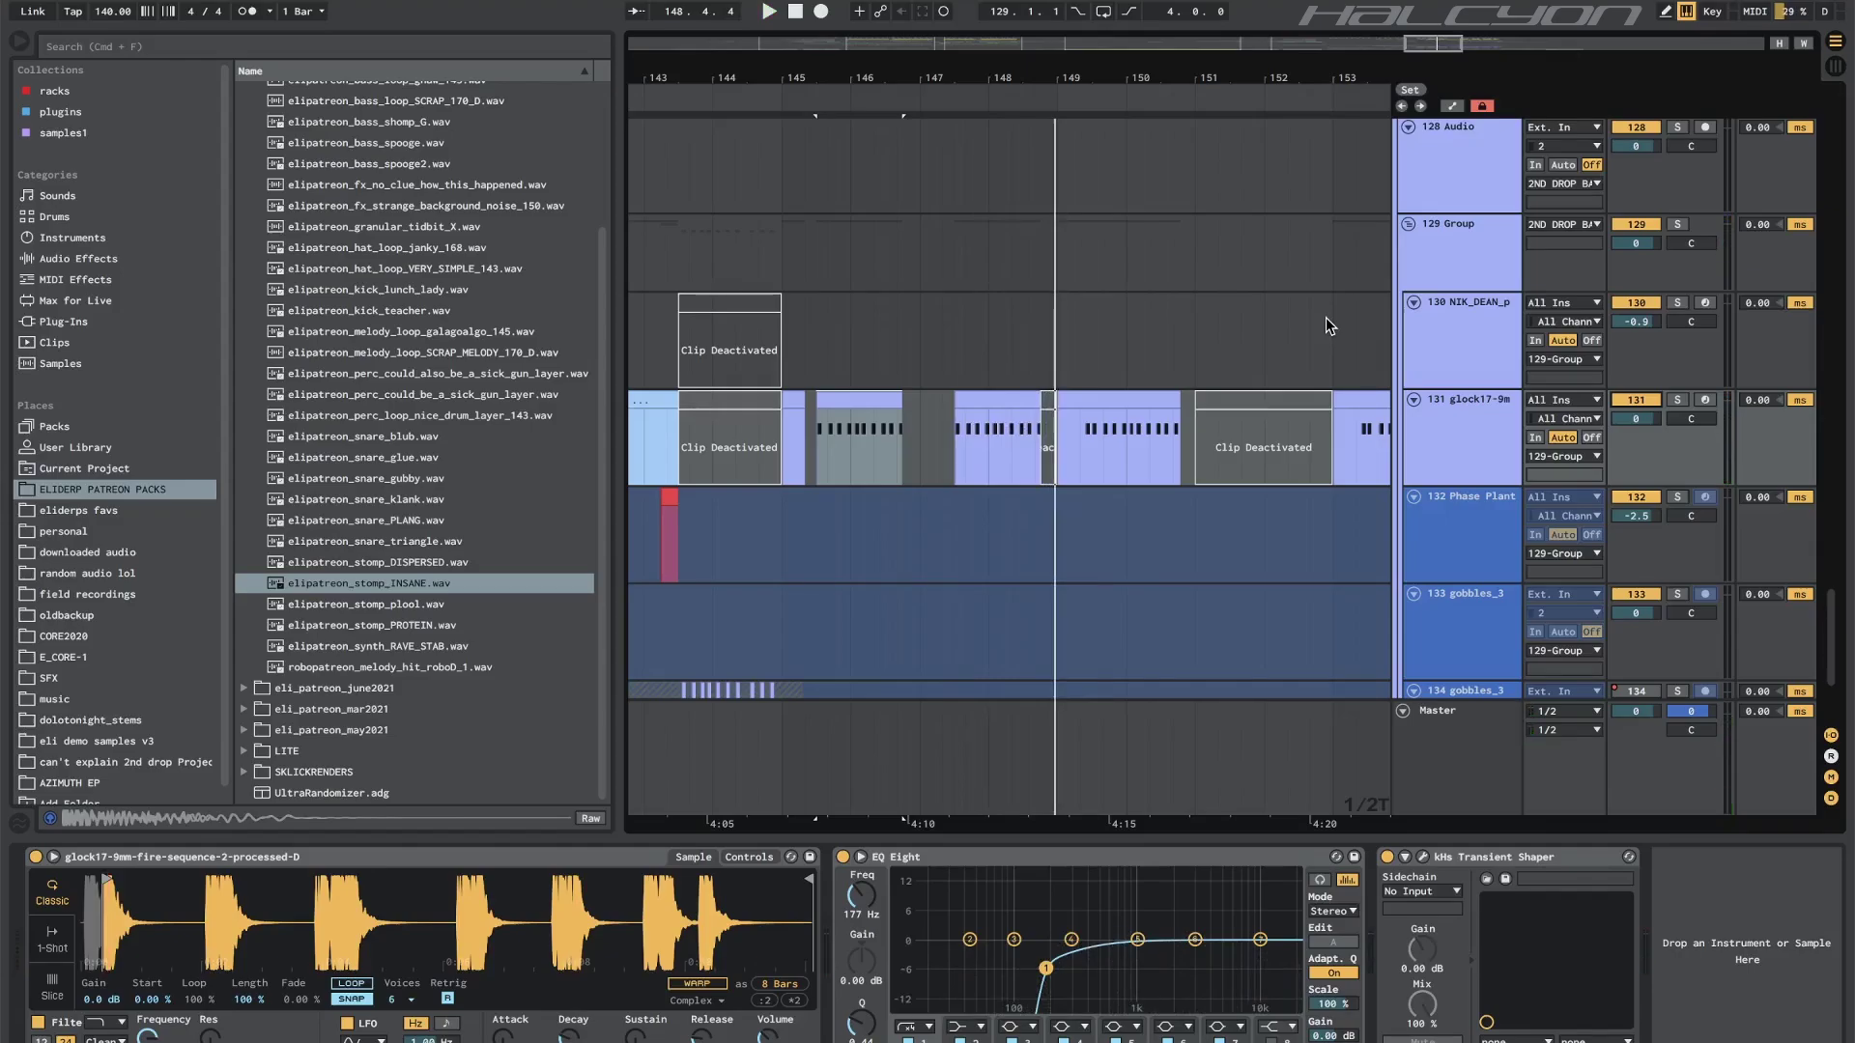
# Solo track 131 again, examine the start of the glock17 sample's waveform up close and play the clip.
pyautogui.click(1677, 399)
pyautogui.scroll(5, 112, 969)
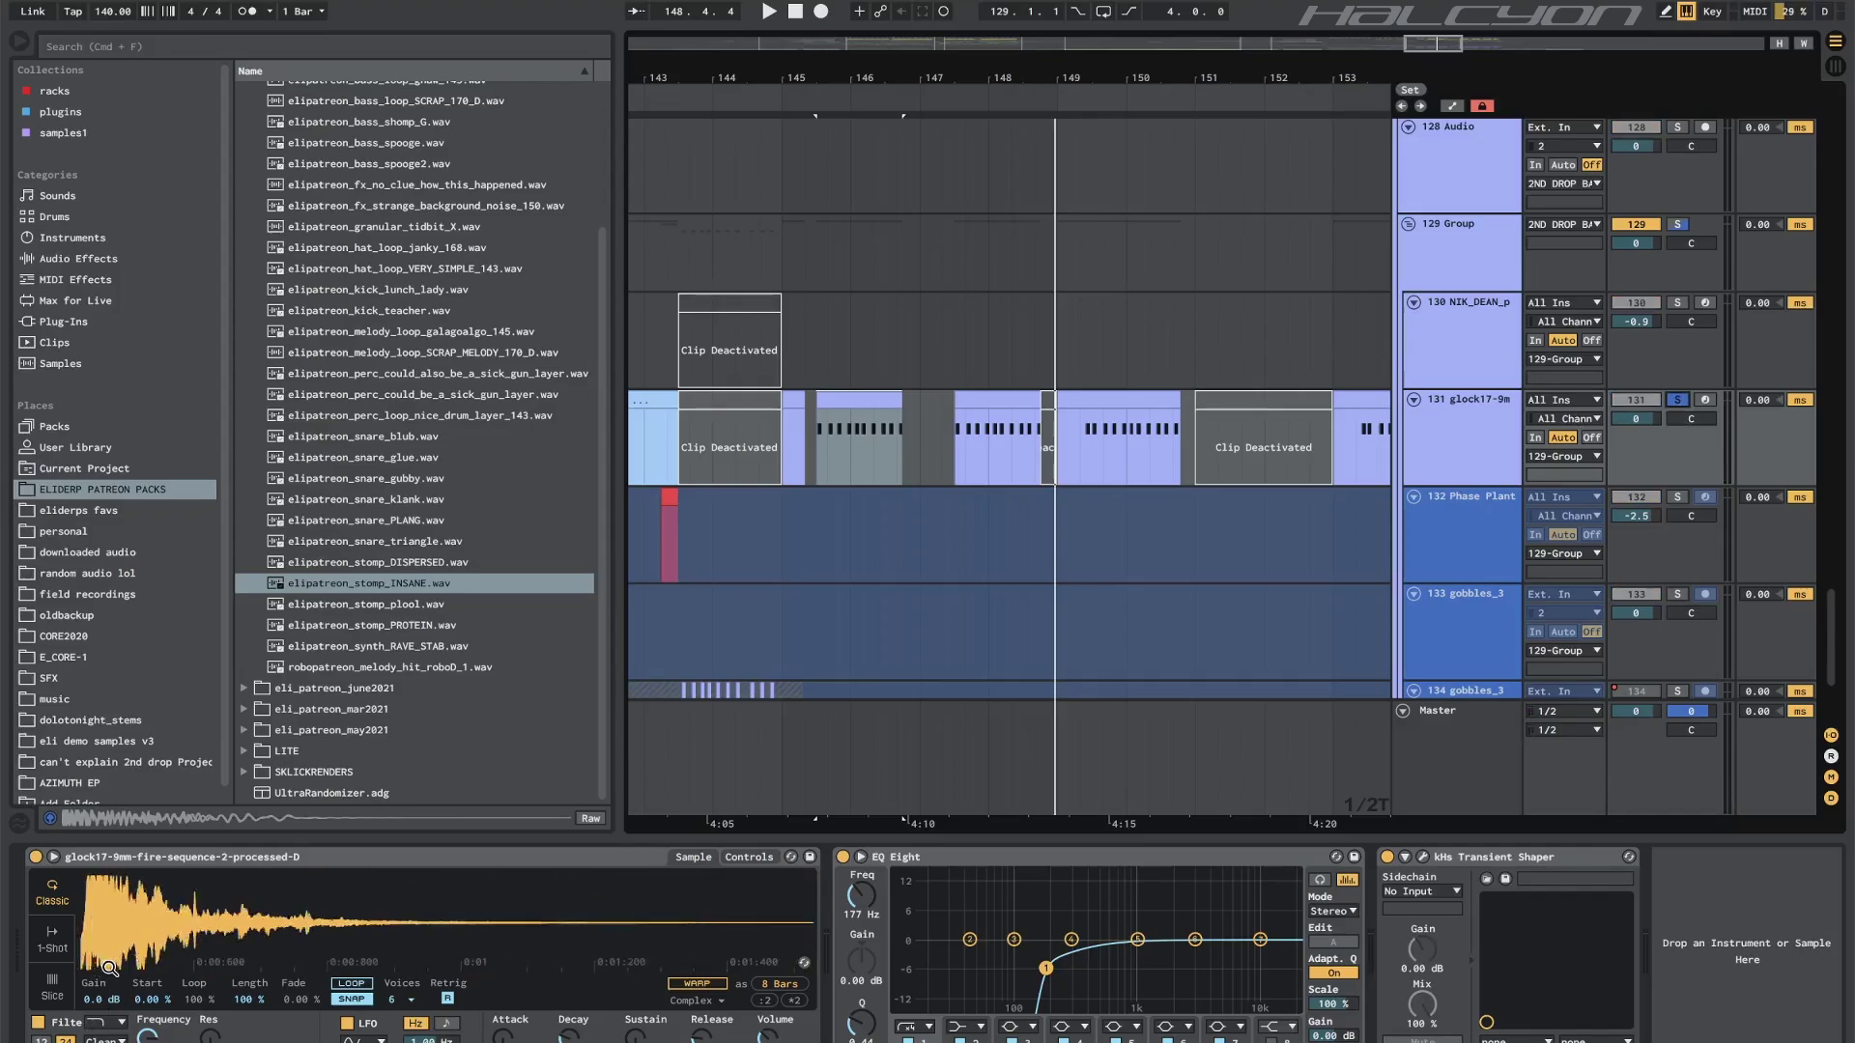
pyautogui.hscroll(3, 624, 968)
pyautogui.scroll(-5, 599, 941)
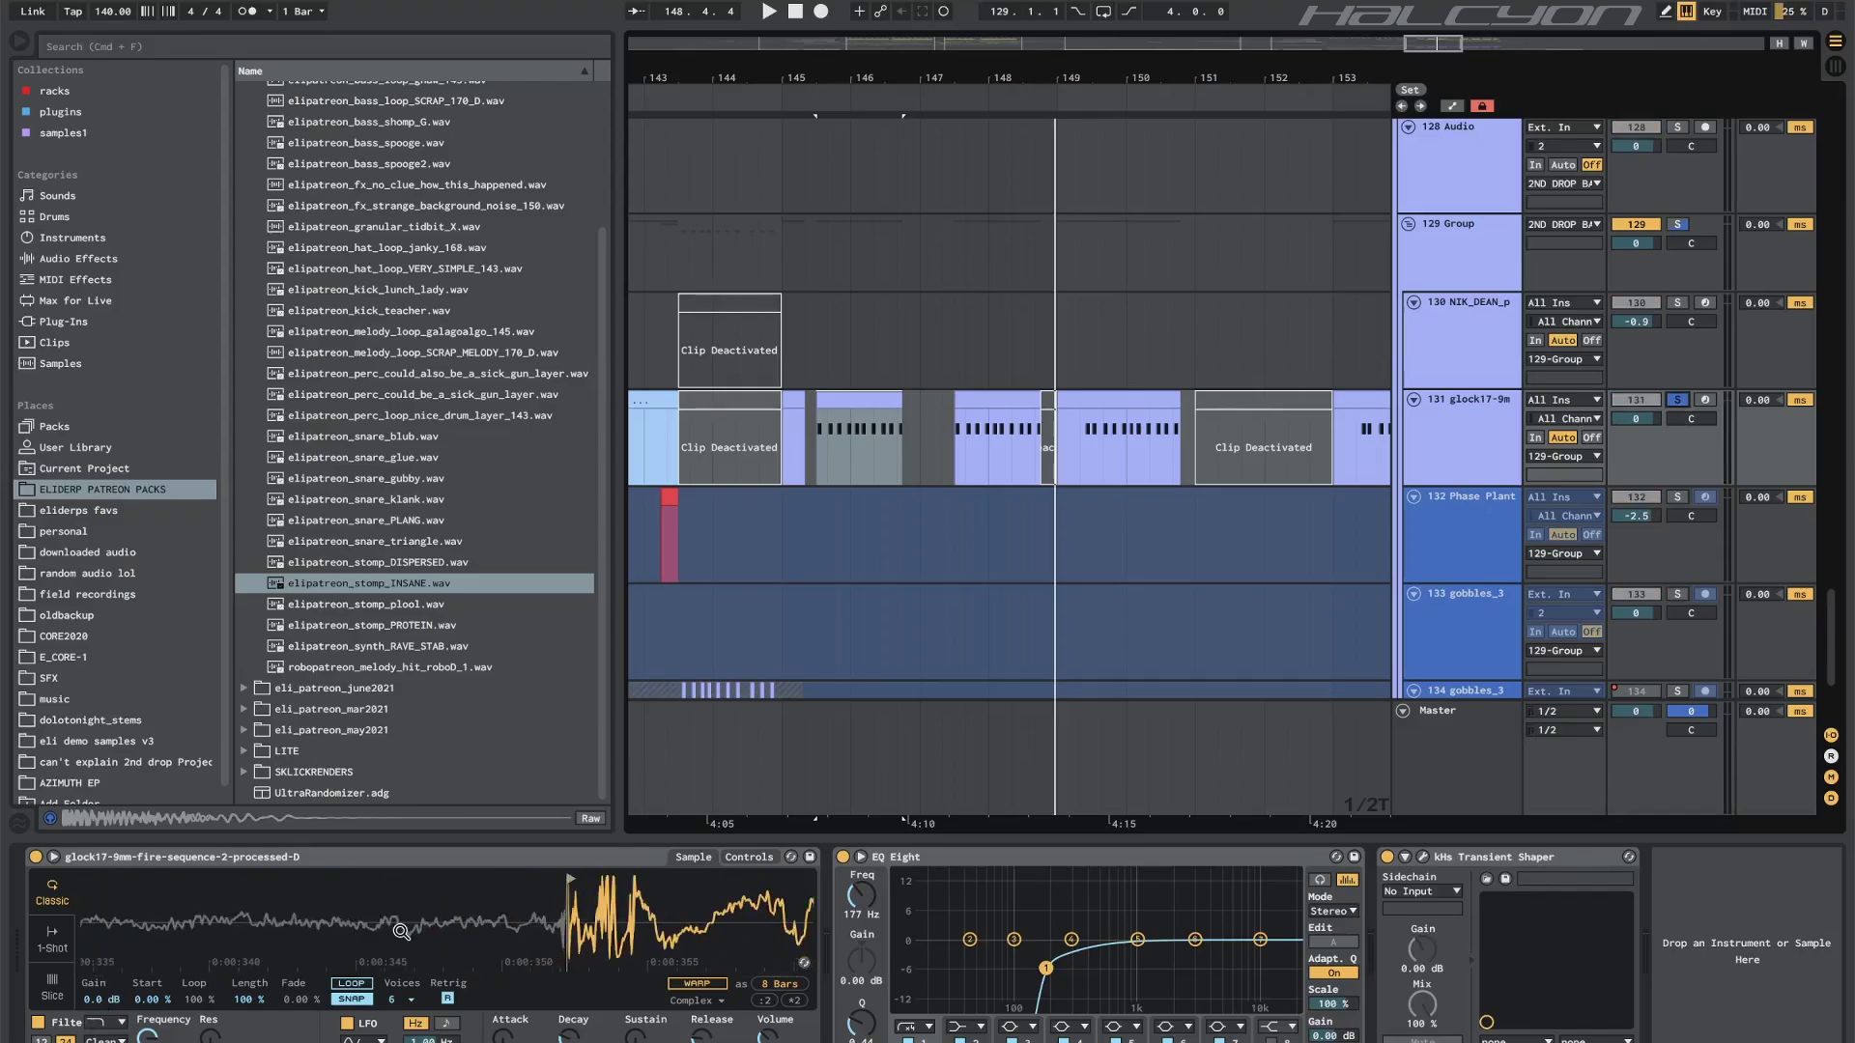
pyautogui.press('space')
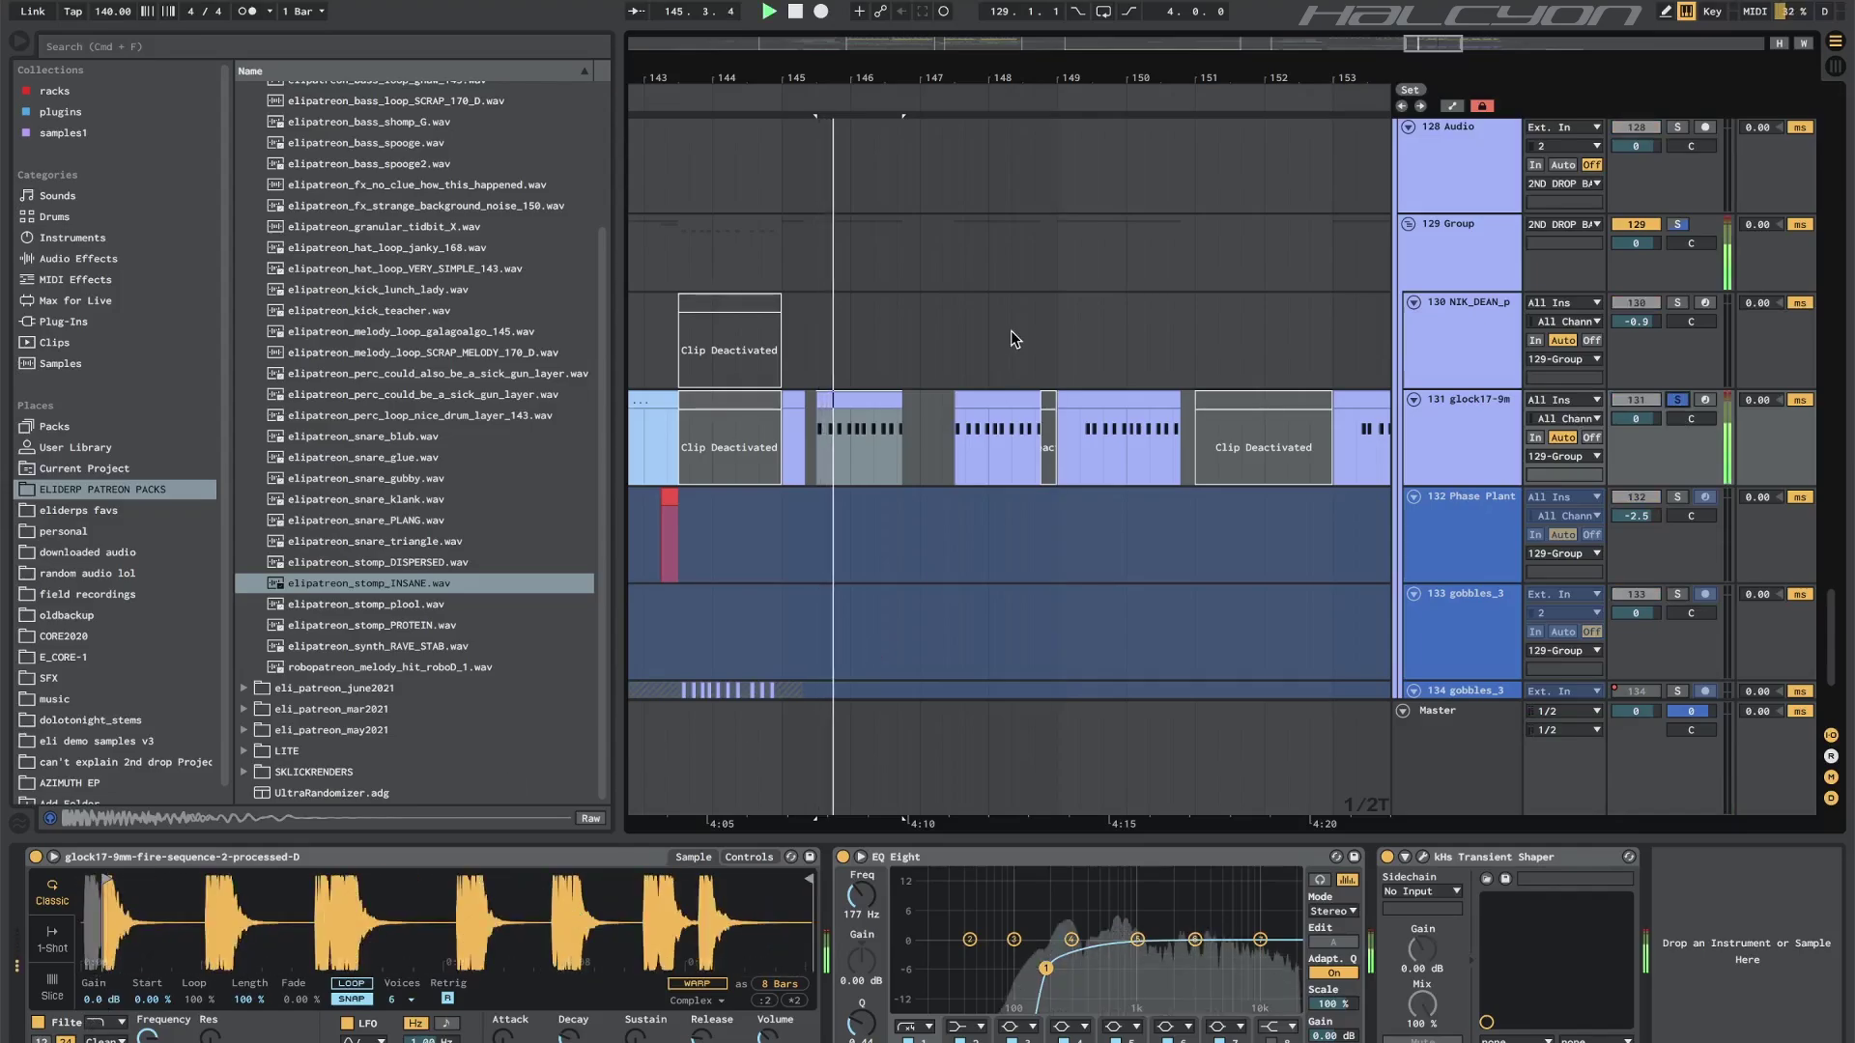
pyautogui.press('space')
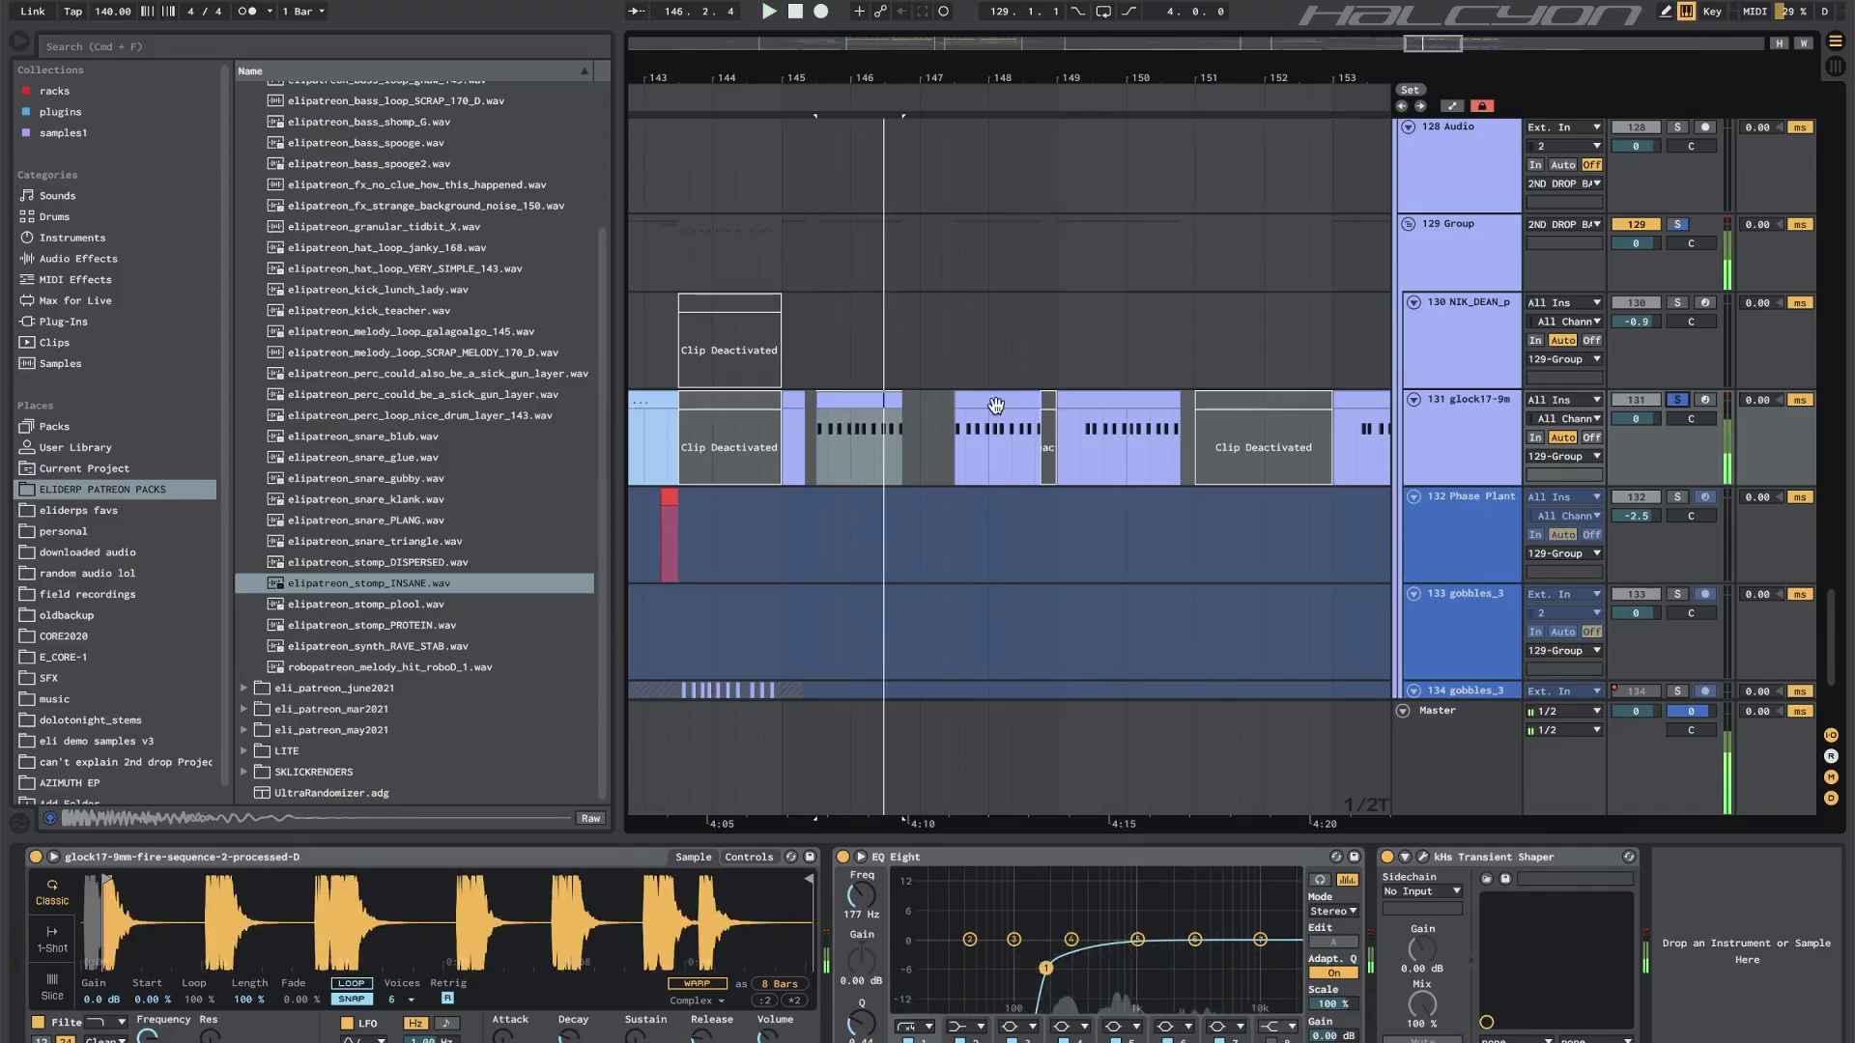
# Examine where track 131's clips occur across the whole arrangement, and look over the second drop's tracks 112 to 117 around bar 153.
pyautogui.scroll(-5, 985, 400)
pyautogui.scroll(-2, 985, 400)
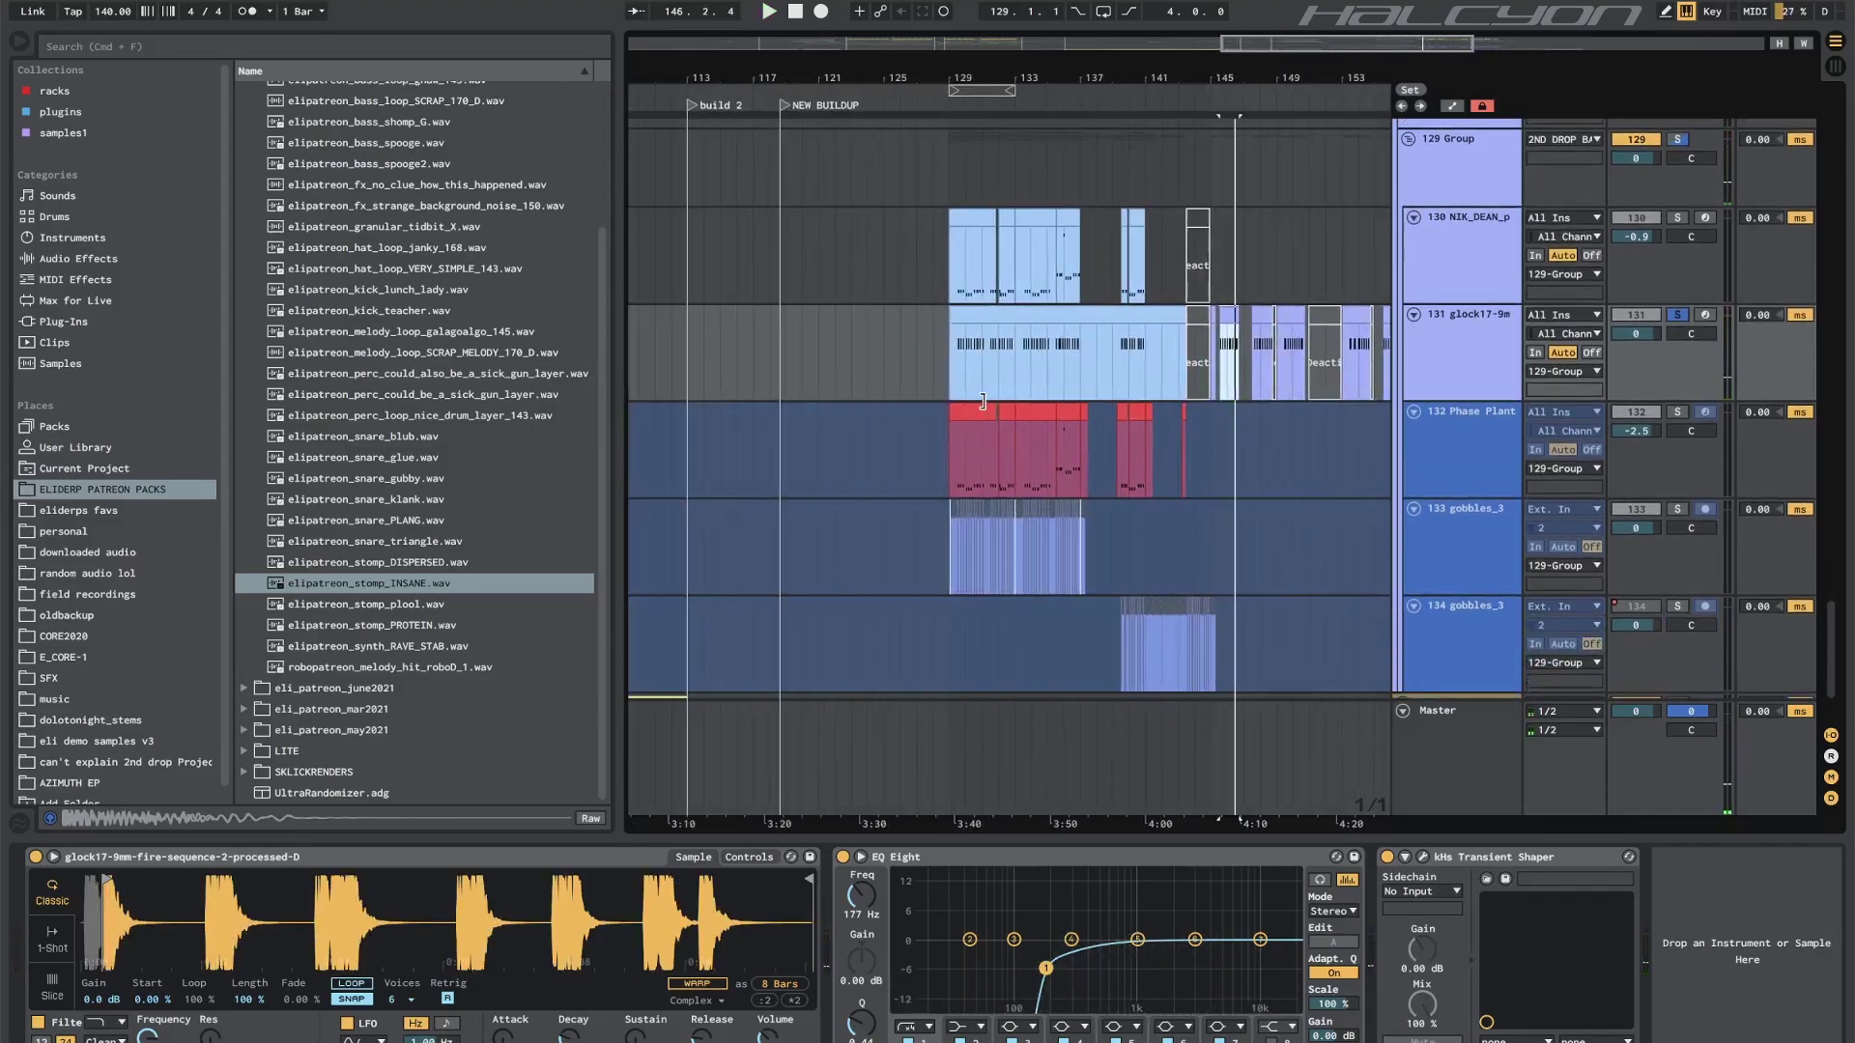
pyautogui.scroll(-4, 987, 404)
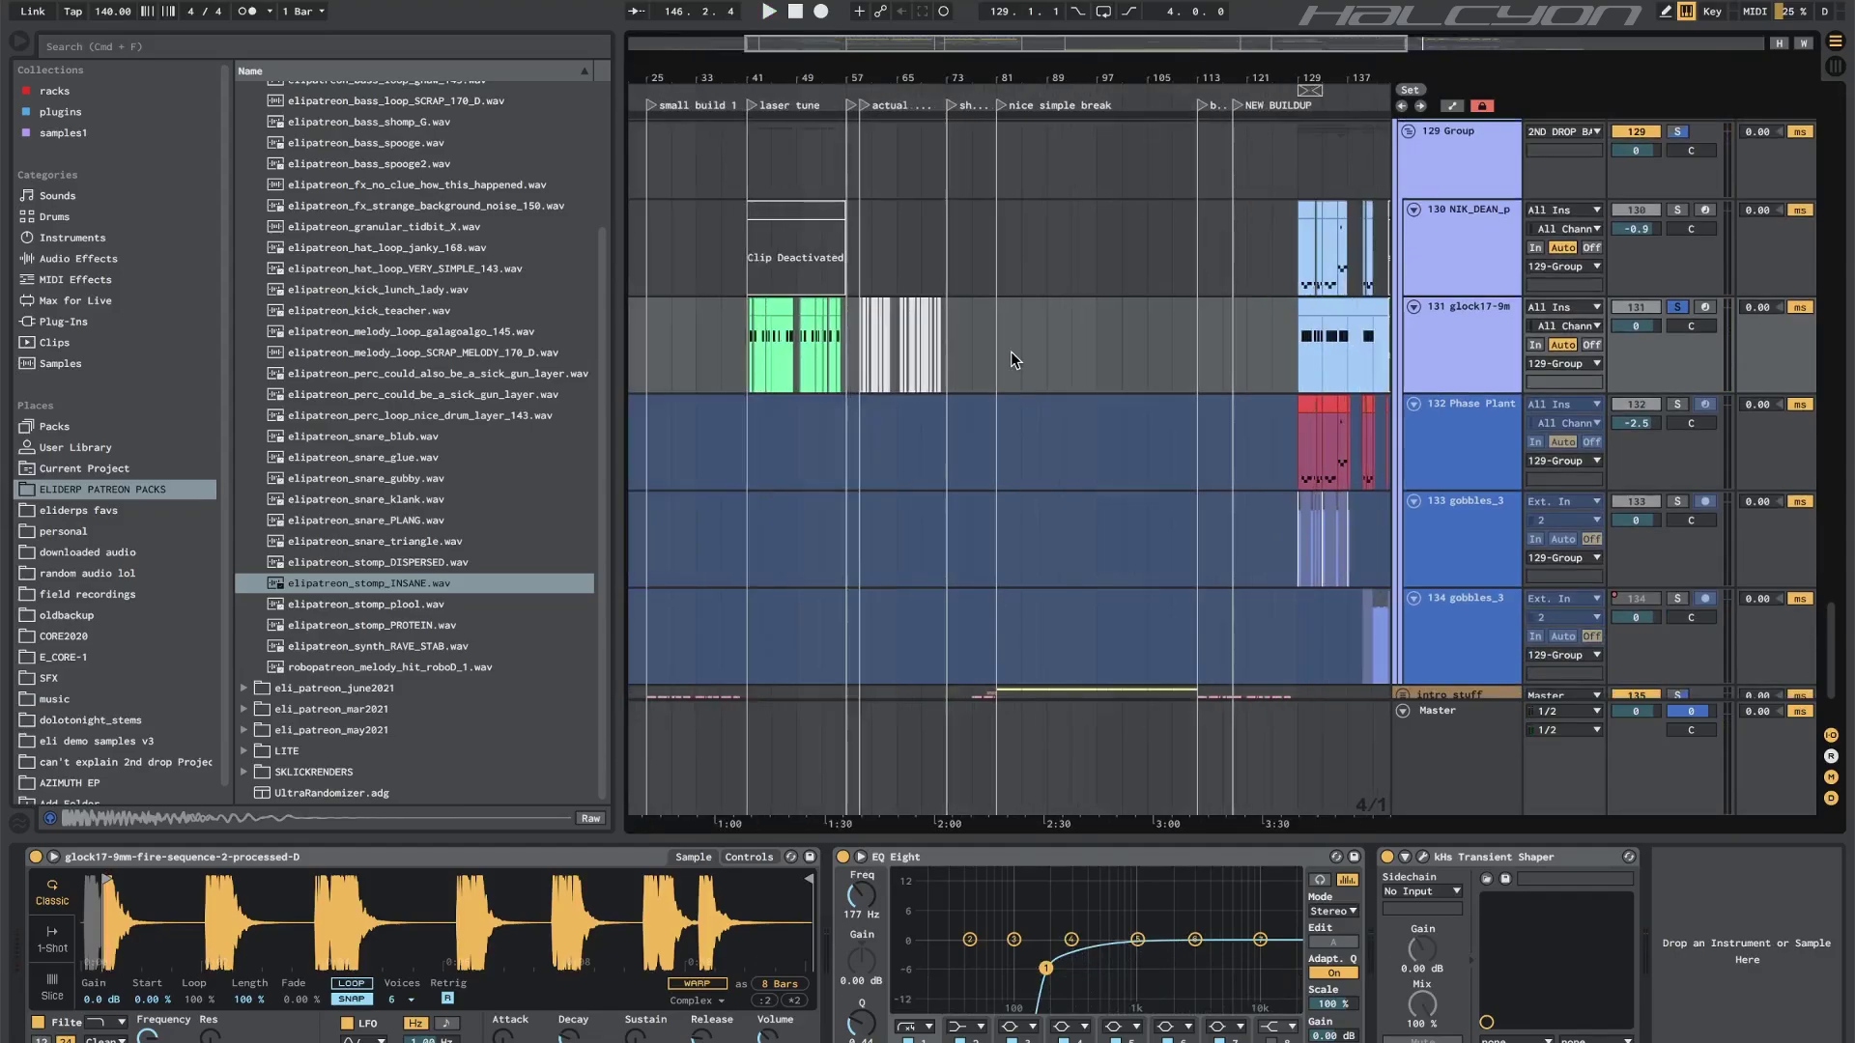
pyautogui.scroll(6, 1010, 351)
pyautogui.scroll(5, 1023, 367)
pyautogui.scroll(6, 1023, 367)
pyautogui.hscroll(3, 1023, 367)
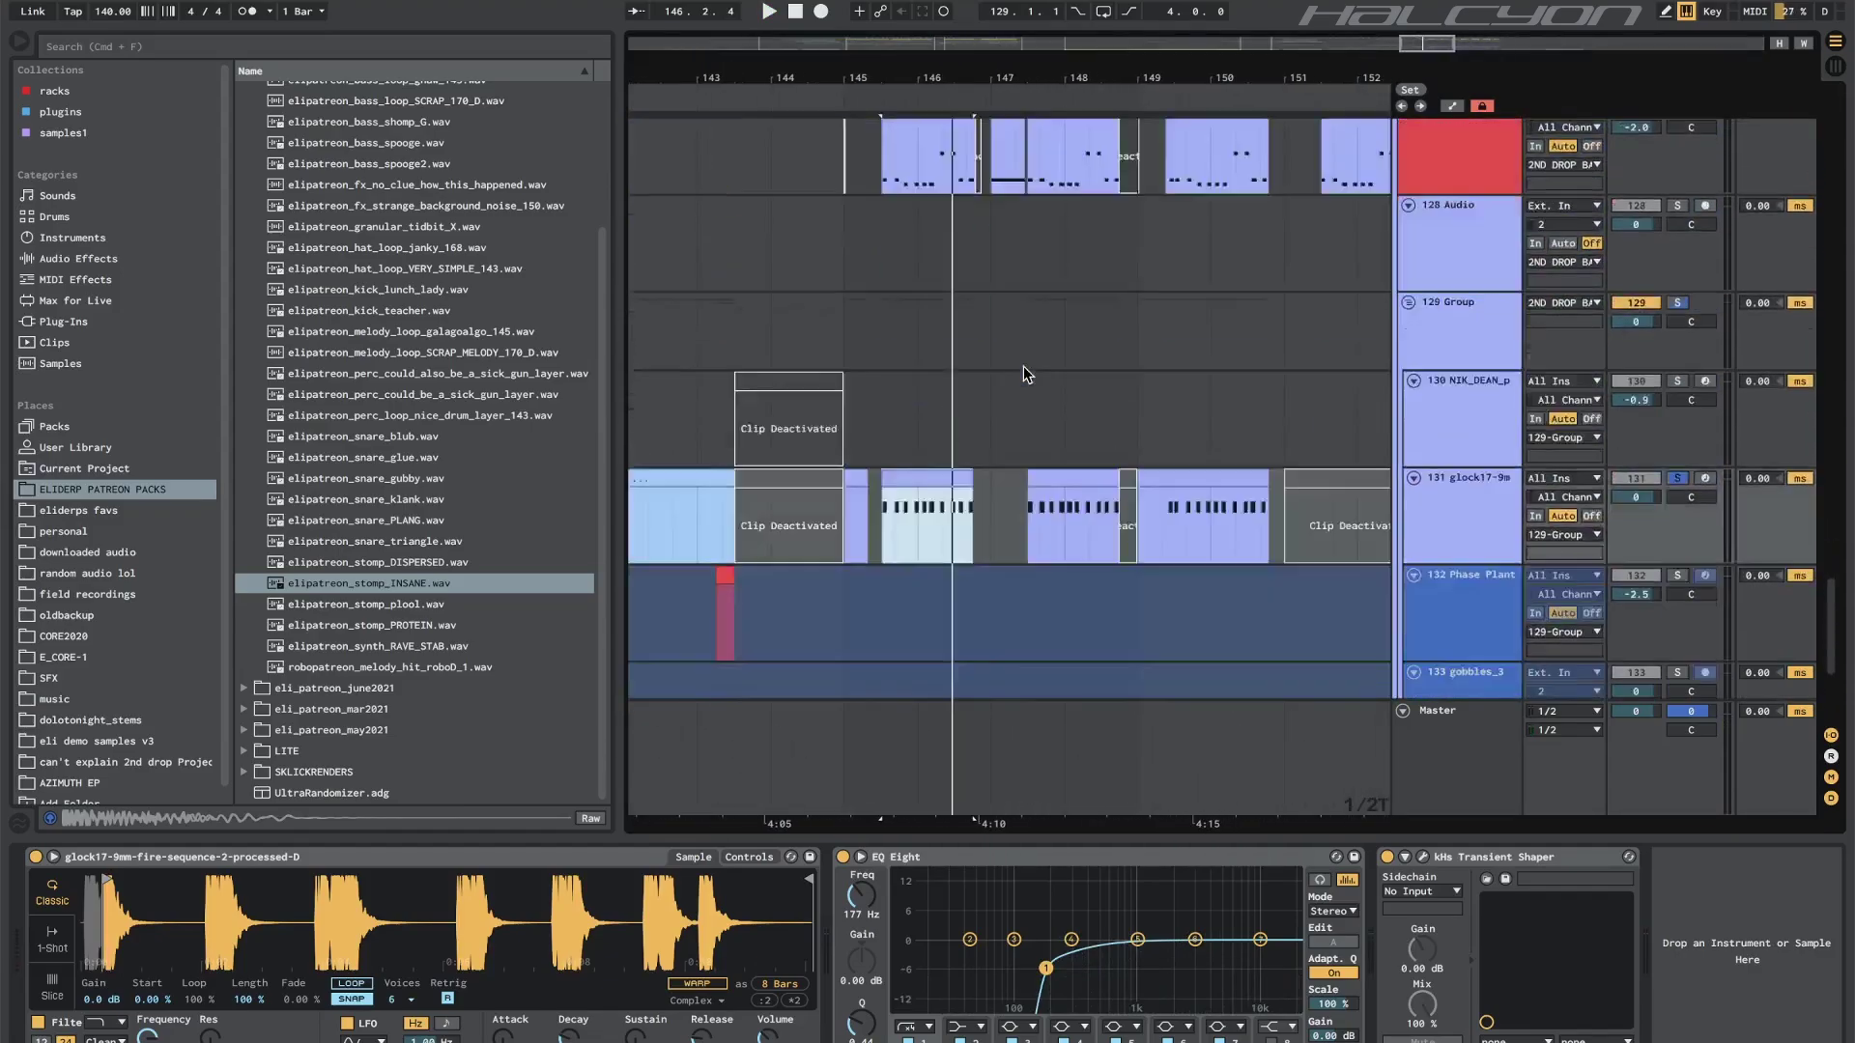
pyautogui.hscroll(-3, 953, 612)
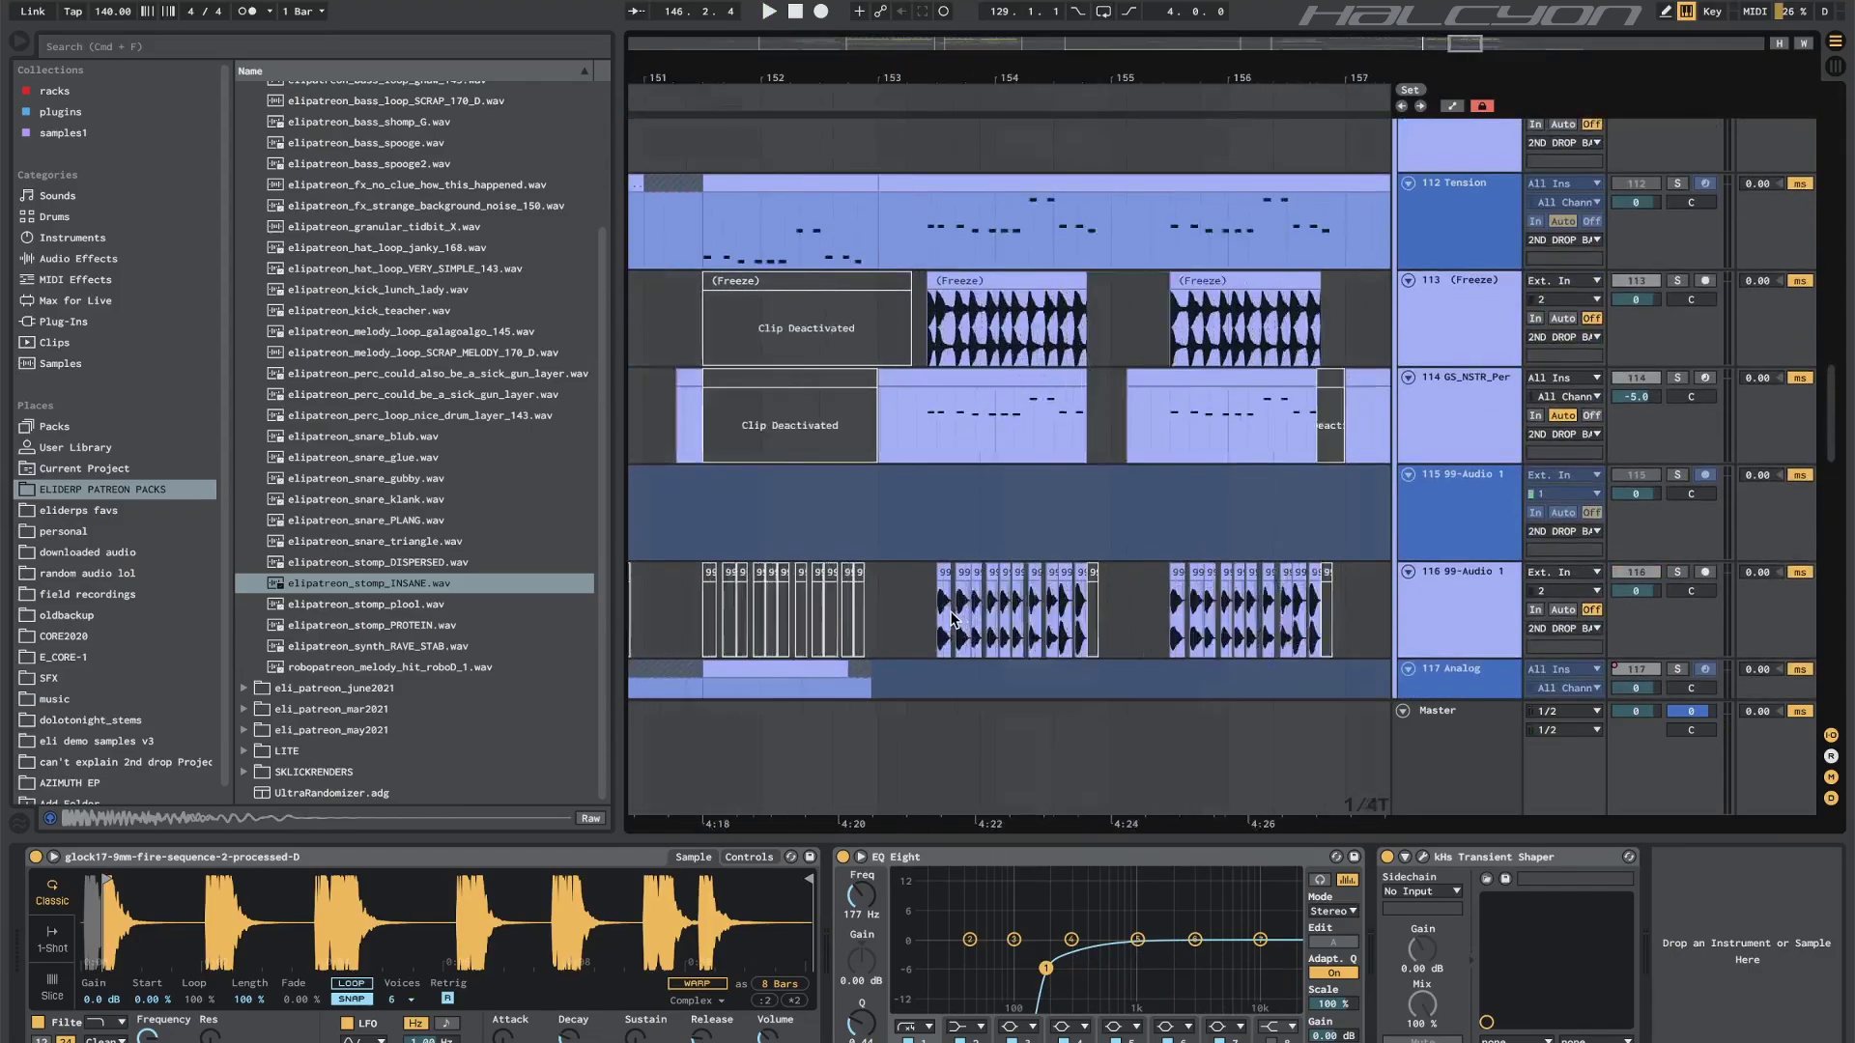
# Solo track 116 and play its active clips from bar 153.
pyautogui.click(884, 617)
pyautogui.scroll(-3, 884, 617)
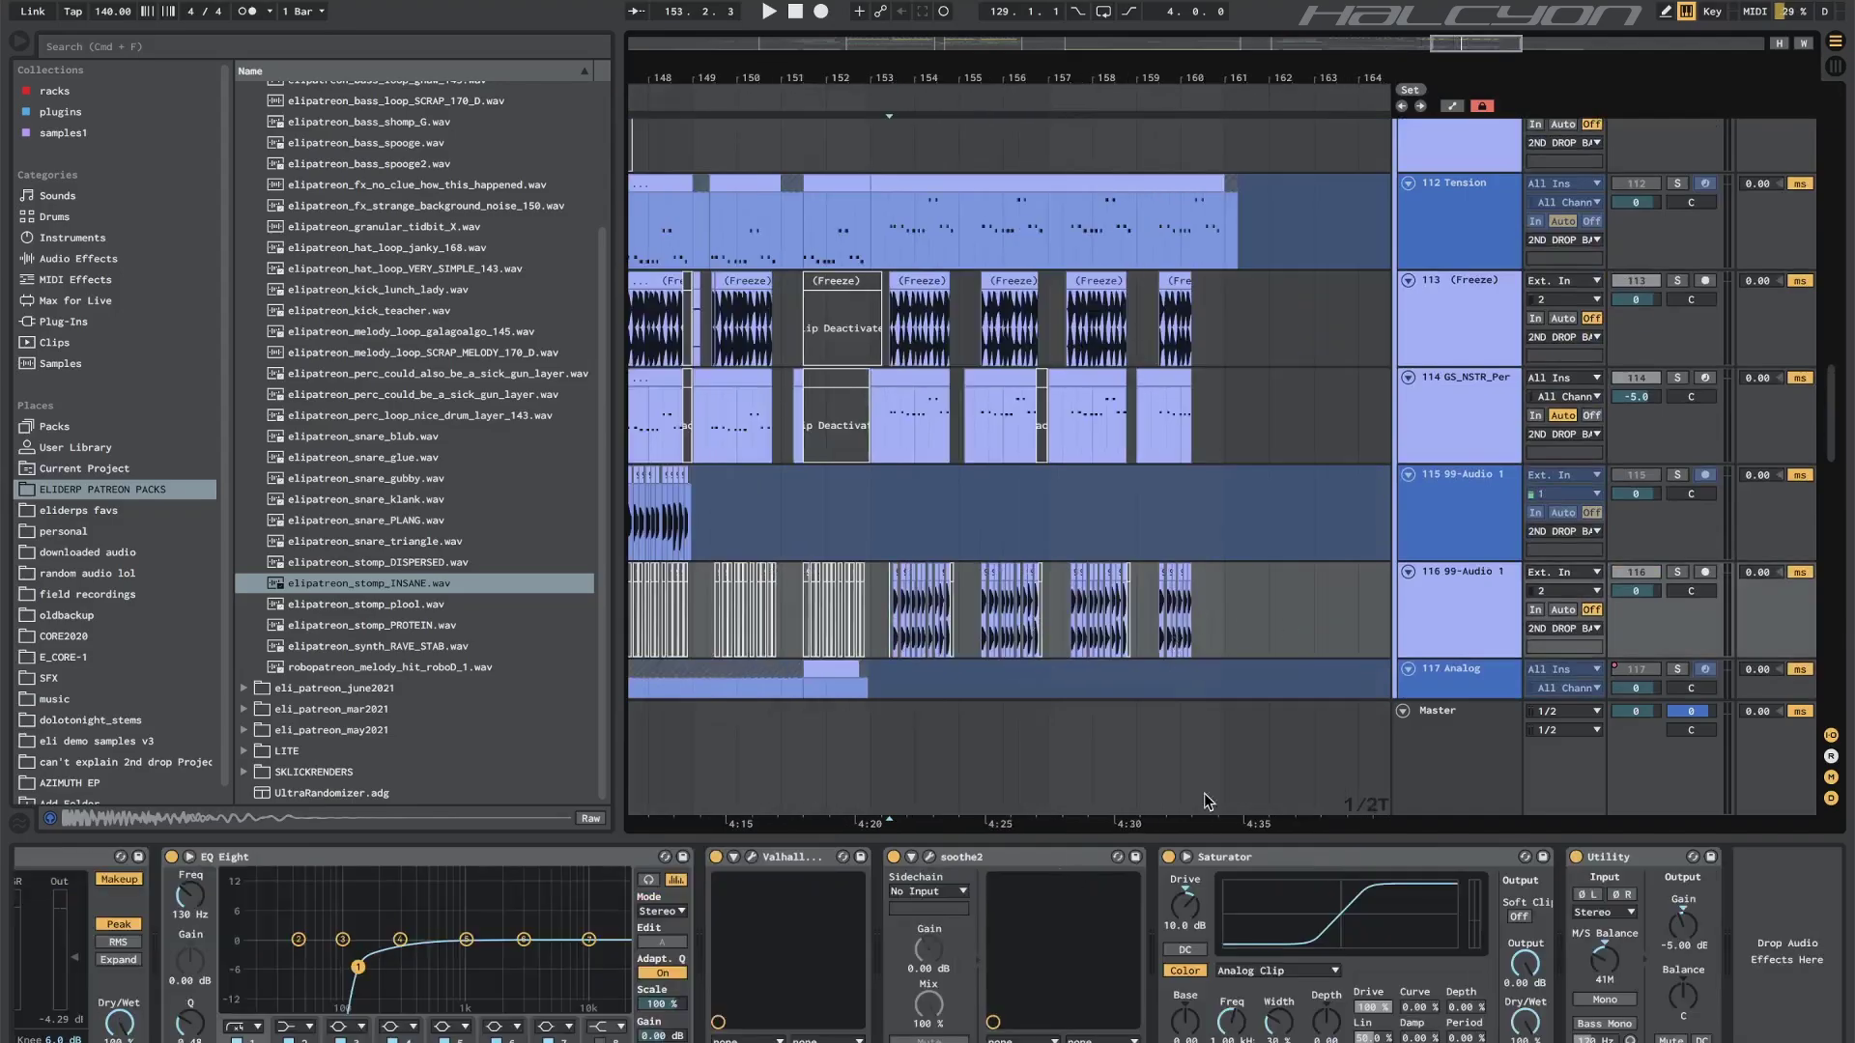
pyautogui.press('space')
pyautogui.scroll(-1, 1218, 596)
pyautogui.hscroll(-3, 1218, 596)
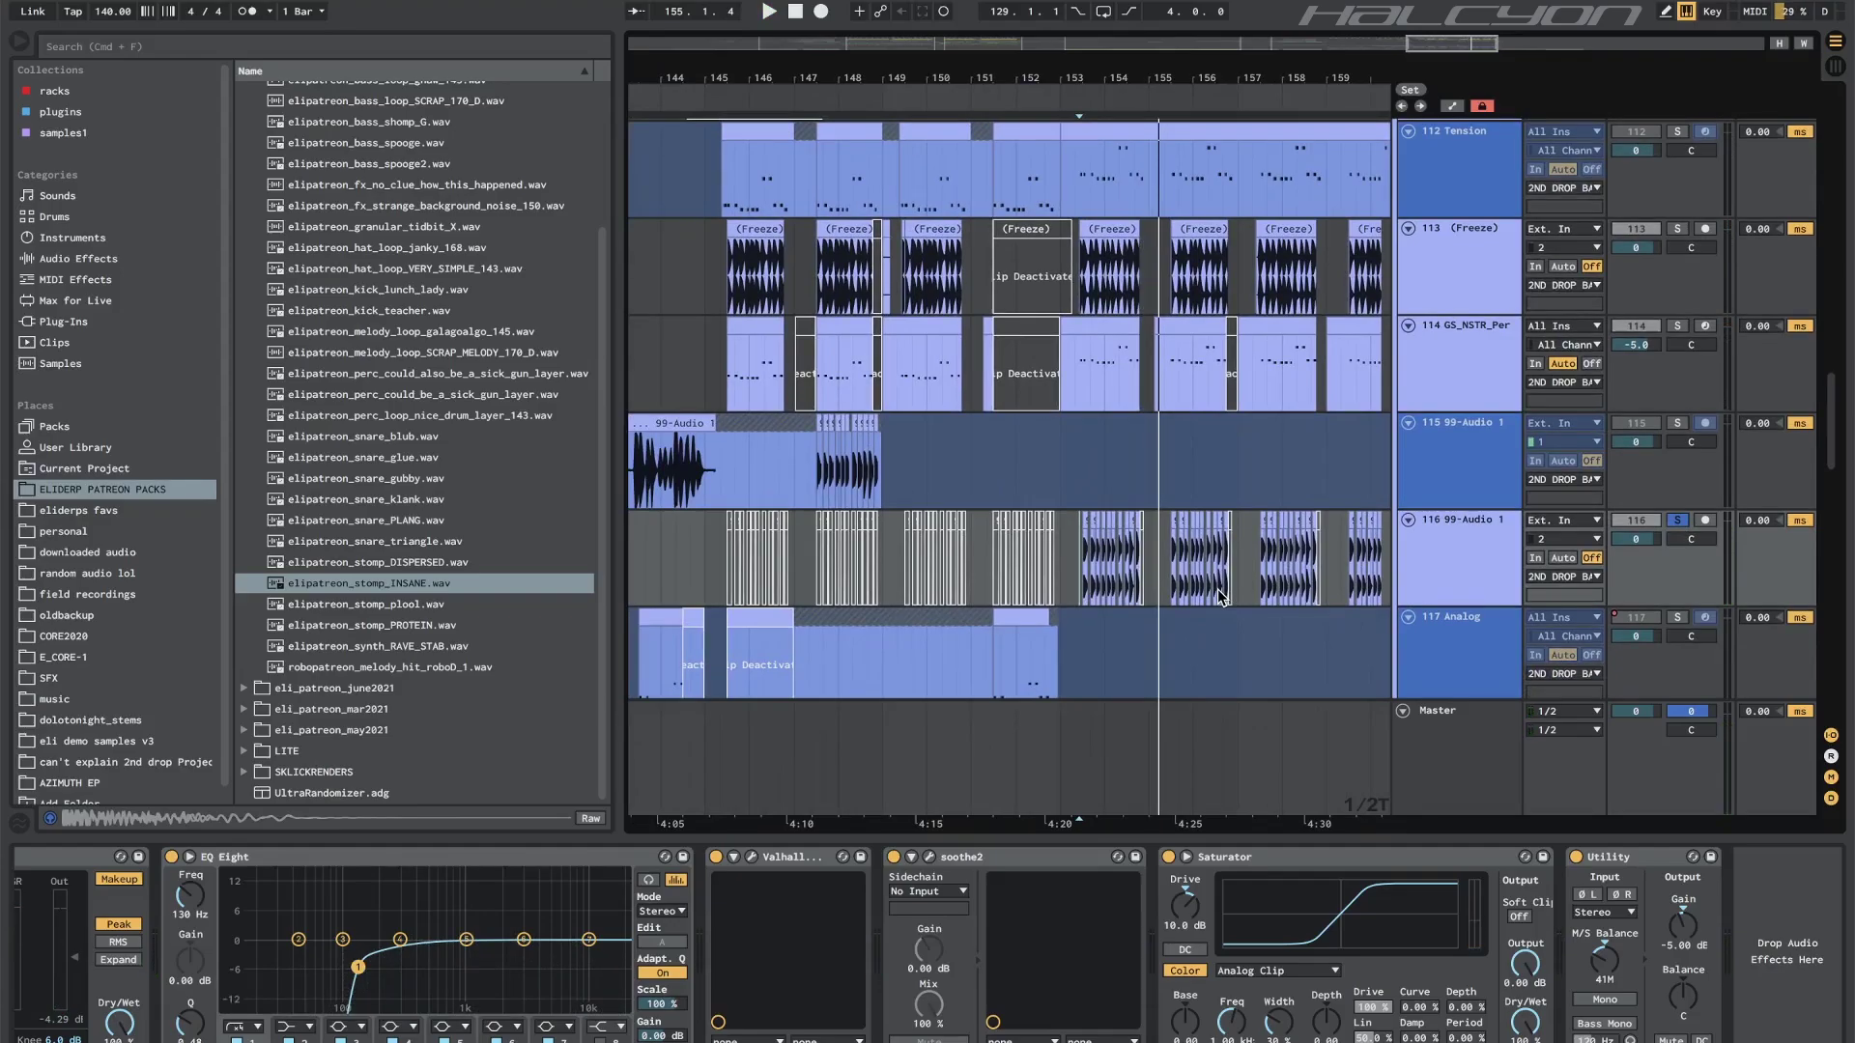
# Solo track 115 and play its 99-Audio clips from about bar 143.
pyautogui.hscroll(-5, 943, 475)
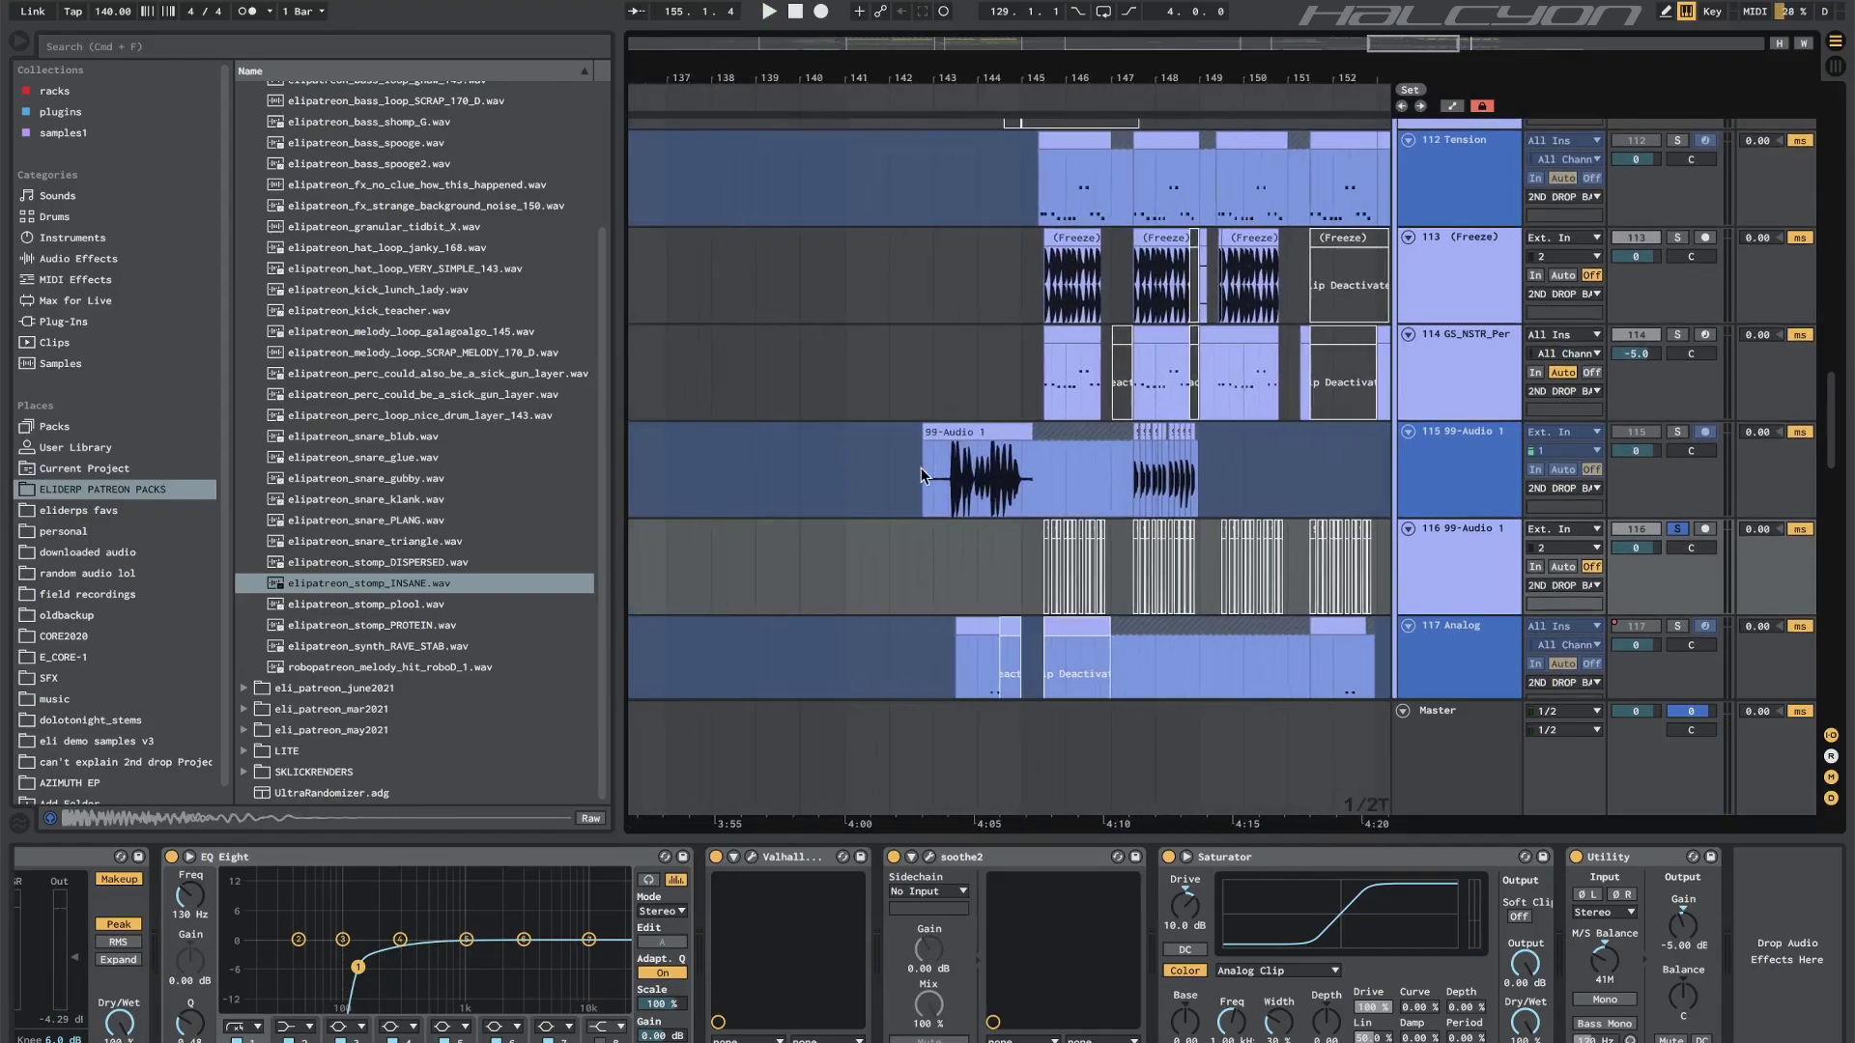
pyautogui.click(932, 381)
pyautogui.press('space')
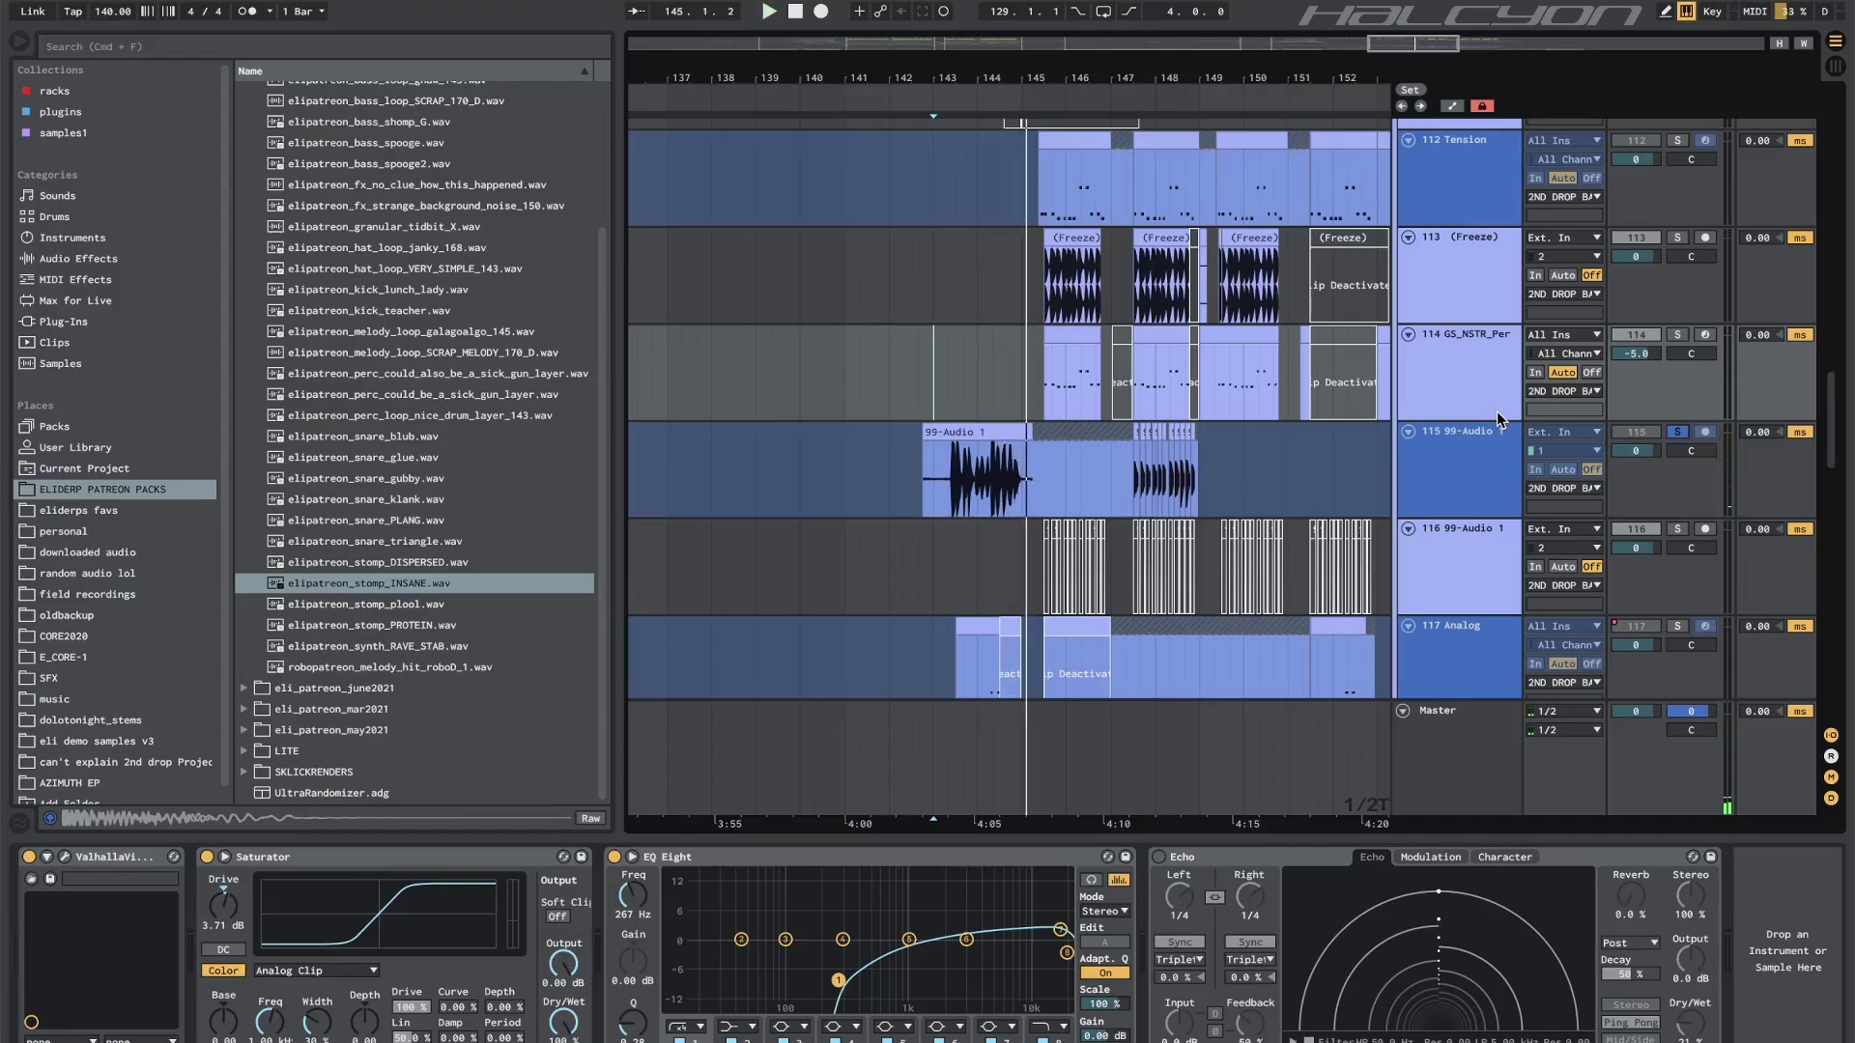
# Select track 116, unsolo track 115 and play the full mix from bar 153.
pyautogui.hscroll(5, 1062, 382)
pyautogui.scroll(-1, 1063, 382)
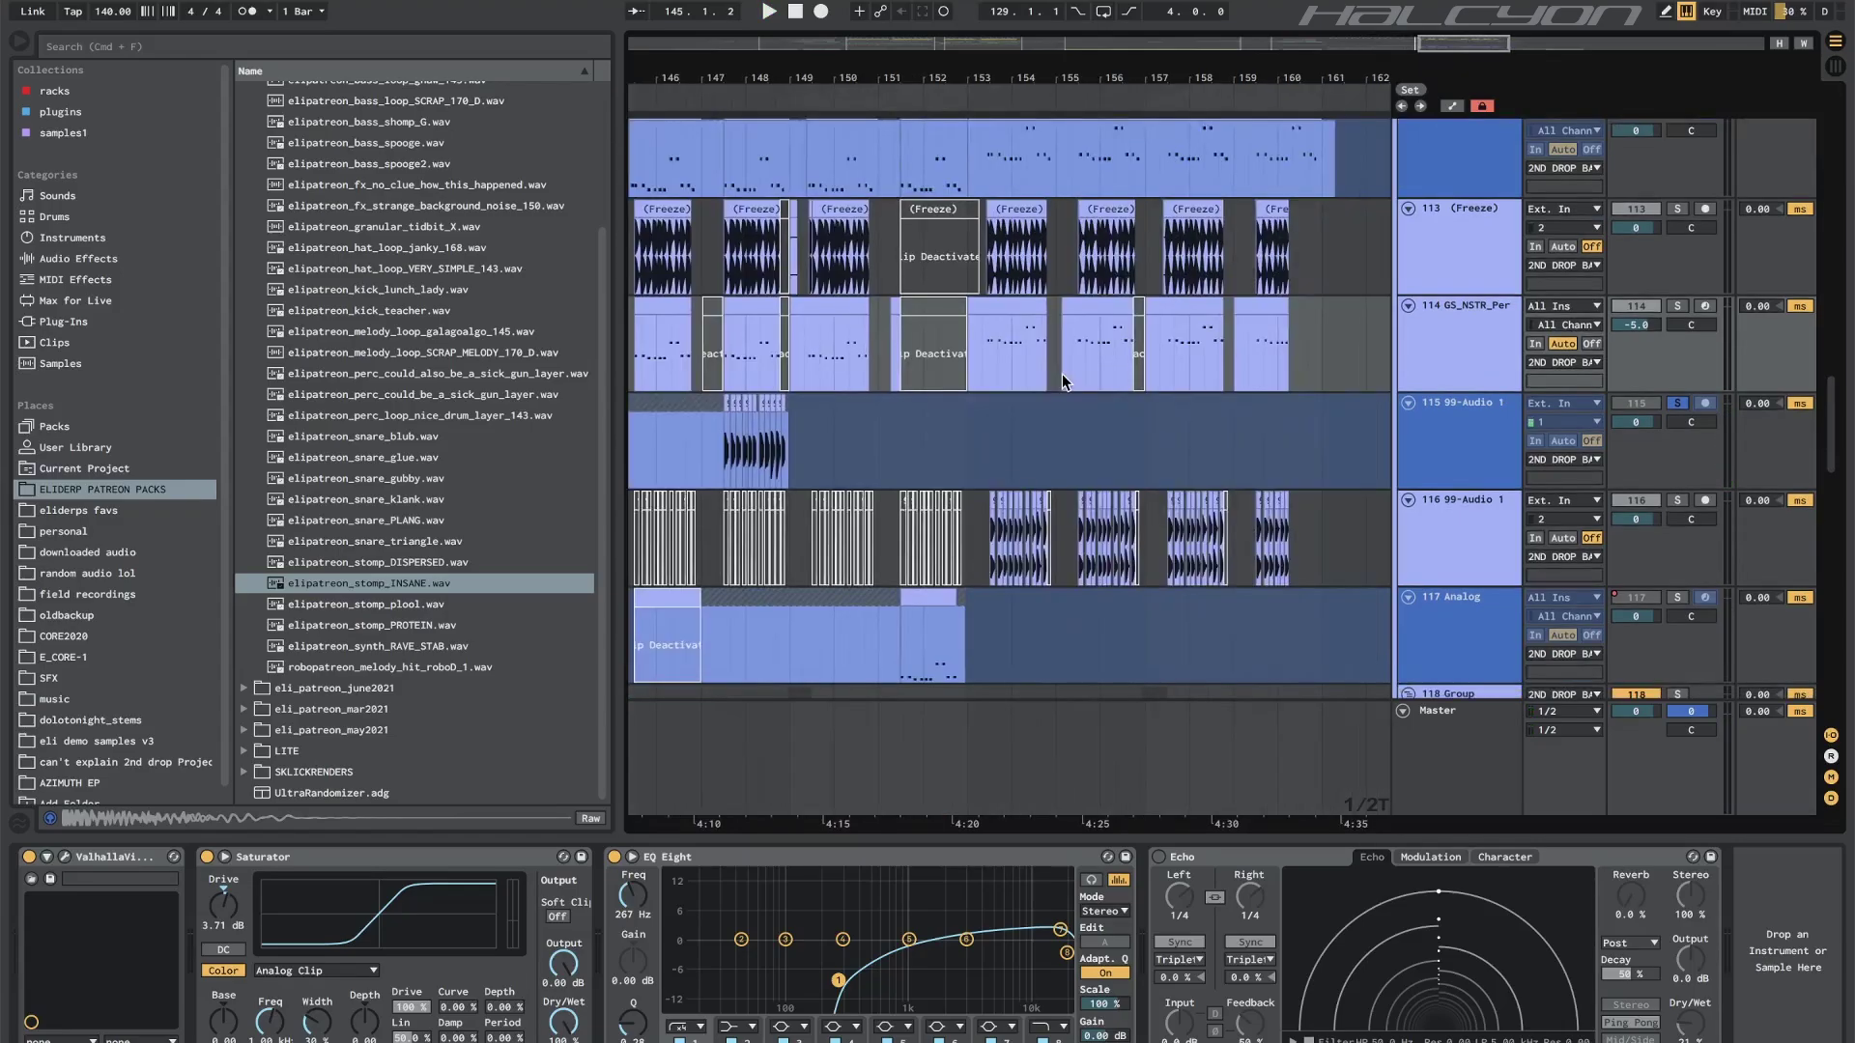
pyautogui.click(1485, 558)
pyautogui.click(983, 541)
pyautogui.click(1678, 404)
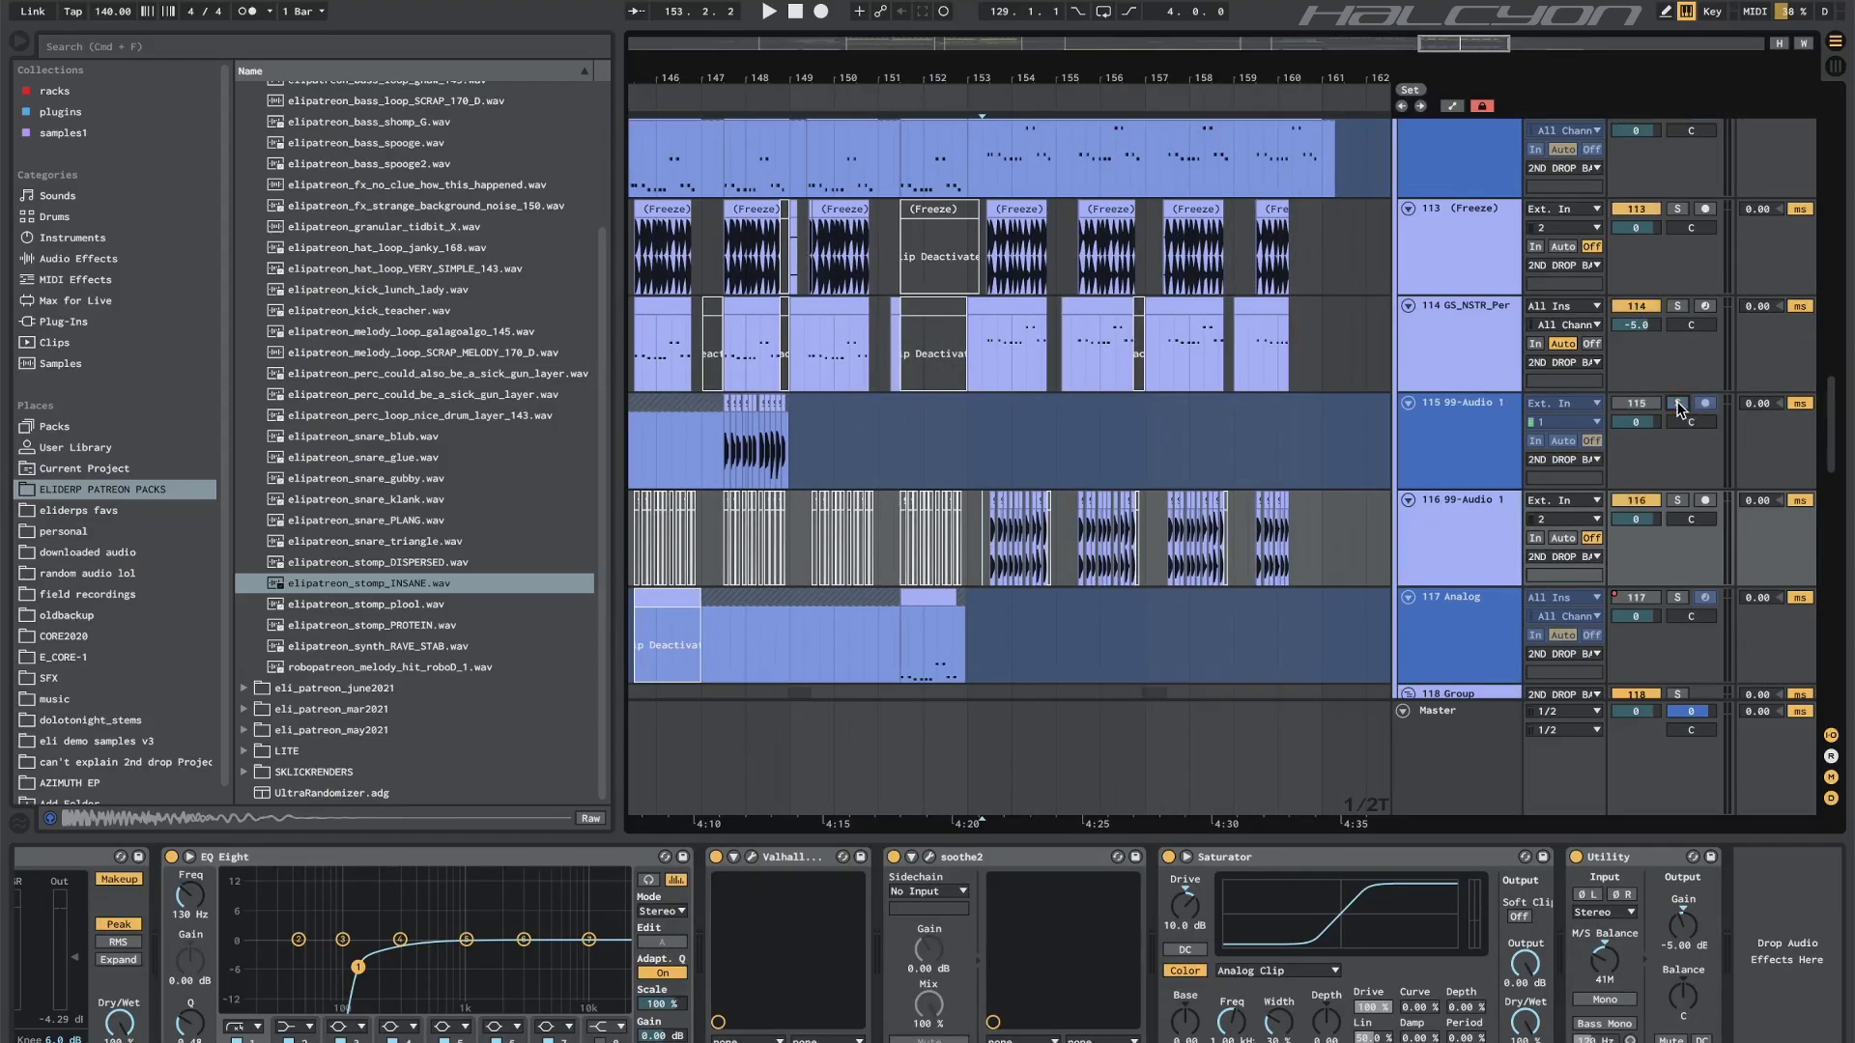
pyautogui.click(967, 319)
pyautogui.press('space')
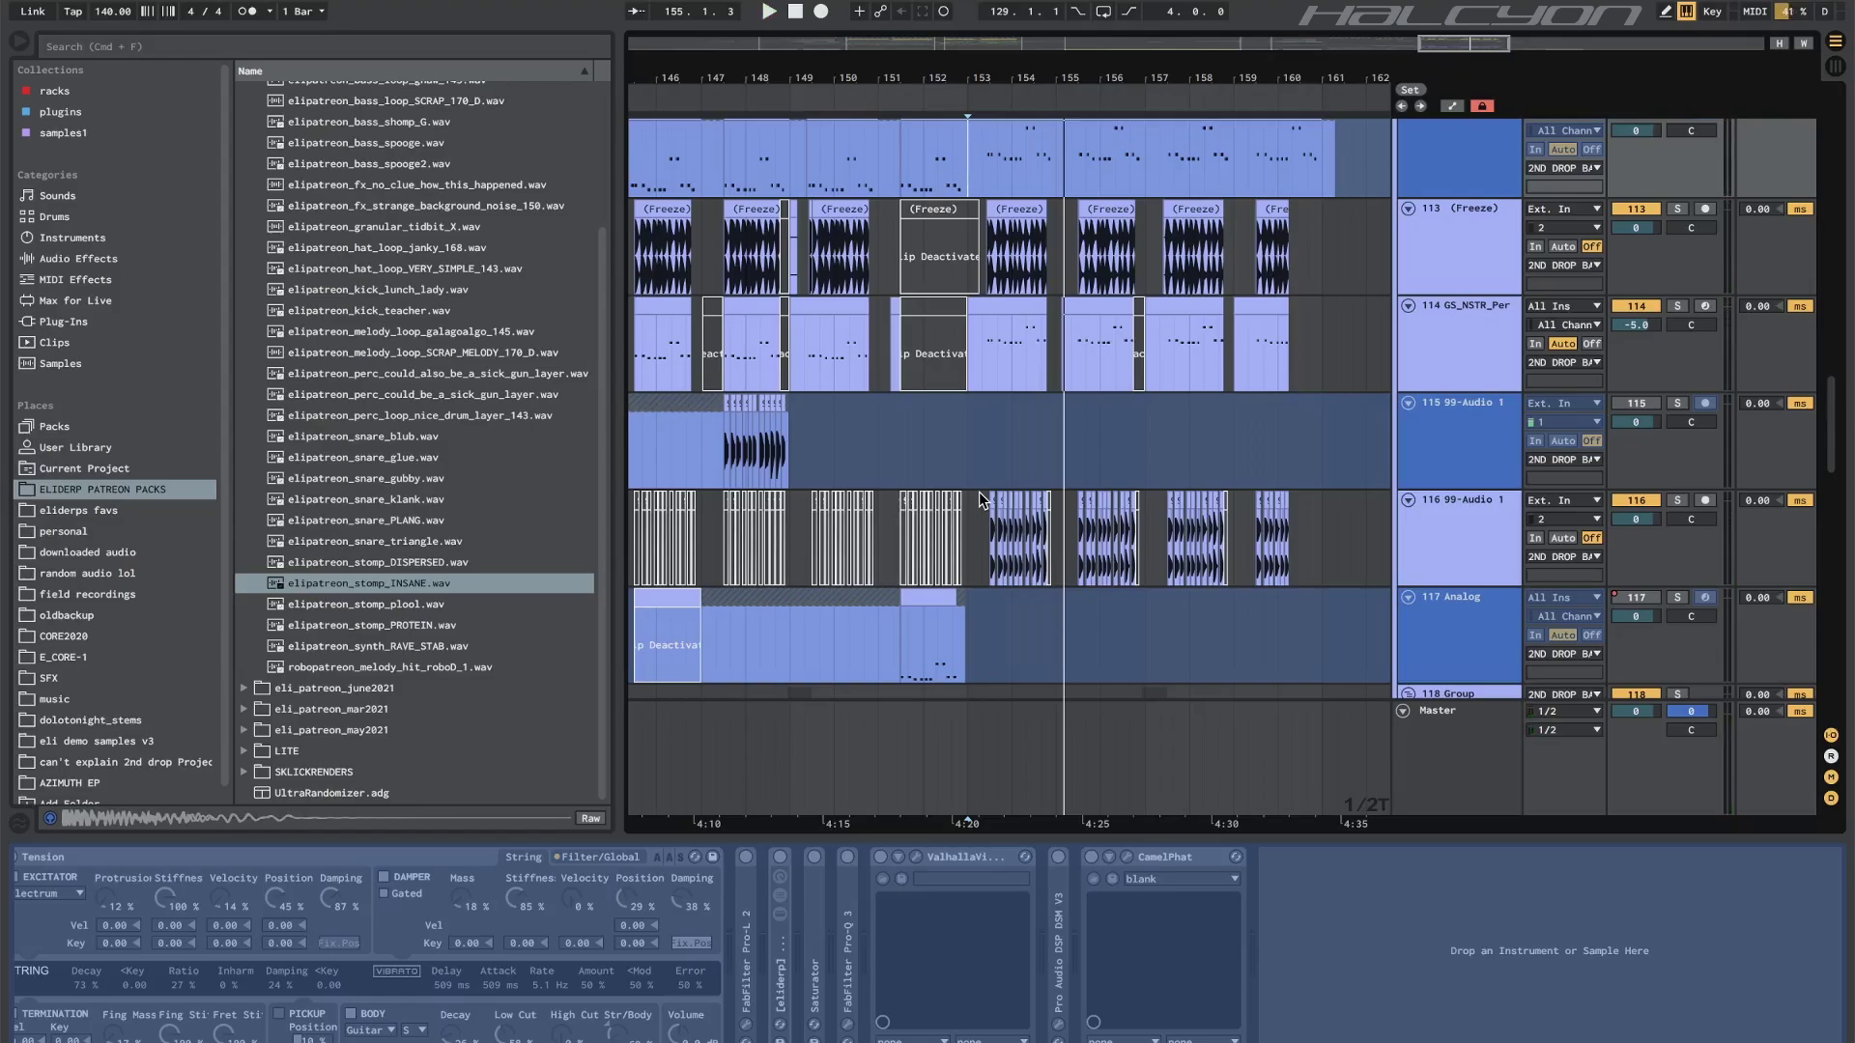
# Solo track 112 Tension, play its clip starting at bar 153, and unsolo the track.
pyautogui.scroll(3, 978, 491)
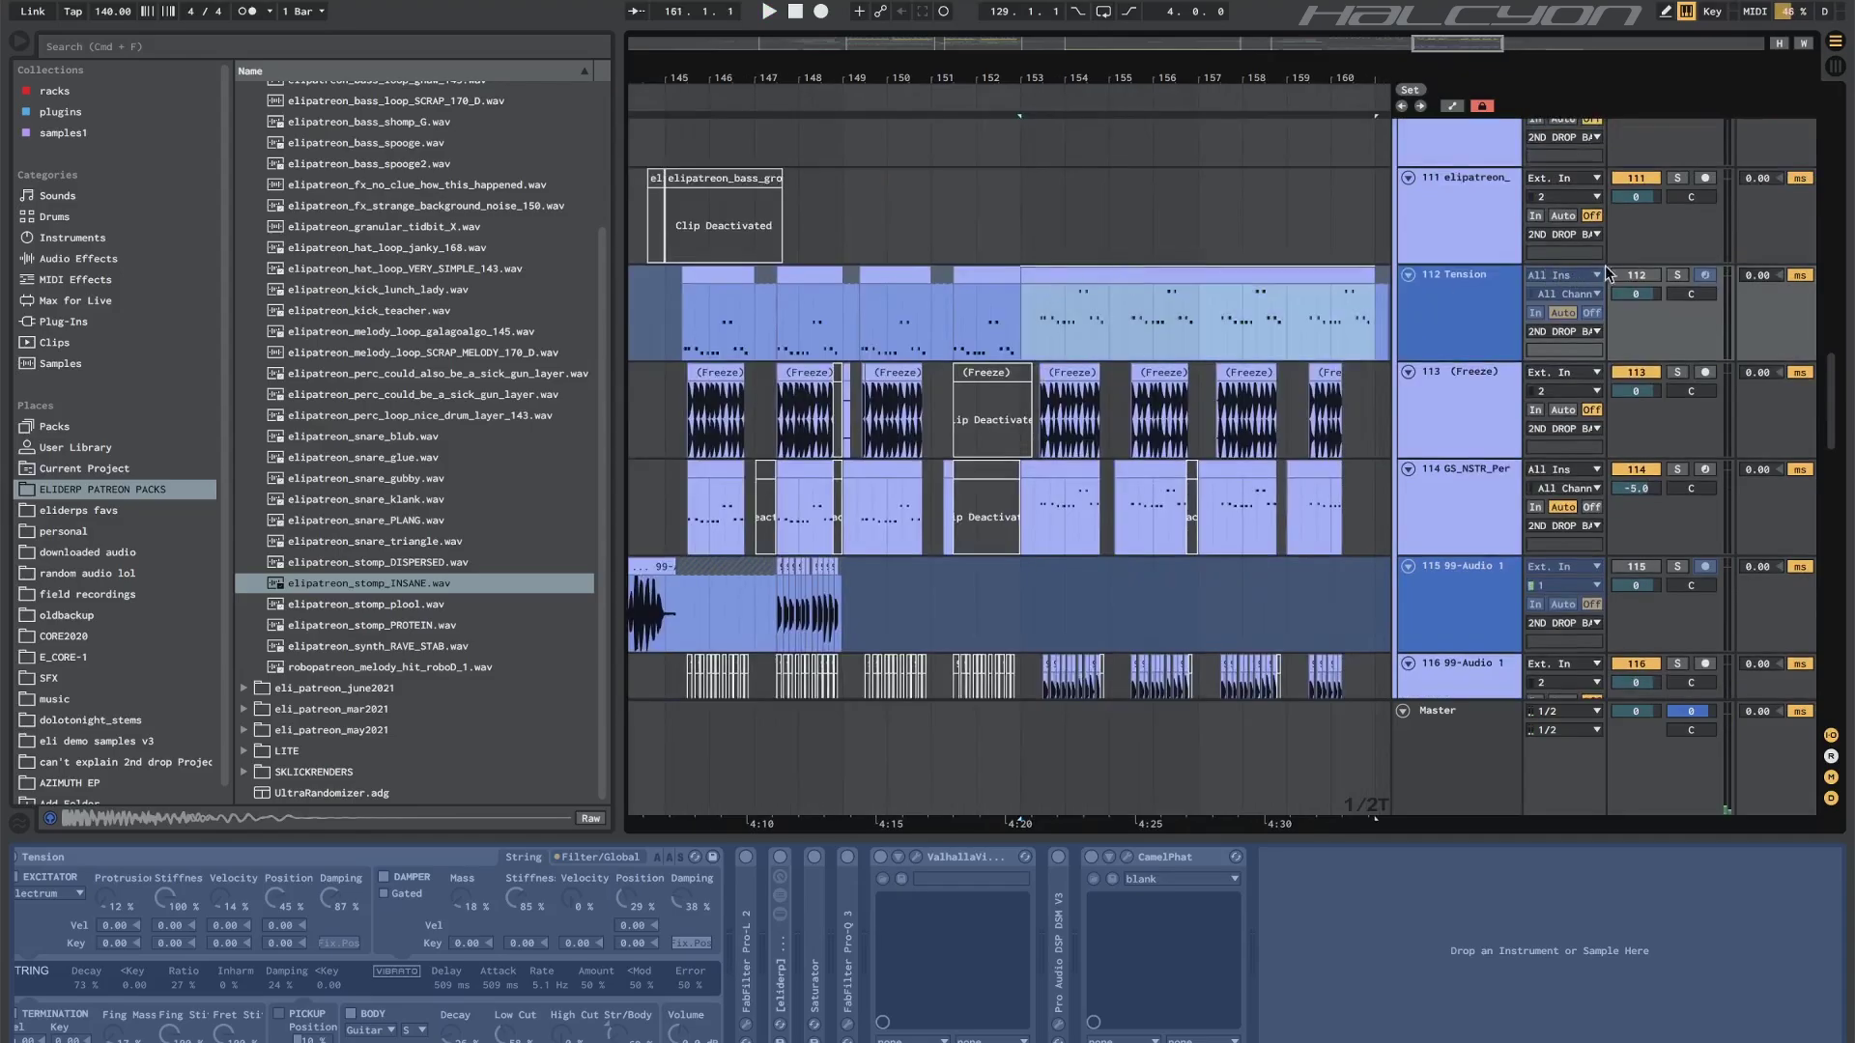
pyautogui.click(1676, 278)
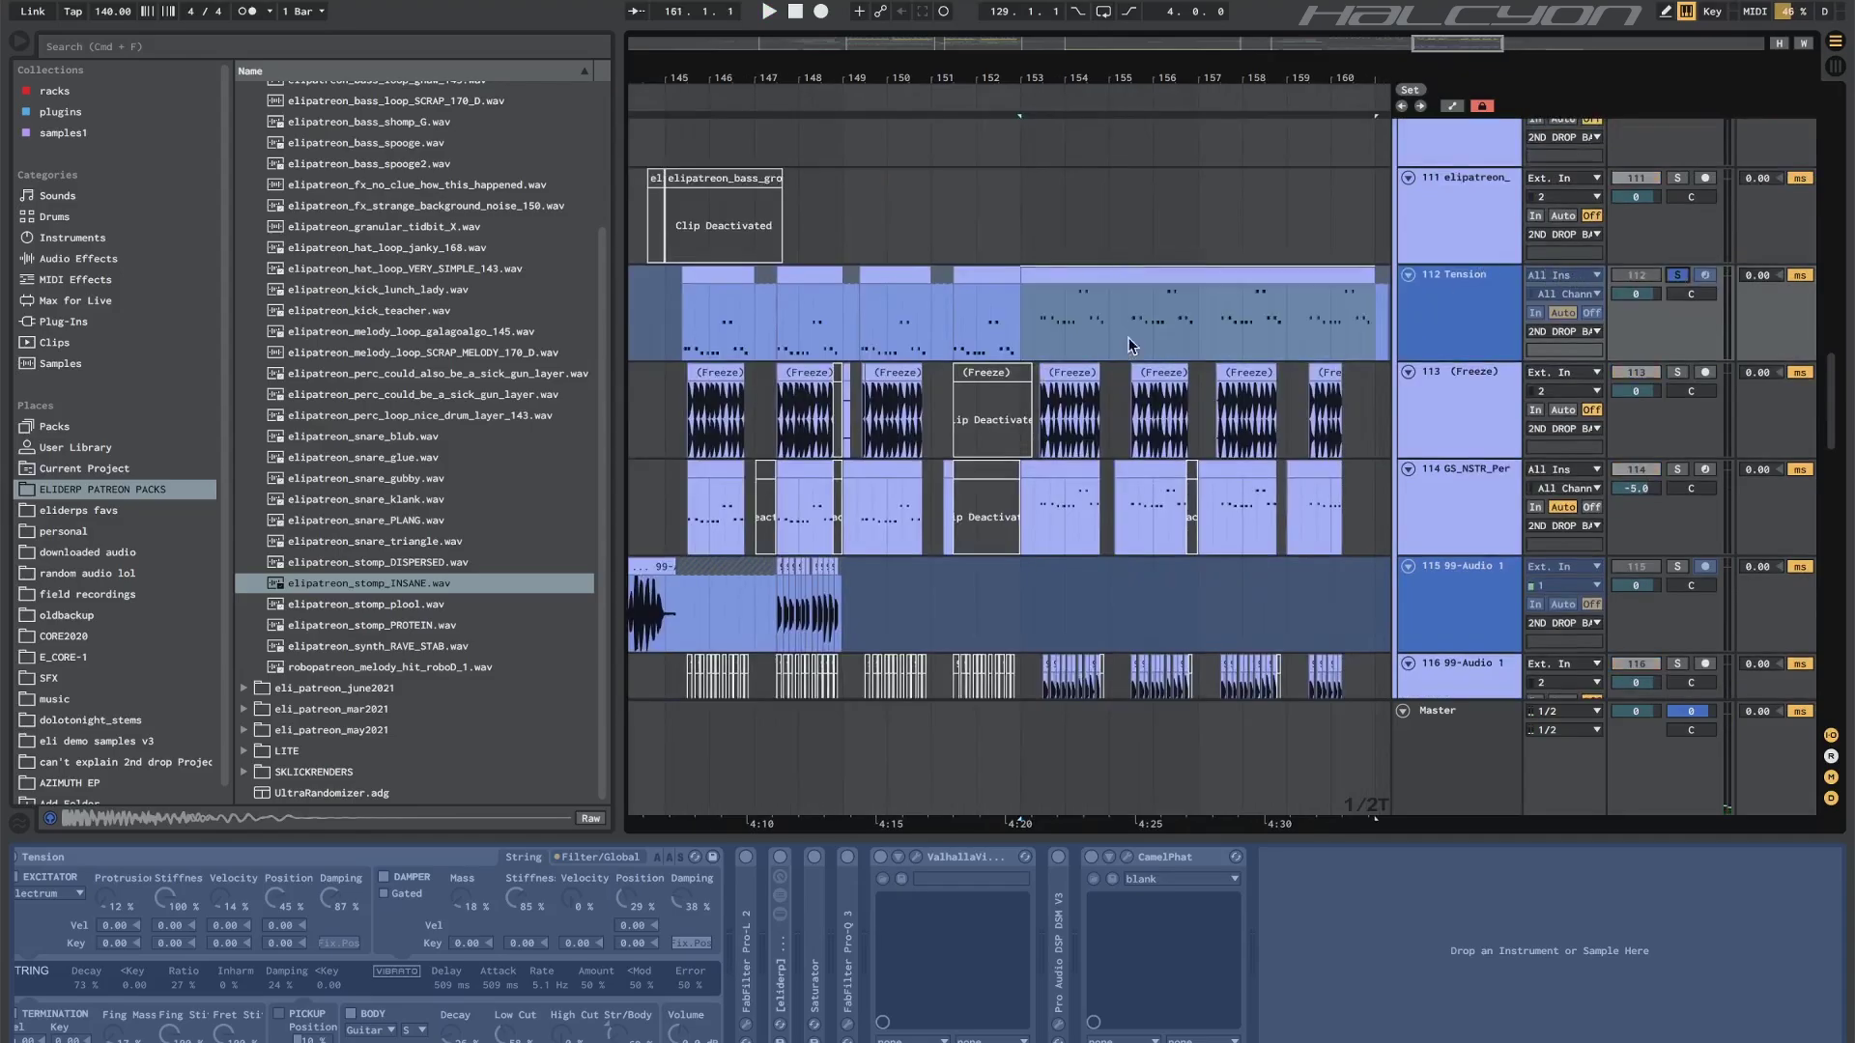
pyautogui.click(1080, 266)
pyautogui.press('space')
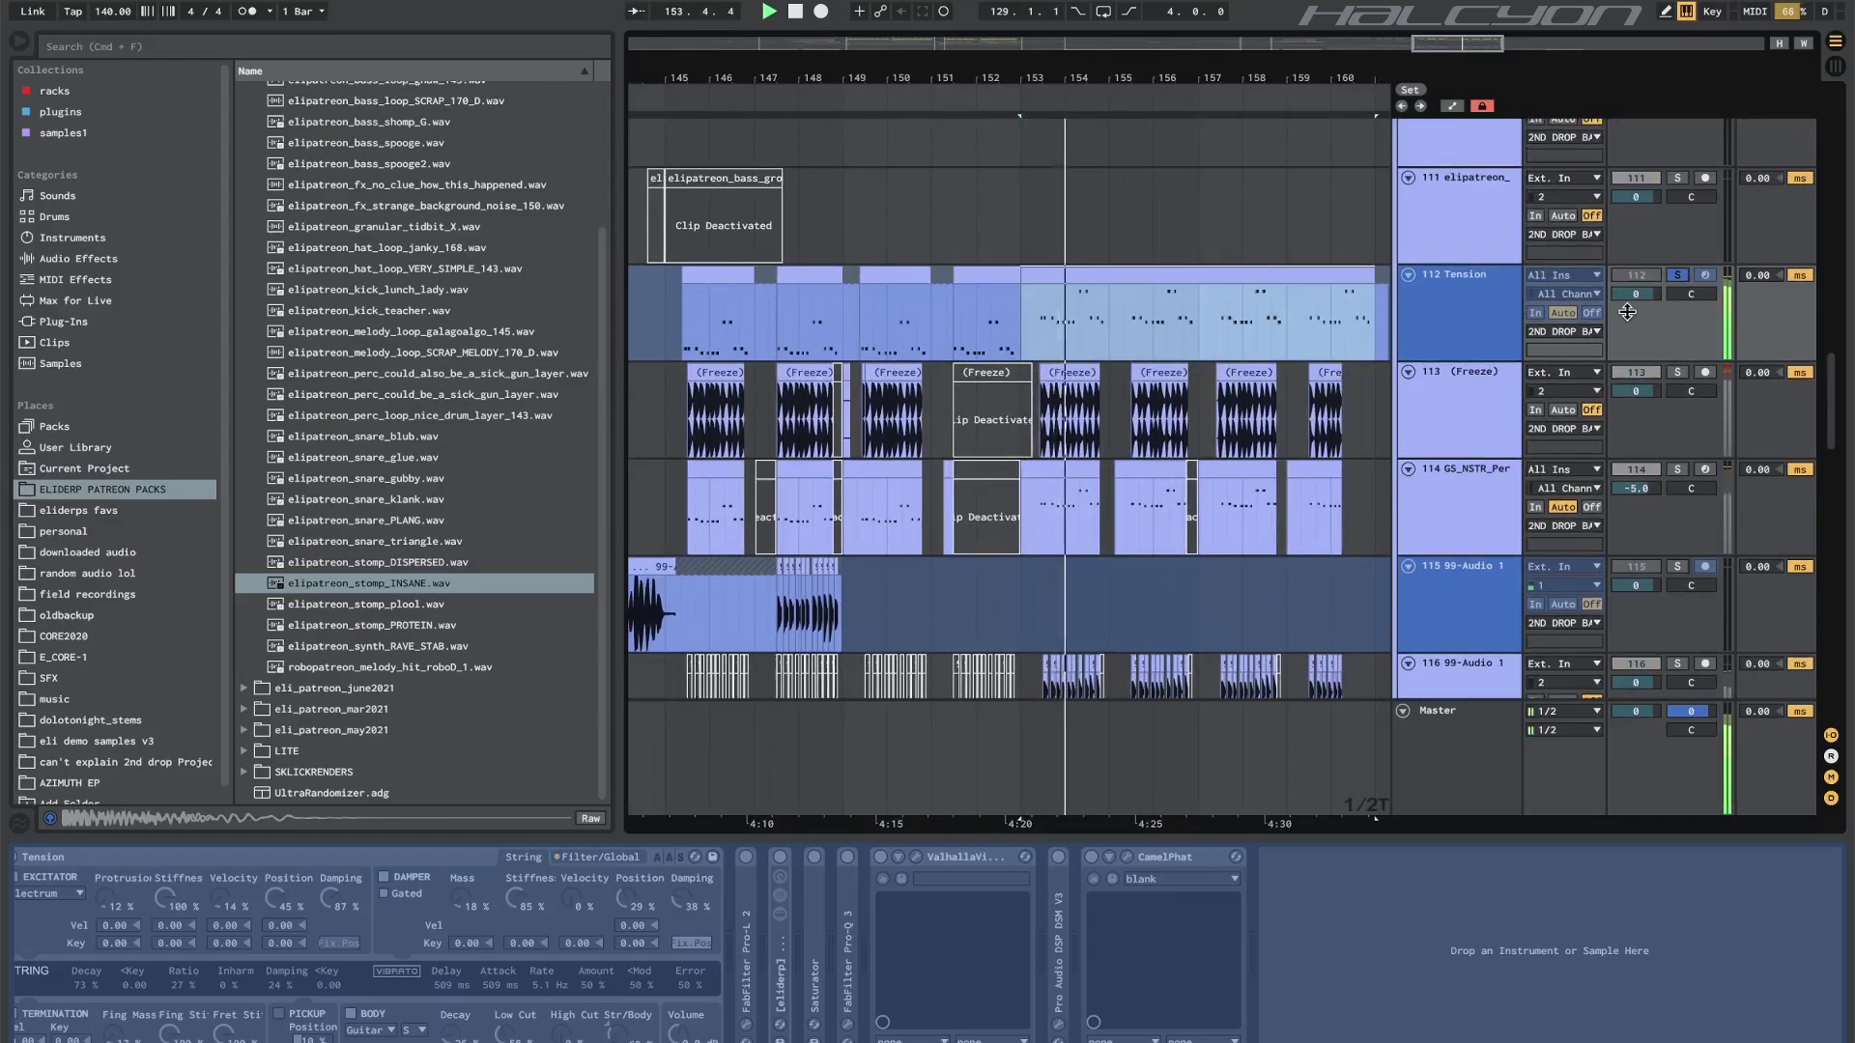
pyautogui.press('space')
pyautogui.click(1676, 275)
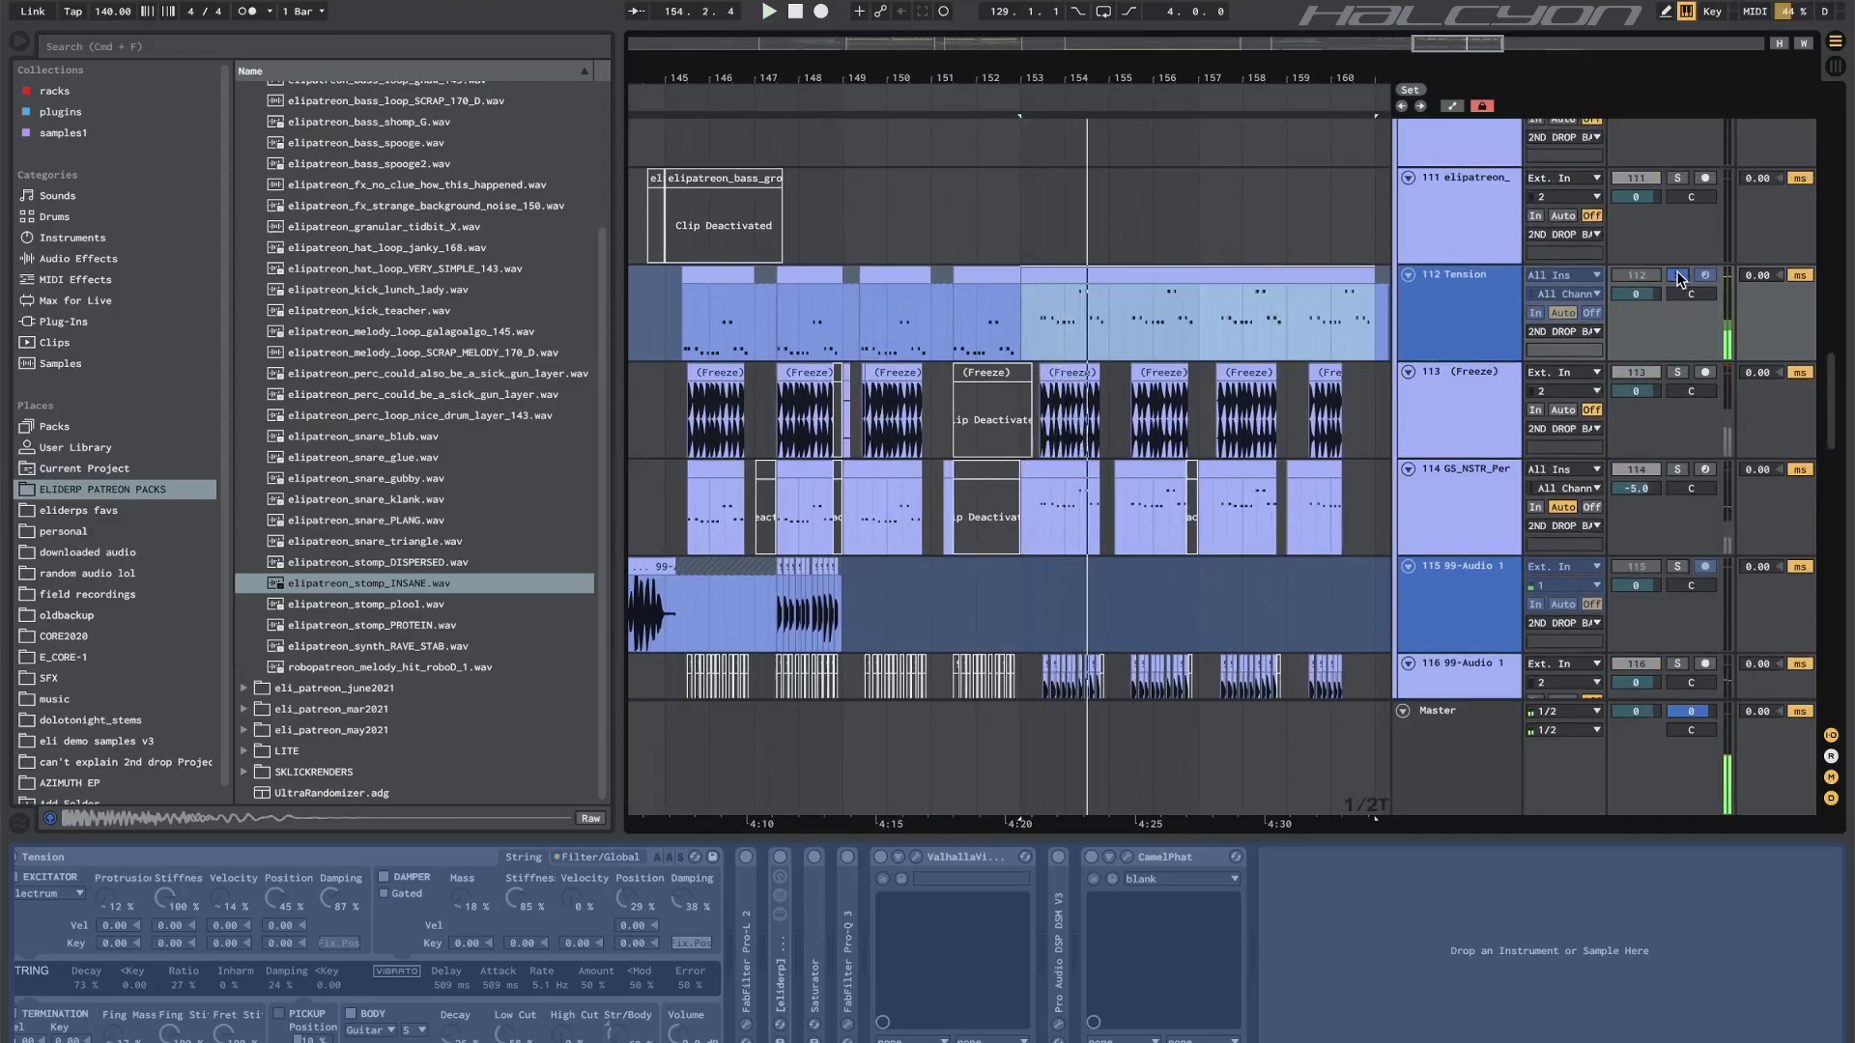
# Look over the second drop's tracks from 103 to 123 around bars 137 to 161.
pyautogui.scroll(1, 1224, 372)
pyautogui.scroll(-2, 1223, 363)
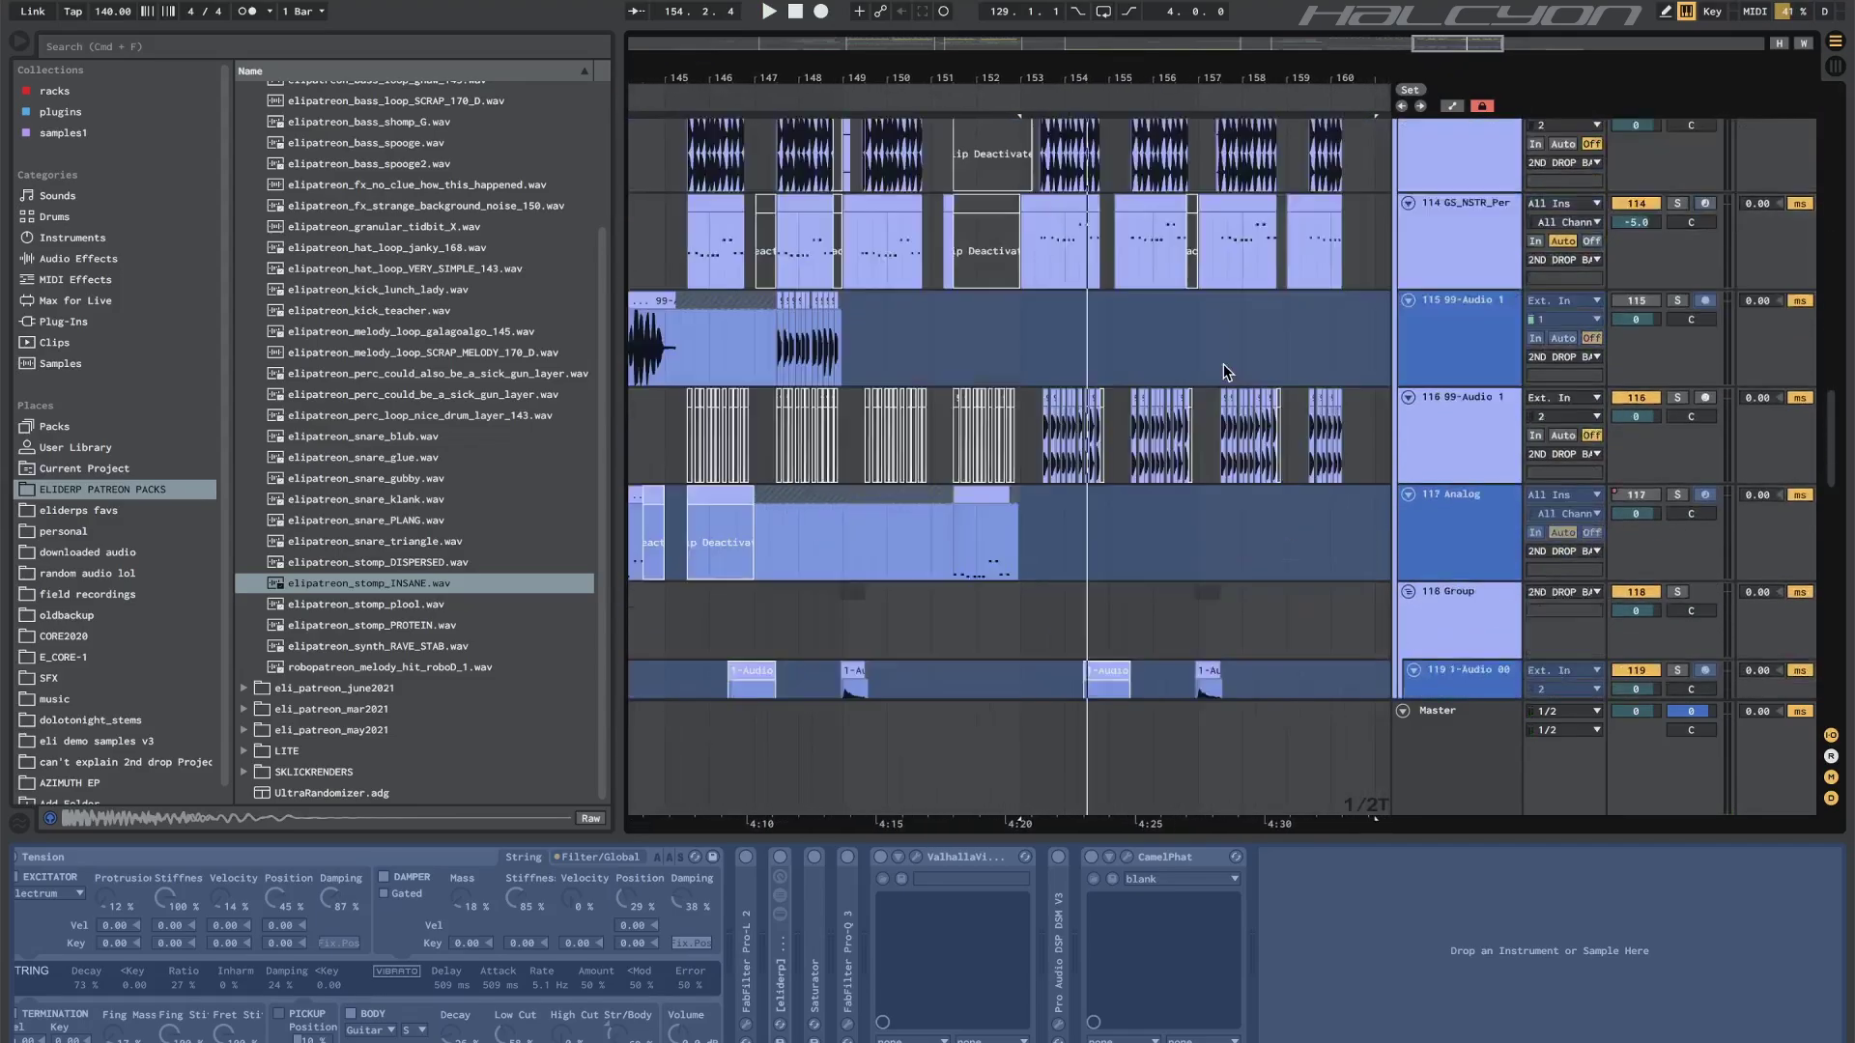
pyautogui.keyDown('super'); pyautogui.scroll(-3, 1223, 363); pyautogui.keyUp('super')
pyautogui.scroll(6, 1139, 306)
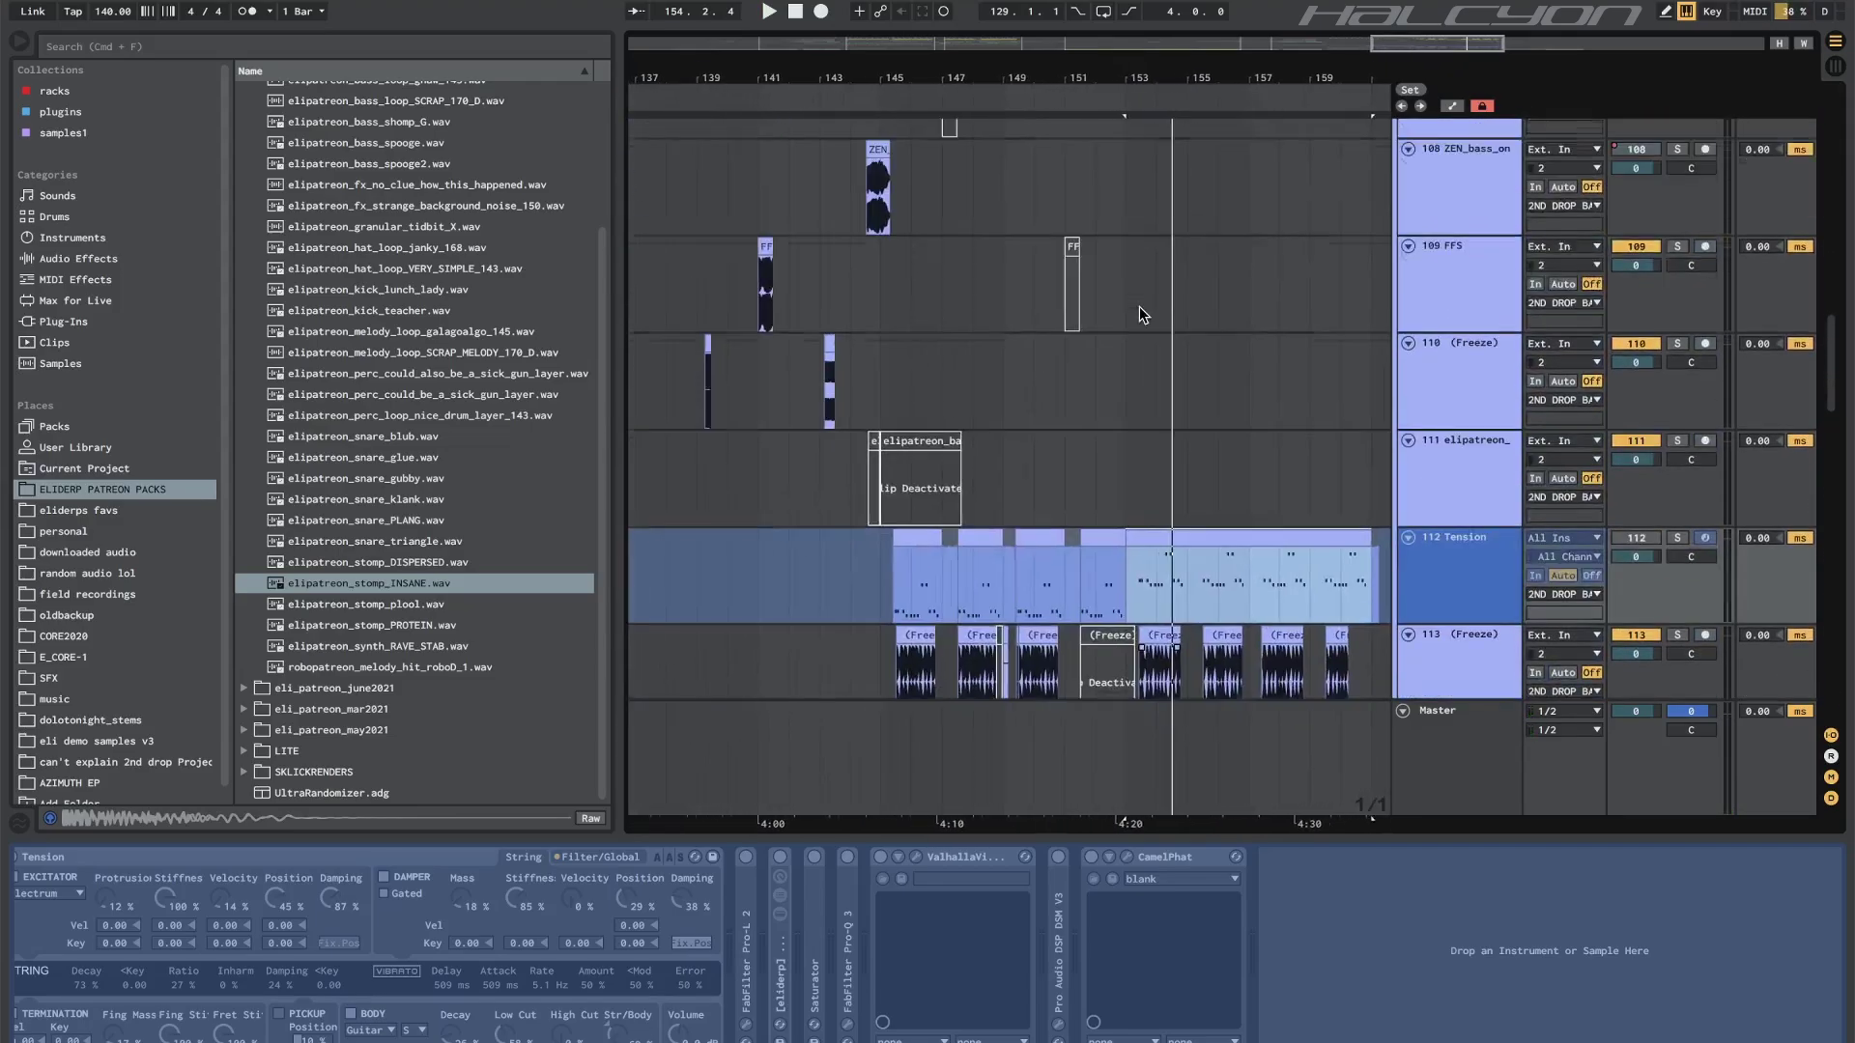
pyautogui.click(874, 295)
pyautogui.scroll(15, 874, 294)
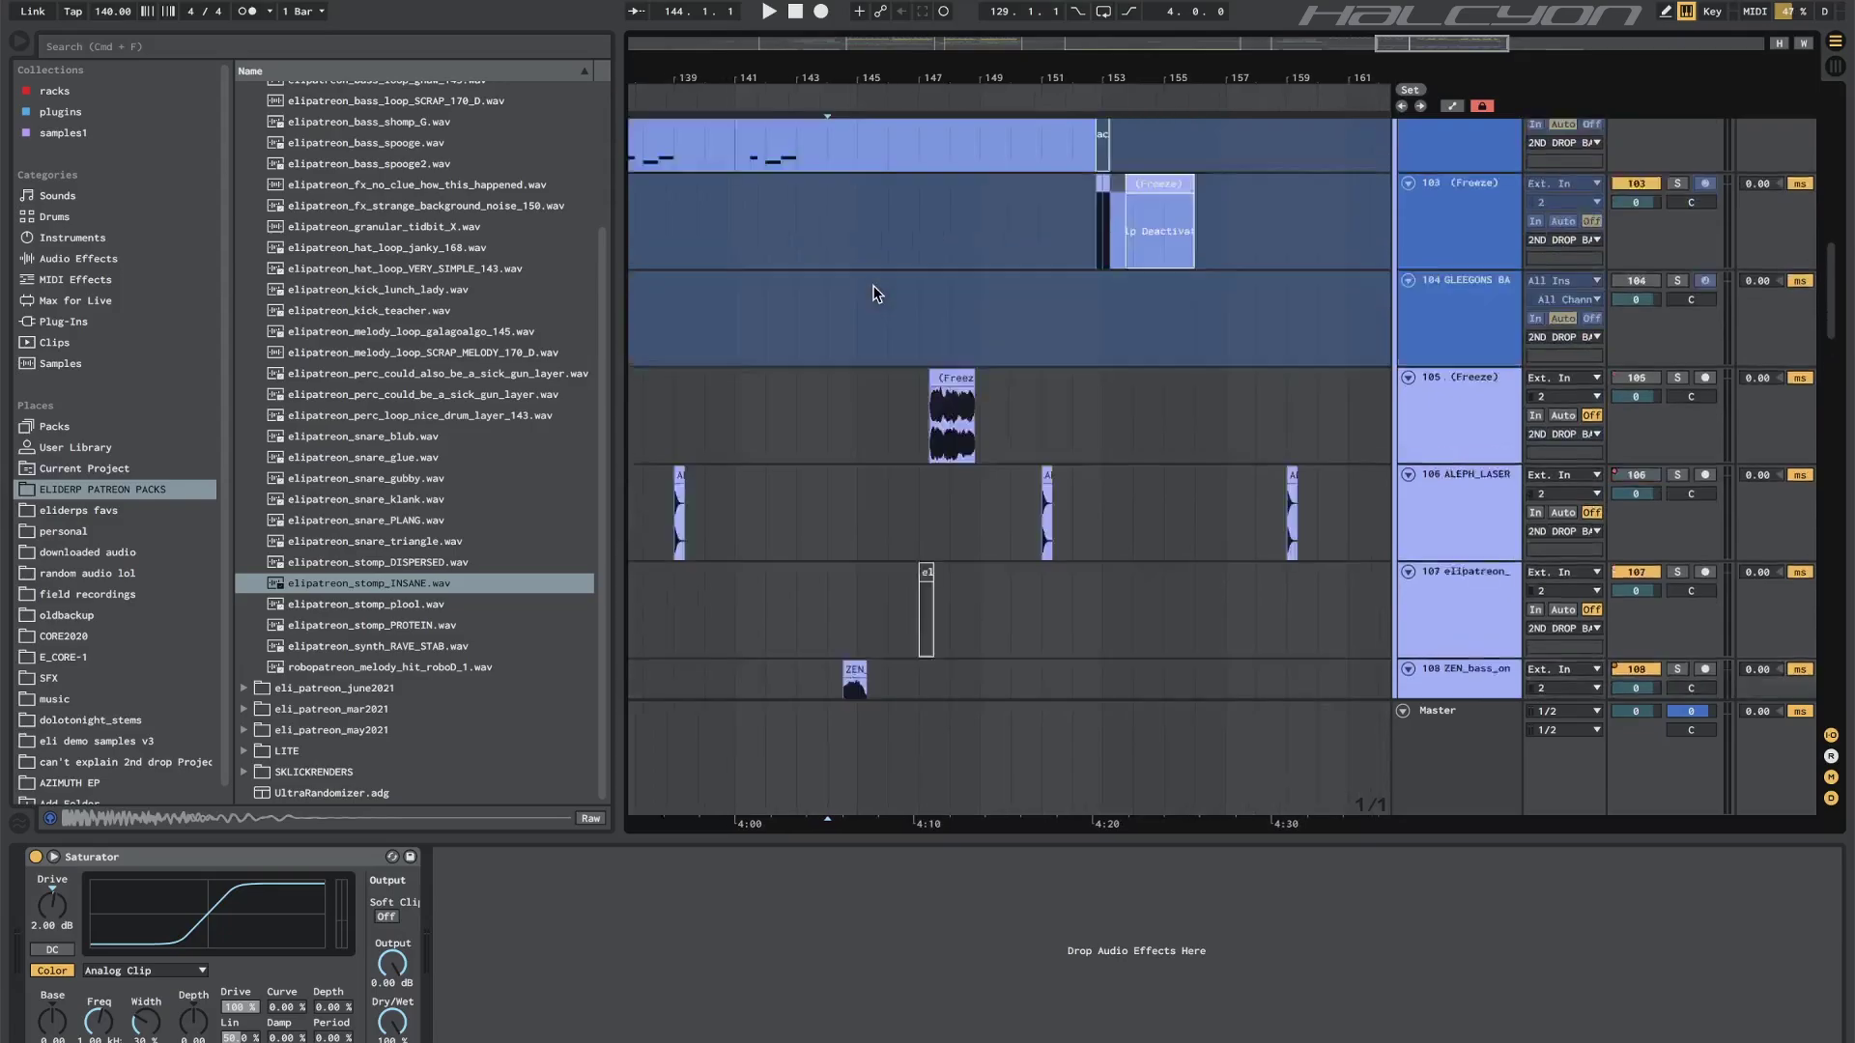
pyautogui.scroll(-15, 874, 295)
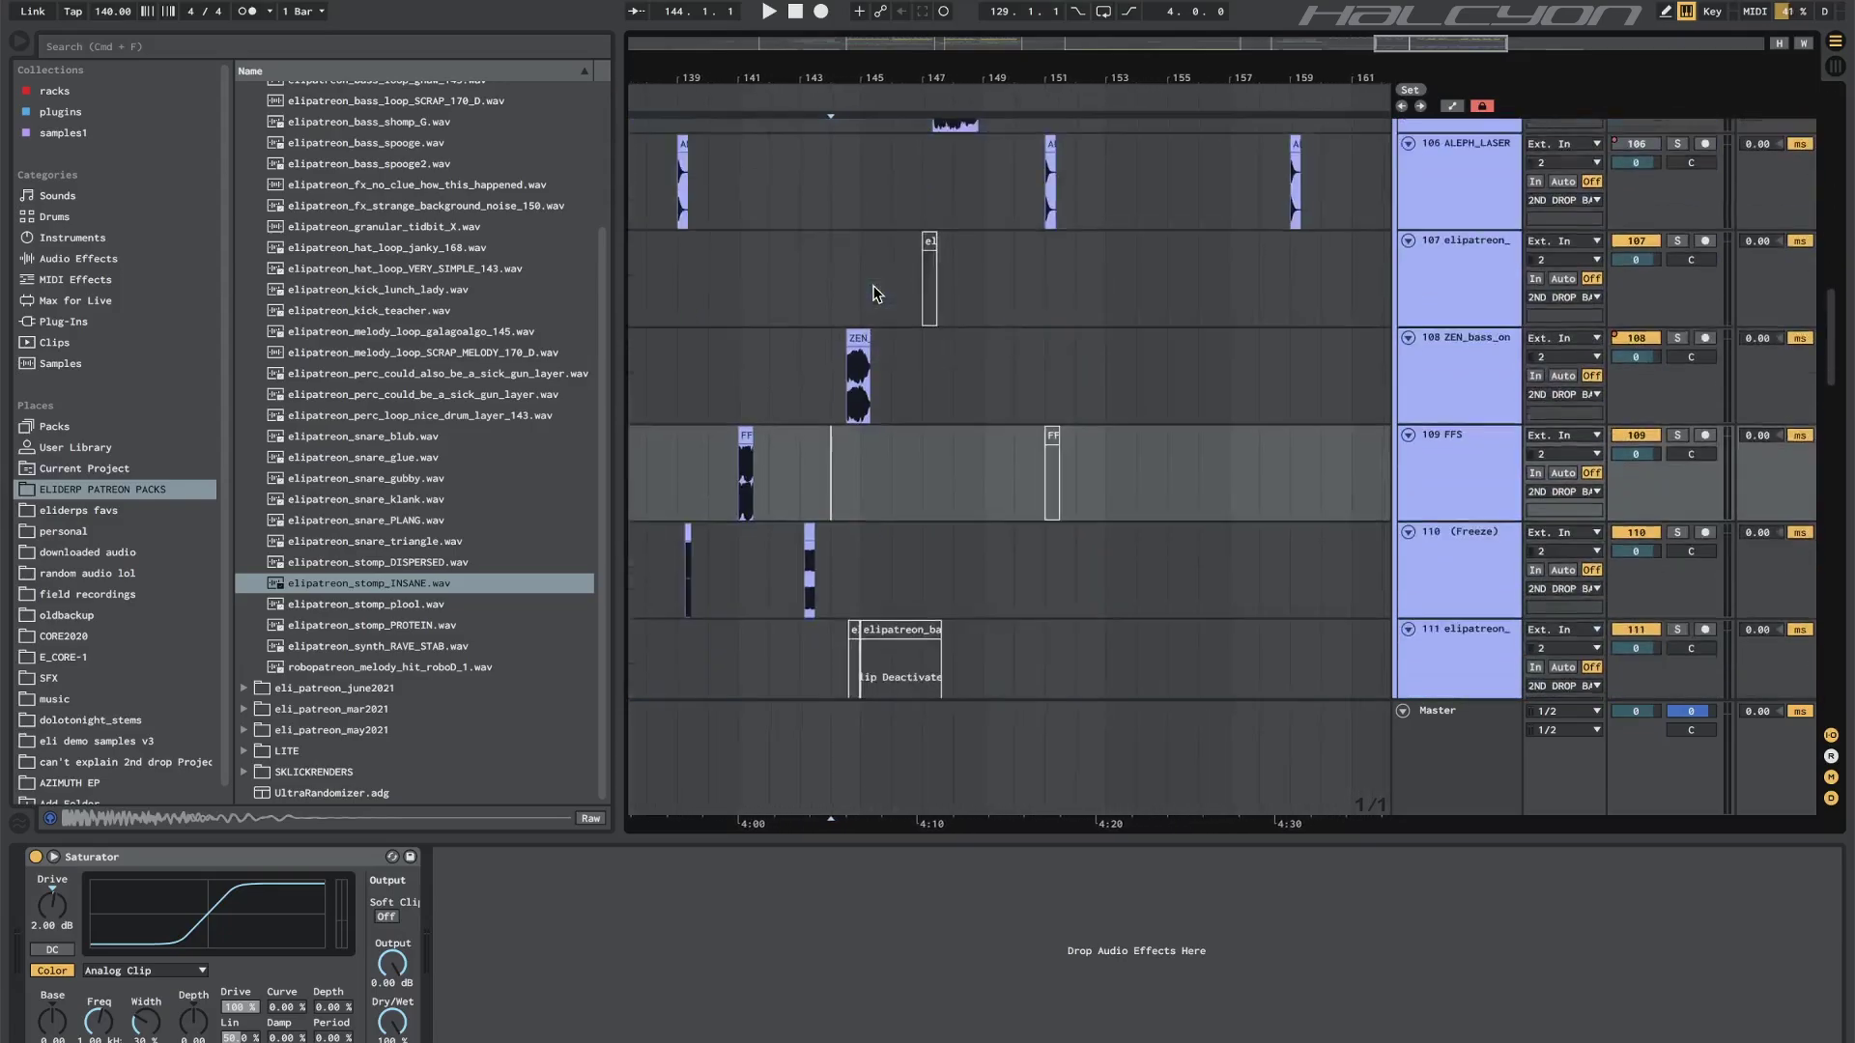
pyautogui.scroll(-6, 872, 286)
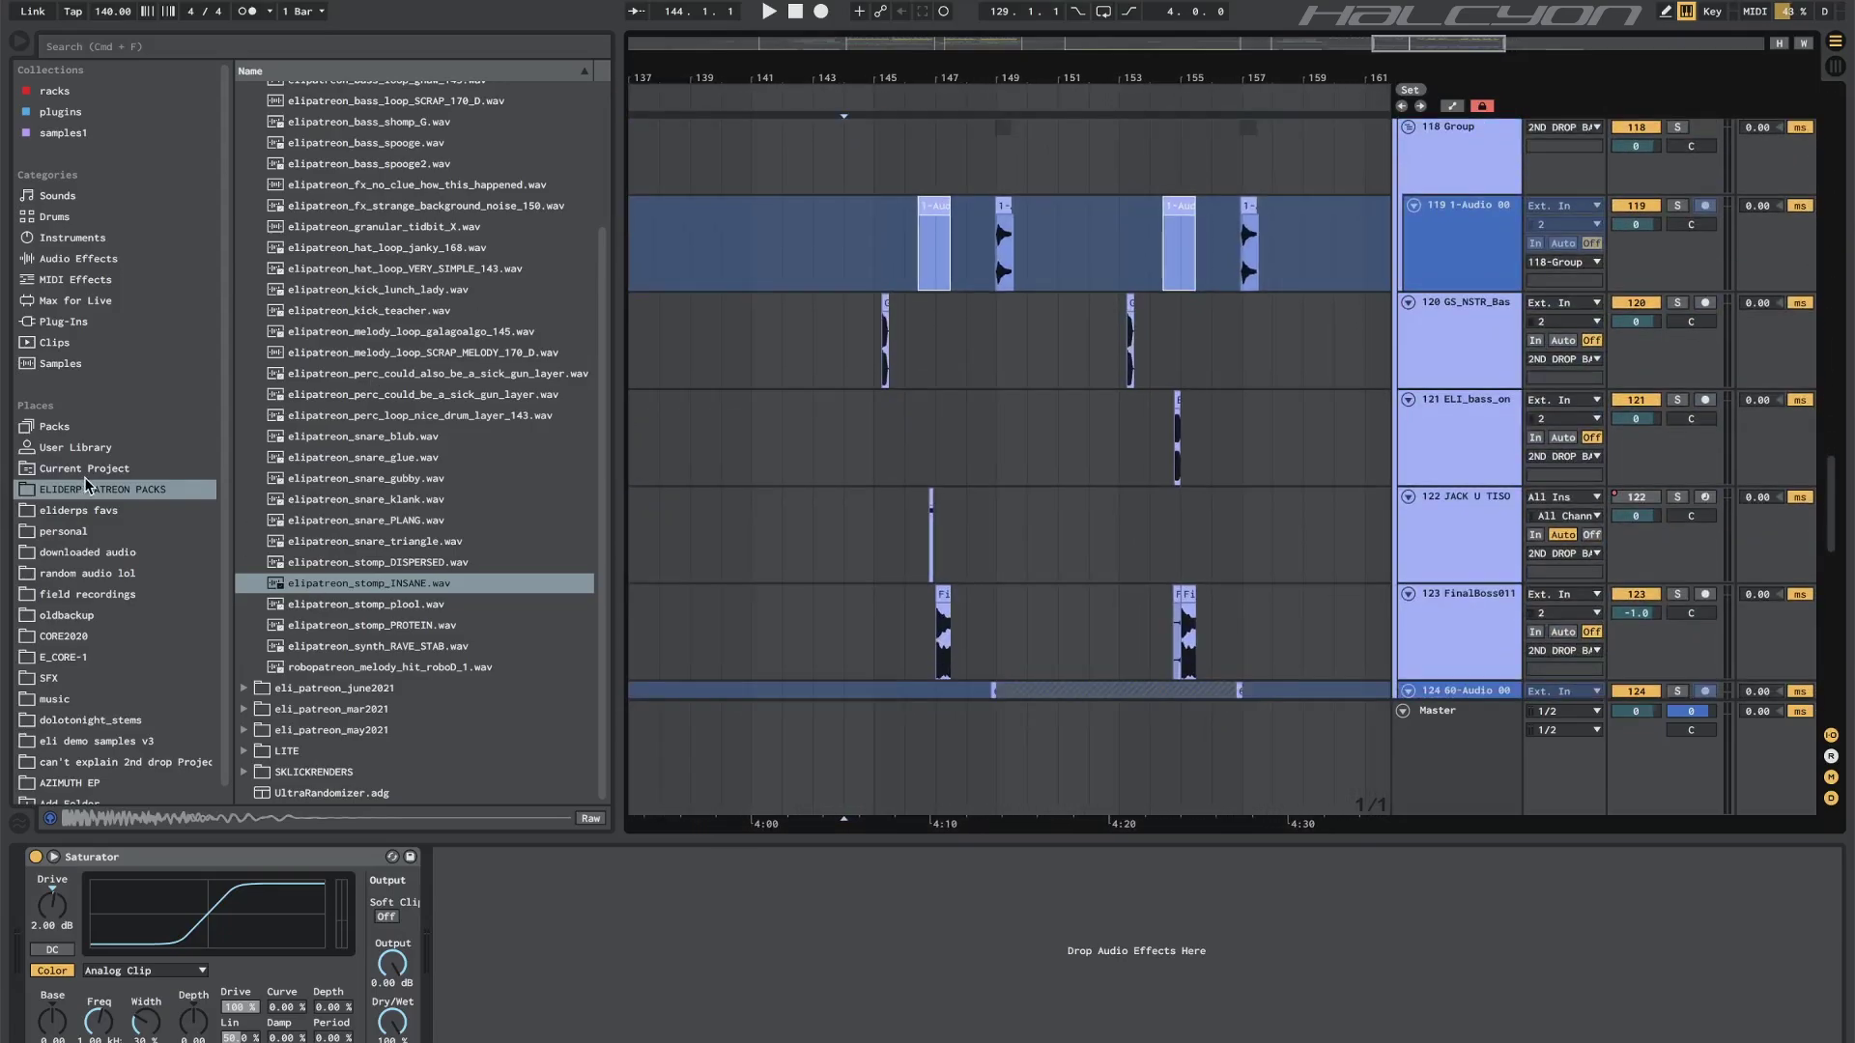
# Browse the current project's Samples > Processed > Freeze folder and look over the frozen audio files.
pyautogui.click(84, 470)
pyautogui.click(245, 134)
pyautogui.click(258, 176)
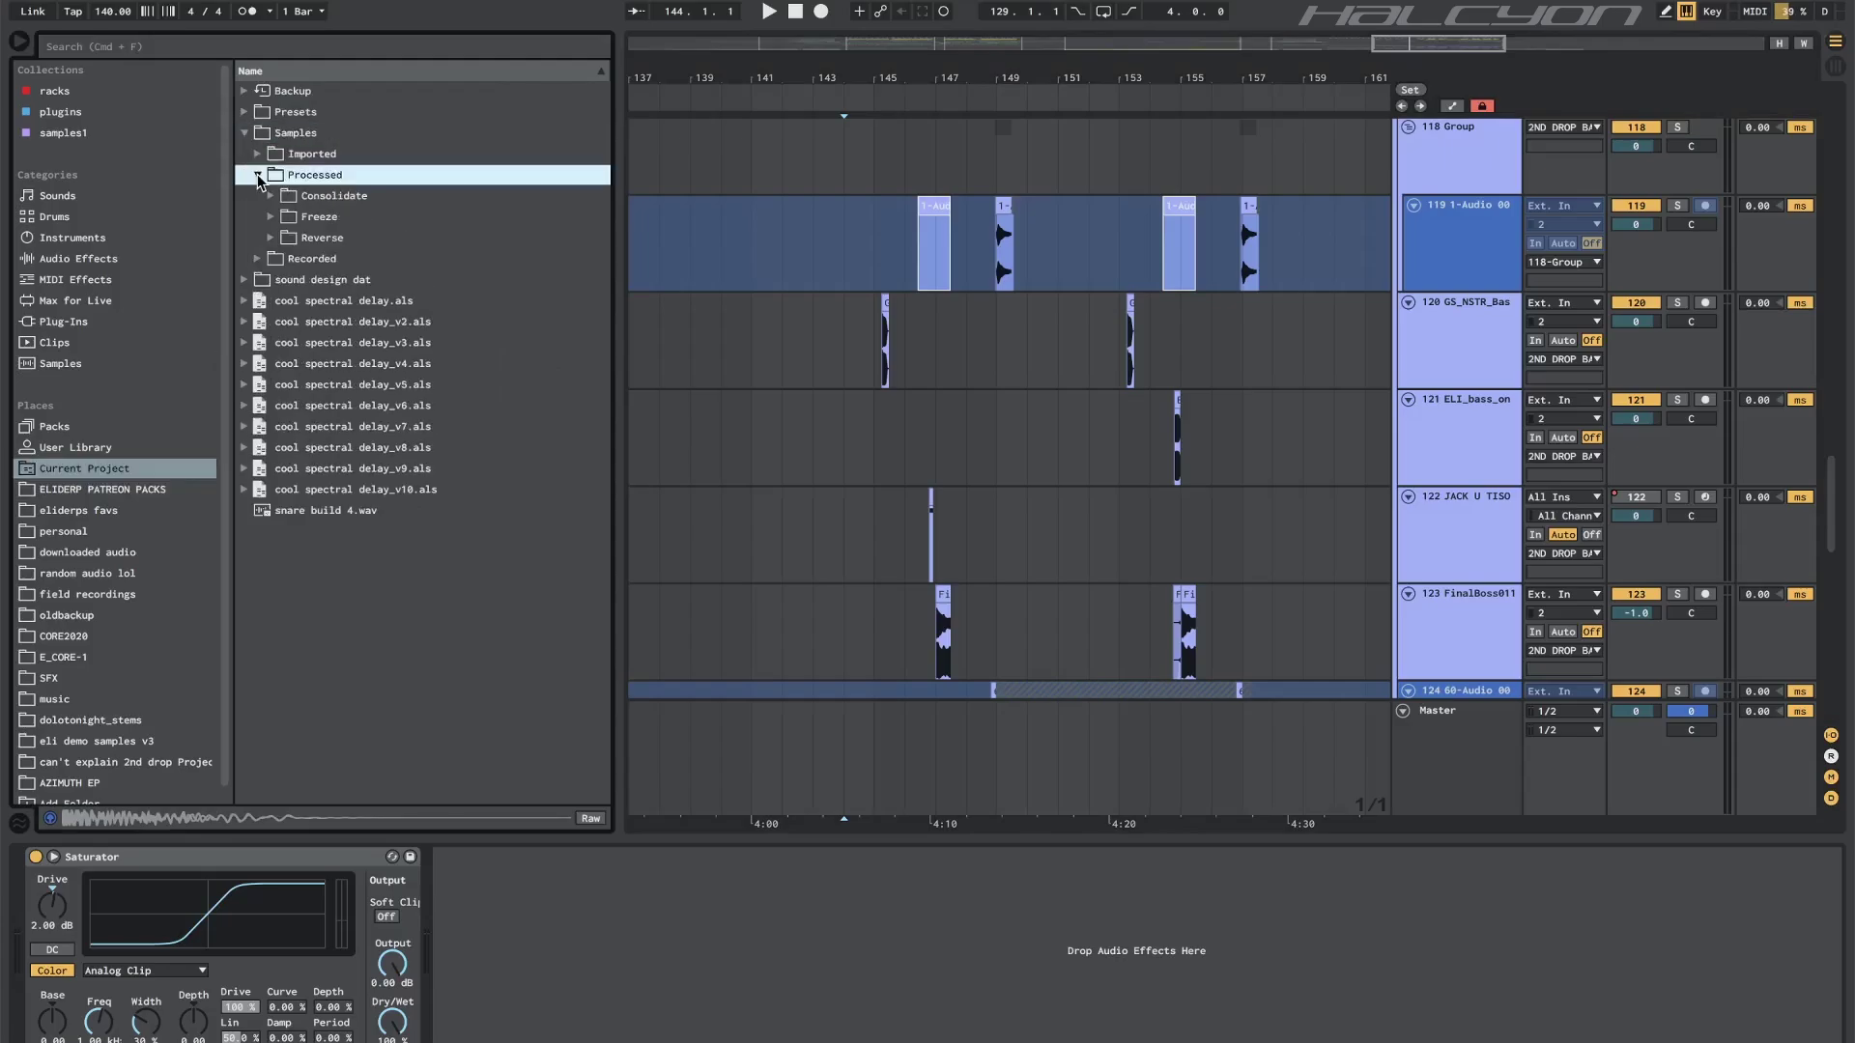
pyautogui.click(274, 215)
pyautogui.scroll(-6, 367, 390)
pyautogui.scroll(5, 368, 358)
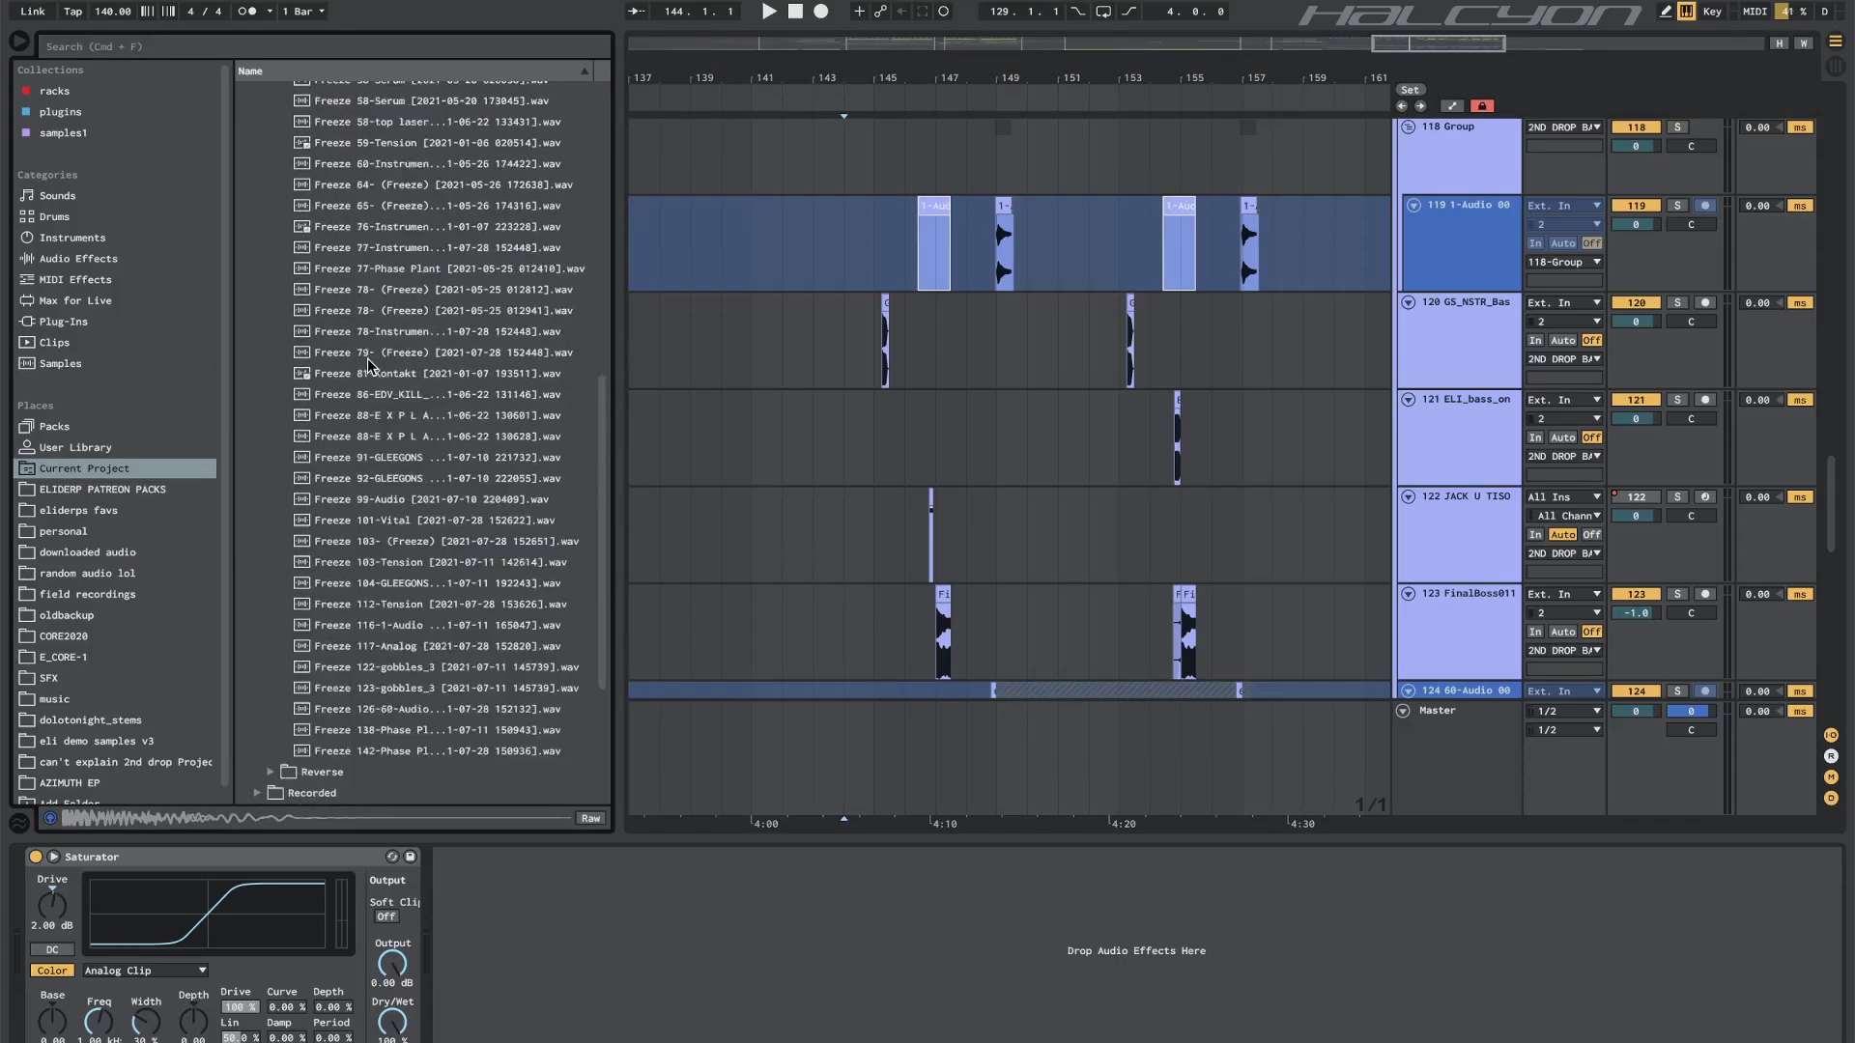
pyautogui.scroll(-10, 368, 357)
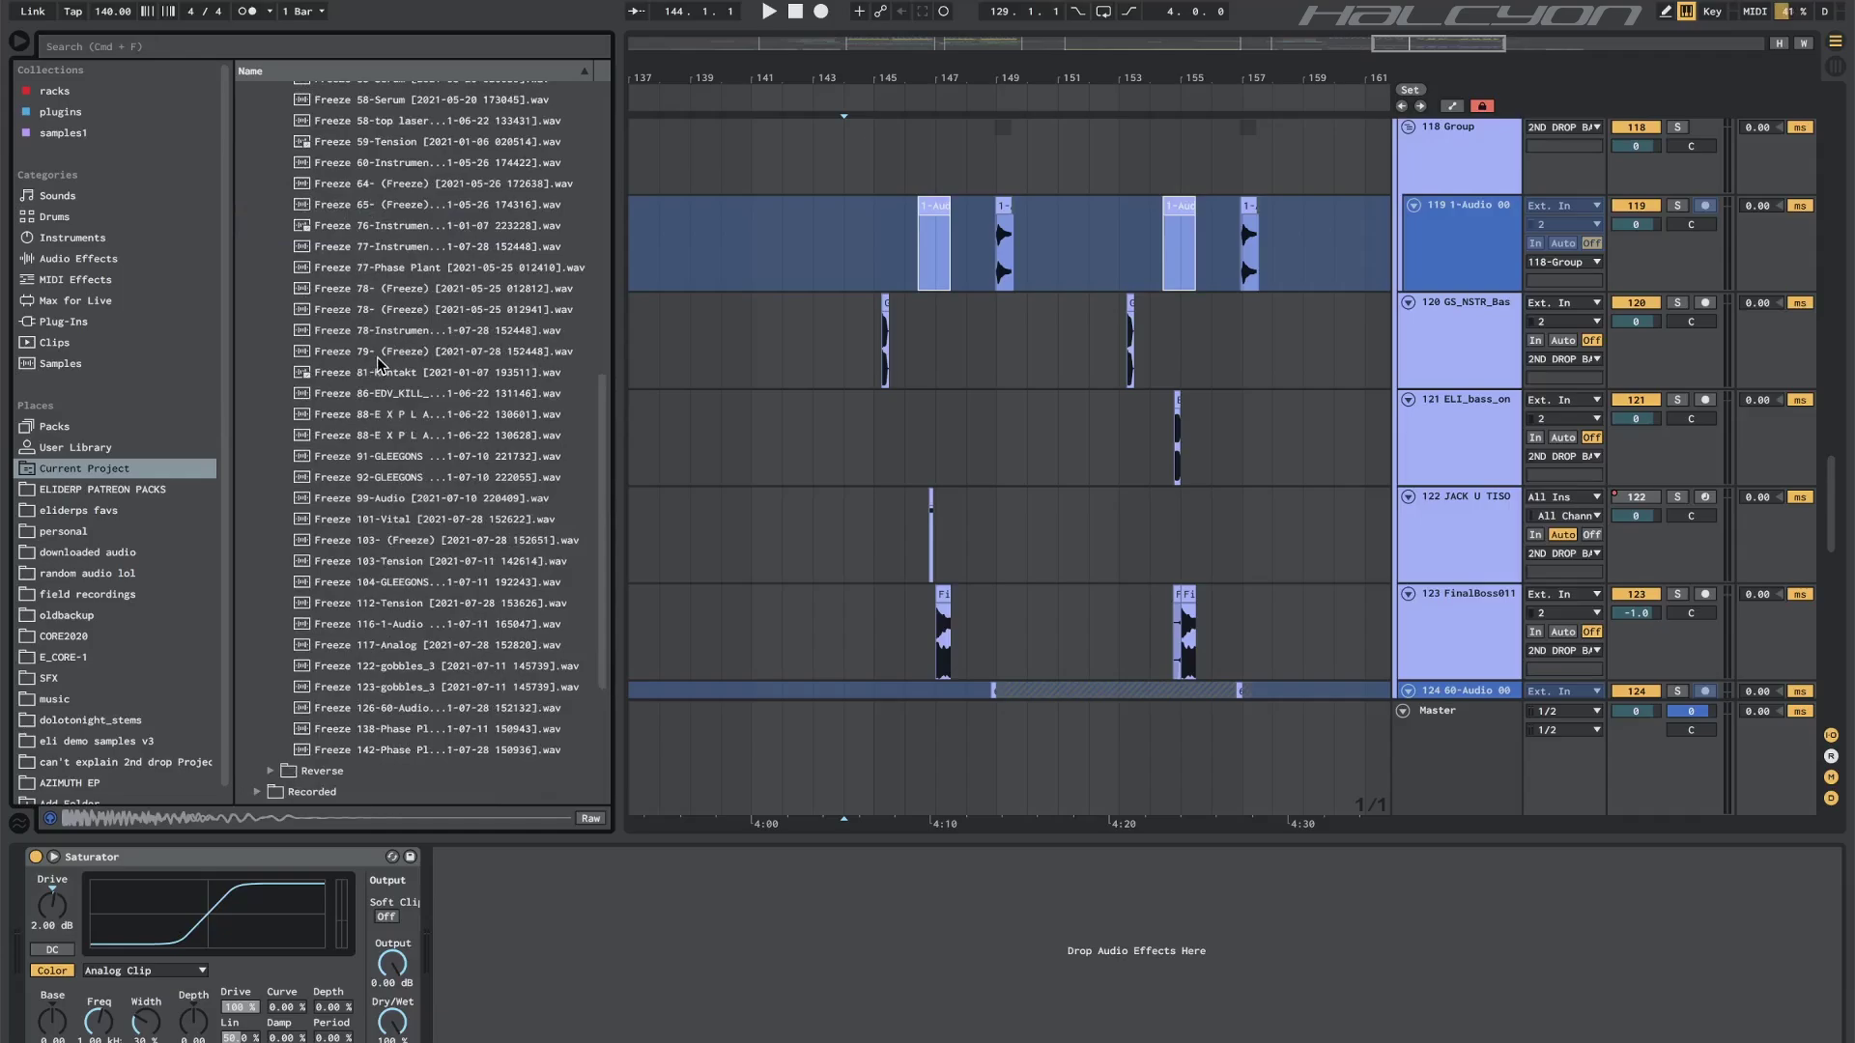
# Preview the Freeze 79 and Freeze 92-GLEEGONS audio files from the Freeze folder.
pyautogui.click(377, 356)
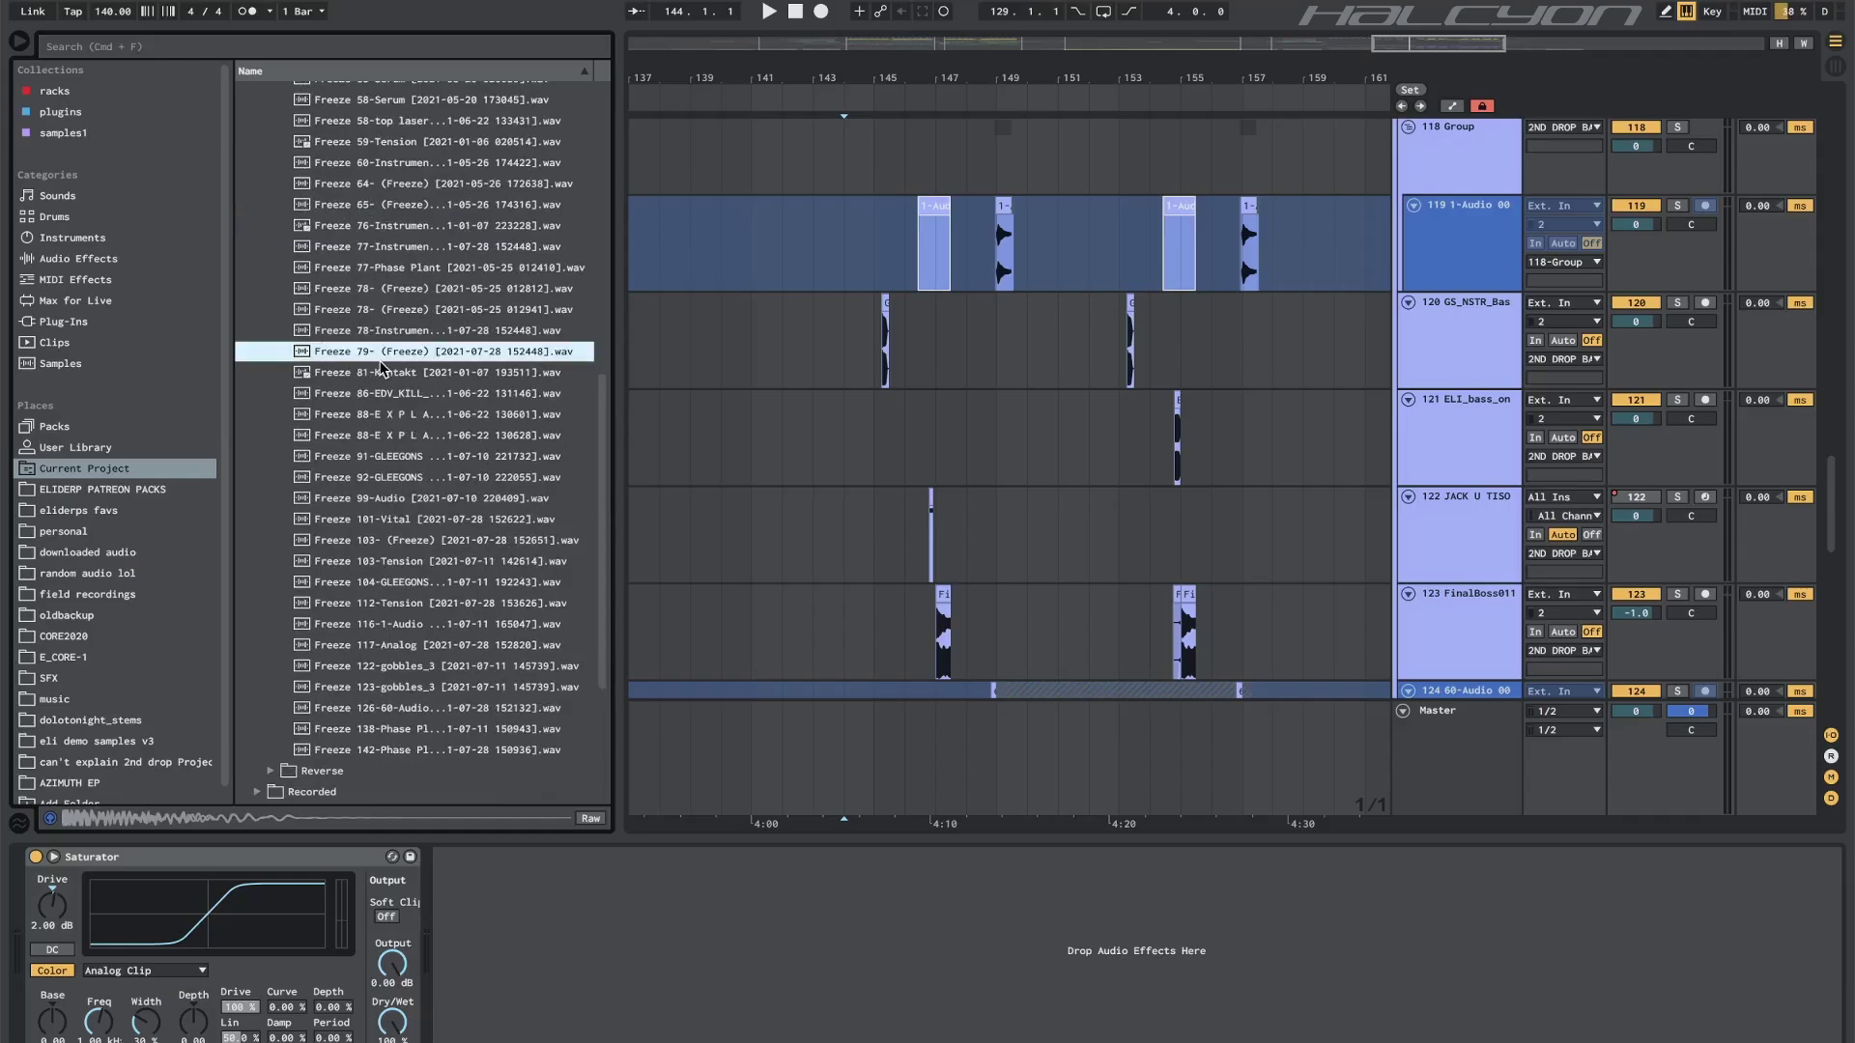
pyautogui.click(396, 483)
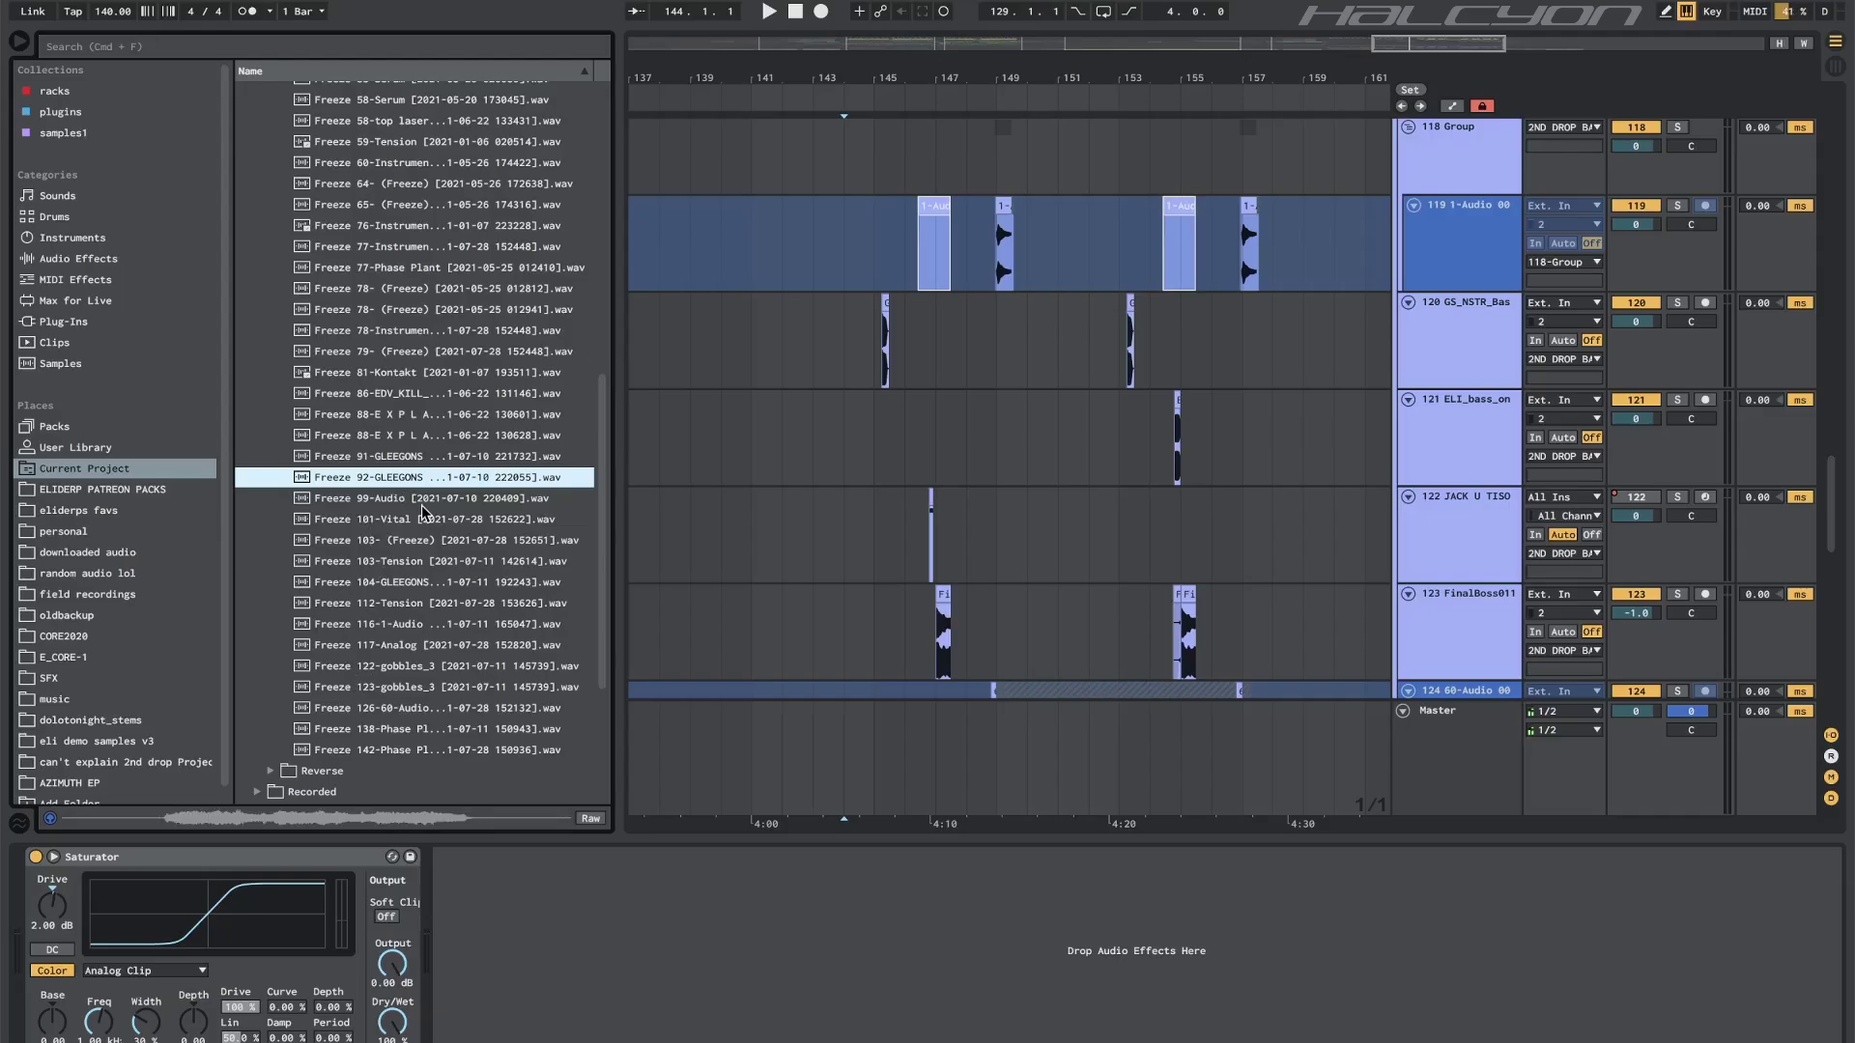
pyautogui.scroll(-4, 422, 512)
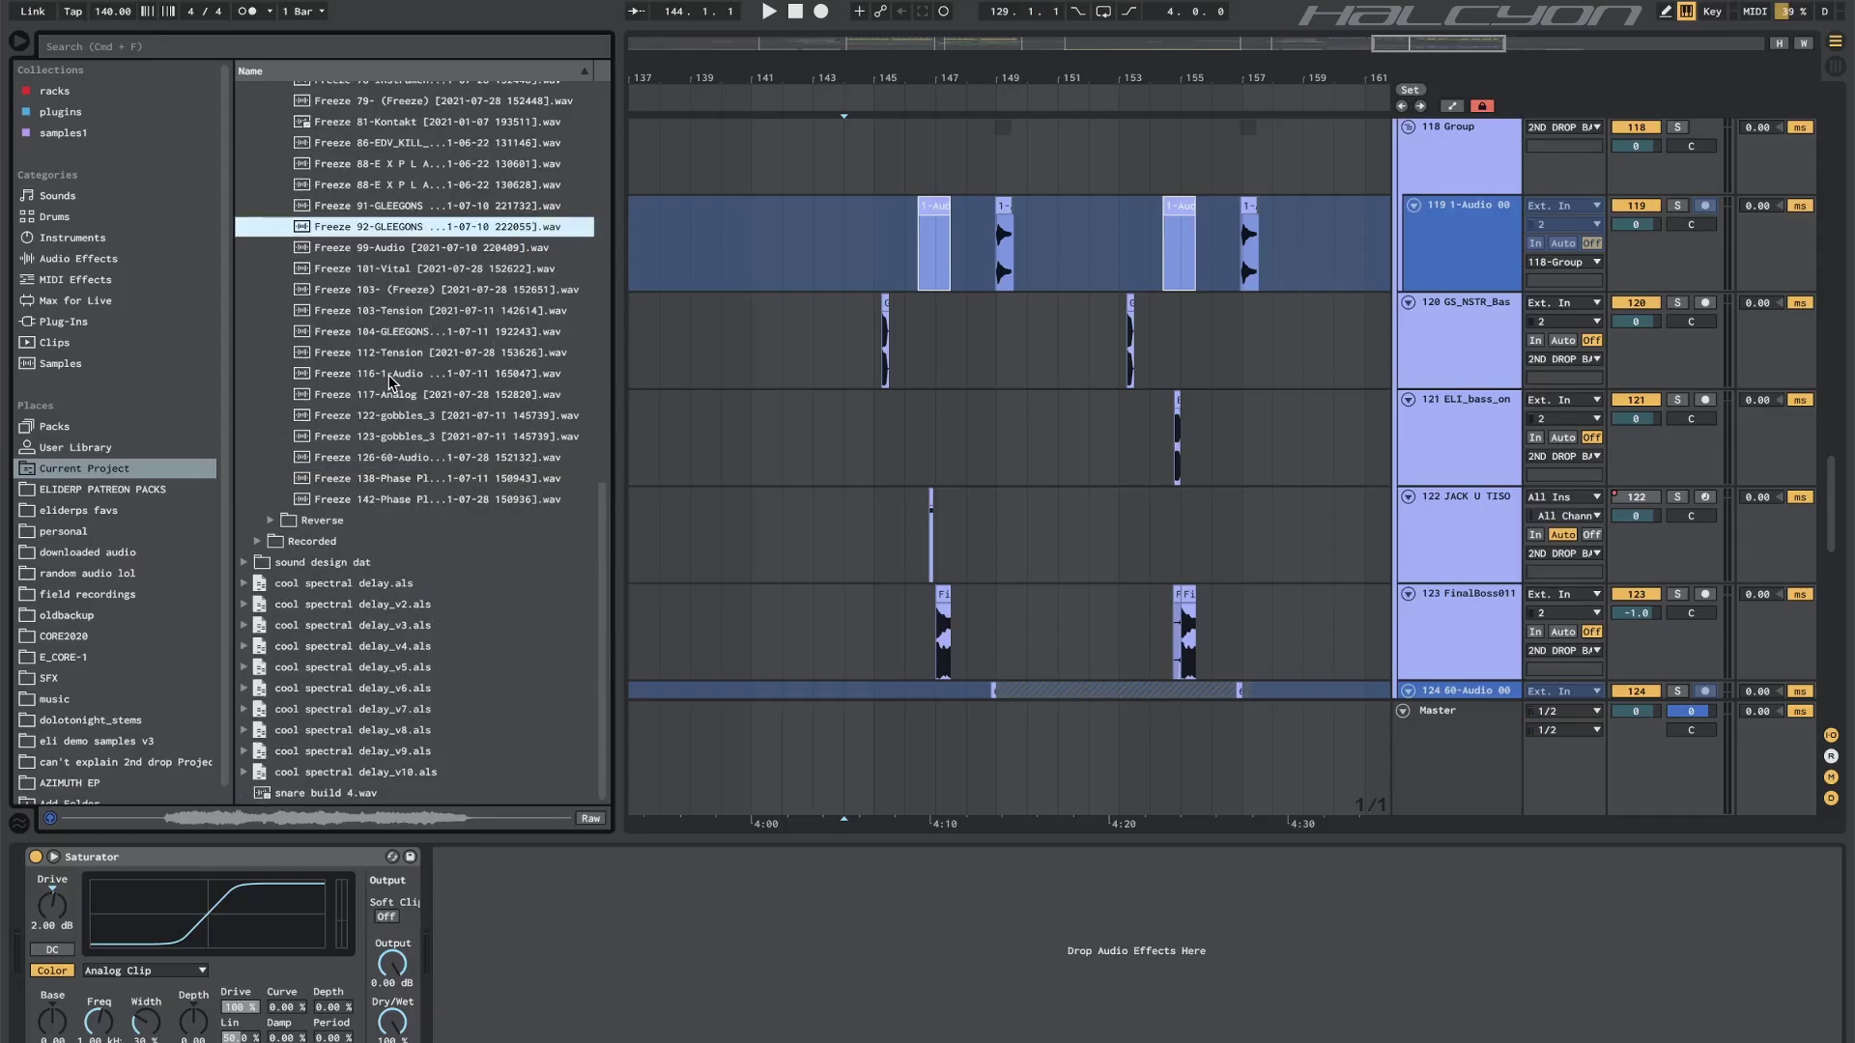
# Select track 101 Vital's first clip at bar 145, solo the track and play it.
pyautogui.scroll(-5, 811, 377)
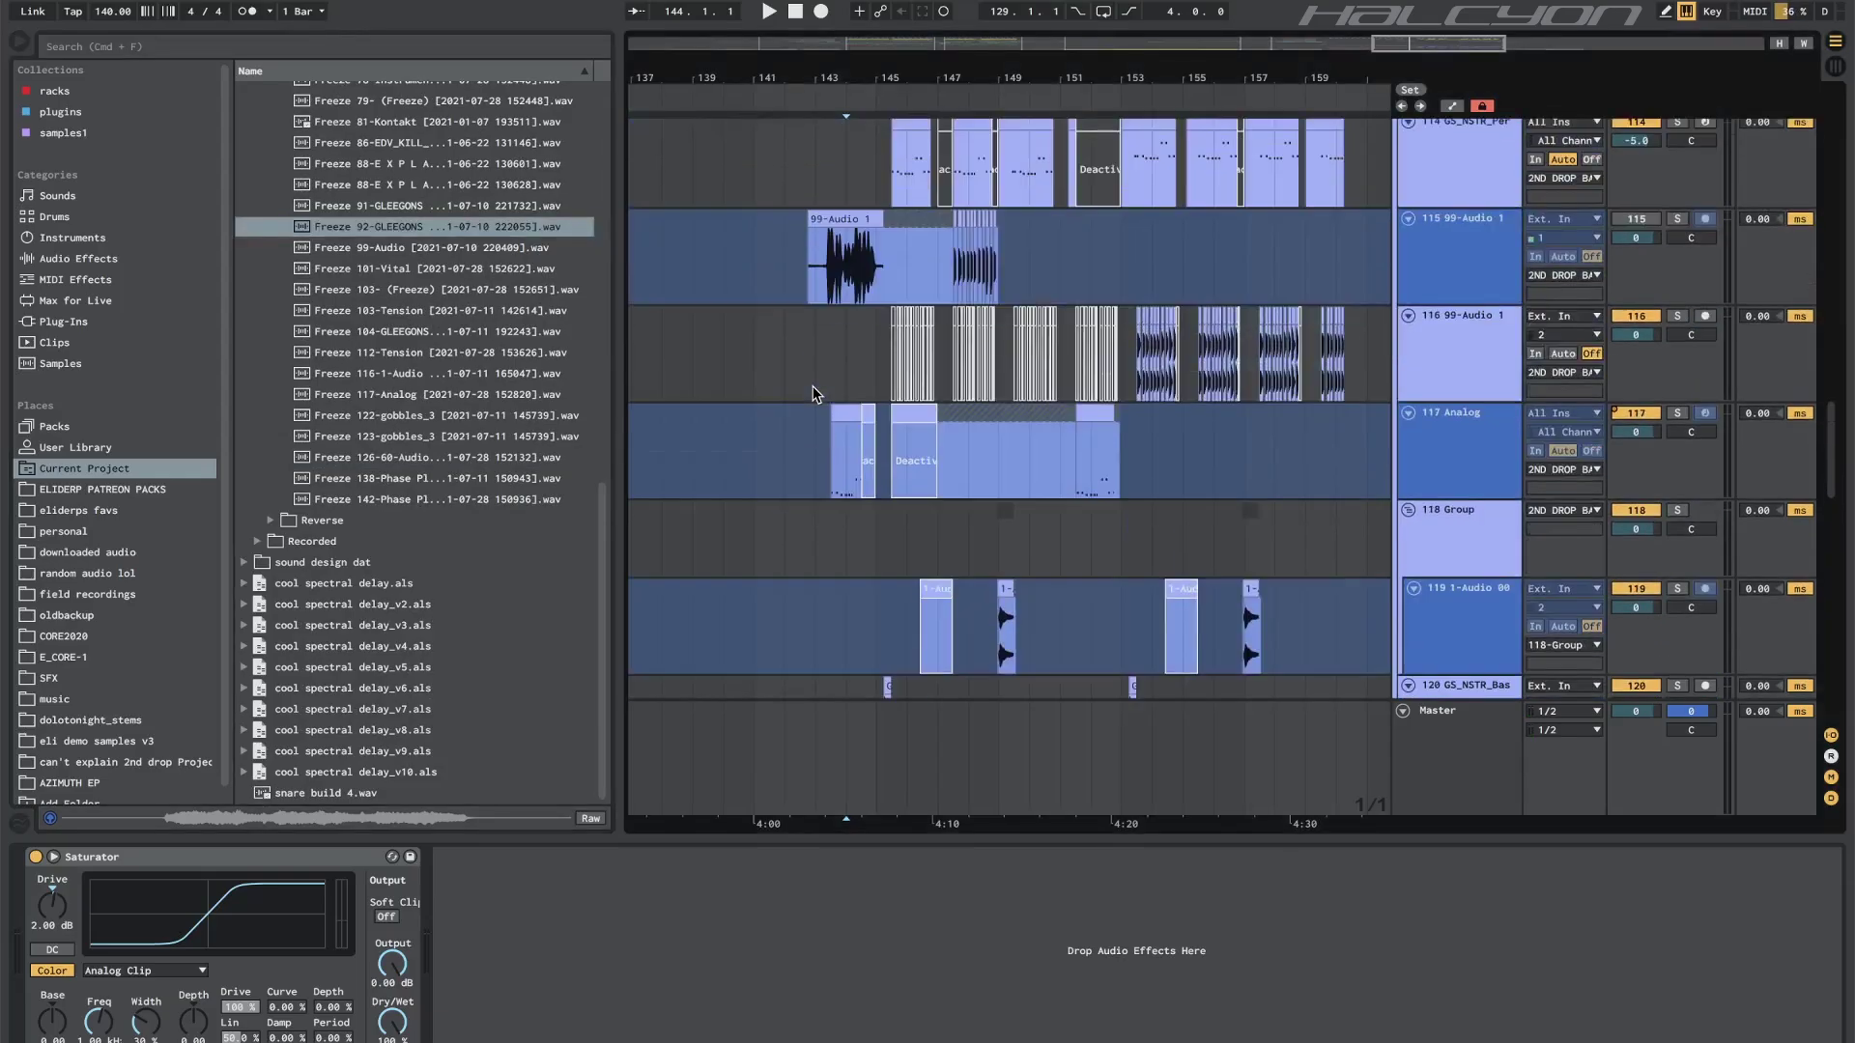
pyautogui.scroll(15, 813, 394)
pyautogui.hscroll(3, 814, 394)
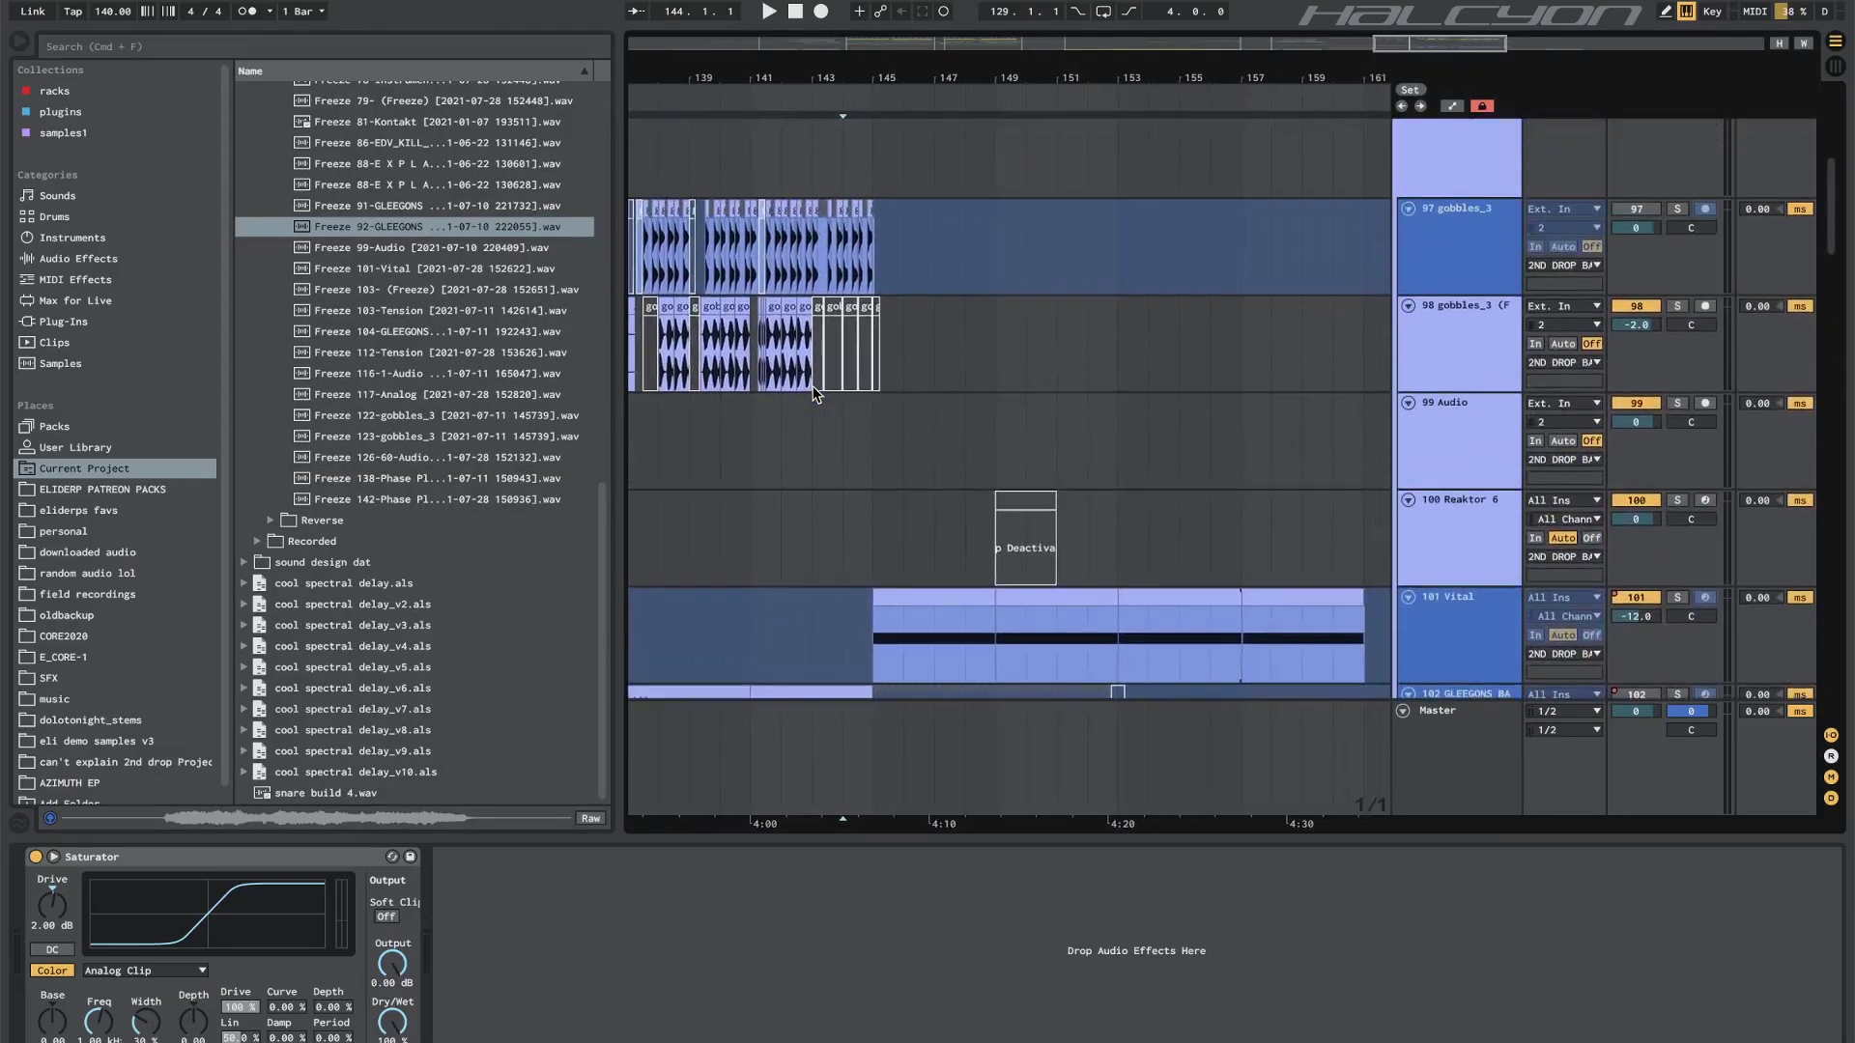
pyautogui.click(859, 238)
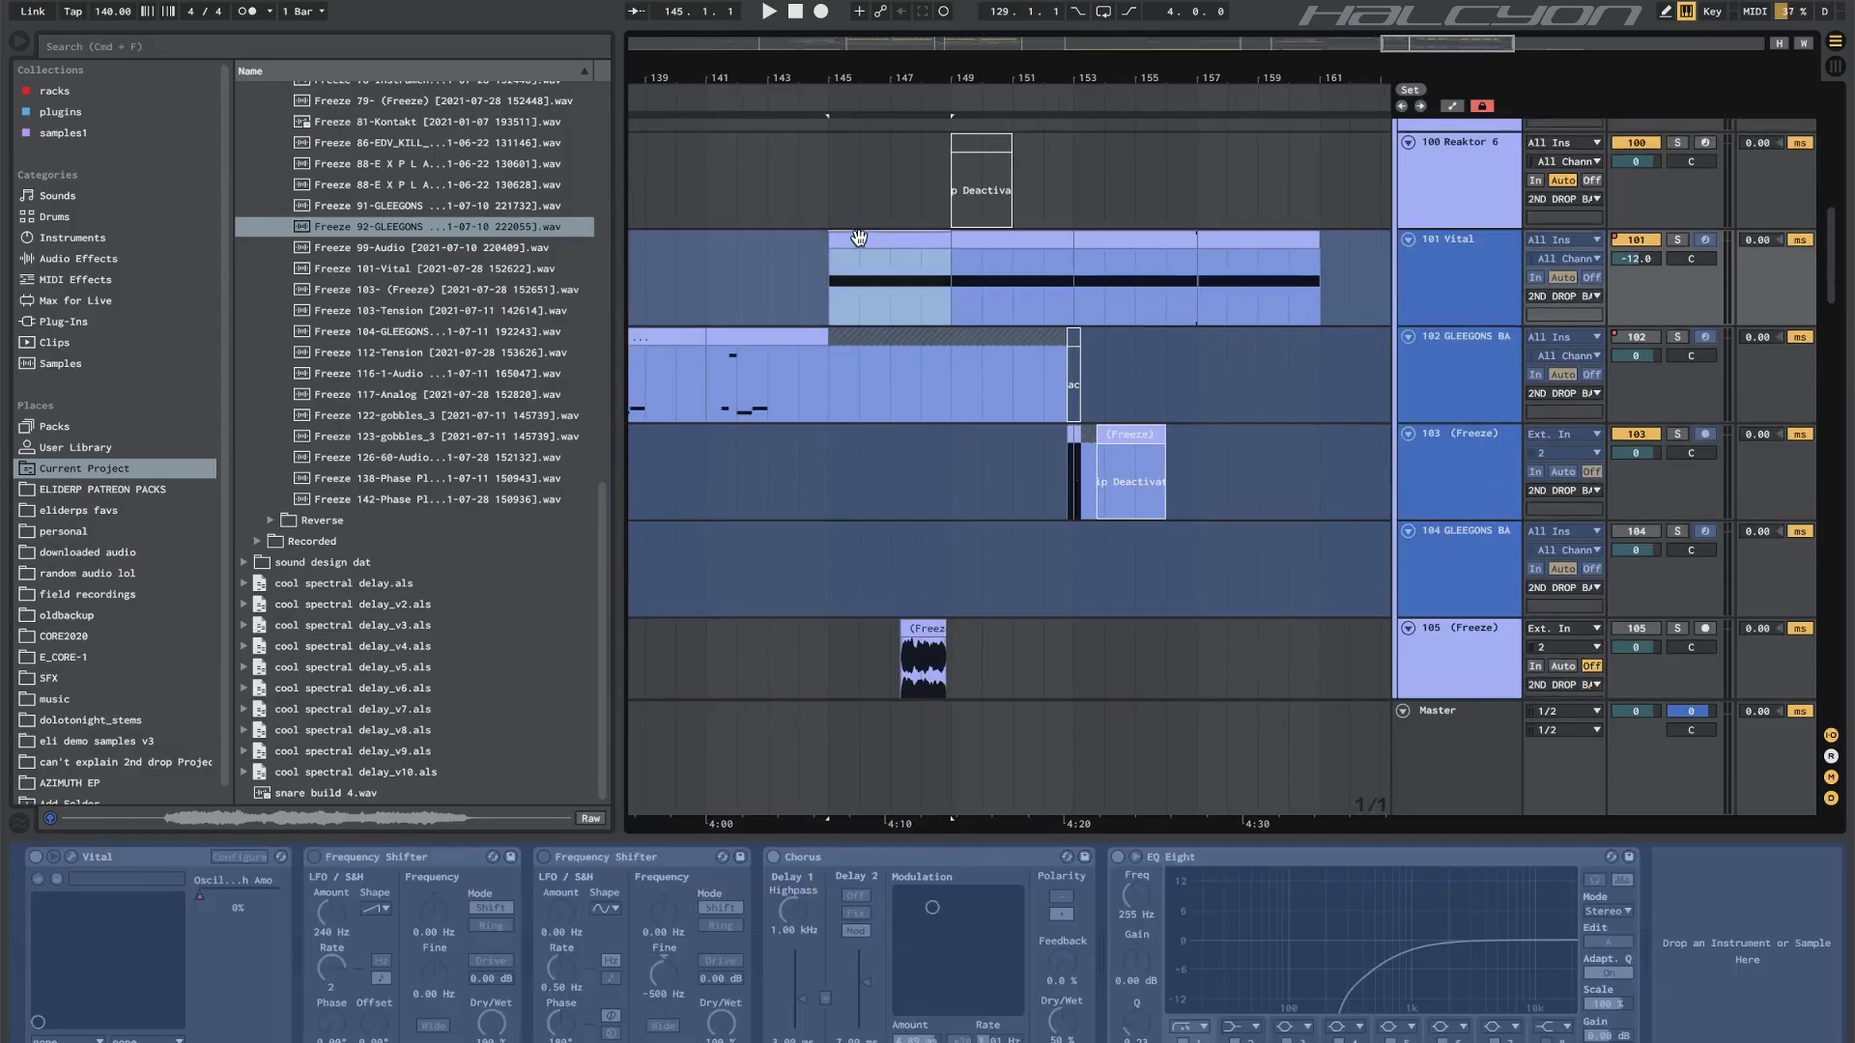
pyautogui.click(1418, 248)
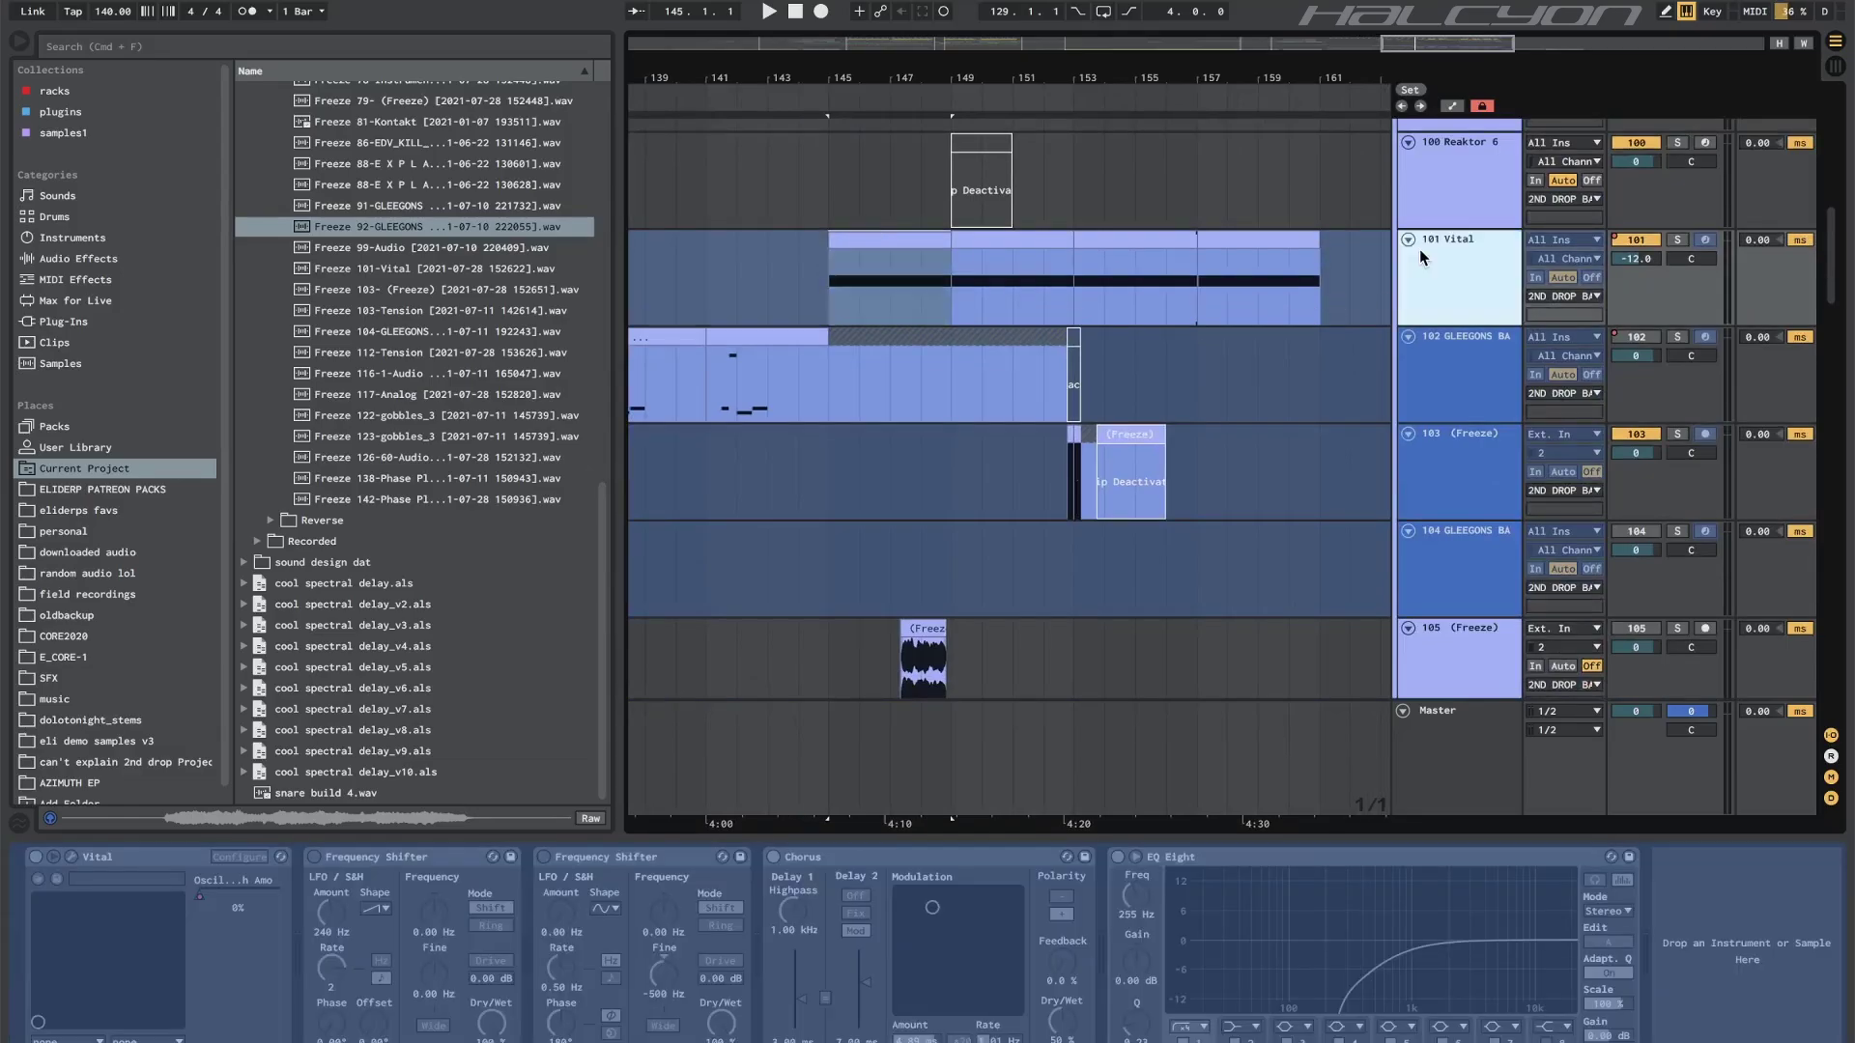
pyautogui.click(1678, 240)
pyautogui.click(865, 253)
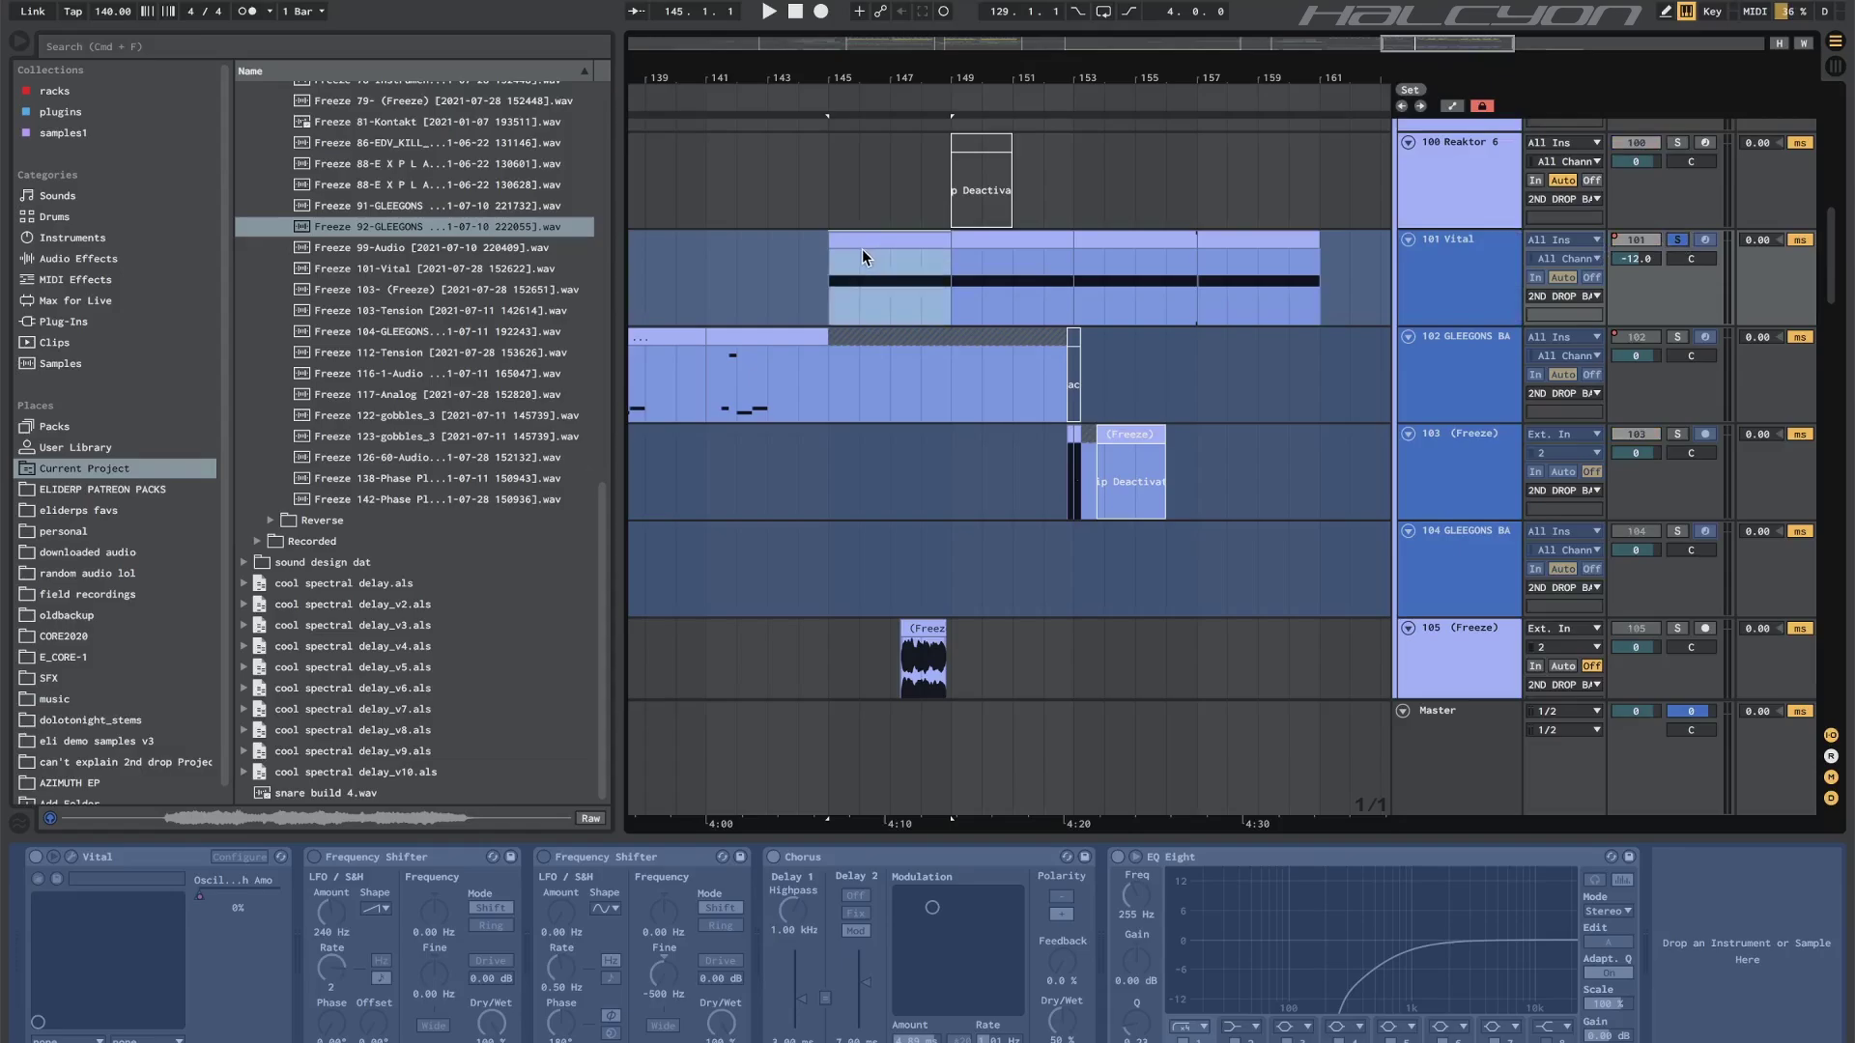
pyautogui.press('space')
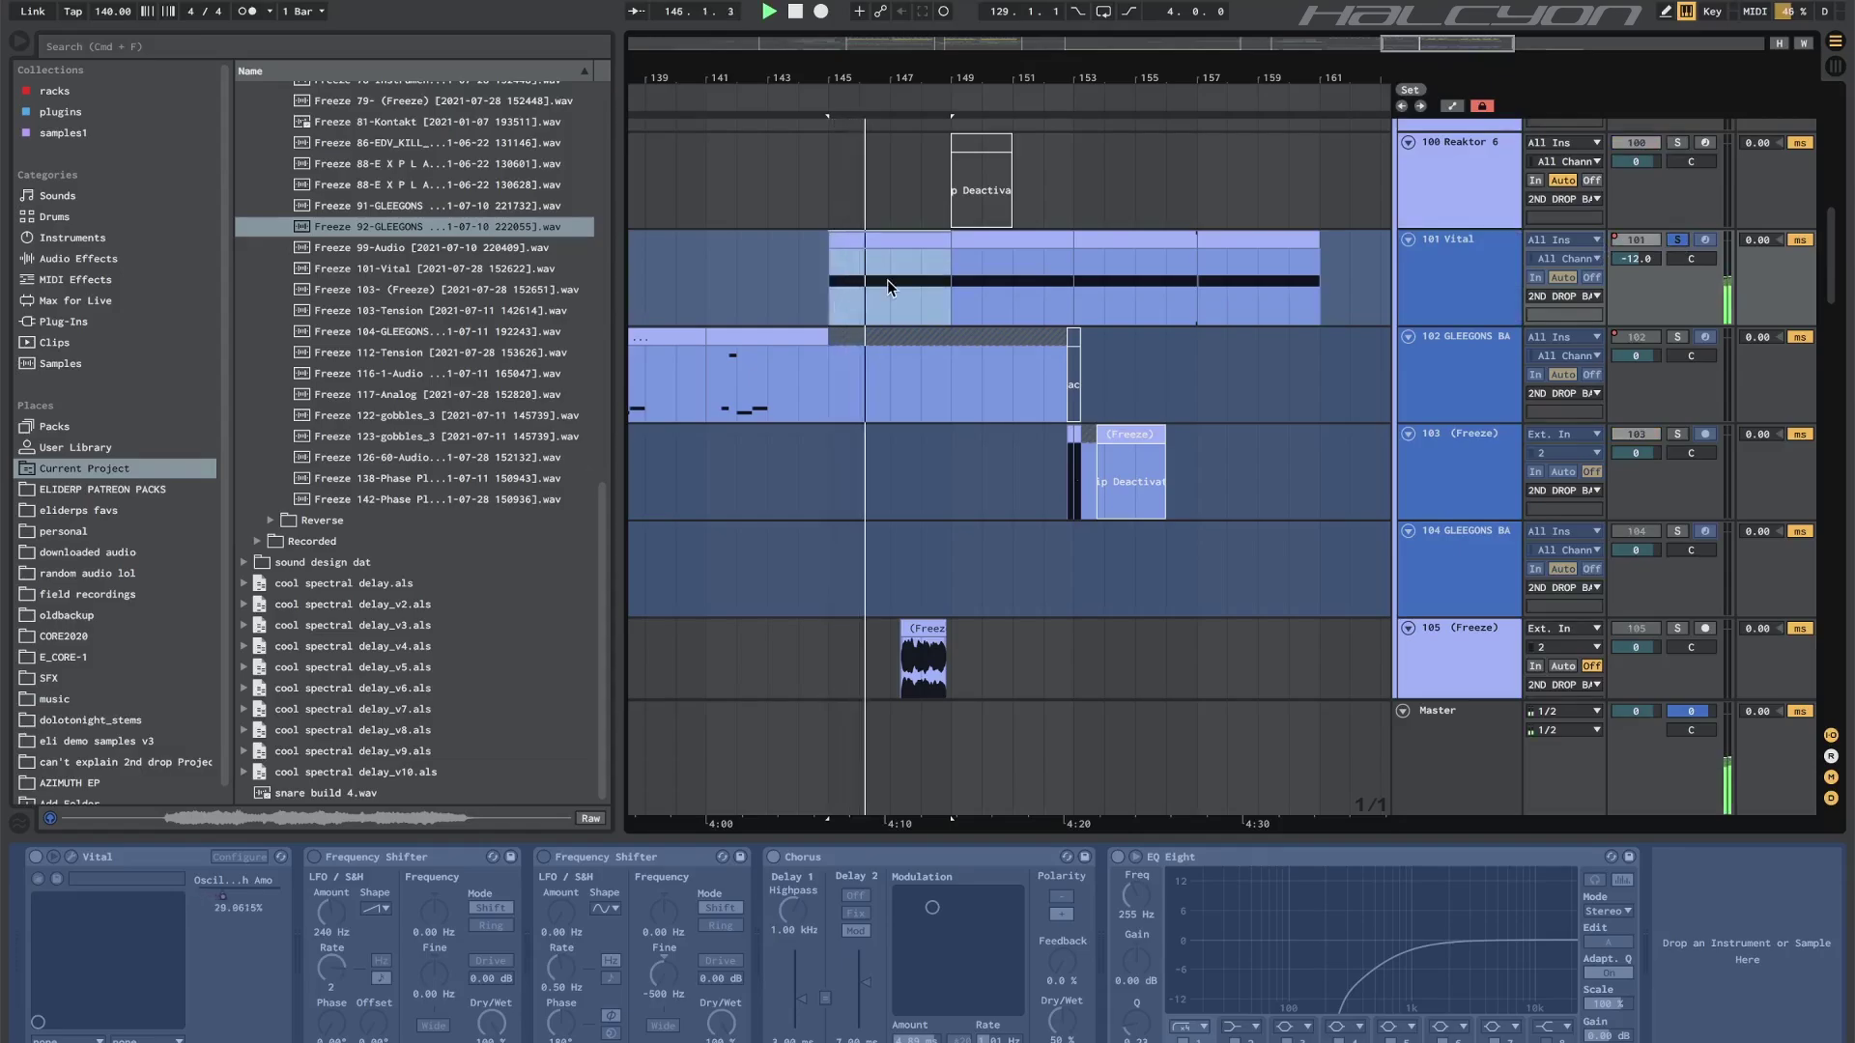
pyautogui.scroll(2, 886, 280)
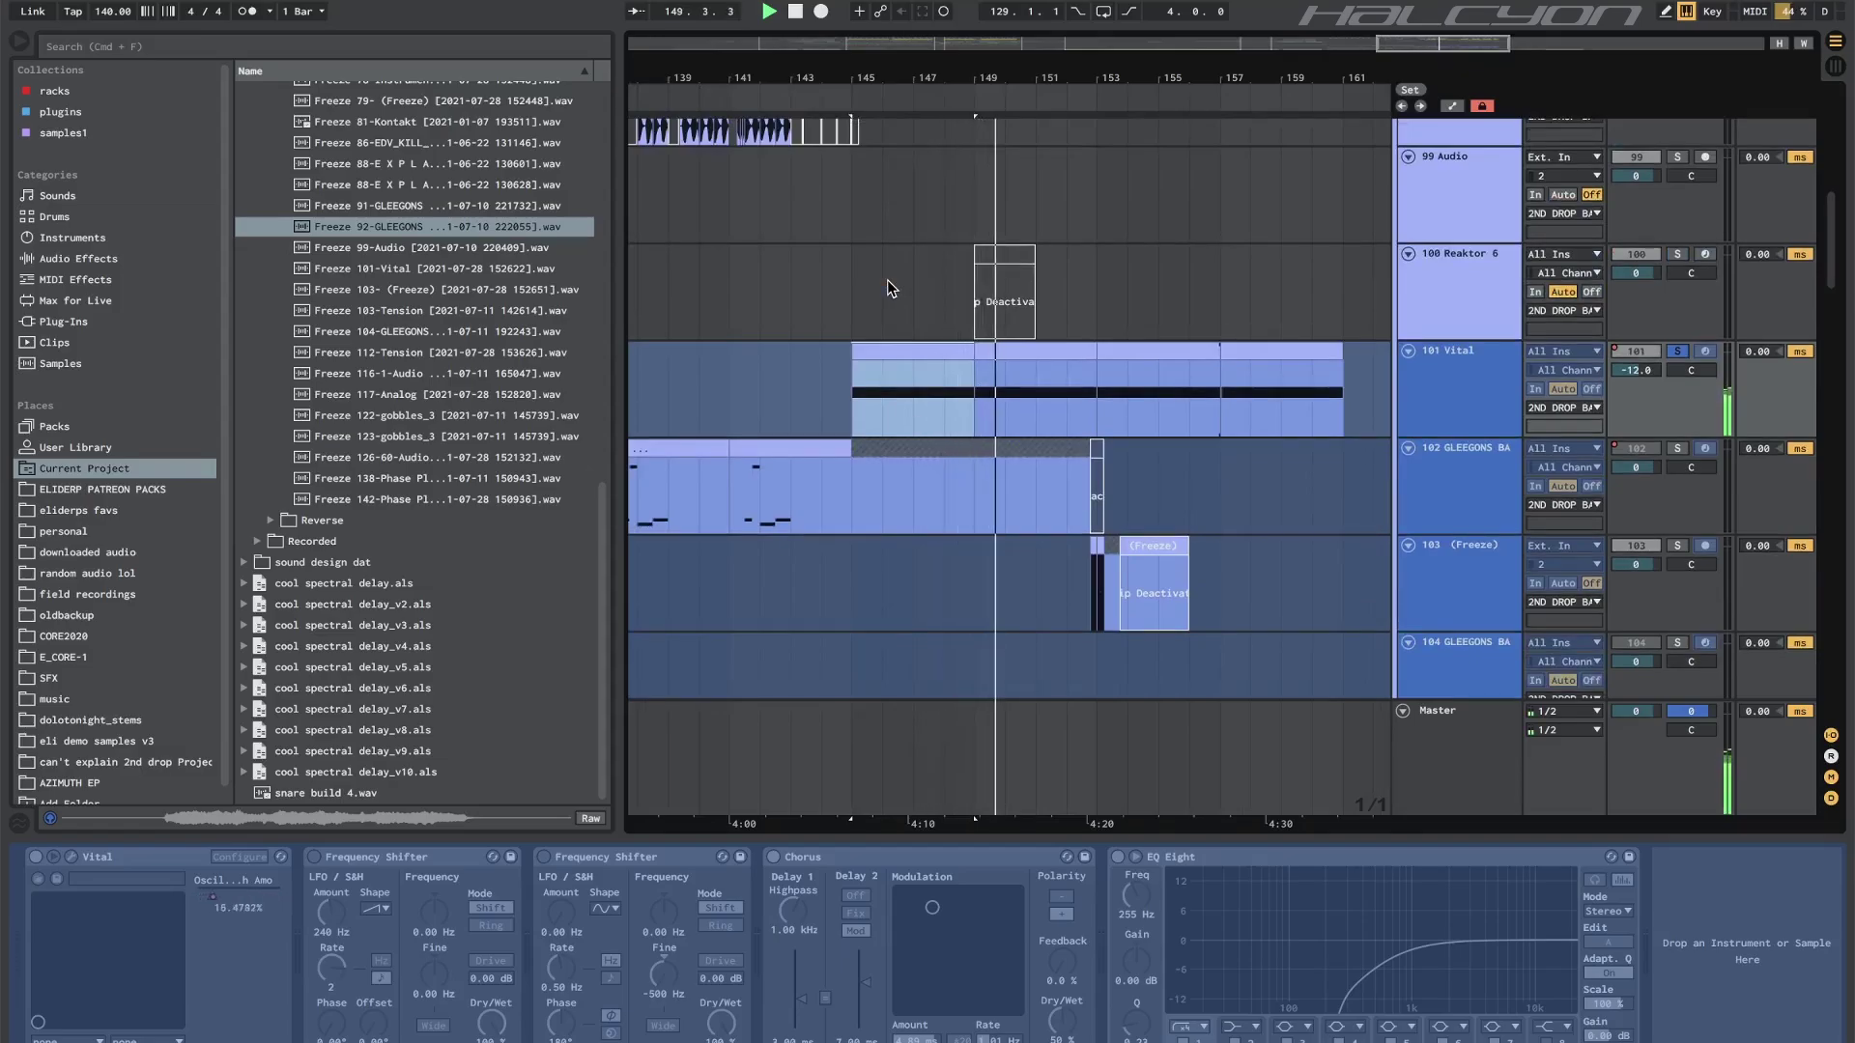
# Solo track 40 elipatreon_B and play its clip at bar 155.
pyautogui.scroll(5, 886, 280)
pyautogui.scroll(-3, 887, 280)
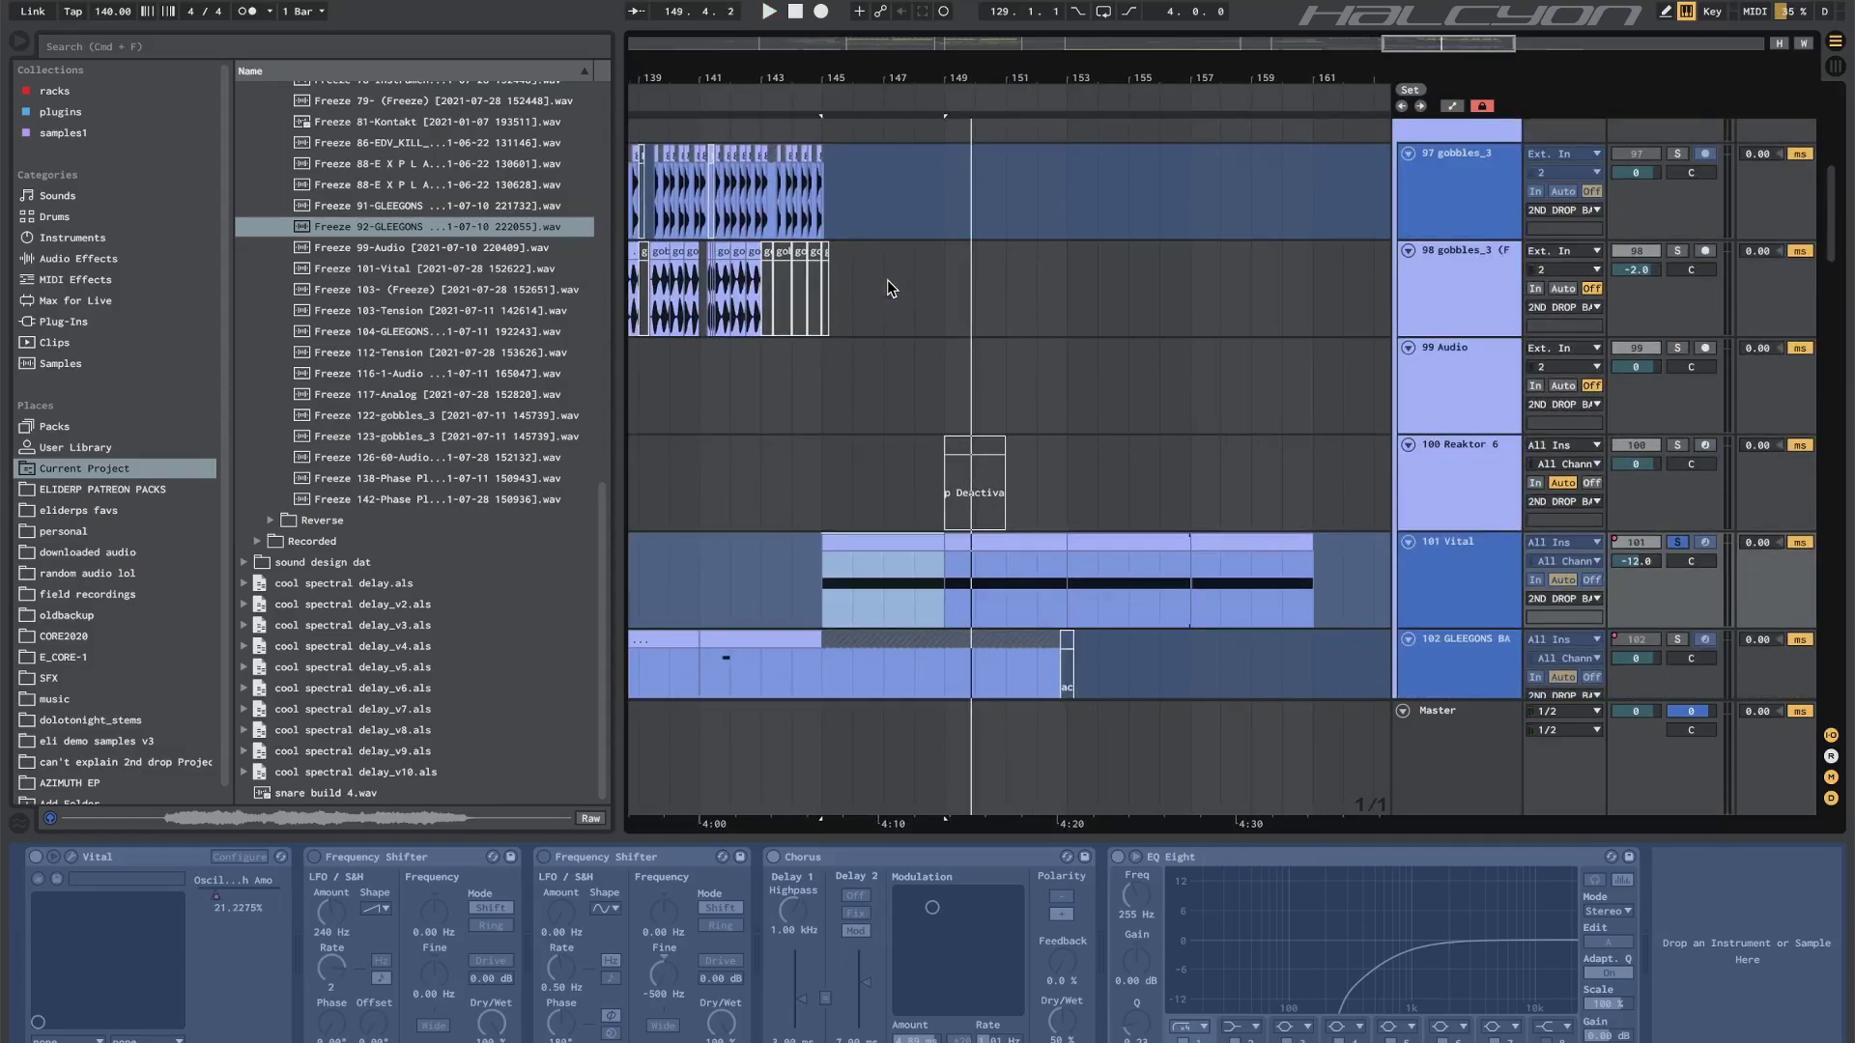
pyautogui.scroll(20, 887, 280)
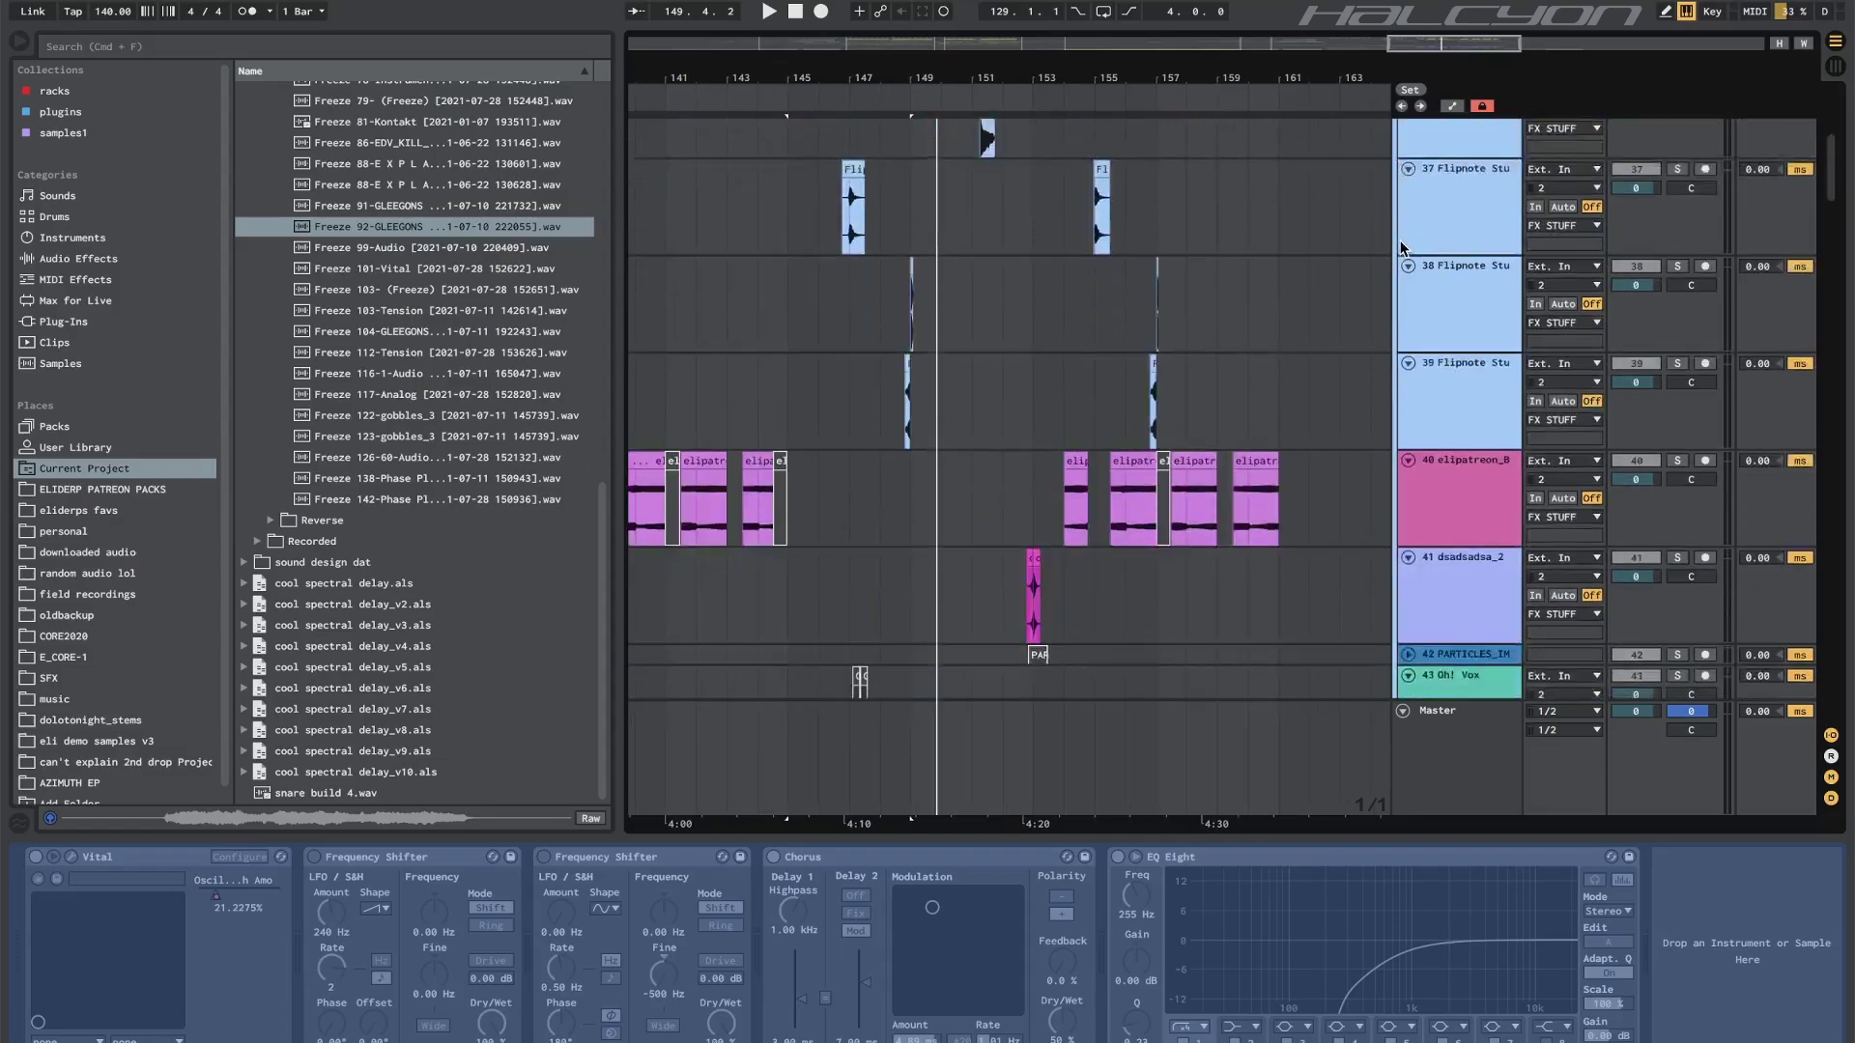
pyautogui.scroll(-2, 954, 303)
pyautogui.click(1677, 334)
pyautogui.click(1676, 330)
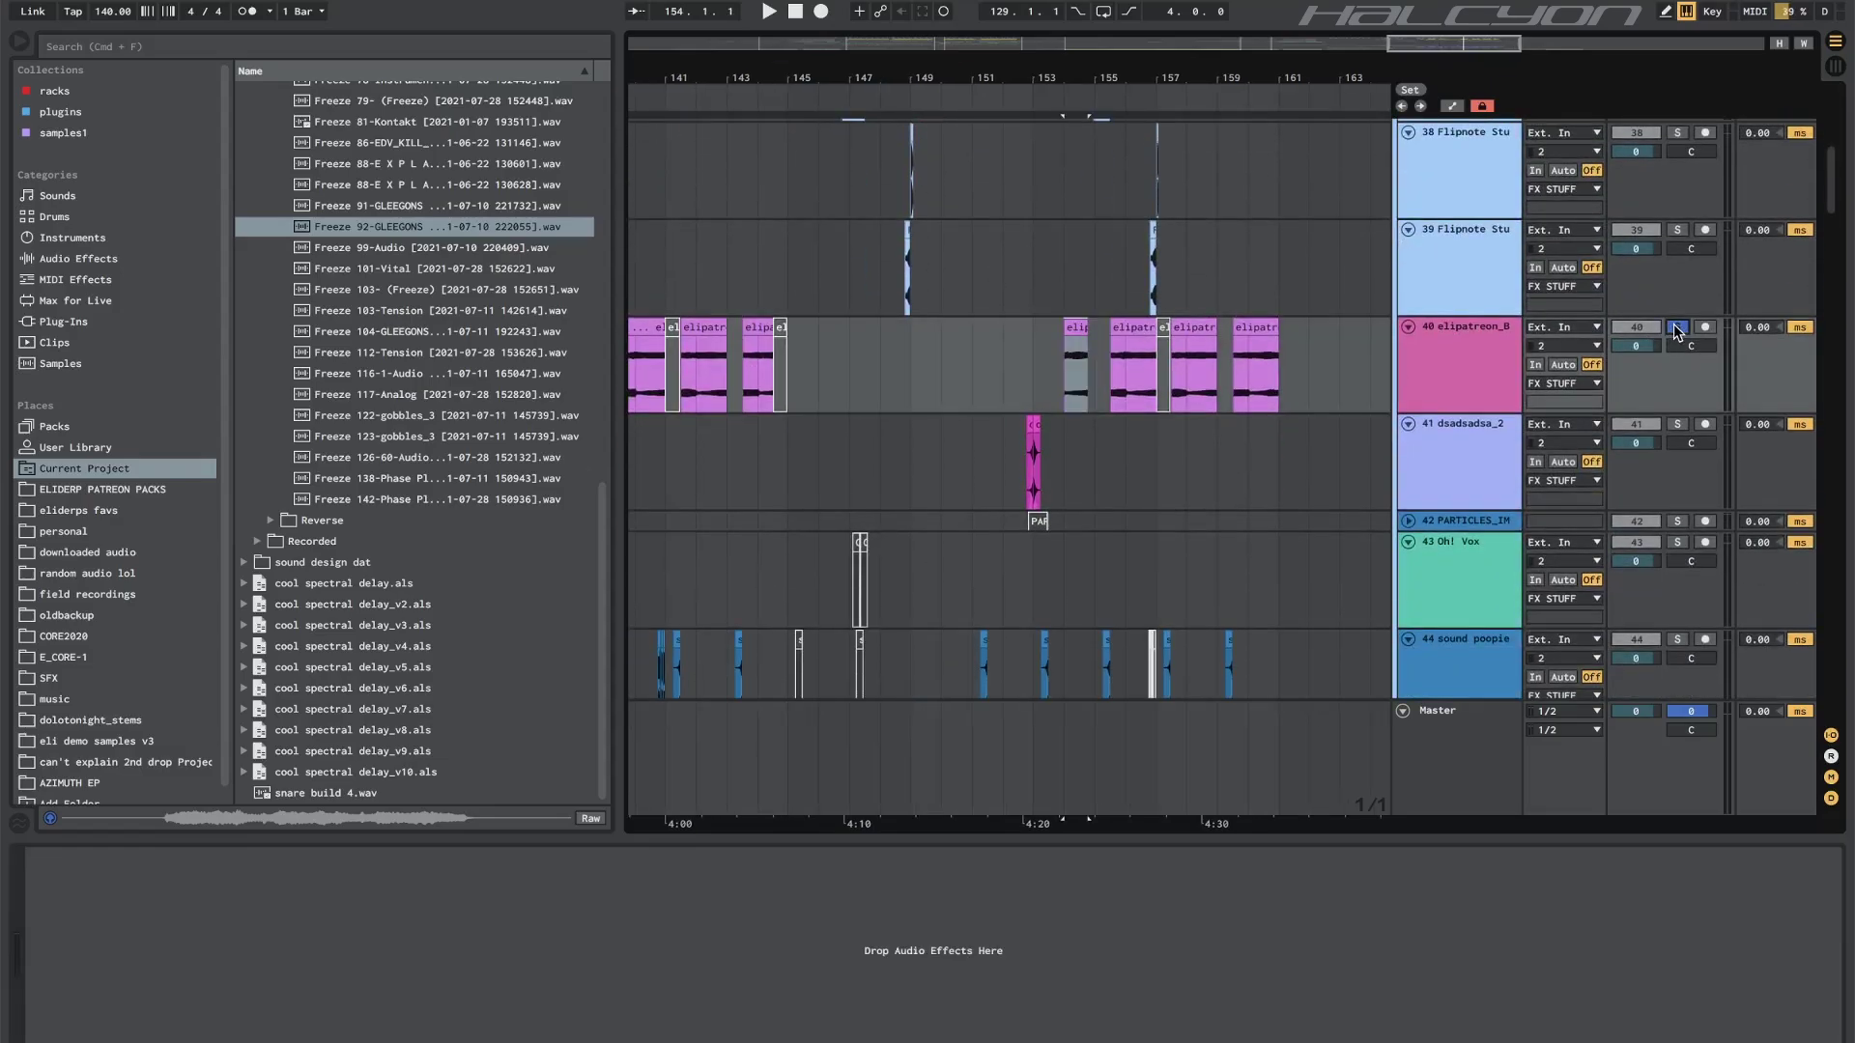
pyautogui.click(1131, 332)
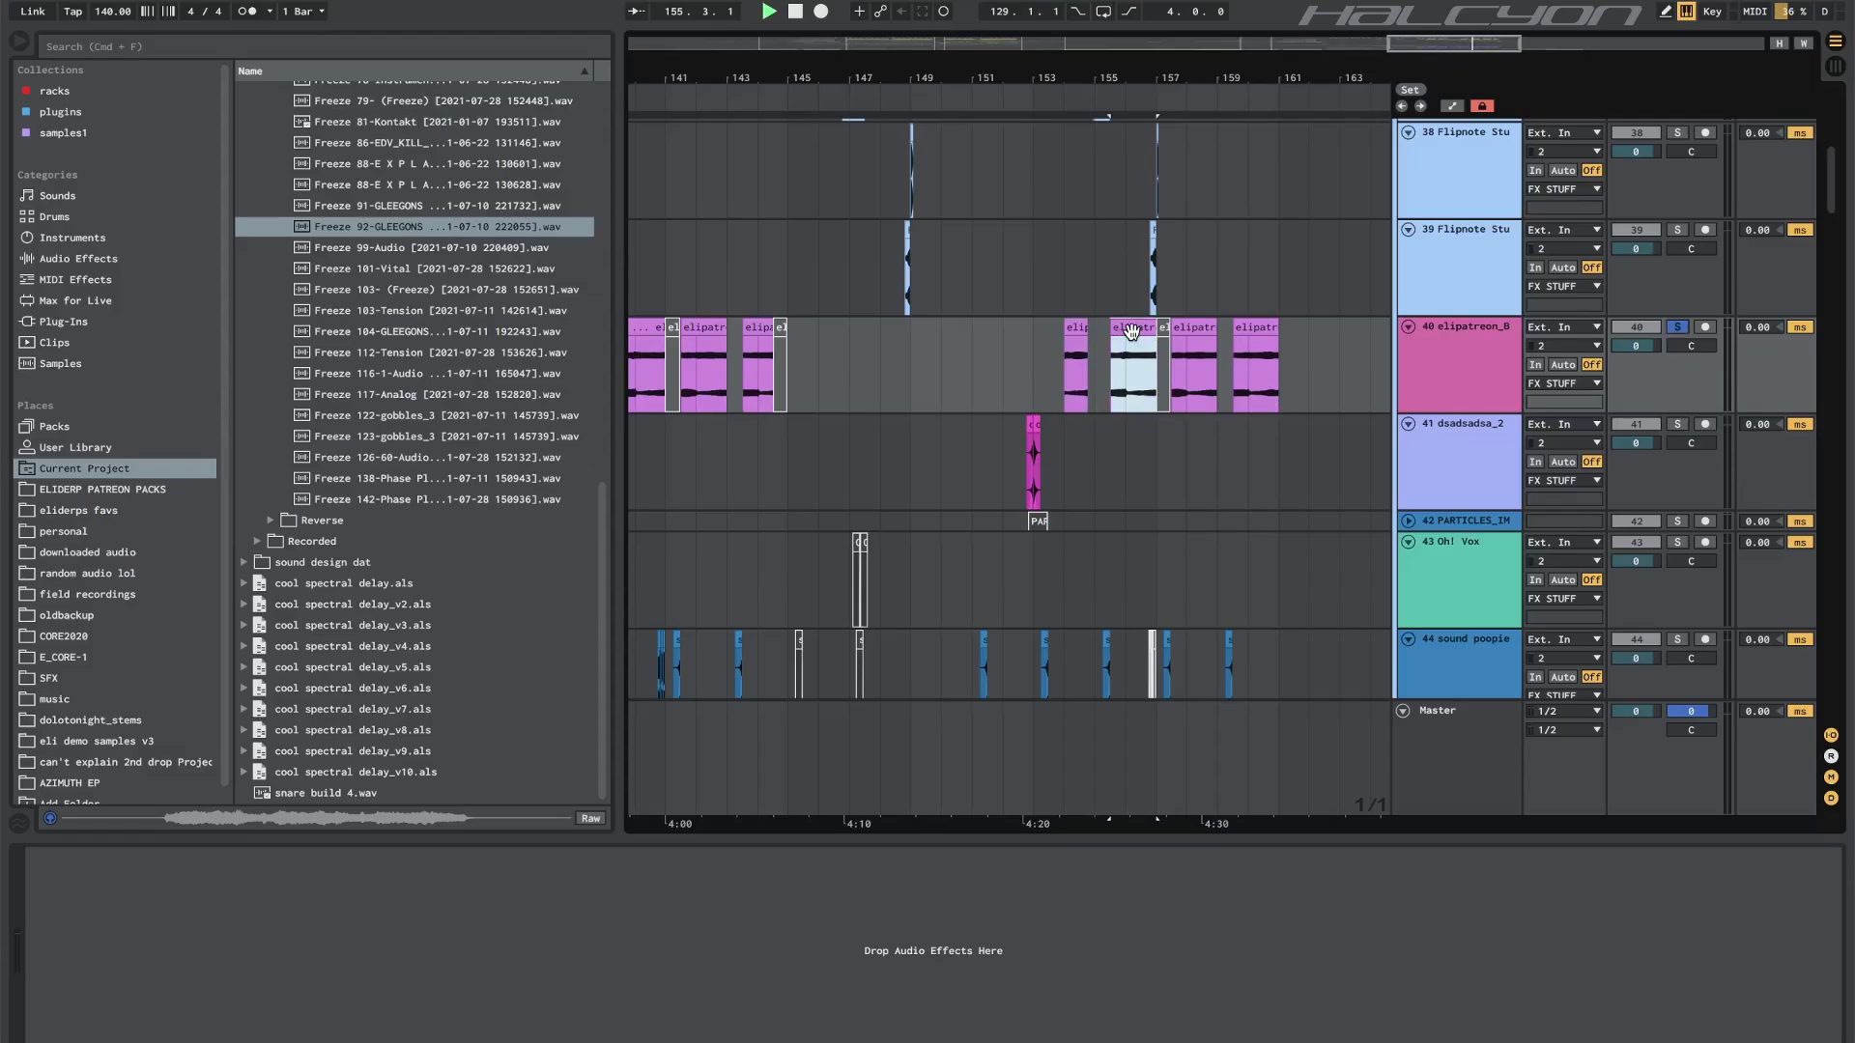
pyautogui.scroll(-2, 1115, 362)
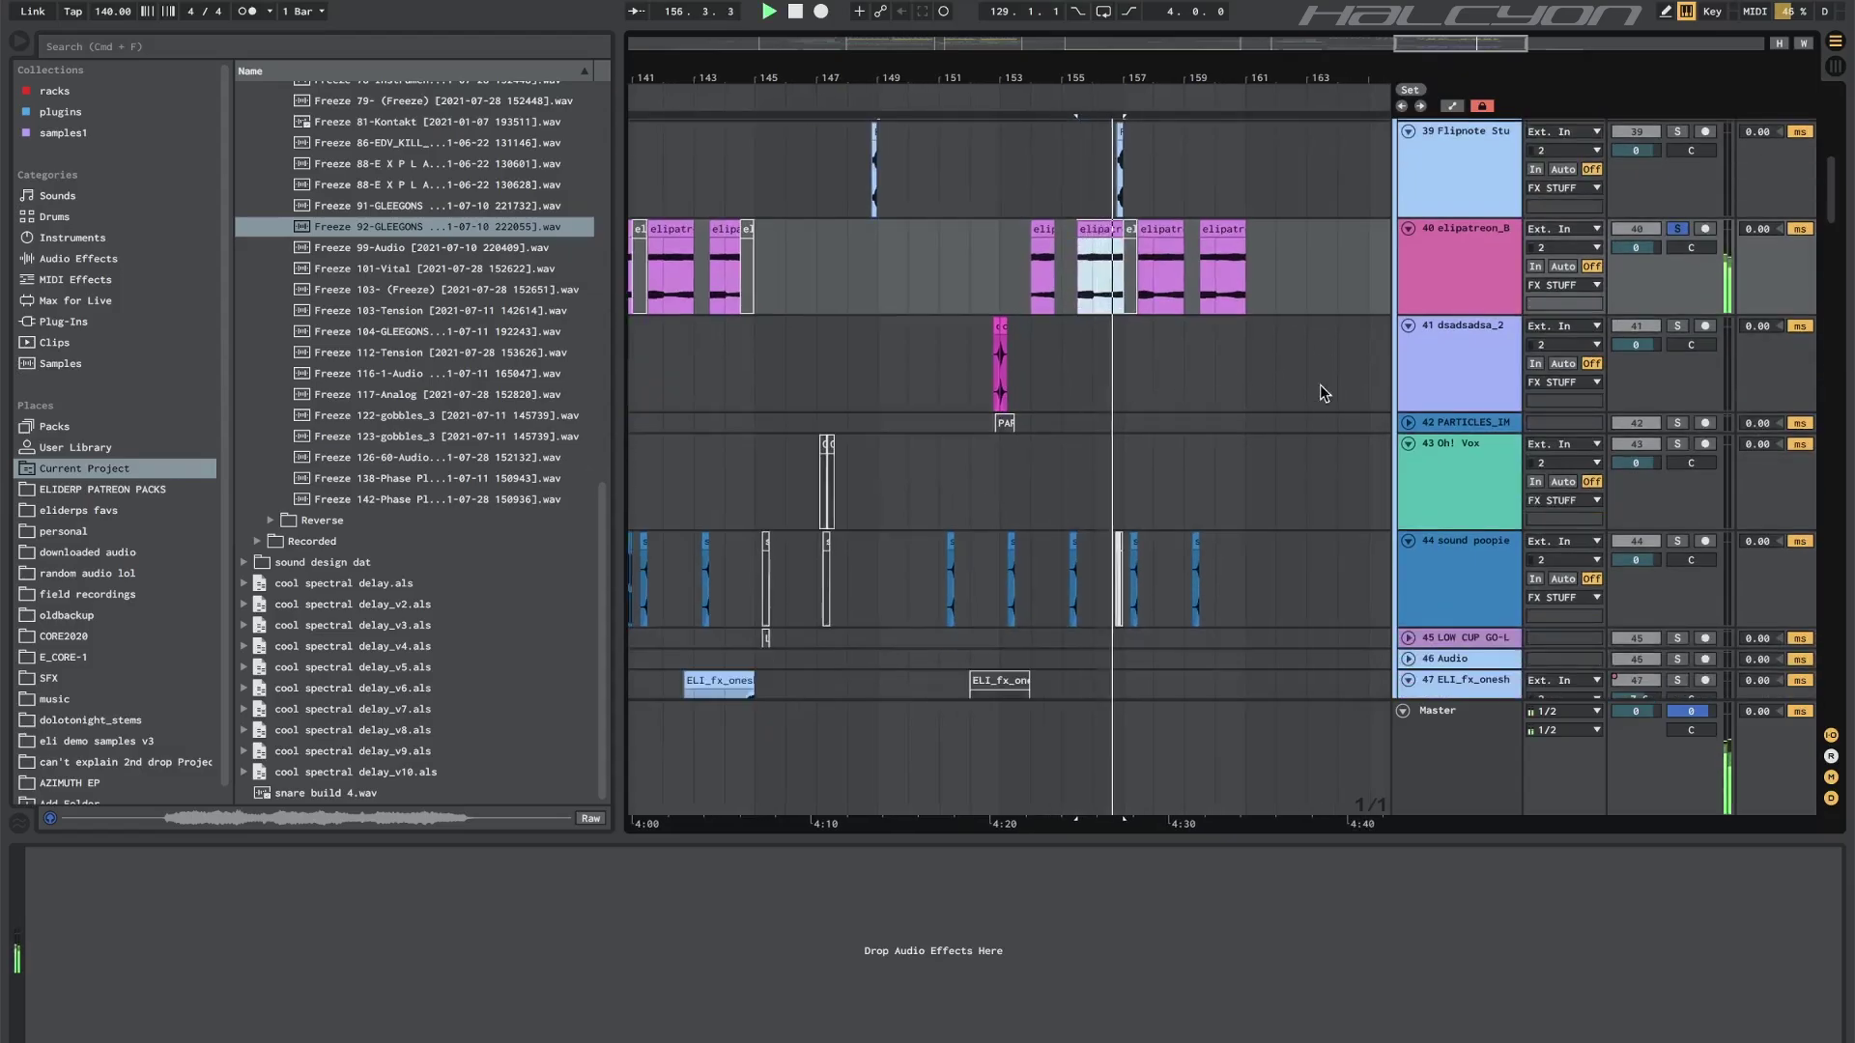
pyautogui.scroll(-5, 1155, 344)
pyautogui.press('space')
# Solo track 48 (Freeze) and play its active clip from around bar 157.
pyautogui.click(1077, 510)
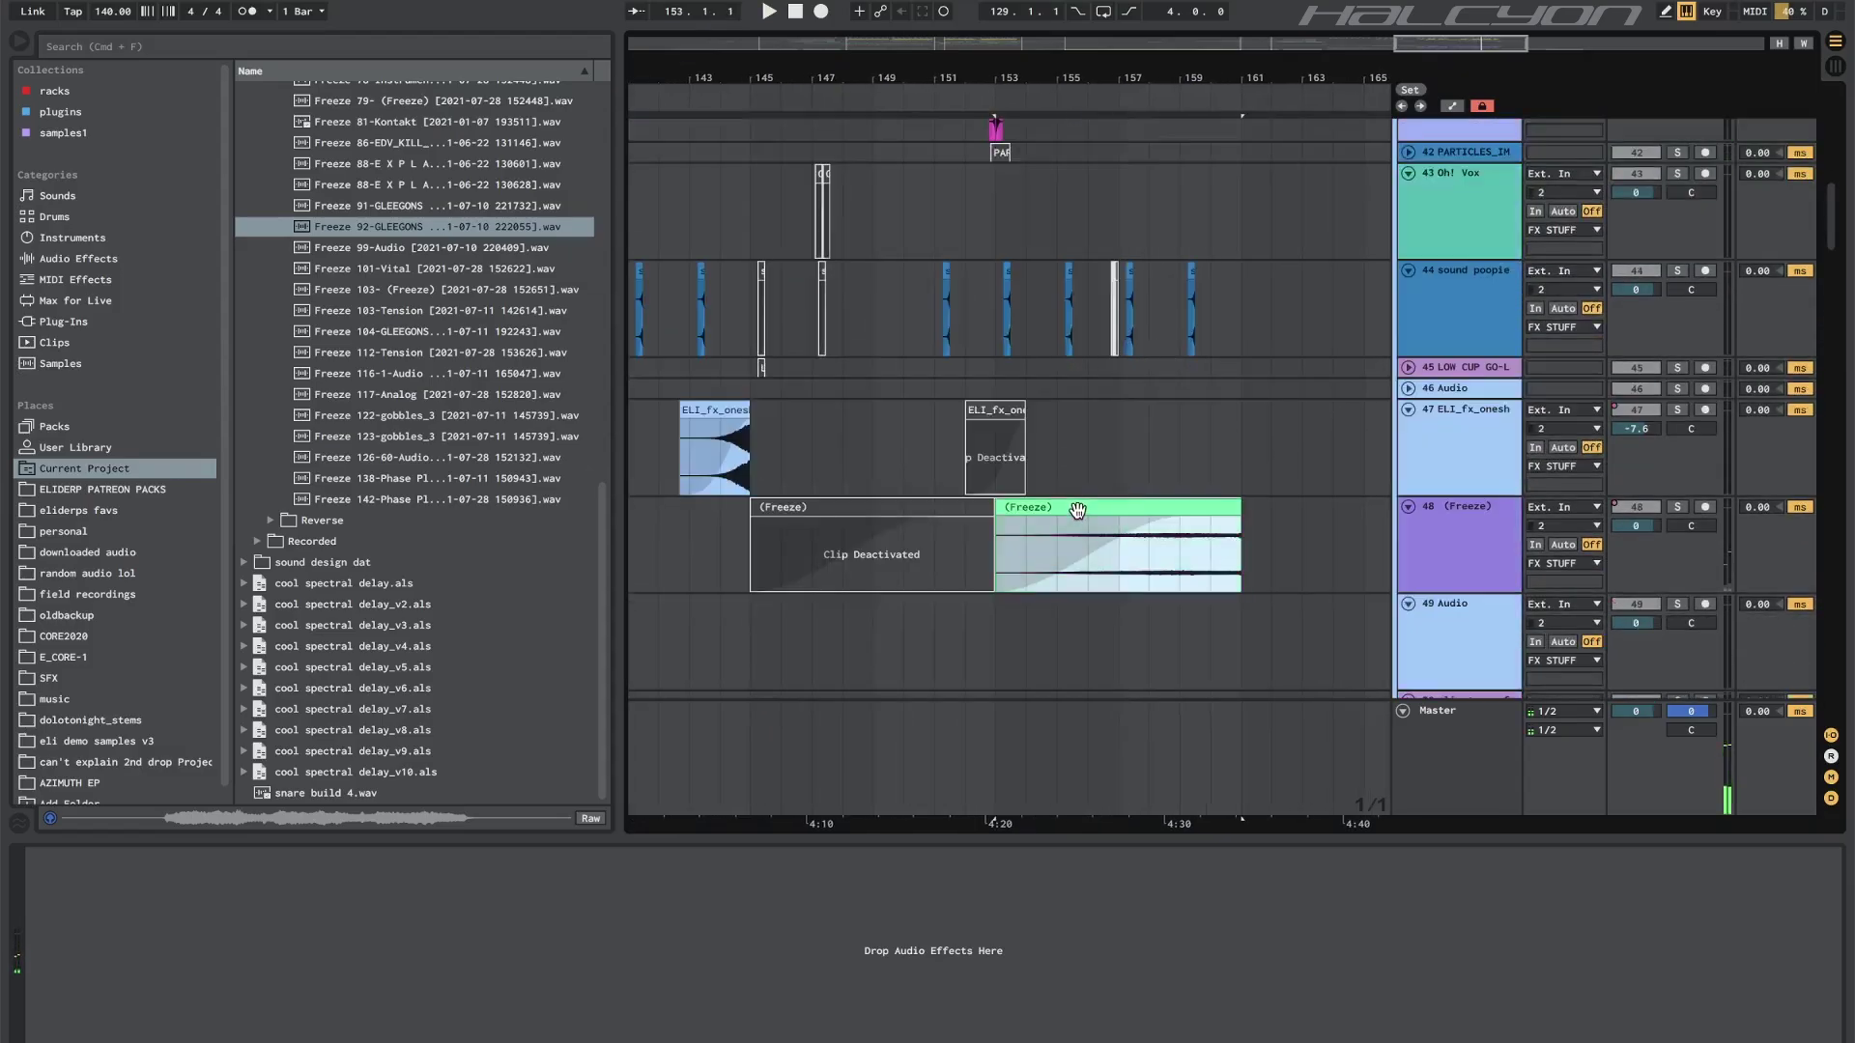
pyautogui.click(1109, 558)
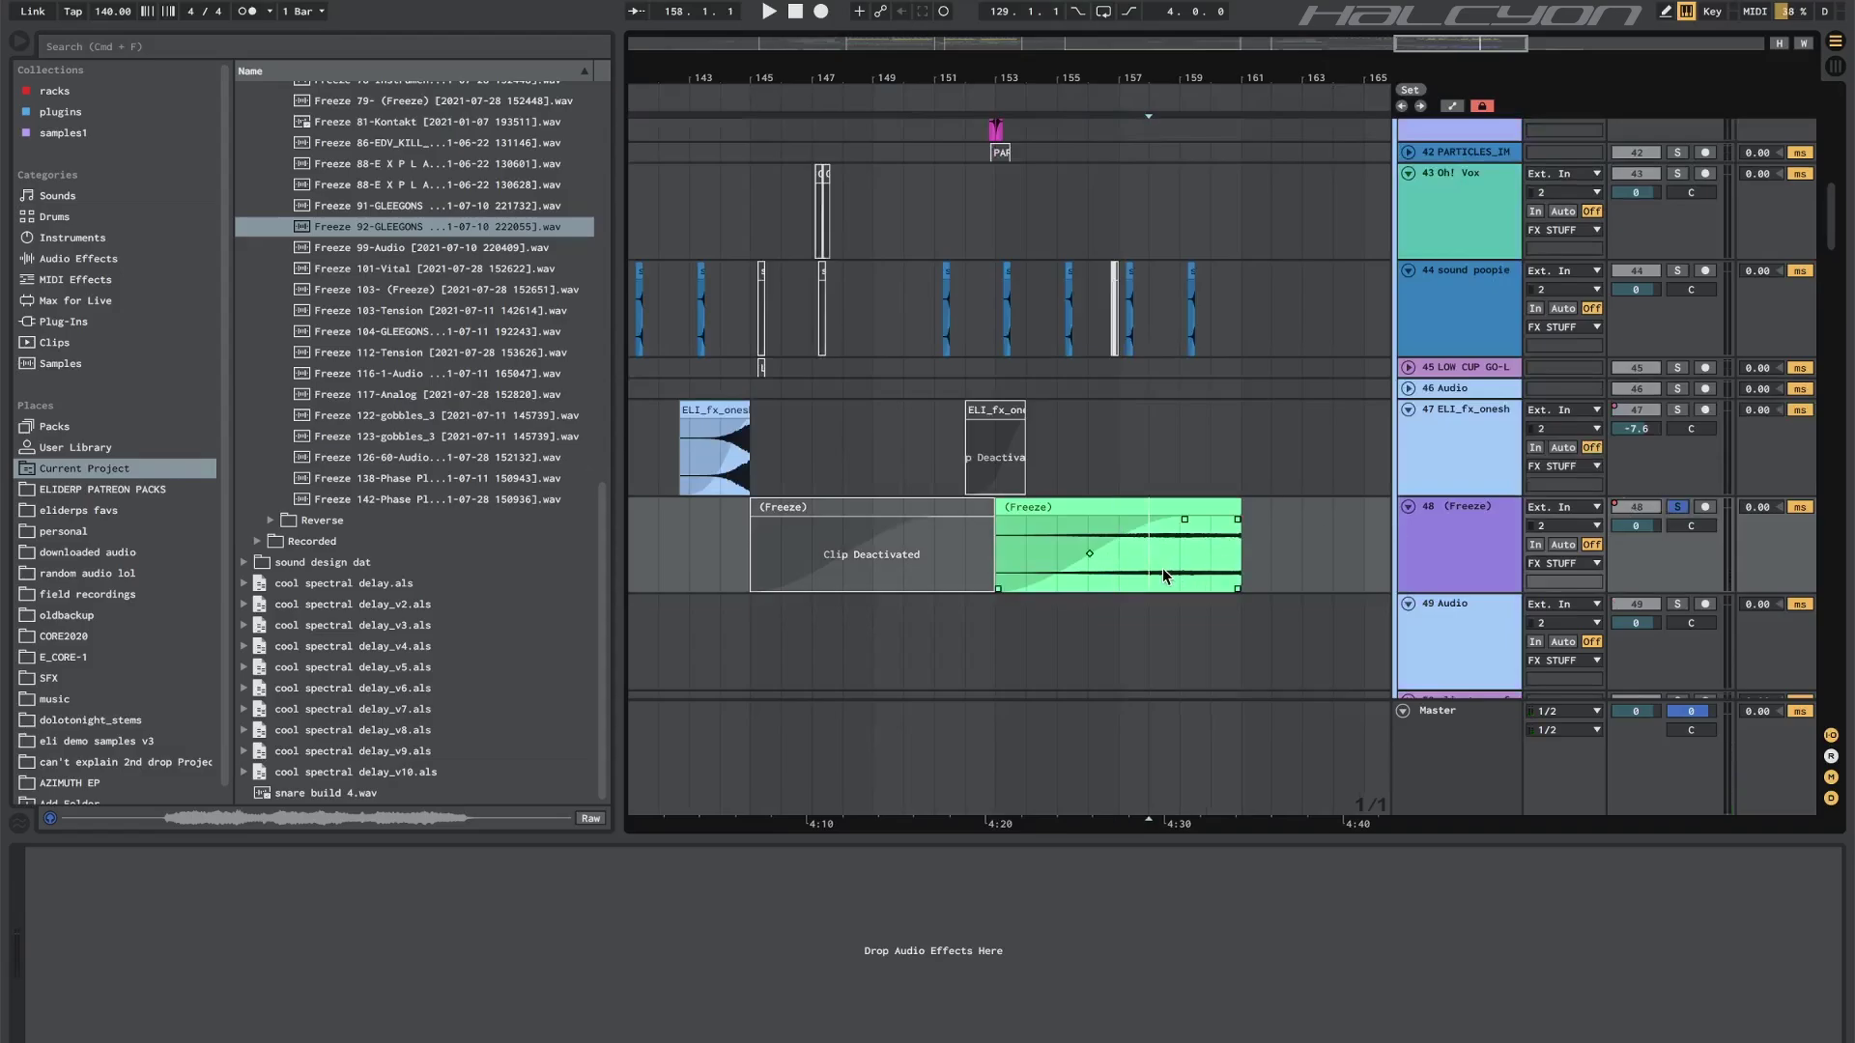
pyautogui.press('space')
pyautogui.scroll(-4, 1225, 623)
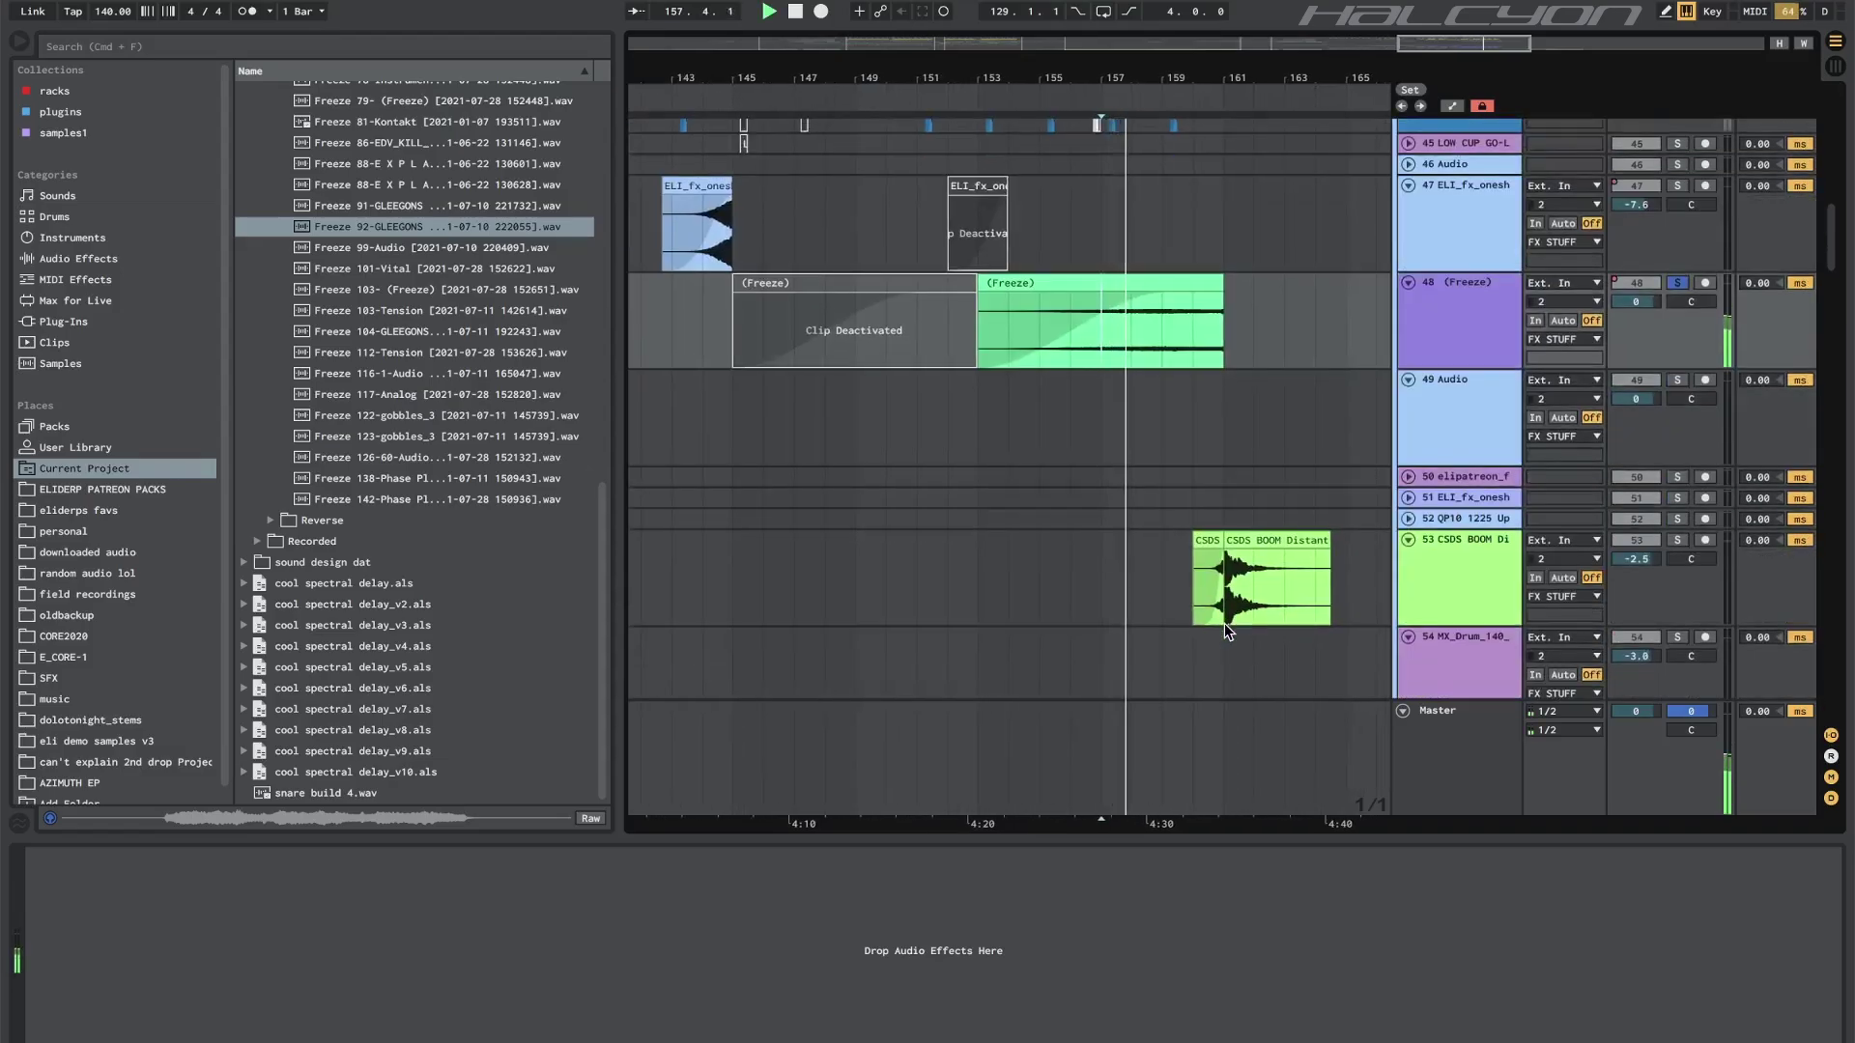
pyautogui.scroll(5, 1224, 623)
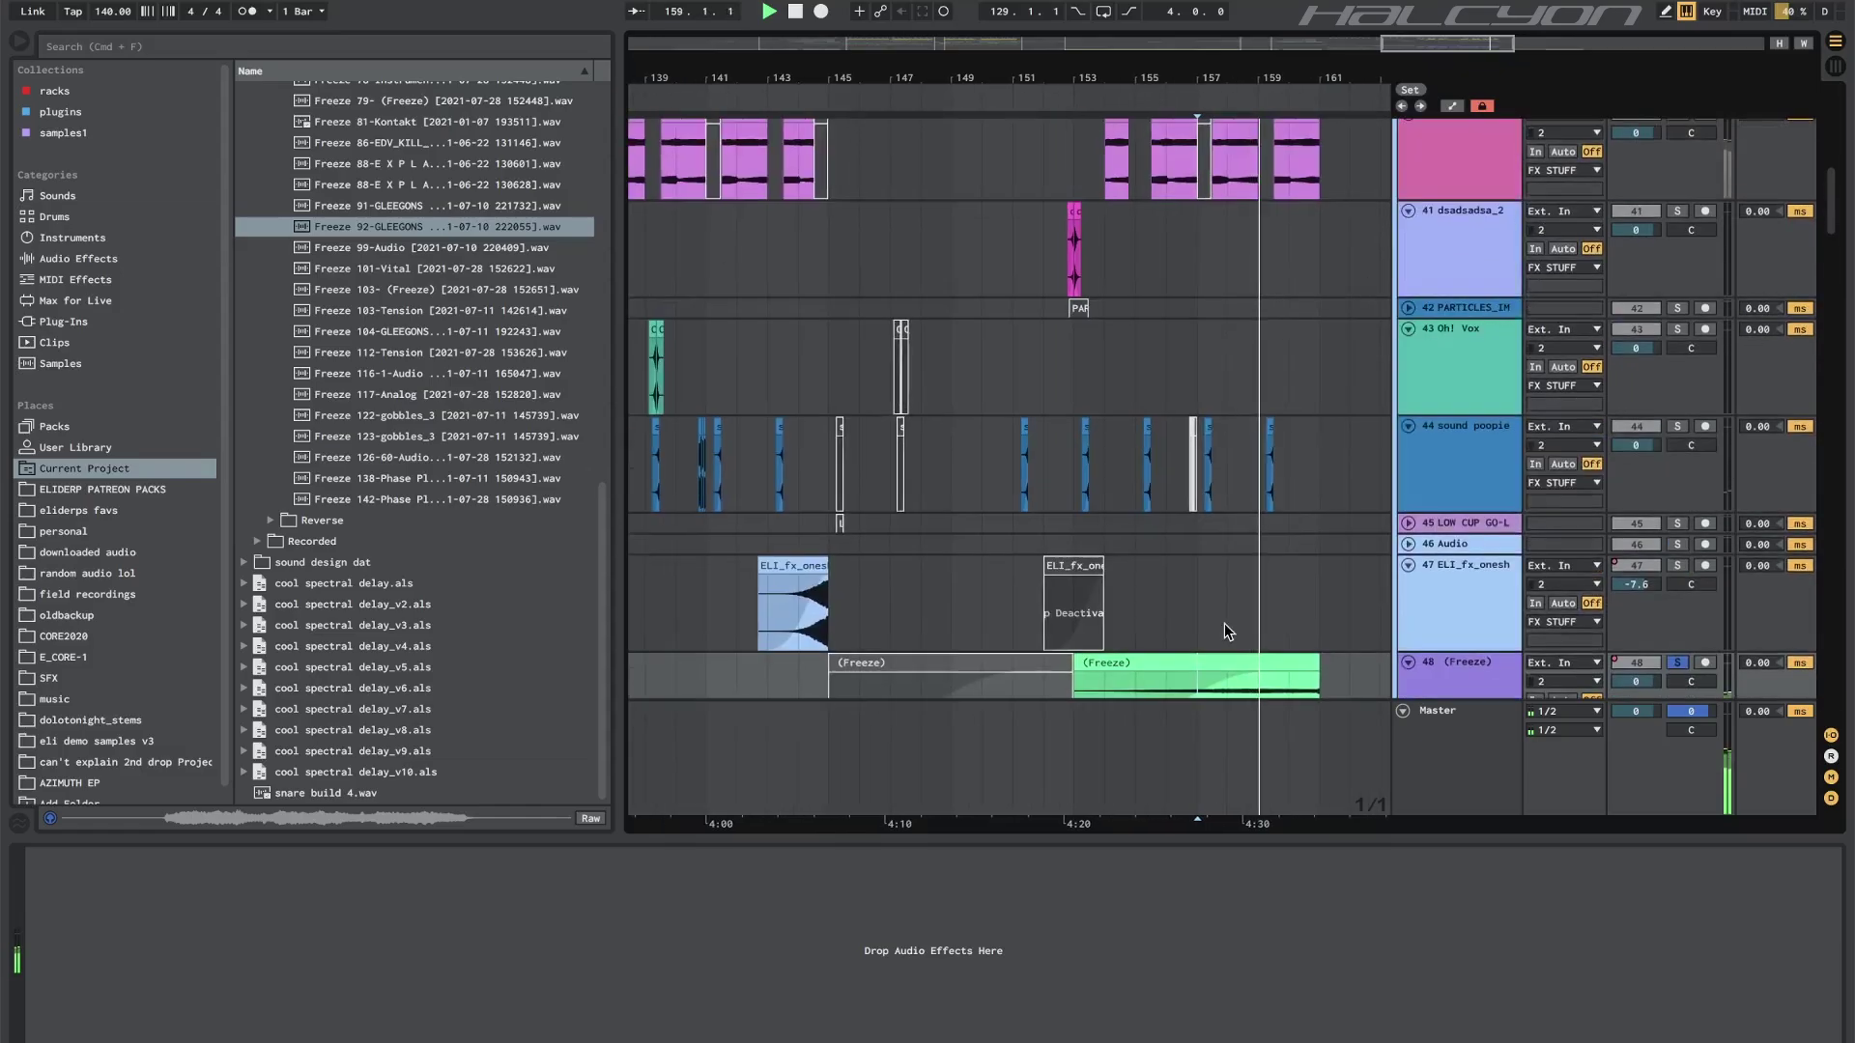
pyautogui.scroll(5, 1225, 623)
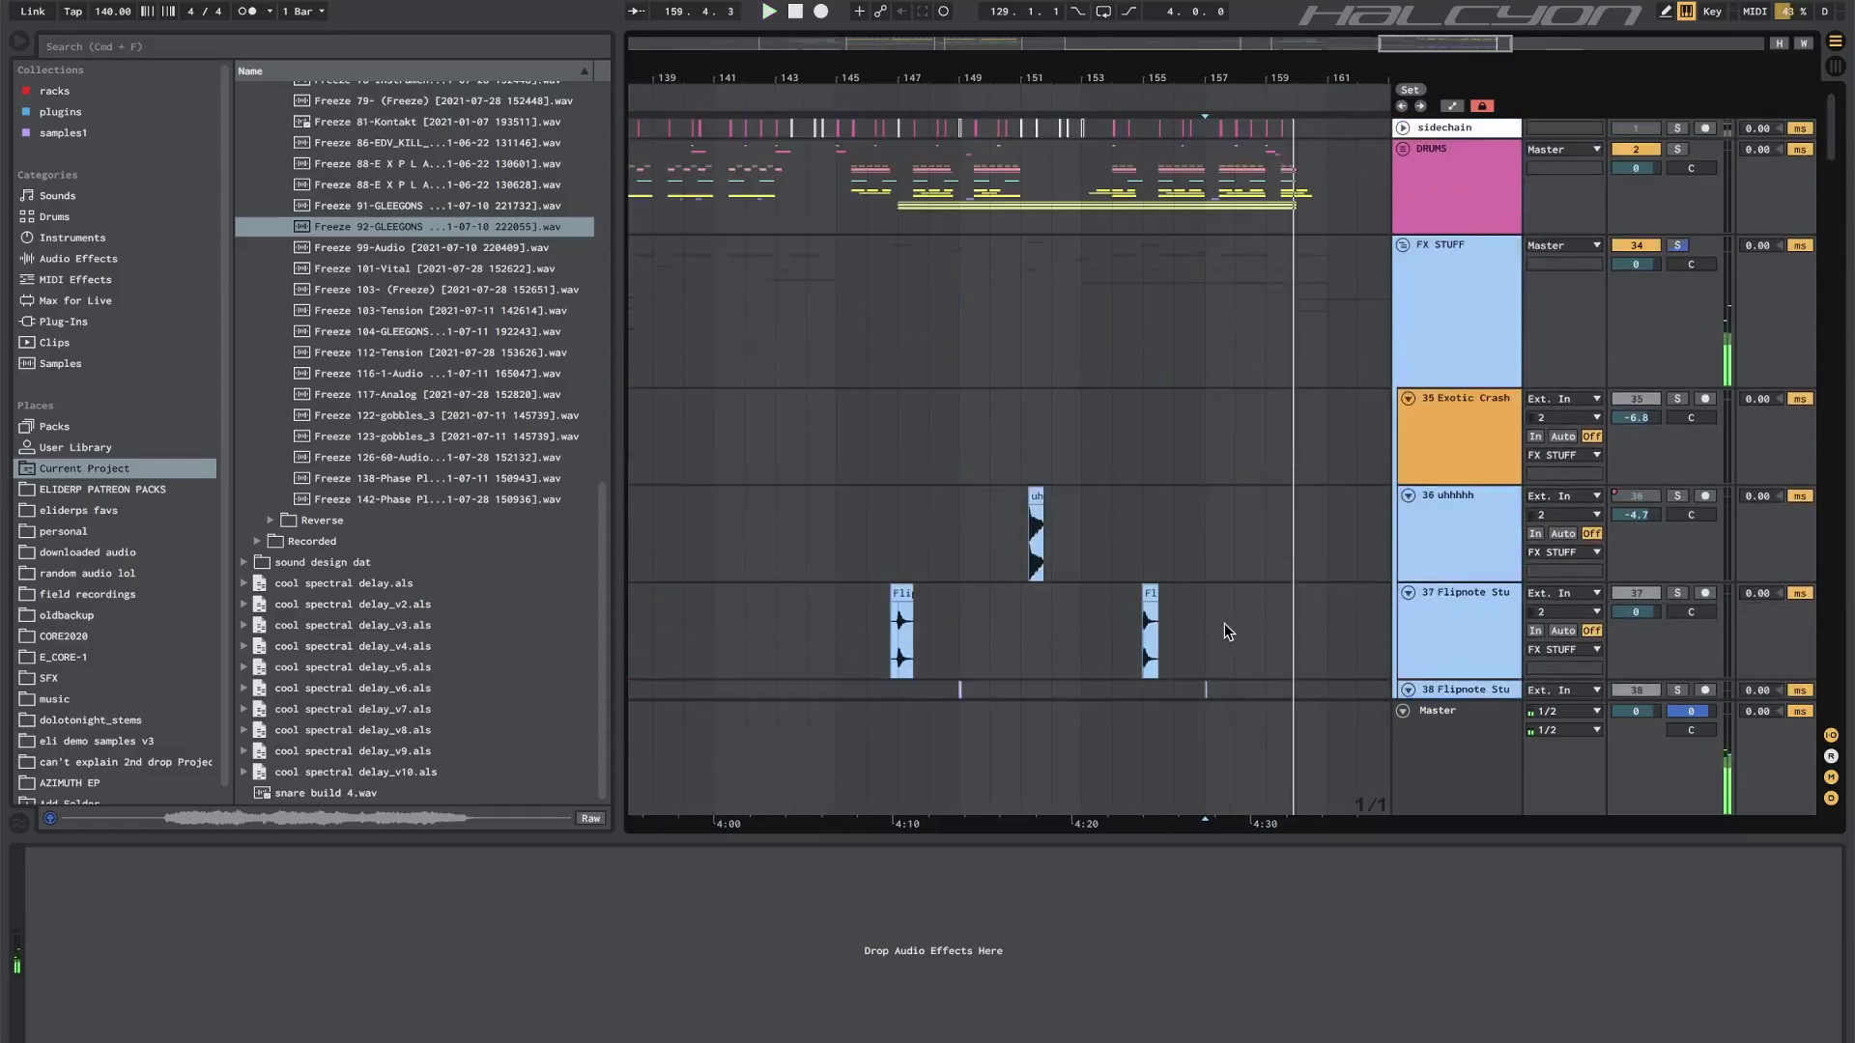
pyautogui.scroll(-3, 1225, 623)
pyautogui.scroll(3, 994, 491)
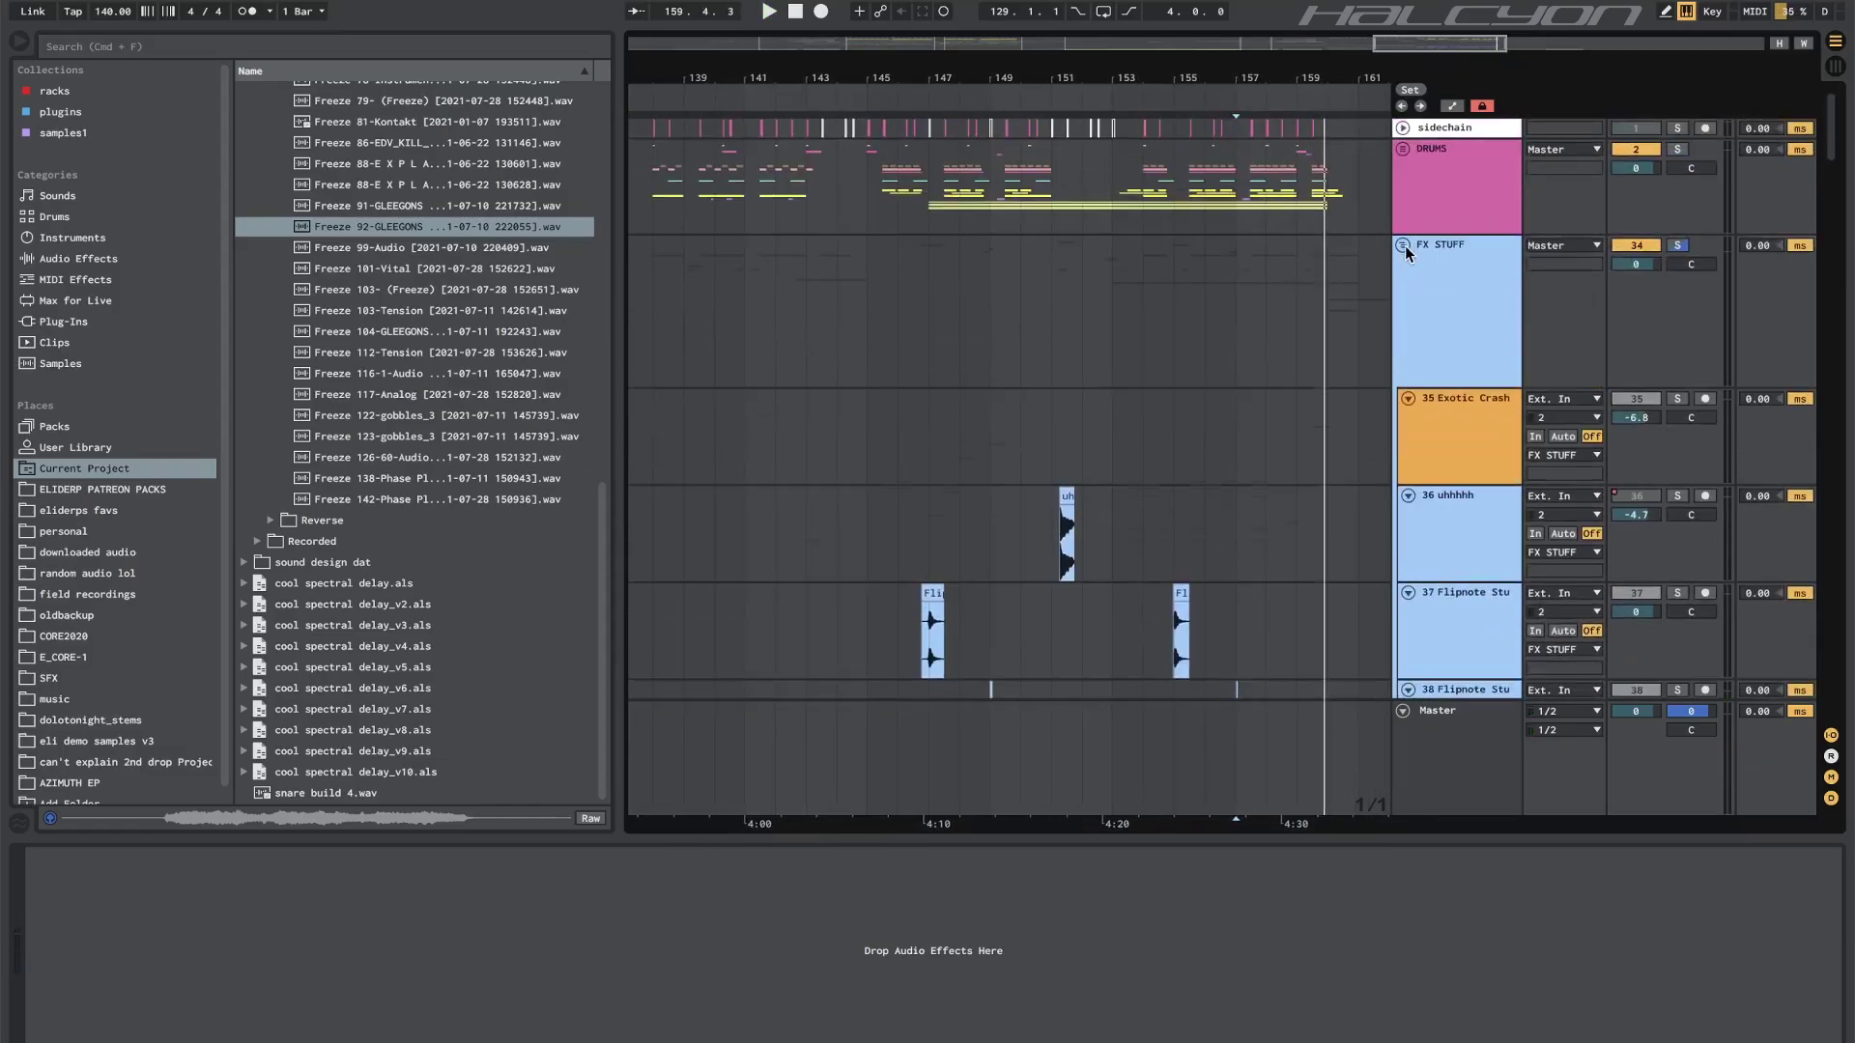
# Collapse the FX STUFF and 2ND DROP BASS groups and set the playback start at bar 145 on 2ND DROP BASS.
pyautogui.click(1402, 245)
pyautogui.click(1403, 437)
pyautogui.scroll(-2, 808, 551)
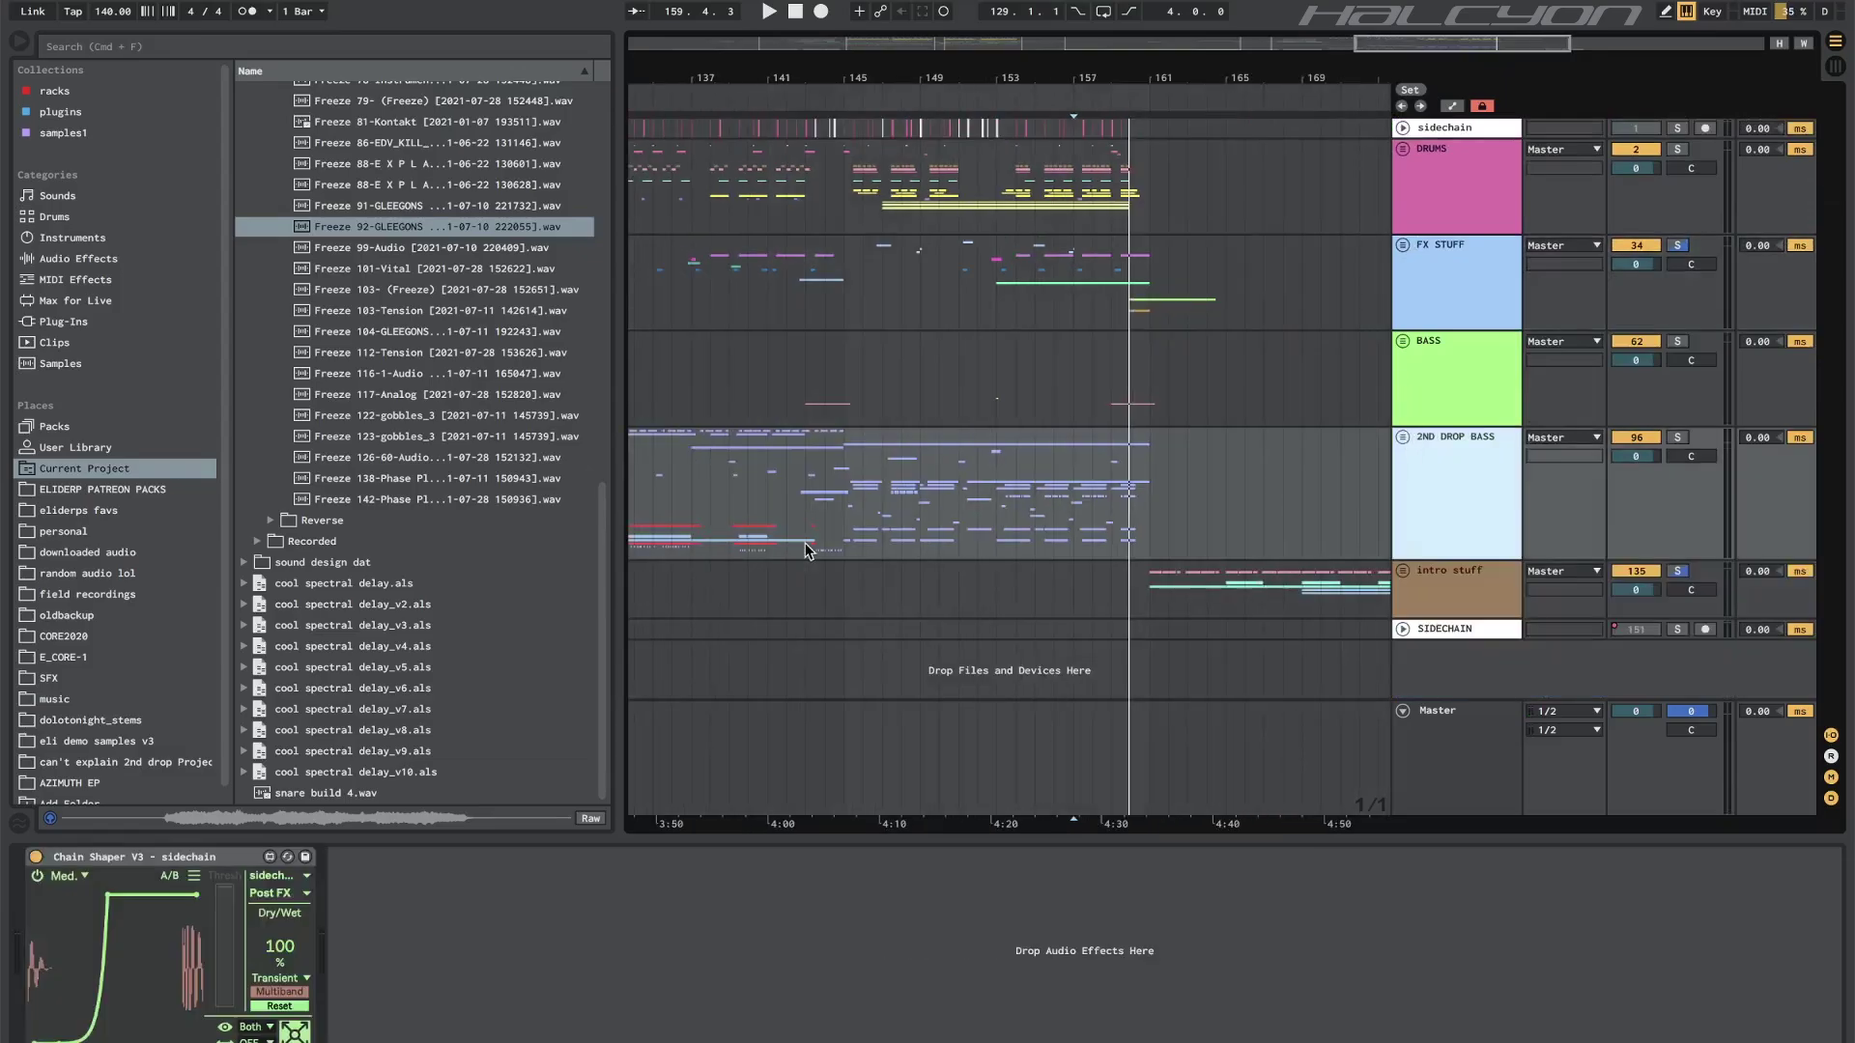
pyautogui.click(841, 531)
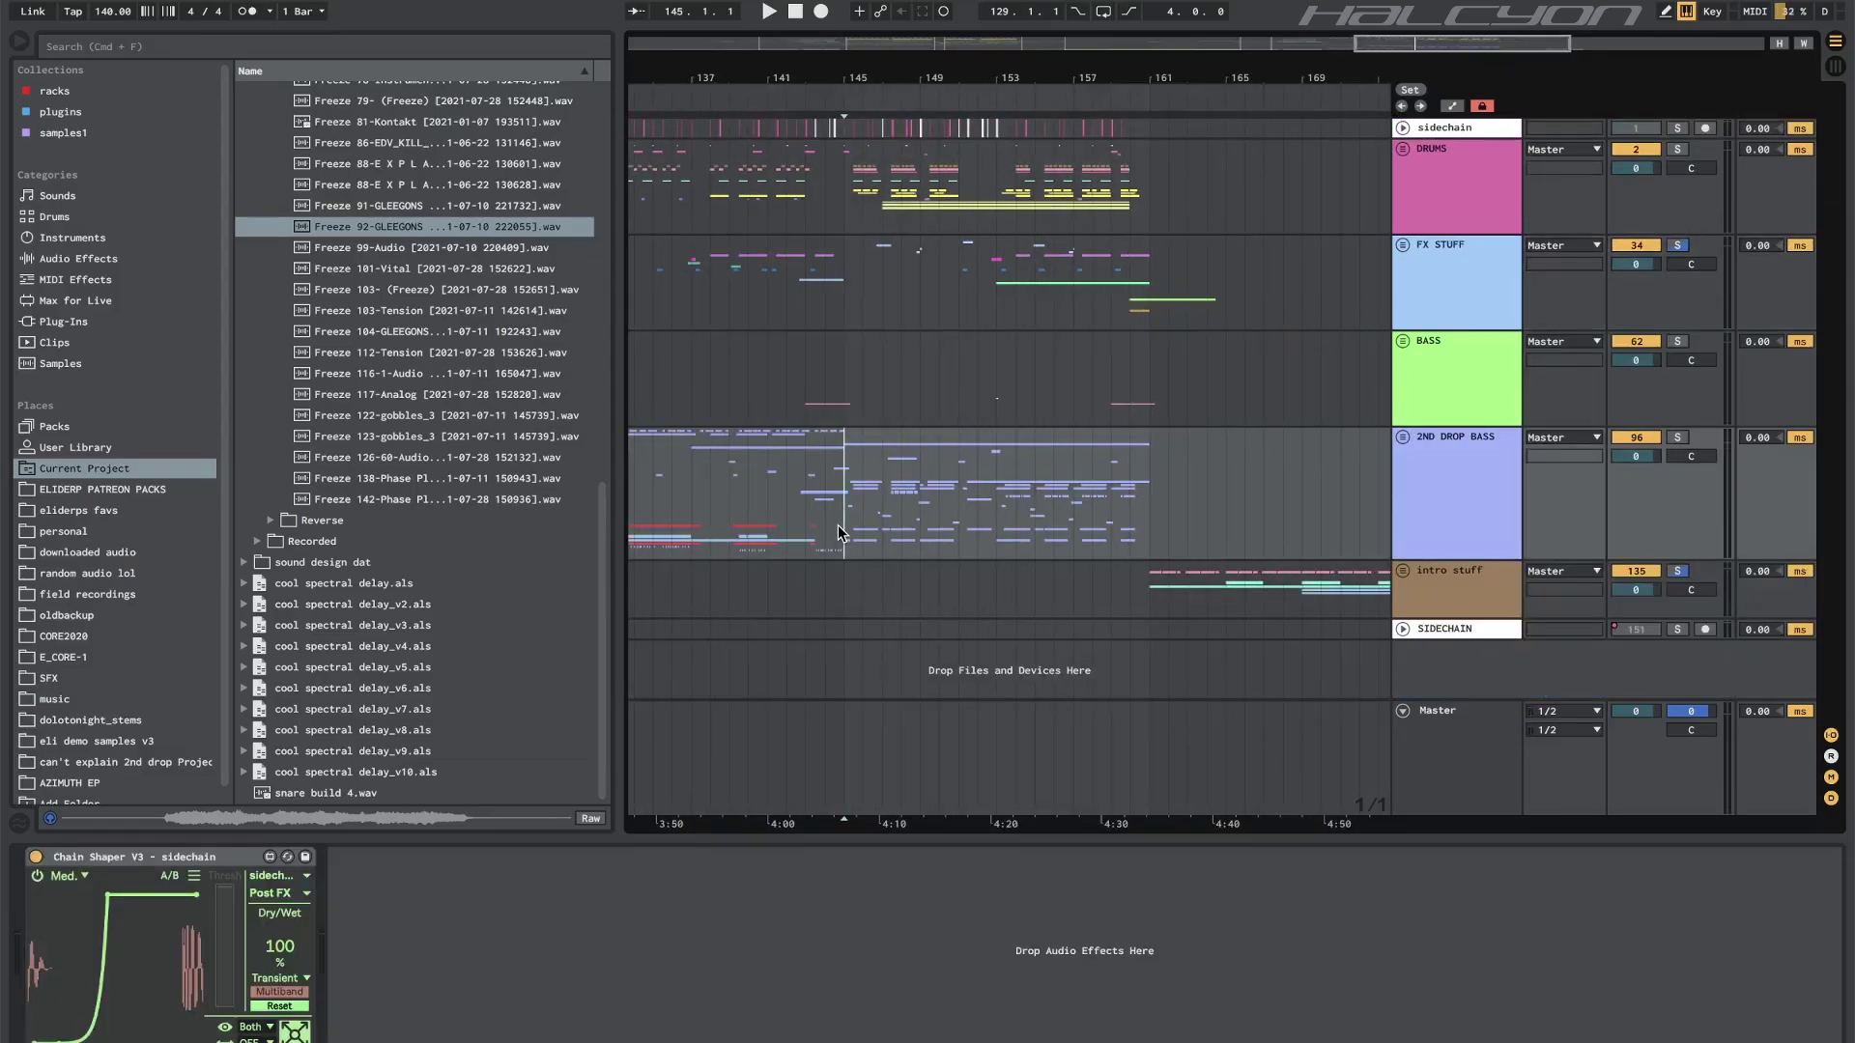